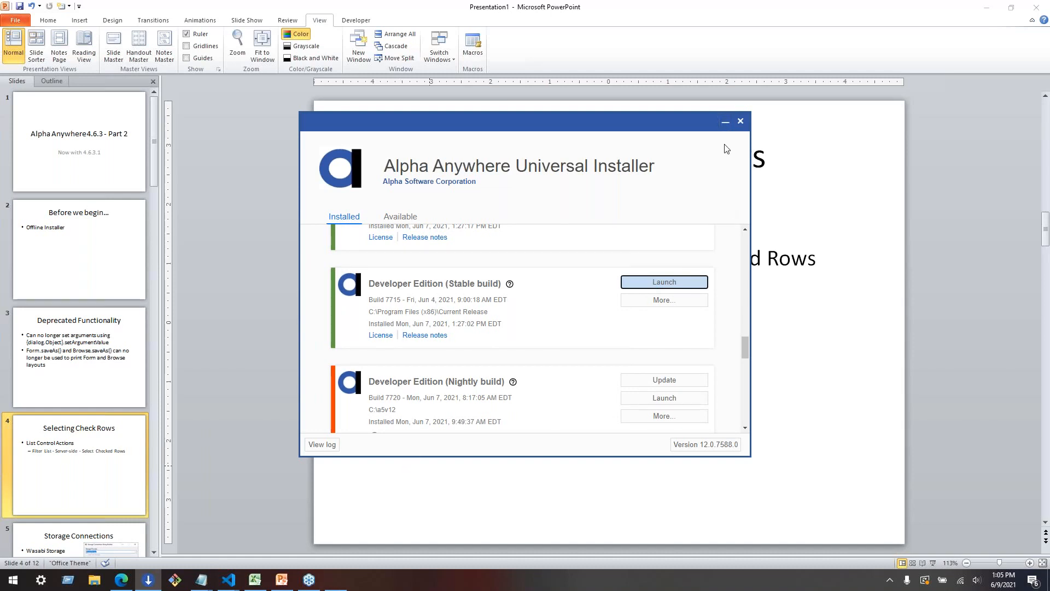
Step: Minimize the installer window, maximize the Web Projects Control Panel and move the Alpha Anywhere window slightly lower
left_click(725, 121)
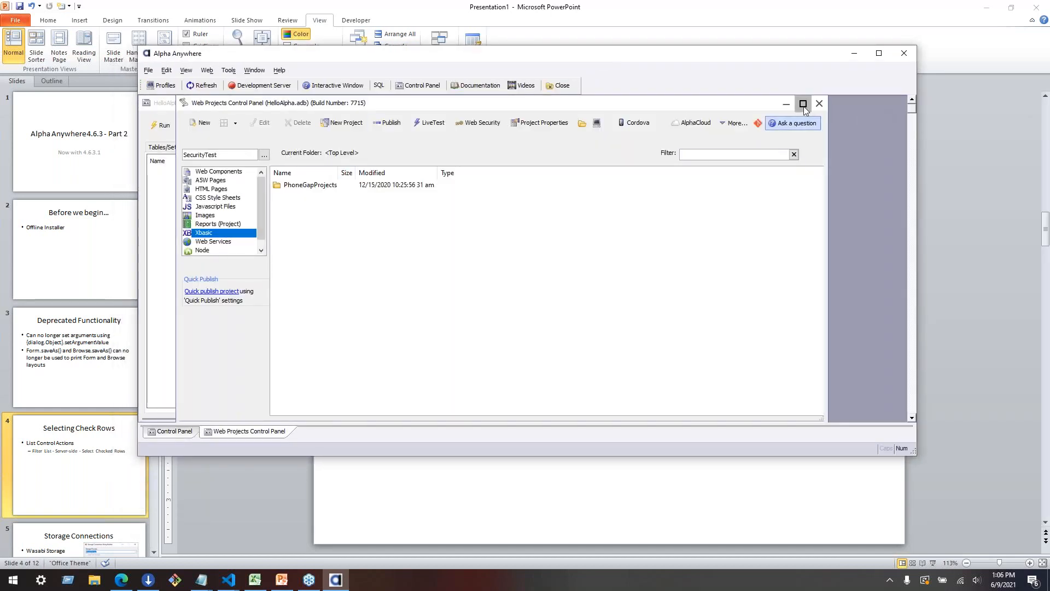
left_click(803, 105)
left_click_drag(265, 55, 258, 83)
left_click(216, 166)
scroll(295, 244, "up", 3)
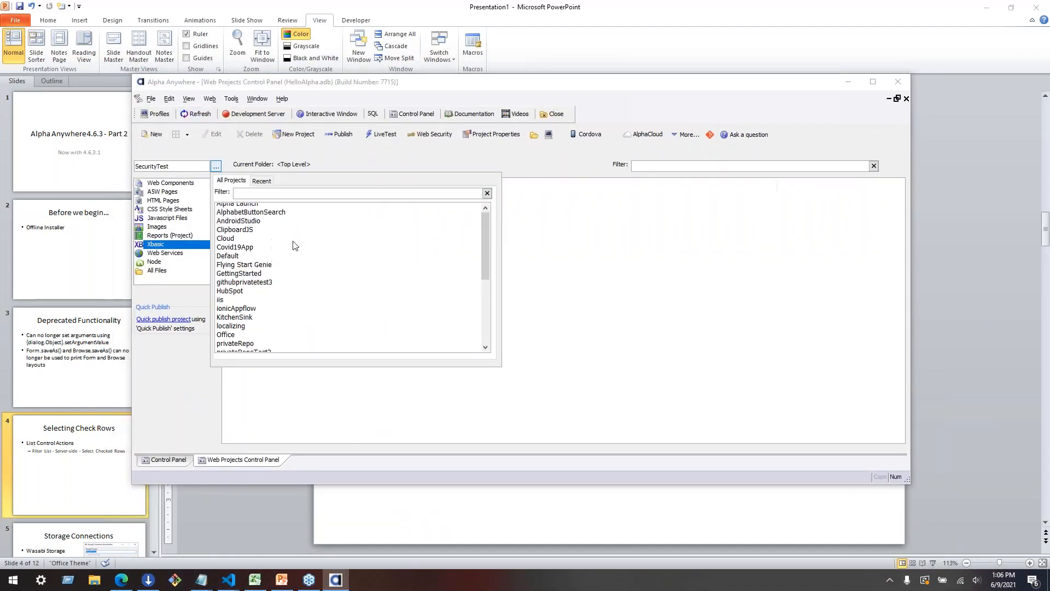
left_click(228, 208)
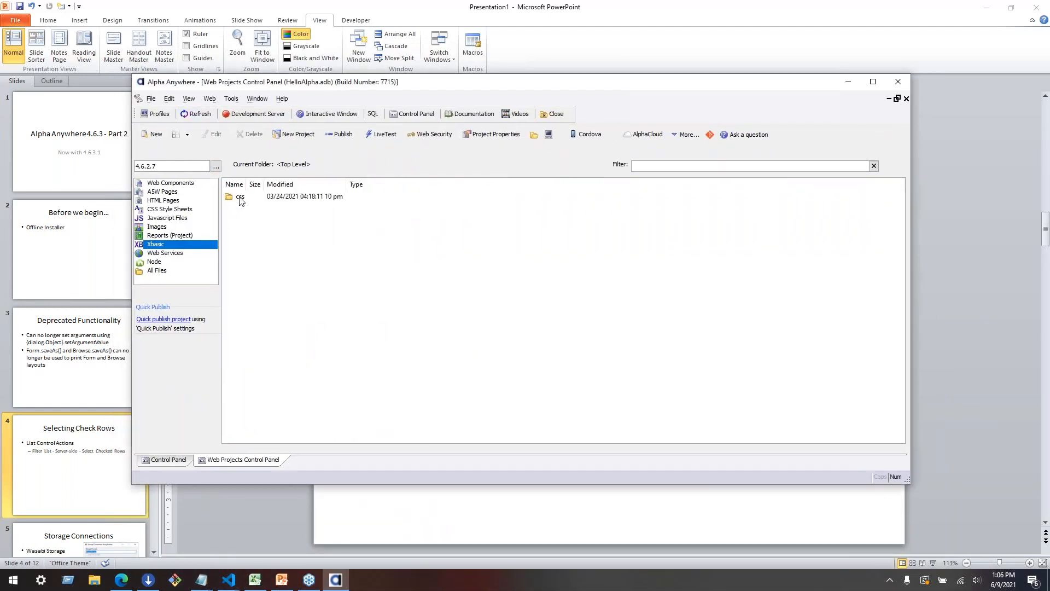
Step: Switch to the 4.6.3 web project and list all of its files
left_click(216, 166)
left_click(240, 217)
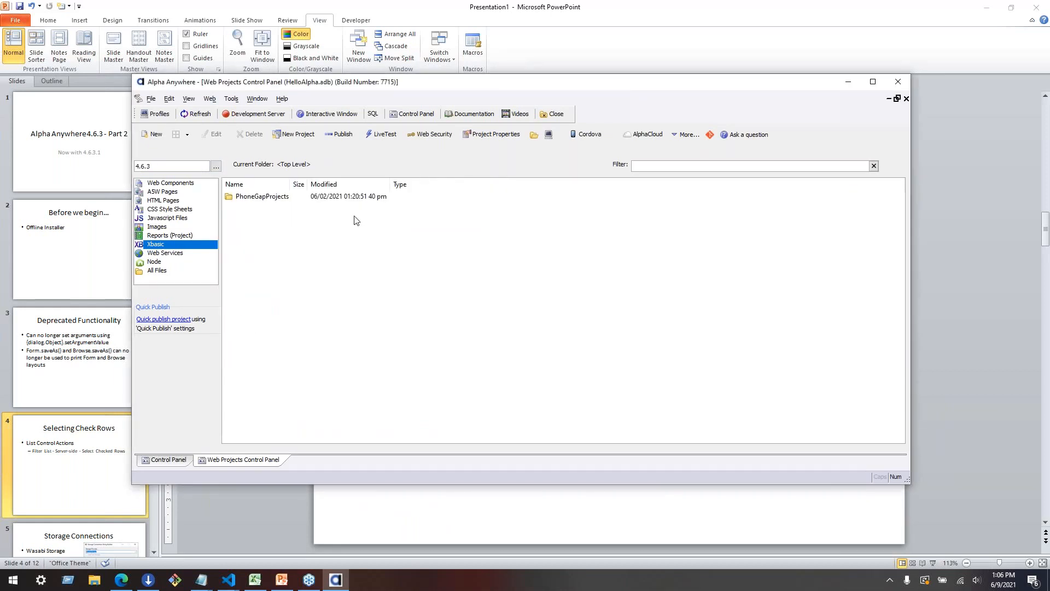
left_click(159, 270)
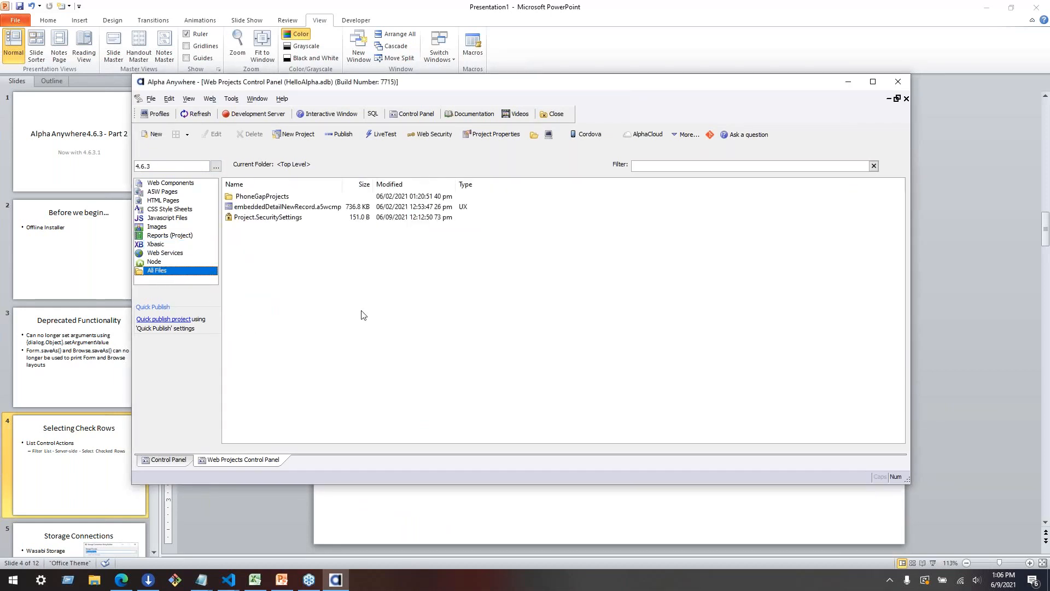
Step: Create a new web component as a blank UX component and maximize the program window
left_click(336, 206)
left_click(154, 135)
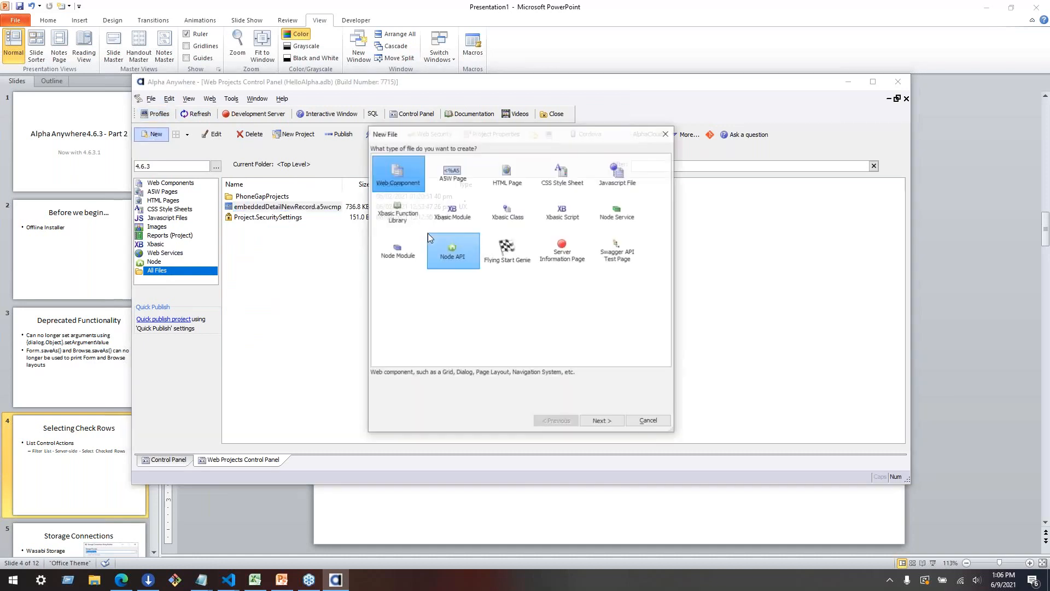
double_click(396, 173)
double_click(396, 174)
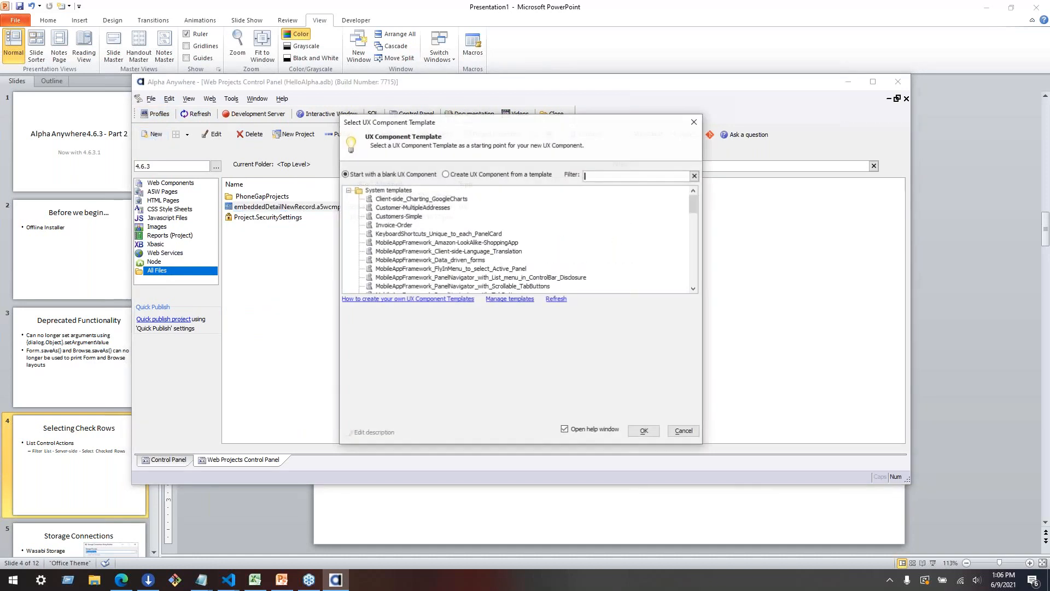
left_click(643, 433)
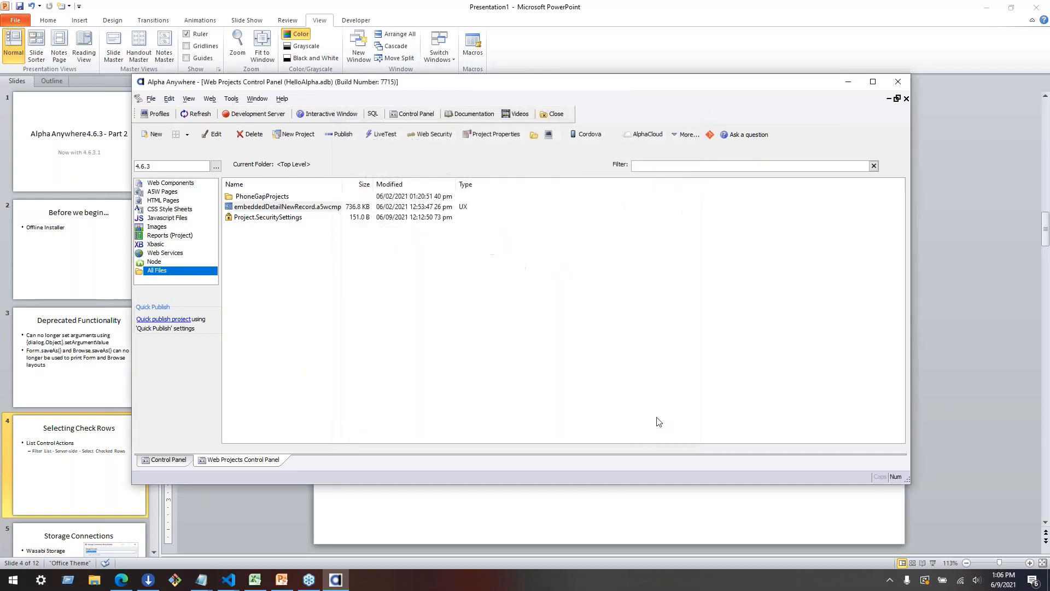
left_click(873, 81)
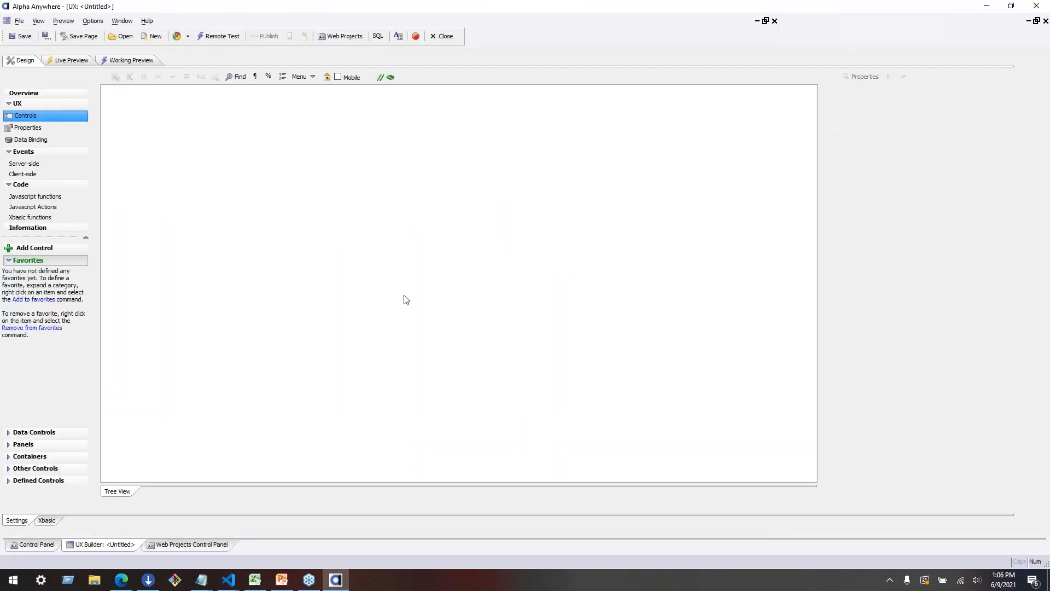
Step: Add a single List control to the UX component, keeping the default name list1
left_click(27, 248)
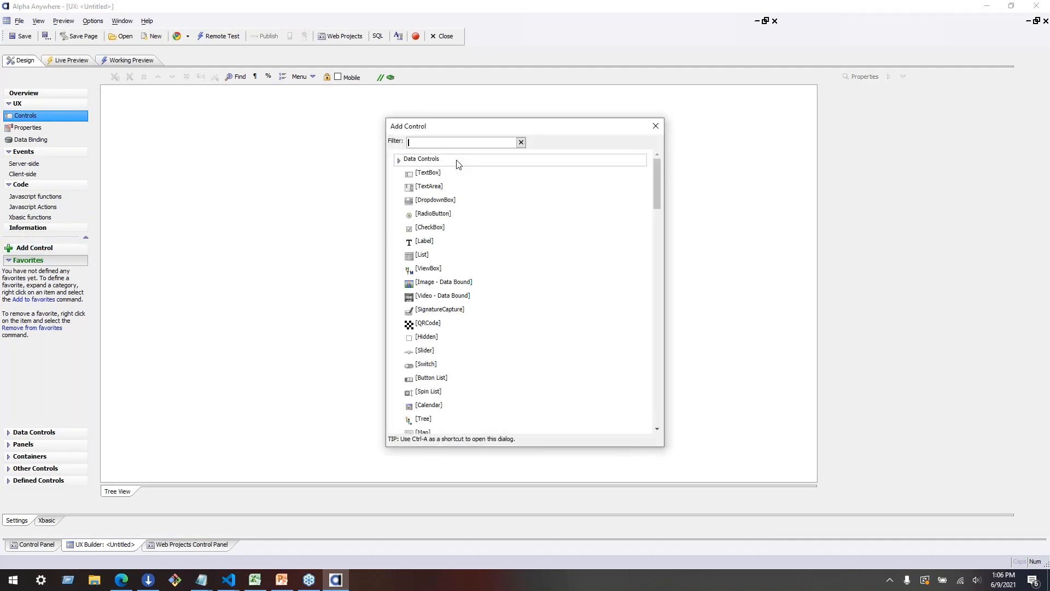
type("list")
double_click(457, 161)
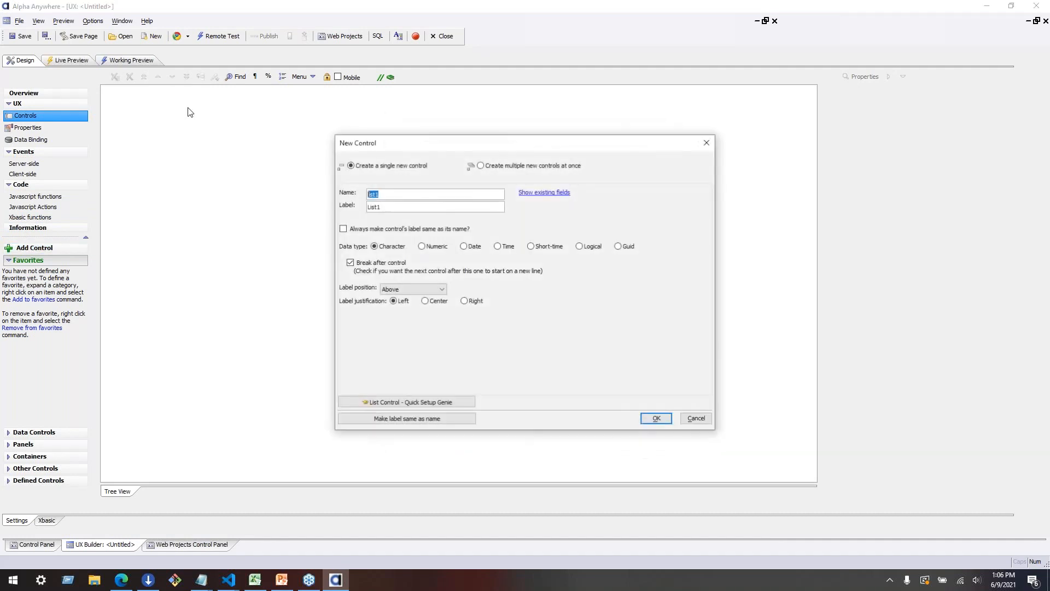
left_click(657, 419)
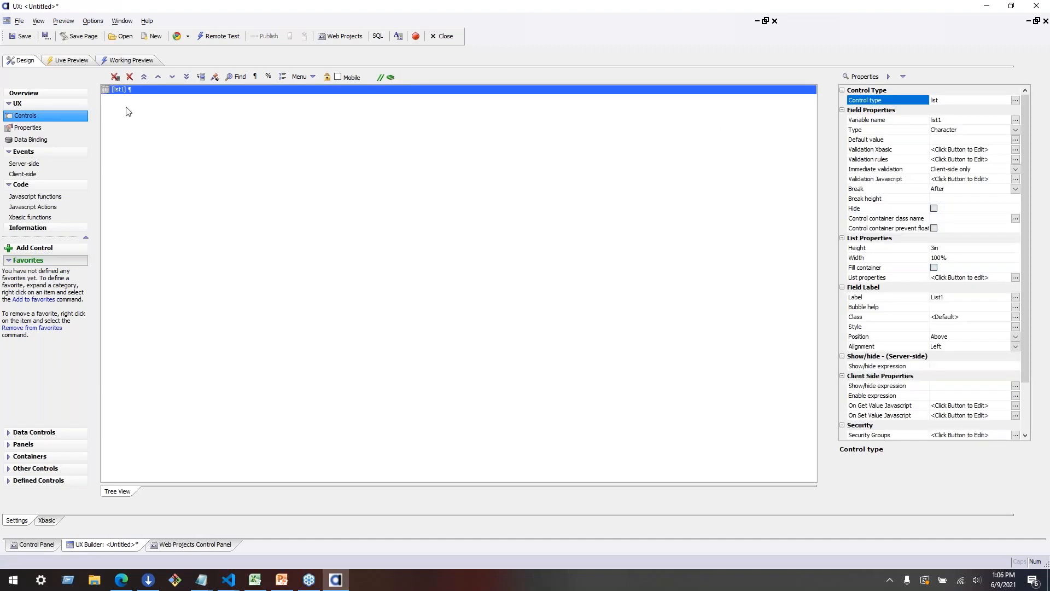
Step: Open the List Builder for list1, set its data source type to SQL and use the AADemo-Northwind connection
double_click(124, 92)
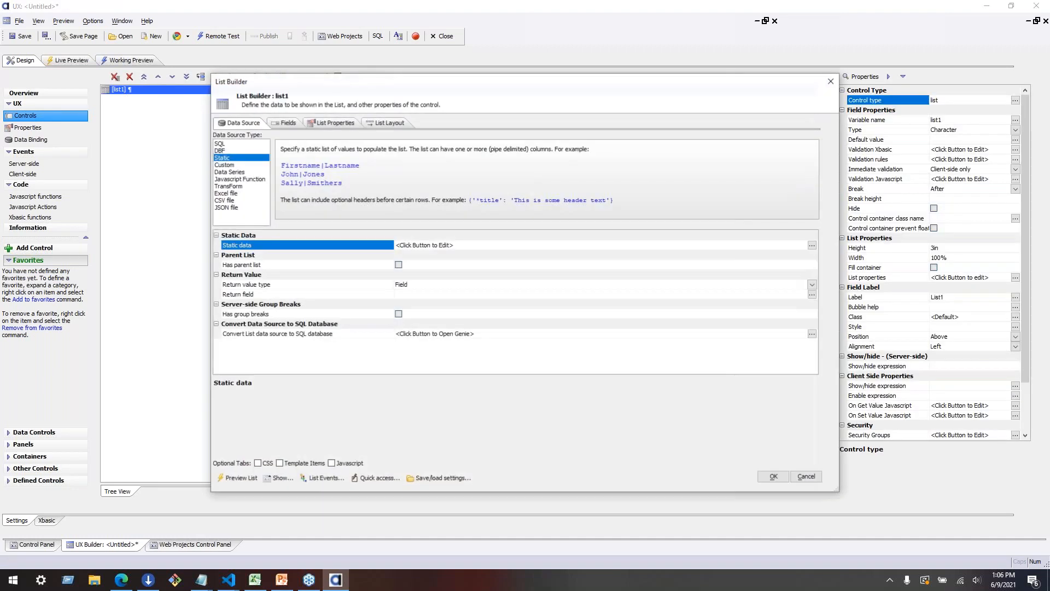
left_click(230, 144)
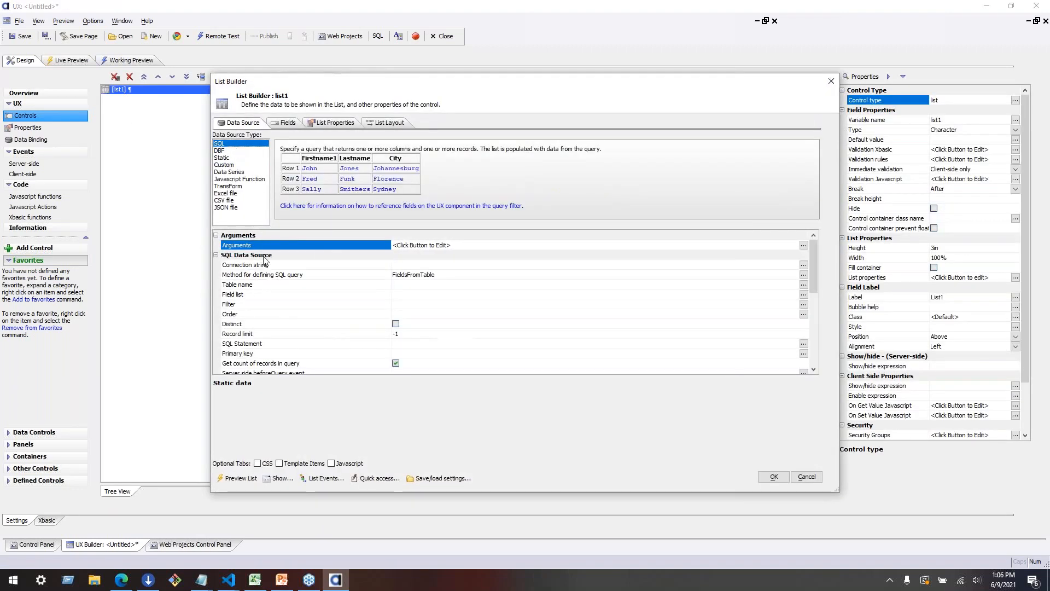
left_click(803, 266)
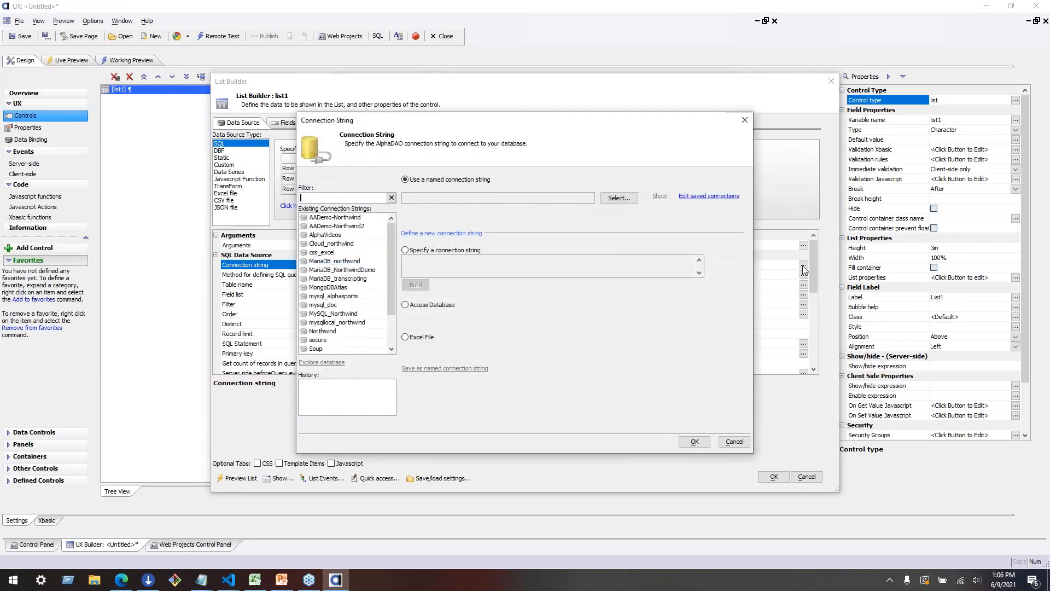
left_click(354, 218)
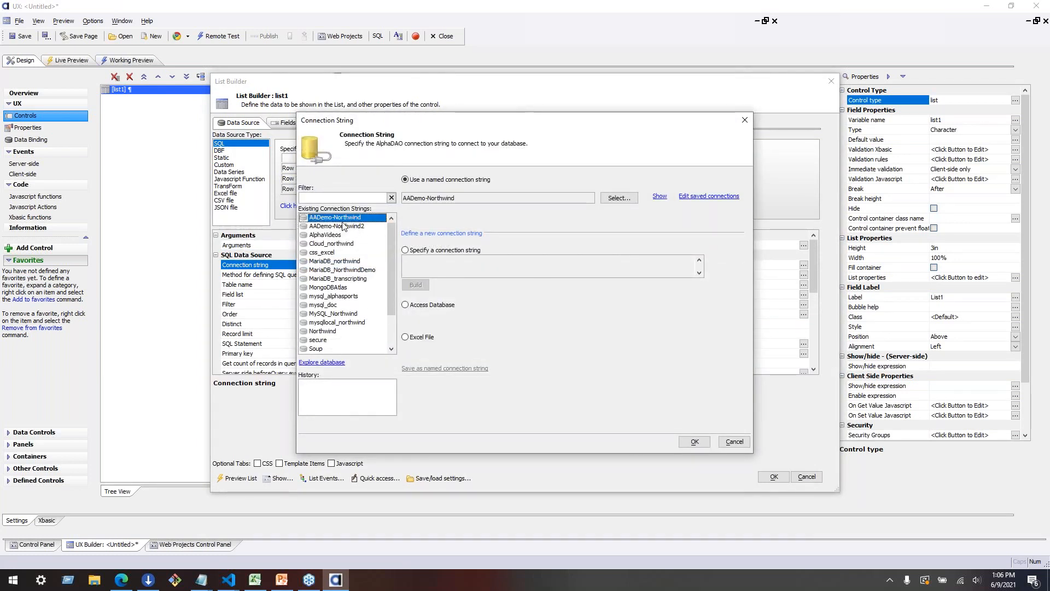
left_click(695, 442)
Step: Set the list's SQL table to Customers
left_click(371, 294)
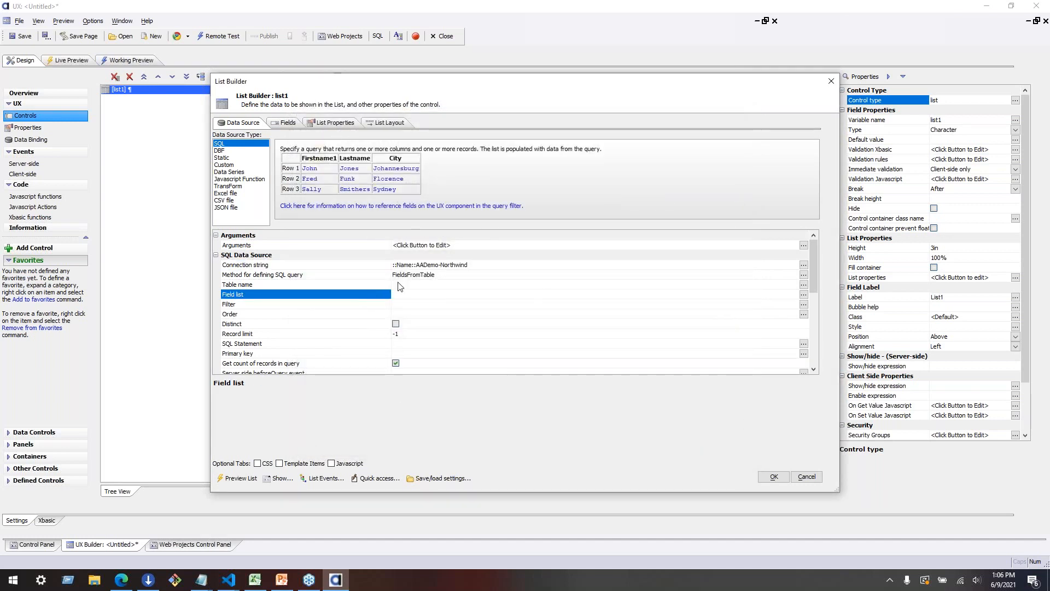
left_click(401, 285)
left_click(804, 286)
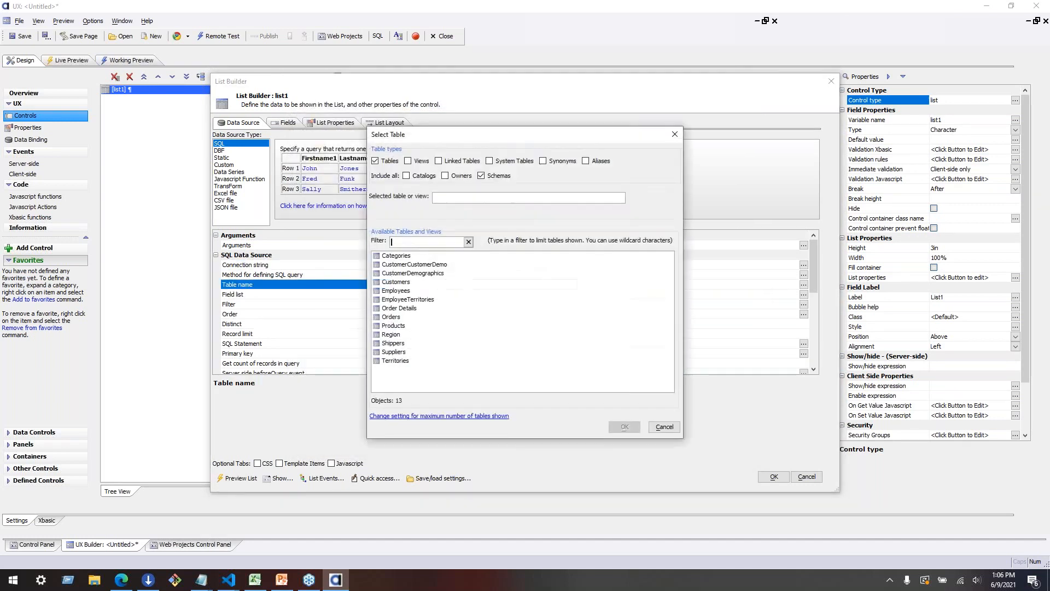
left_click(411, 283)
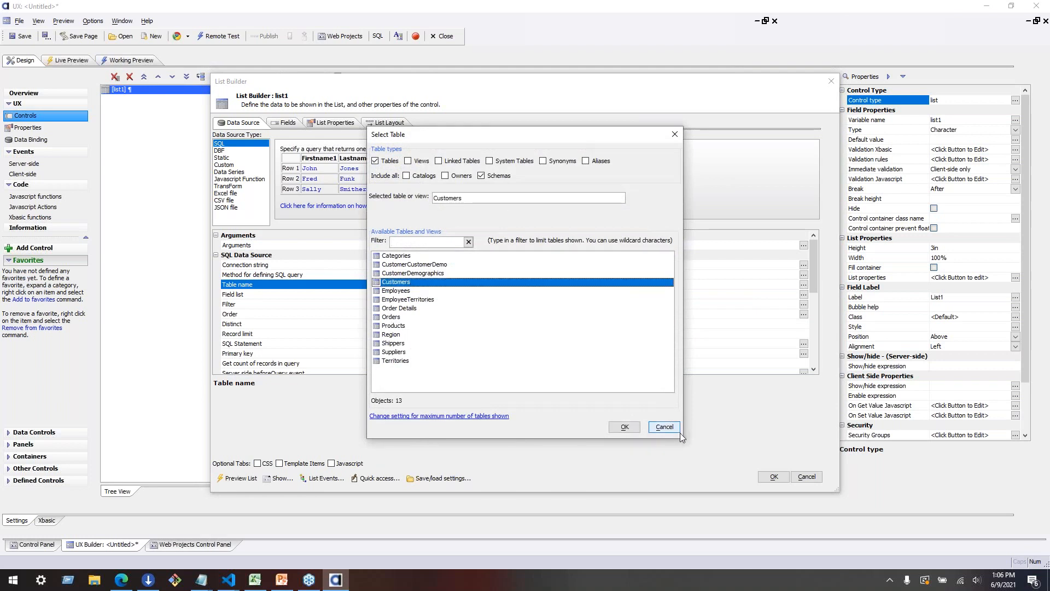
left_click(625, 428)
Step: Include the CustomerID, CompanyName, ContactName and ContactTitle fields in the list's query
double_click(389, 296)
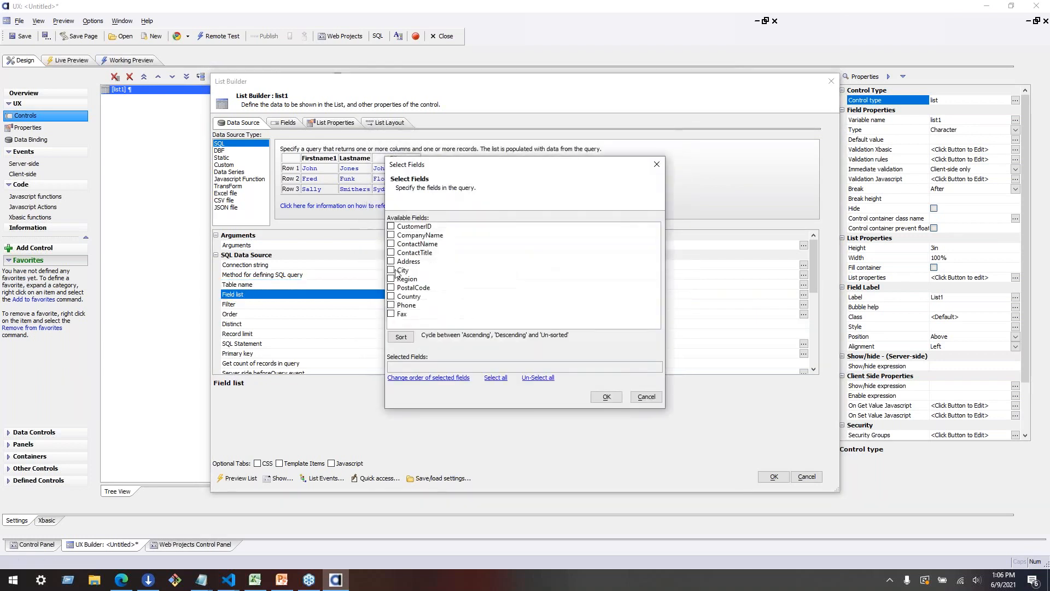
left_click(391, 226)
left_click(391, 234)
left_click(392, 243)
left_click(392, 252)
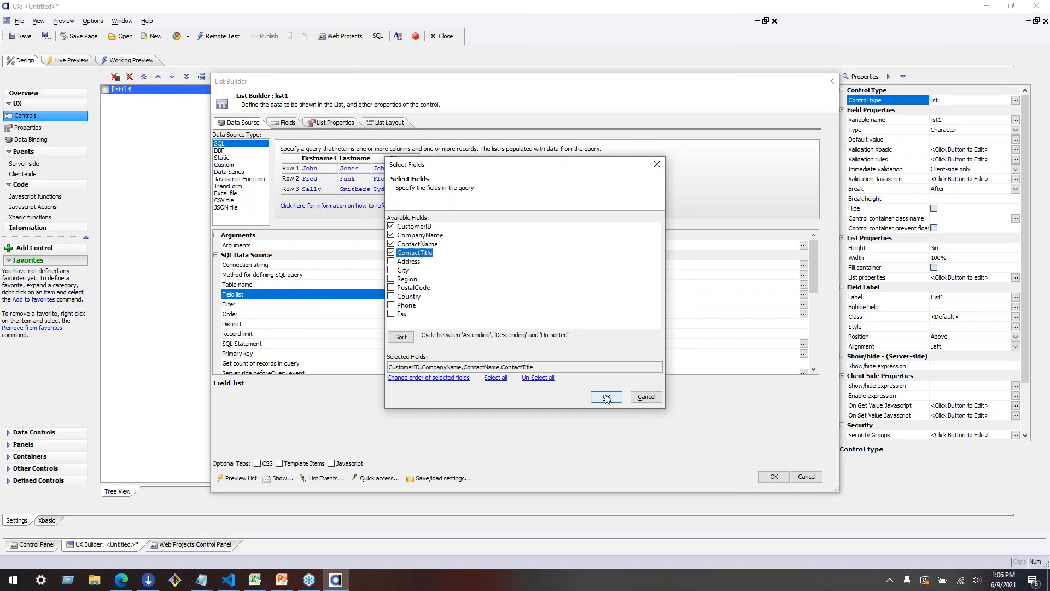
left_click(607, 397)
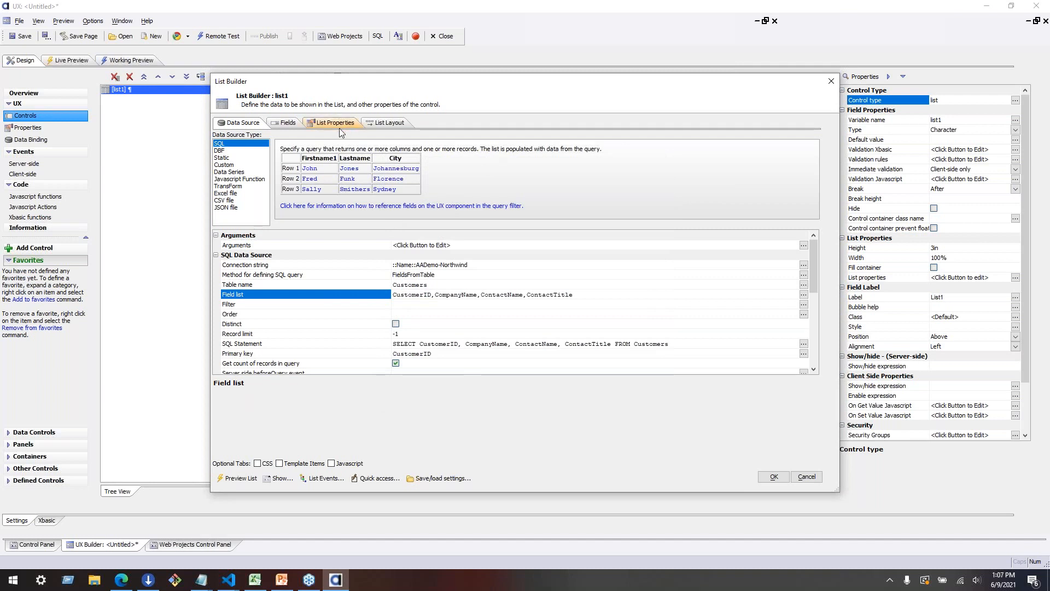
Step: Add CustomerID, CompanyName, ContactName and ContactTitle as columns in the list layout
left_click(390, 123)
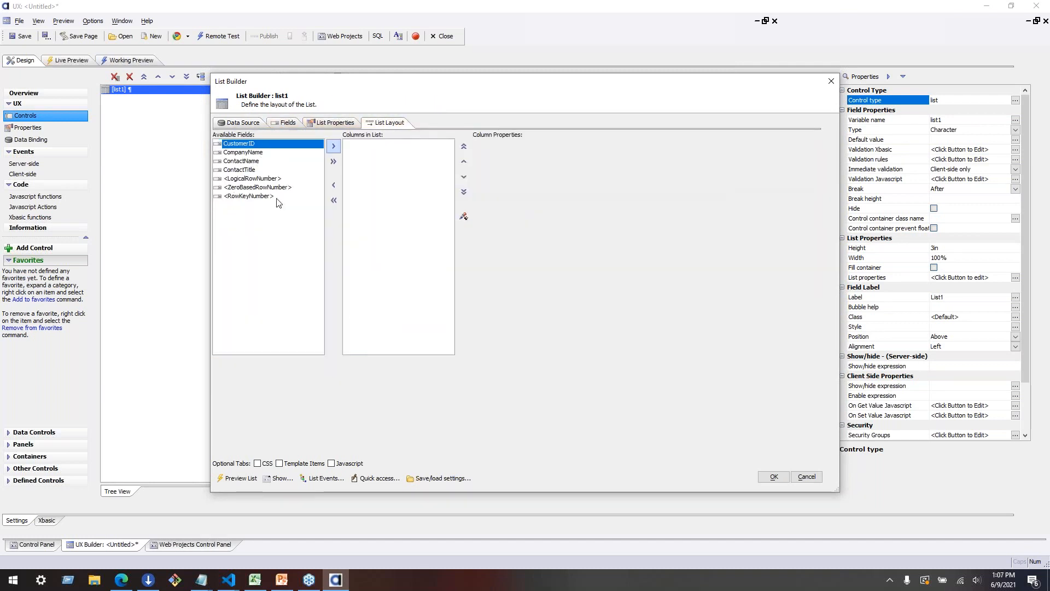
left_click(279, 171)
left_click(241, 143, "shift")
left_click(333, 146)
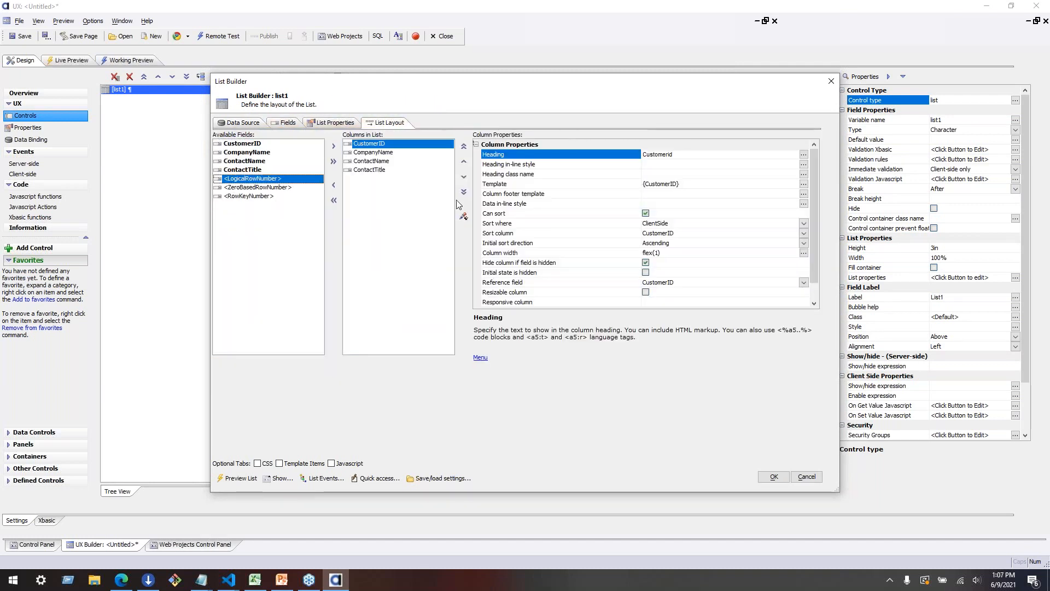
Step: Enable the check-box select control in the list's properties
left_click(334, 123)
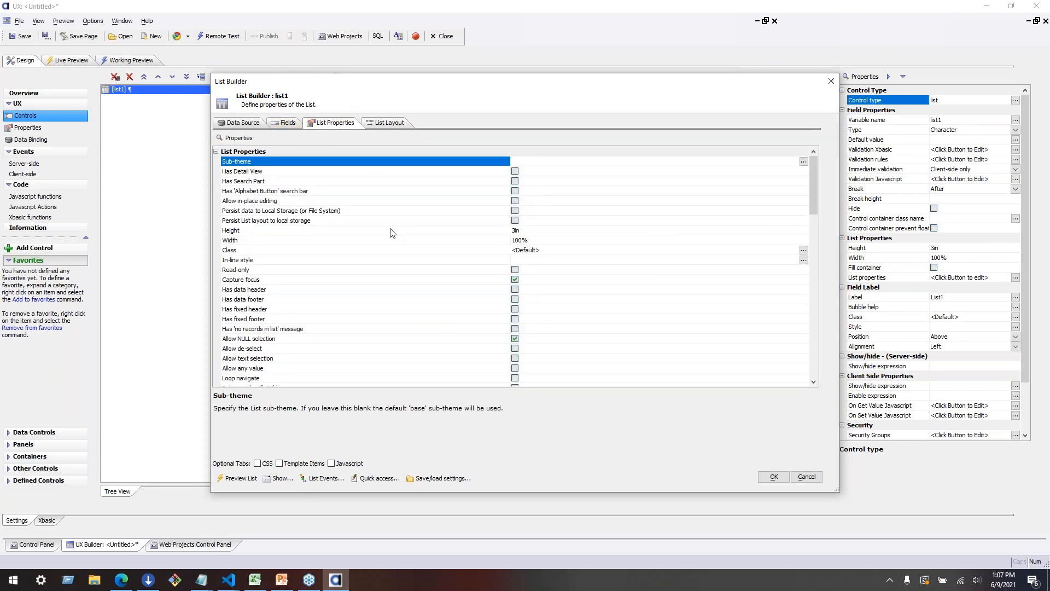
scroll(393, 295, "down", 5)
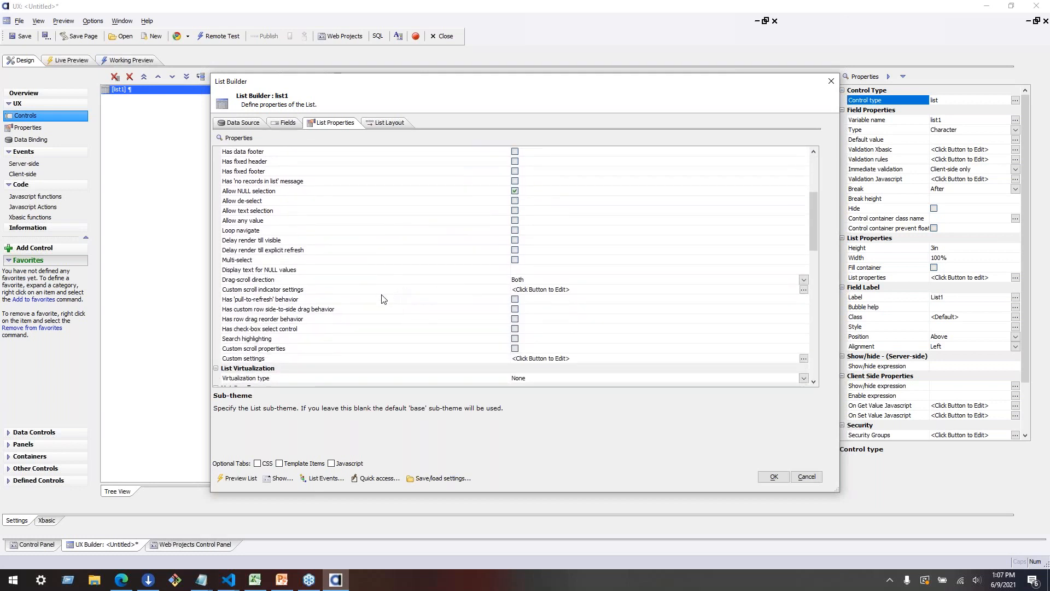
left_click(244, 330)
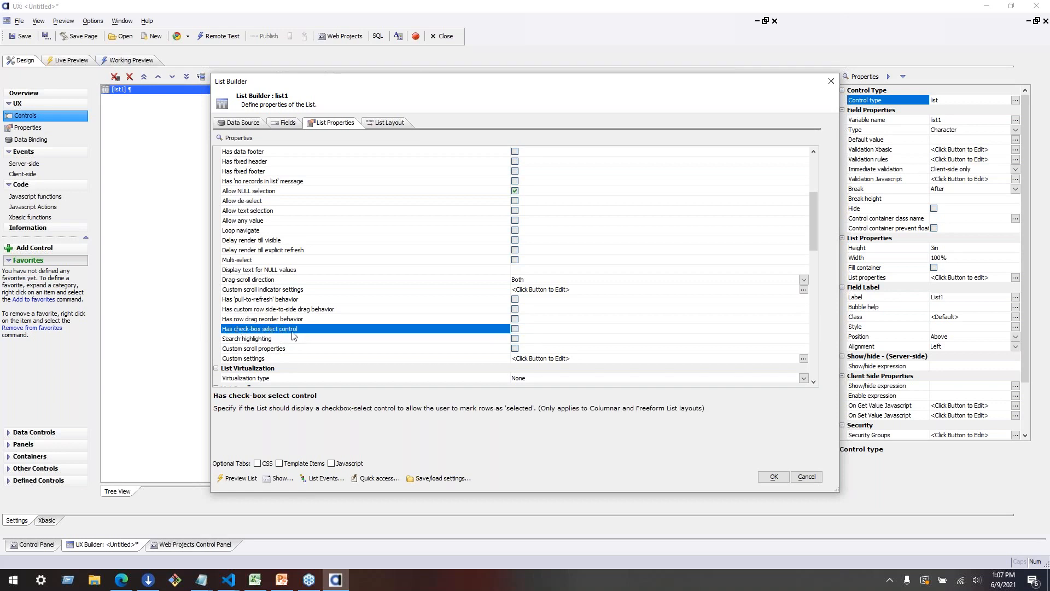
left_click(514, 329)
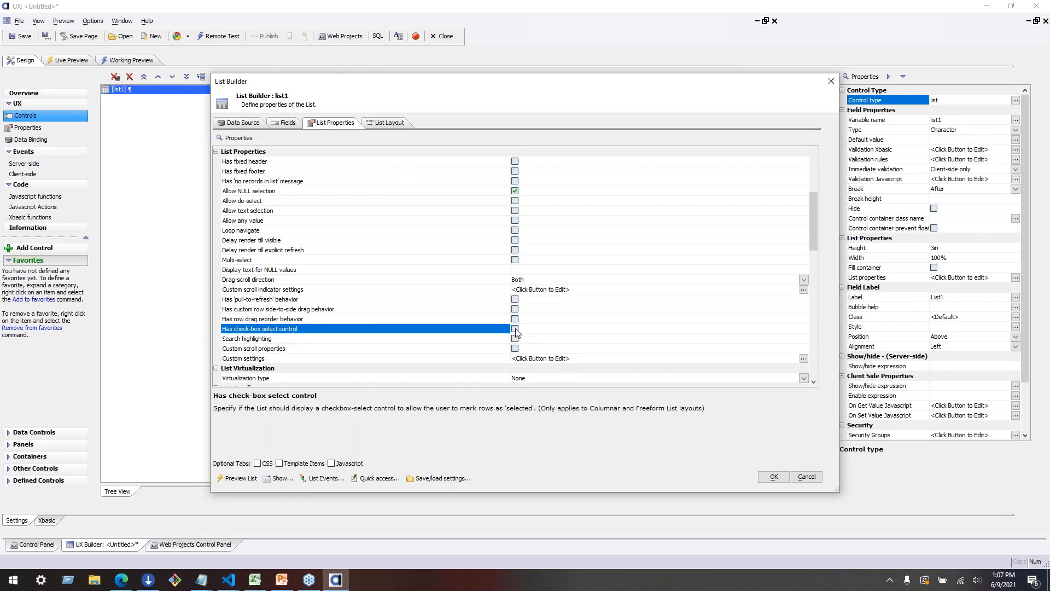
Step: Customize the check-box select control to have a check/un-check all control in the column header
scroll(469, 338, "down", 1)
double_click(427, 309)
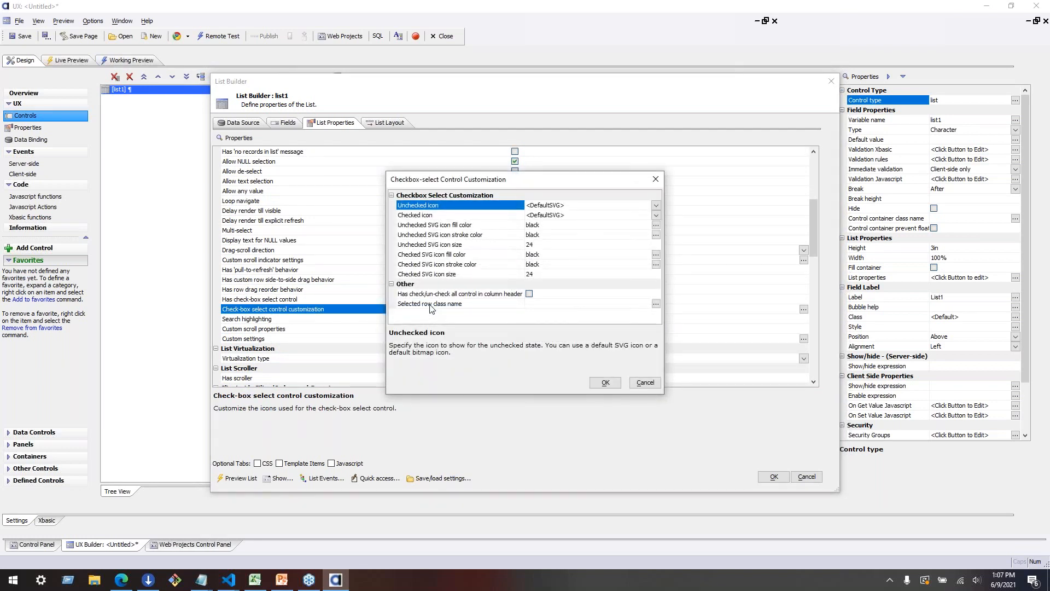
left_click(466, 295)
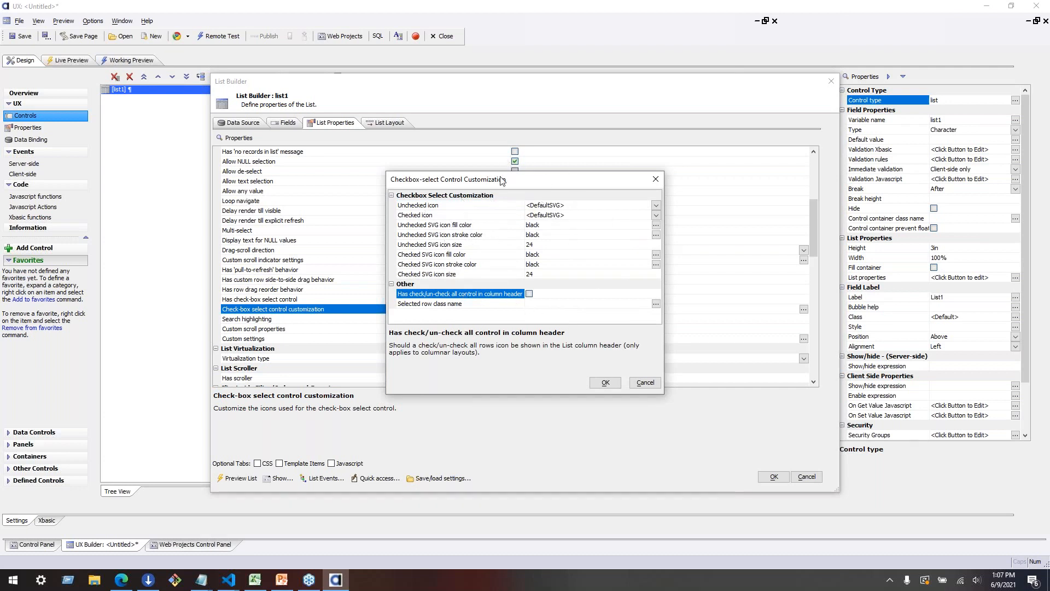
left_click(484, 304)
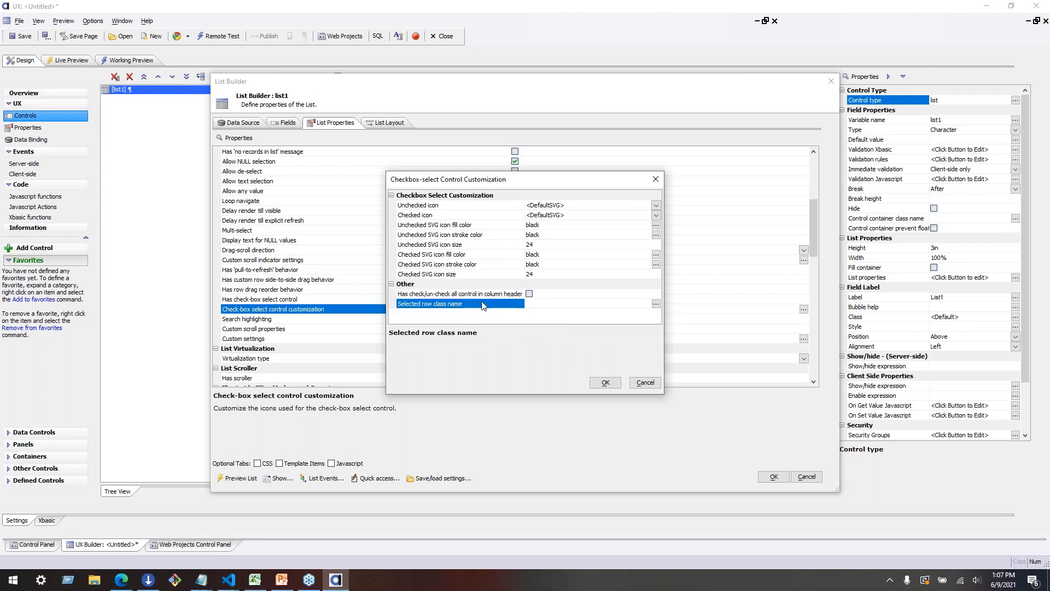
left_click(494, 295)
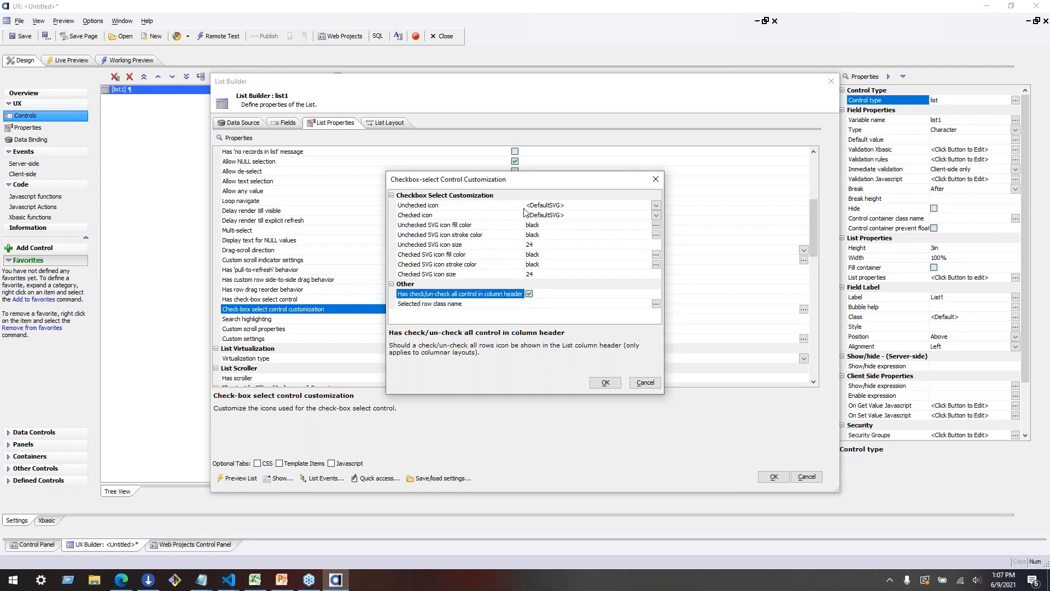
left_click(606, 383)
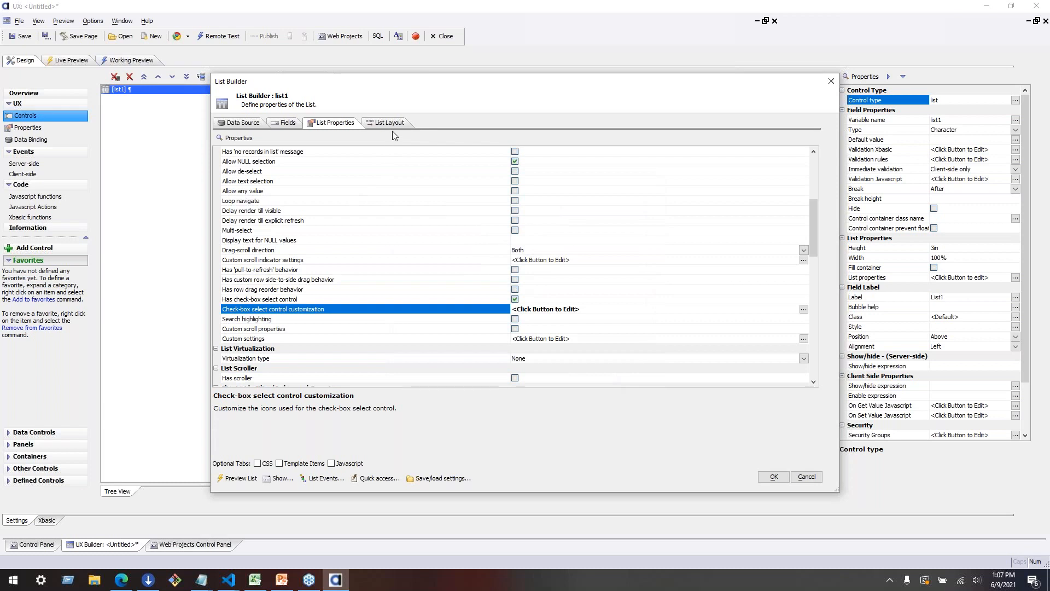
Step: Add the <CheckBoxSelect> field to the list layout and make it the first column
left_click(390, 124)
left_click(259, 205)
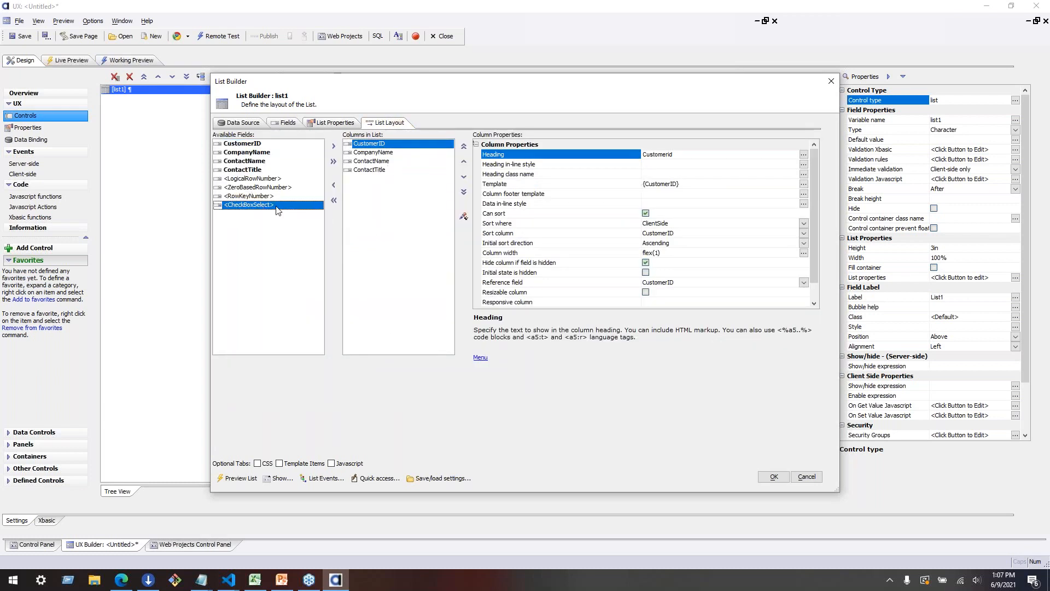
left_click(333, 146)
left_click(464, 147)
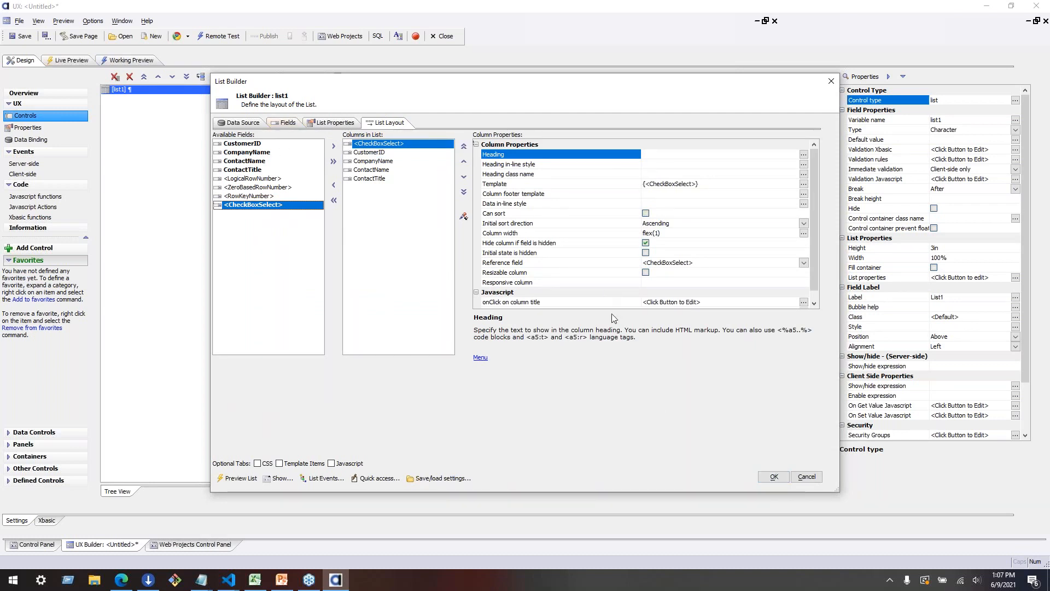
Step: Save the list layout and run a full live preview of the component, starting the development server for it
left_click(774, 476)
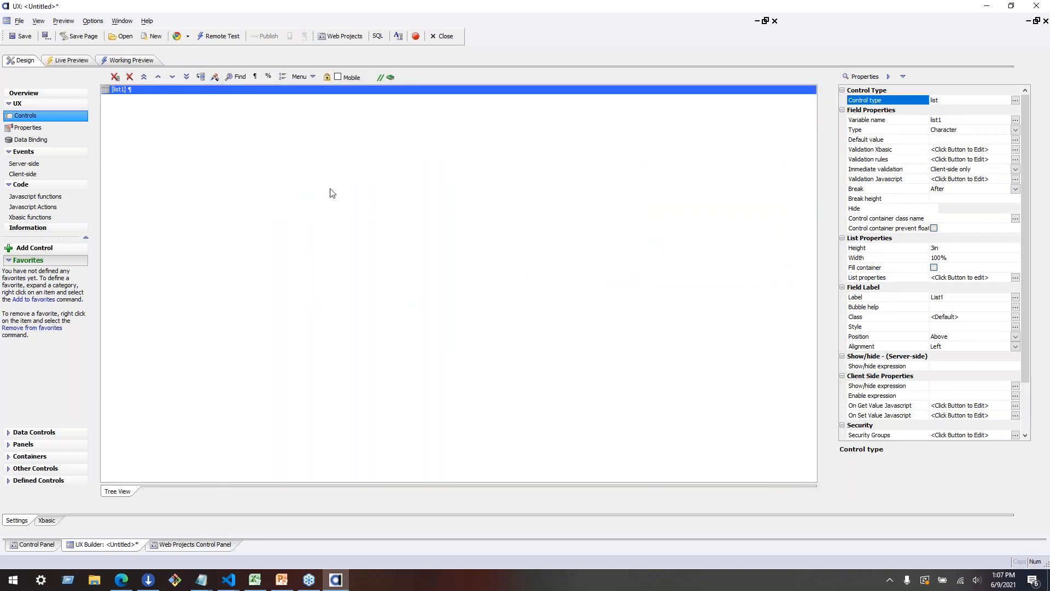
left_click(70, 60)
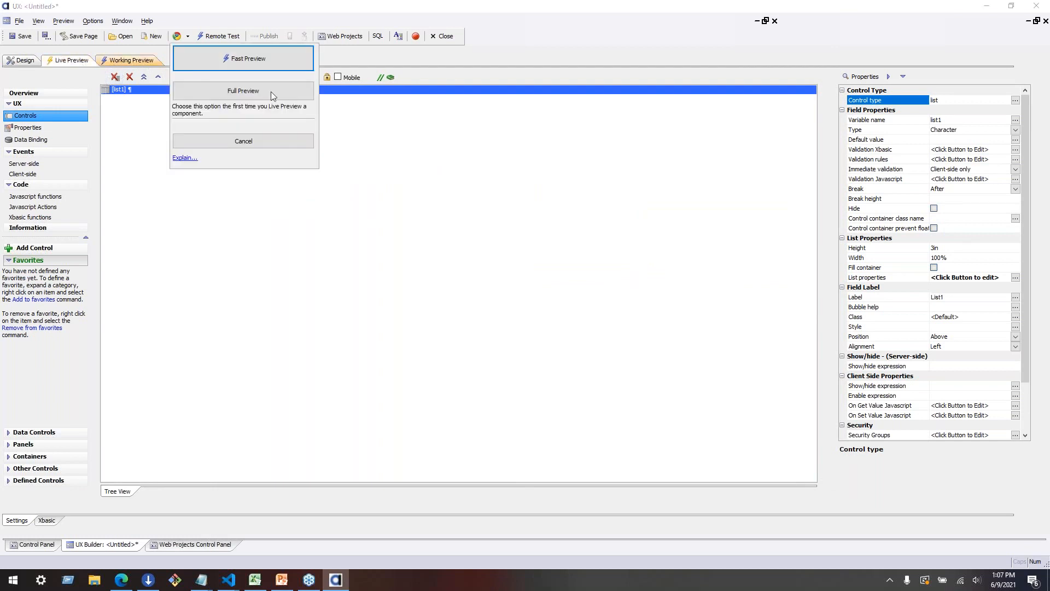
left_click(299, 92)
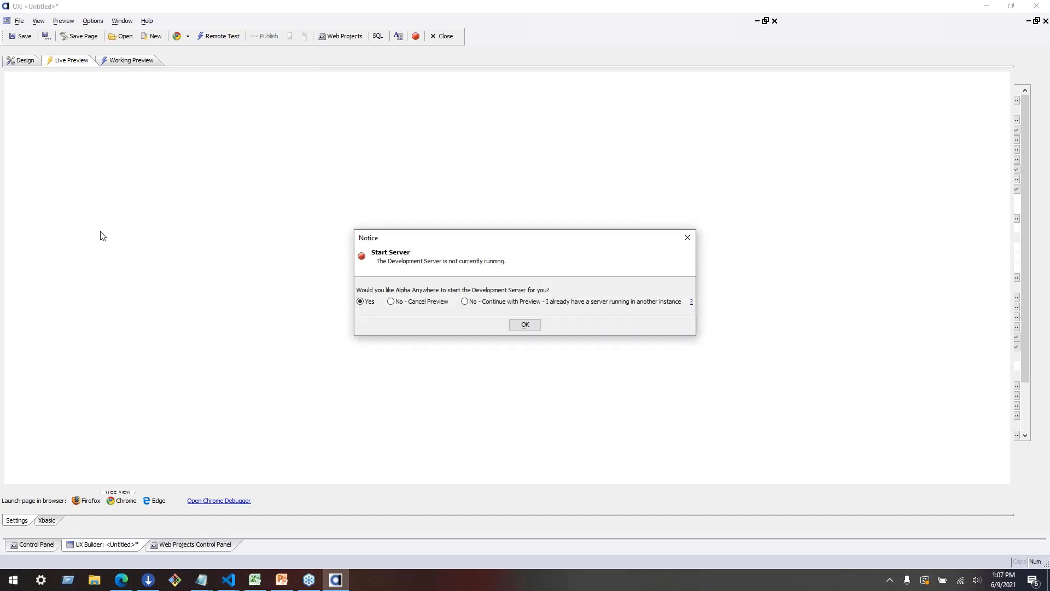
left_click(525, 326)
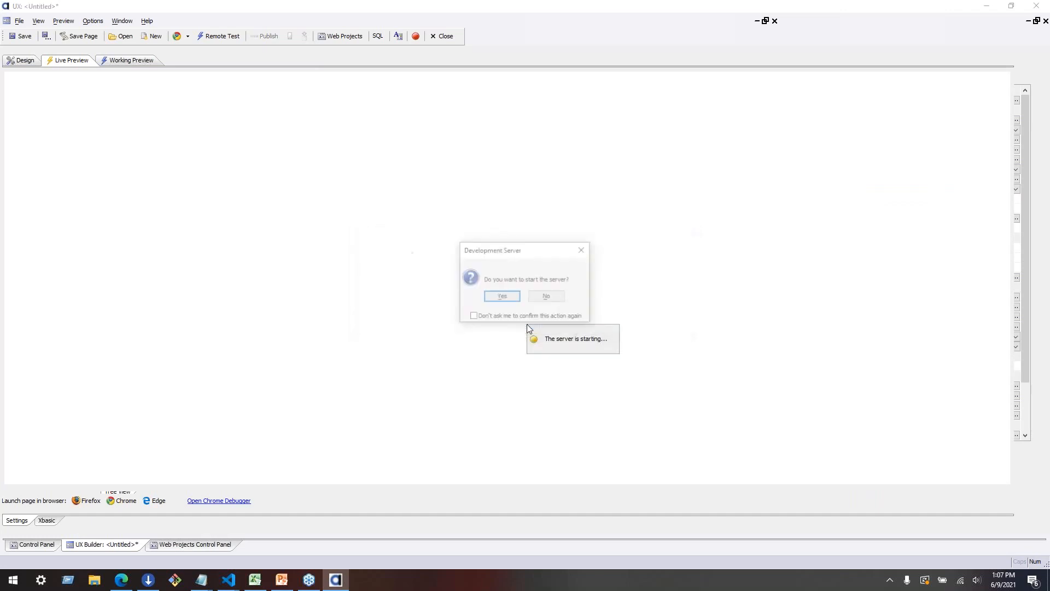
left_click(501, 297)
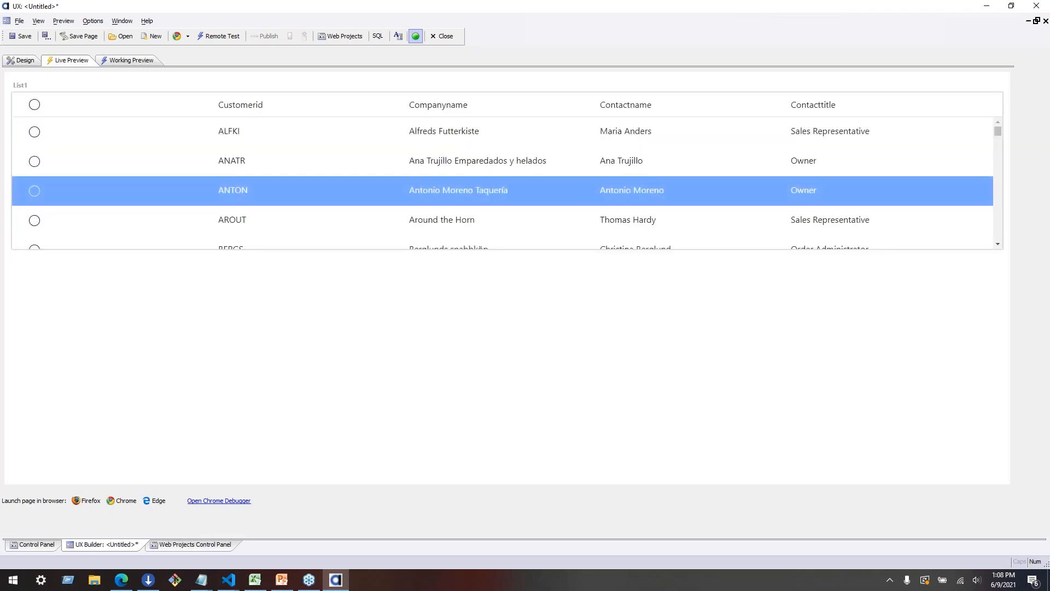
Step: Check the ALFKI, ANATR, ANTON and AROUT rows in the previewed customer list
left_click(35, 132)
left_click(34, 161)
left_click(35, 191)
left_click(35, 229)
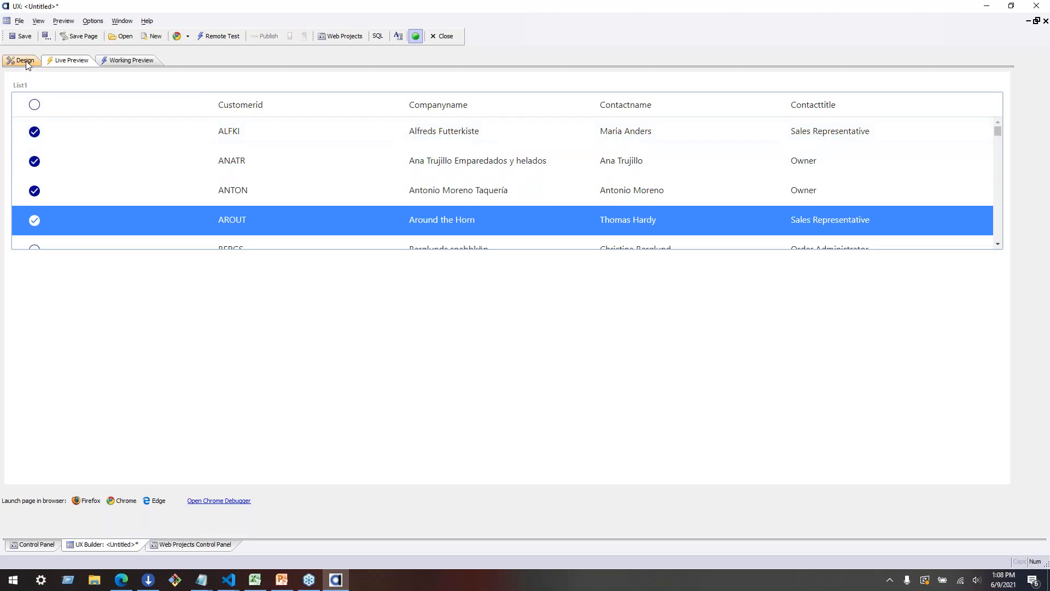
Step: Return to the component design and add a button labelled Filter Checked Rows with the primary sub-theme below the list
left_click(25, 60)
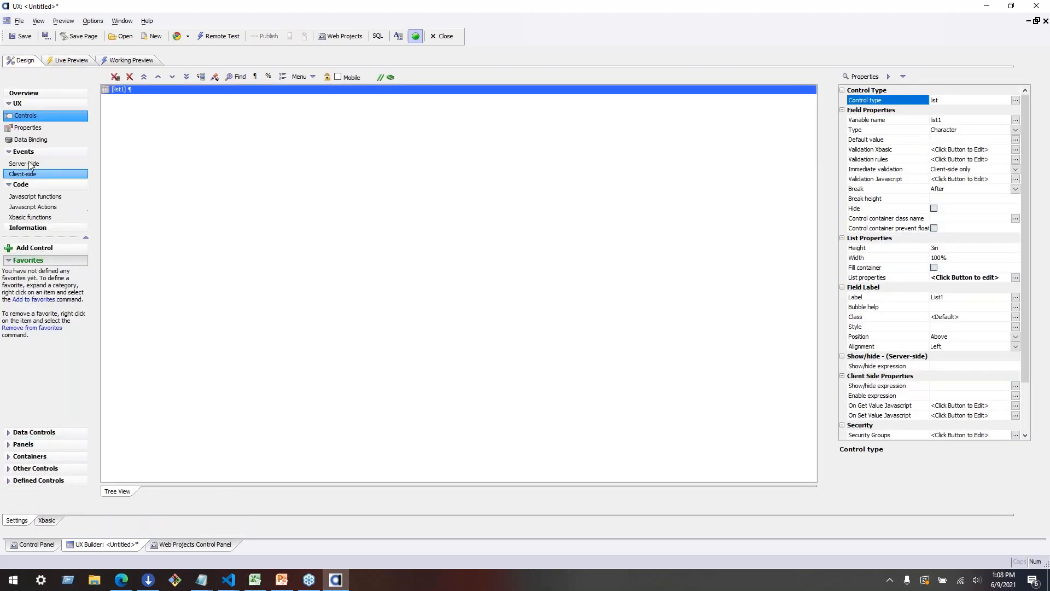
left_click(50, 249)
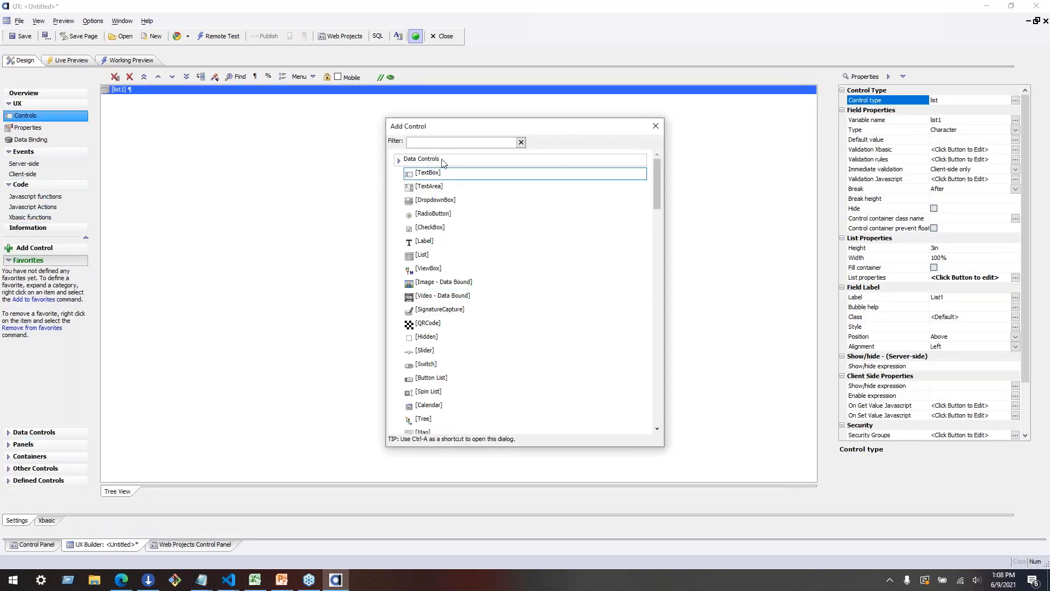
type("button")
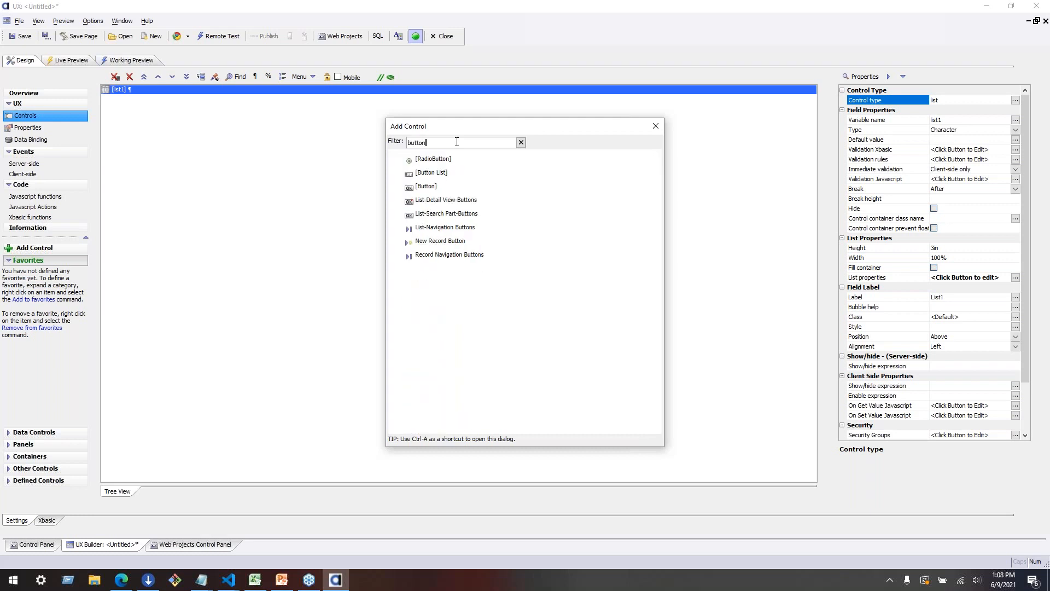
double_click(538, 187)
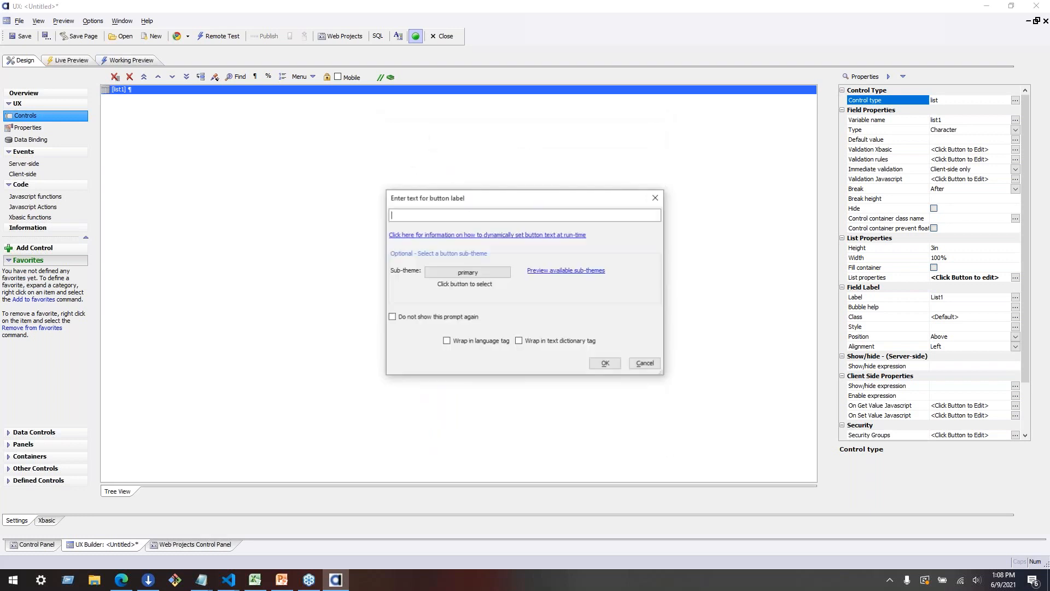
left_click(605, 363)
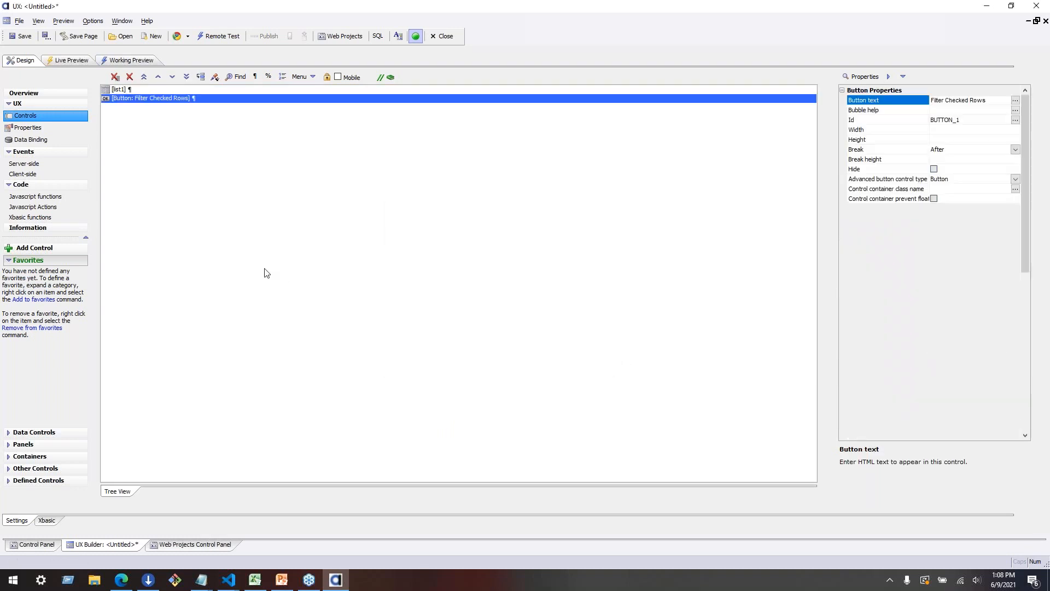
Step: Add a List Control Actions action to the Filter Checked Rows button's click event
double_click(166, 102)
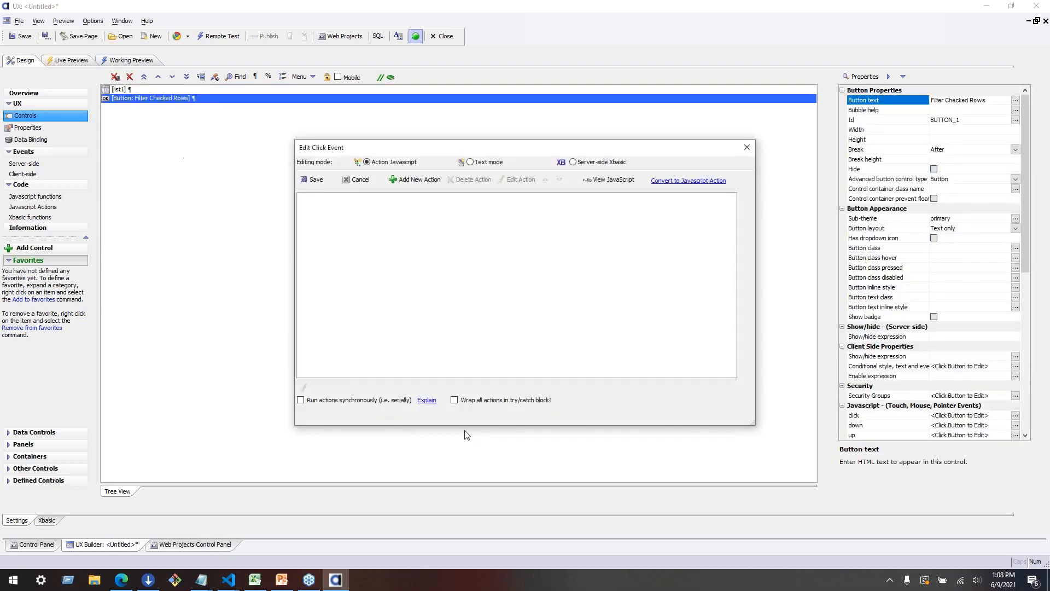
left_click(417, 179)
type("list con")
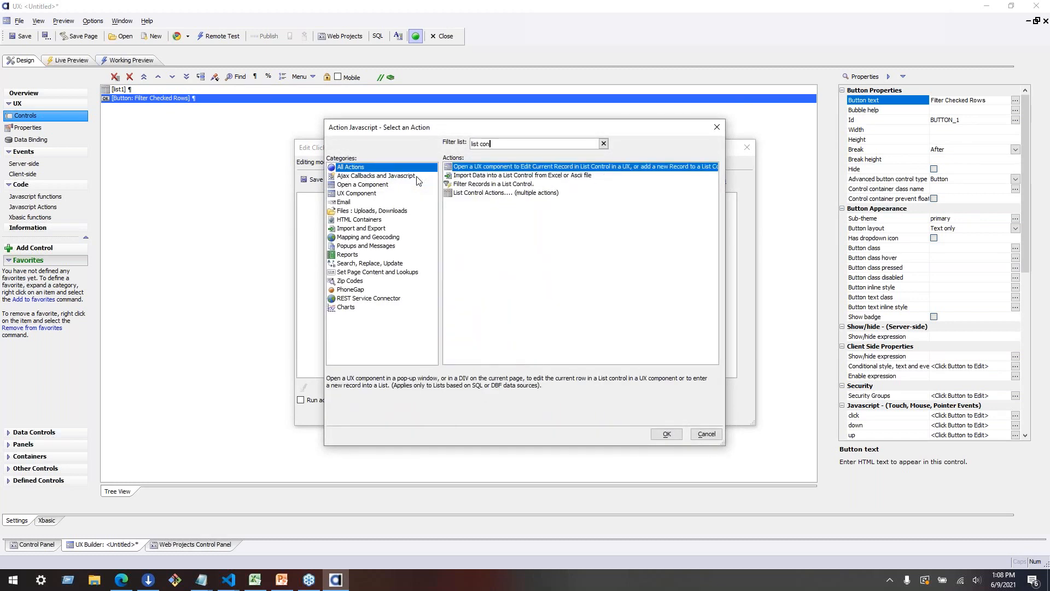
left_click(491, 194)
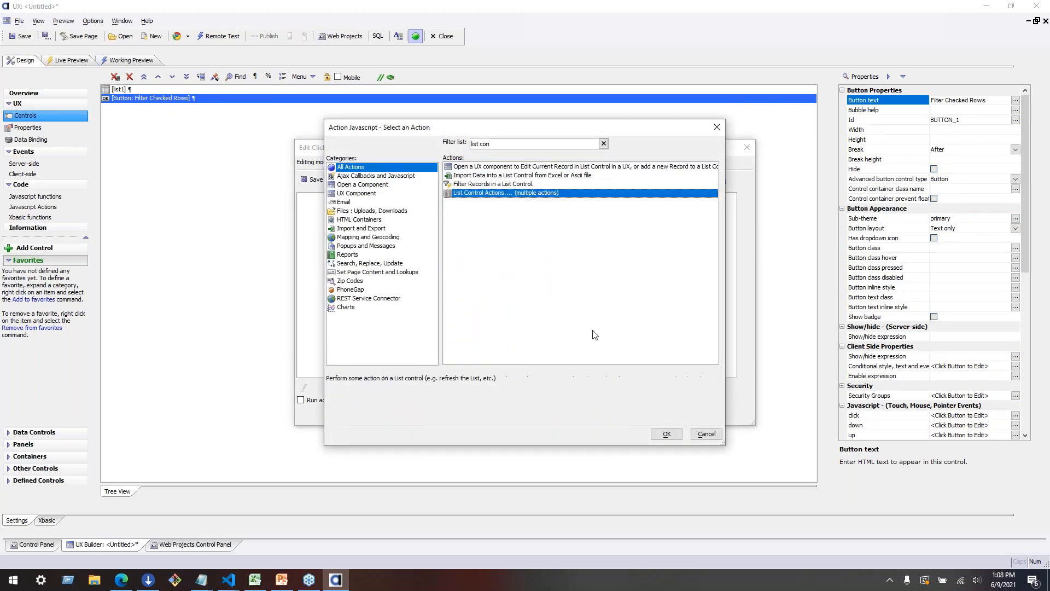
left_click(675, 435)
Step: Configure the action as Filter List - Server-side - Select Checked Rows for the customer list and save the click event without a comment
left_click(709, 177)
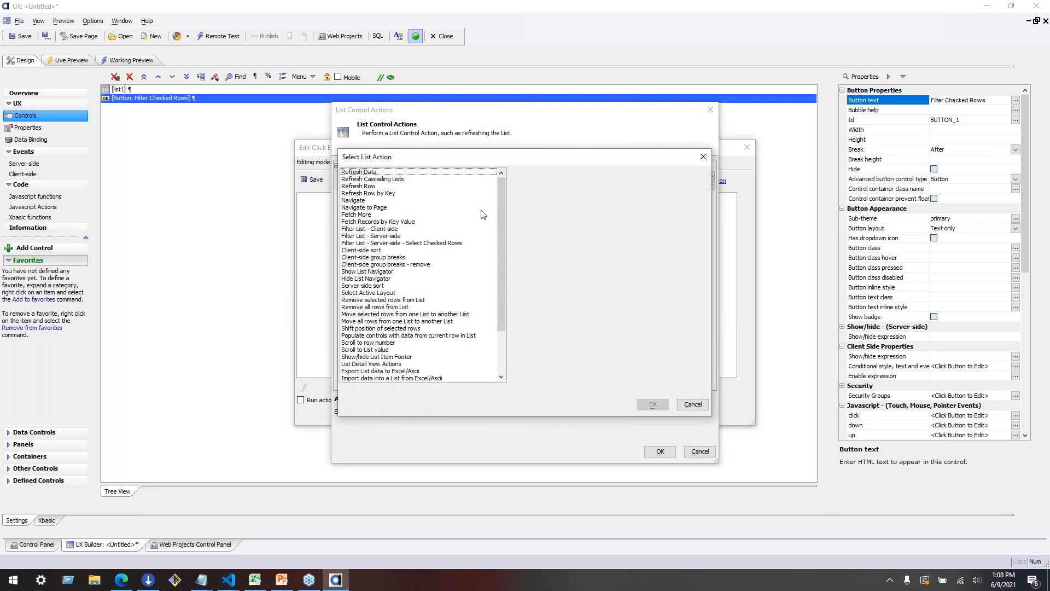
left_click(424, 244)
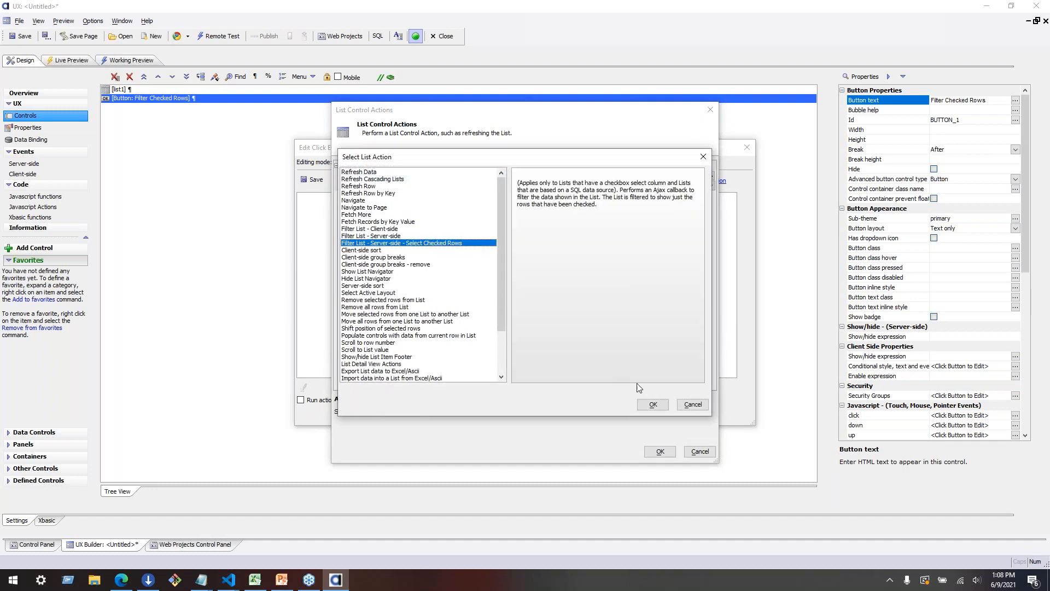
left_click(653, 405)
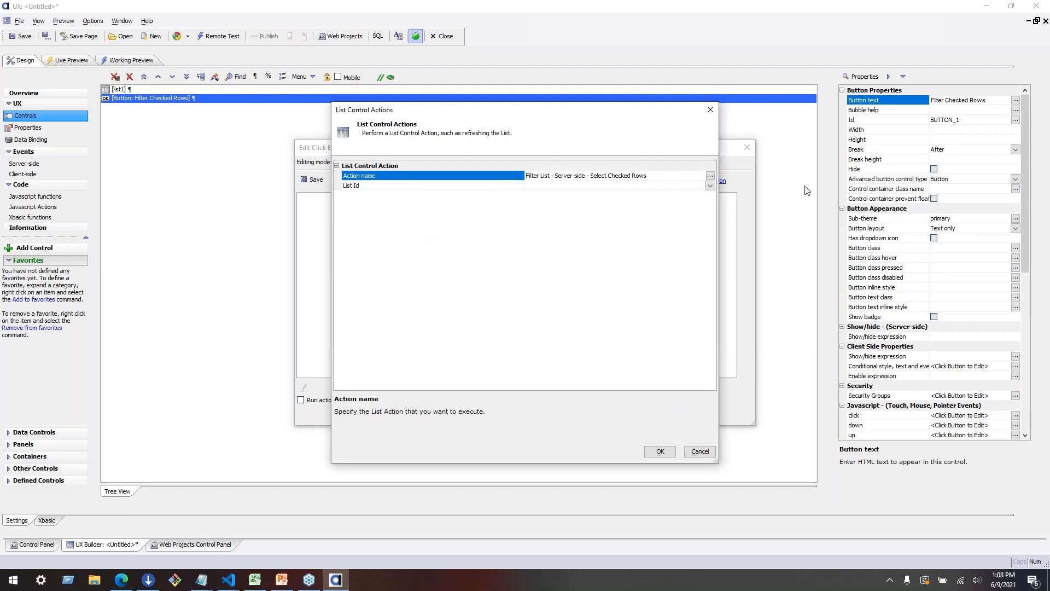
left_click(710, 185)
left_click(555, 200)
left_click(660, 452)
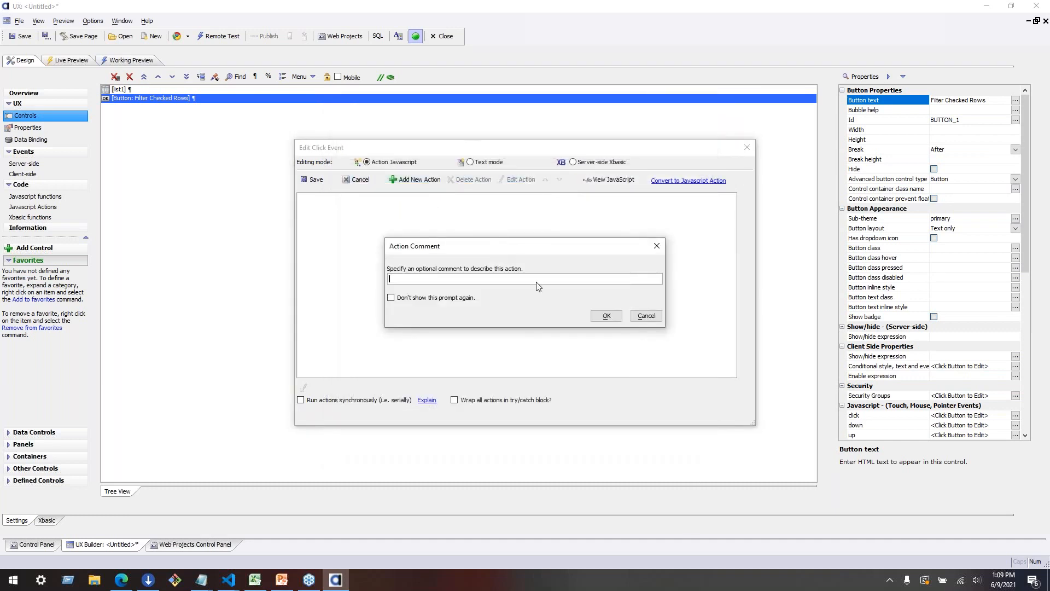
left_click(607, 316)
left_click(322, 181)
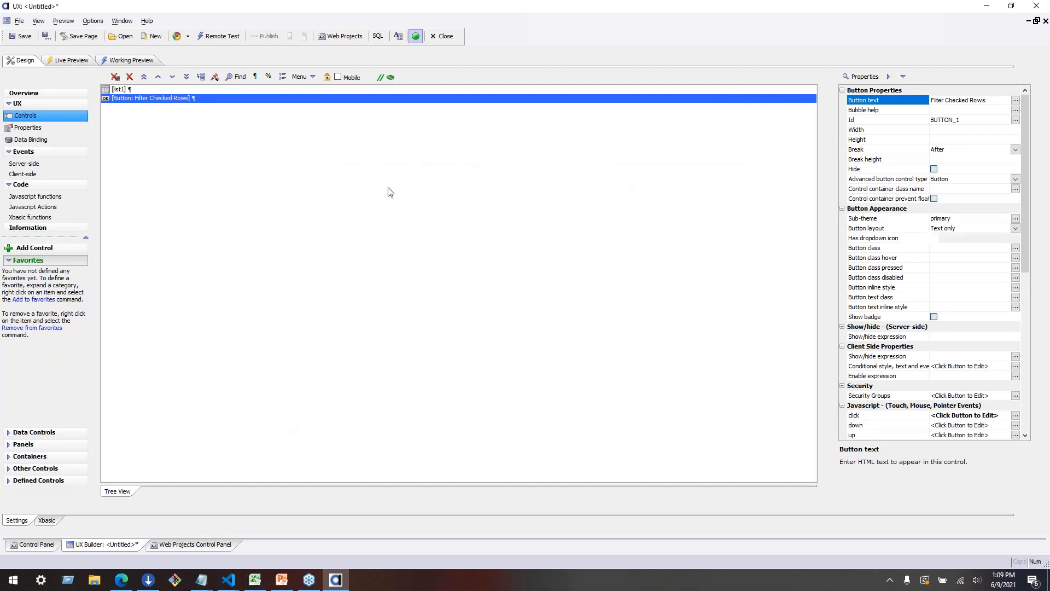
Step: Run the full live preview again and check the ANATR, AROUT, FISSA, FOLIG and OTTIK rows in the list
left_click(71, 61)
left_click(221, 92)
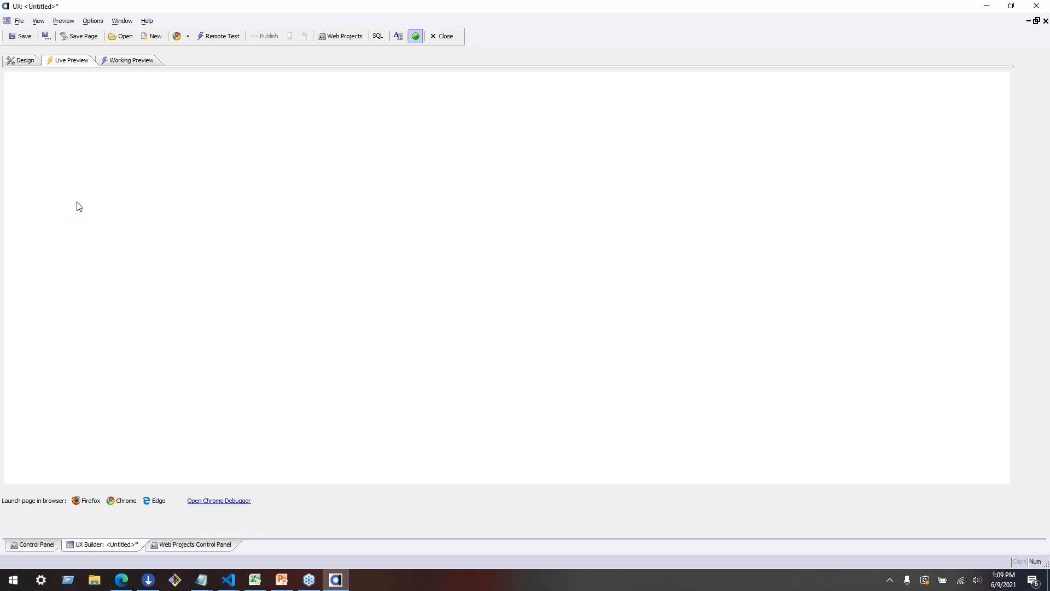
left_click(34, 161)
left_click(34, 219)
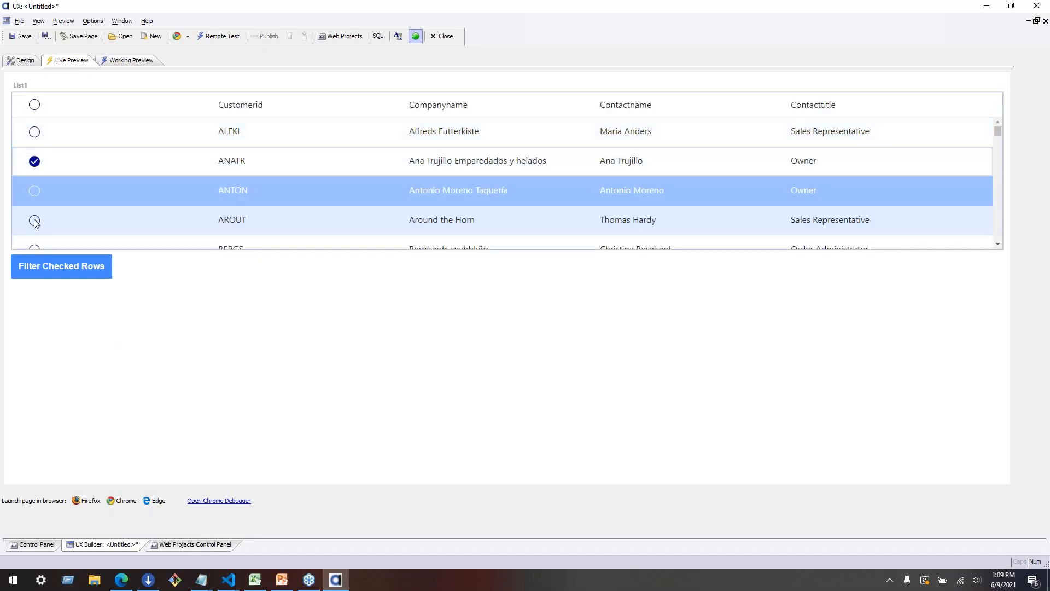
scroll(152, 160, "down", 9)
scroll(82, 153, "down", 2)
left_click(35, 148)
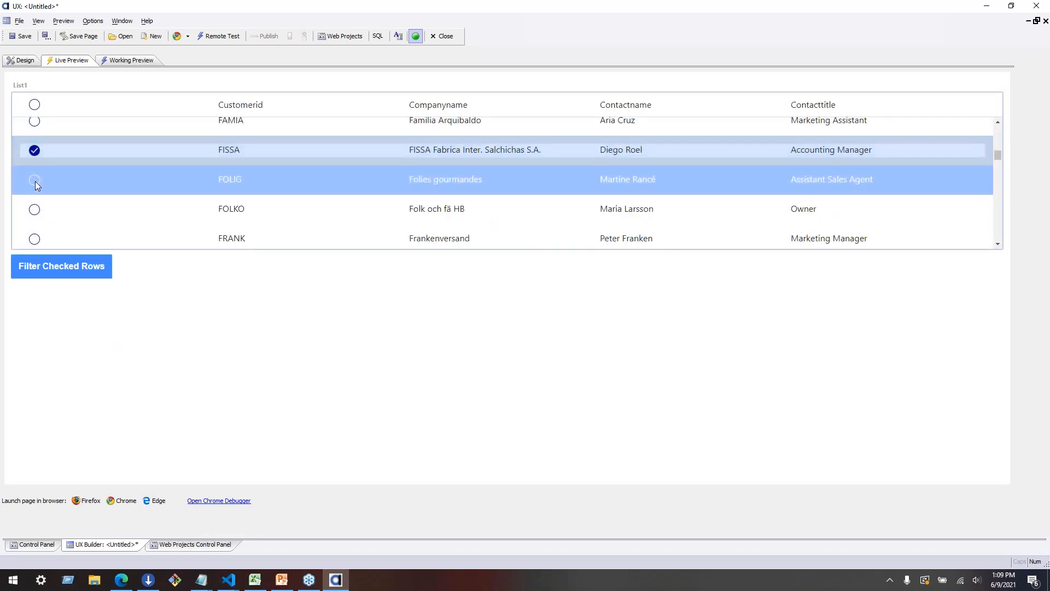
scroll(108, 168, "down", 12)
scroll(108, 171, "down", 5)
left_click(35, 169)
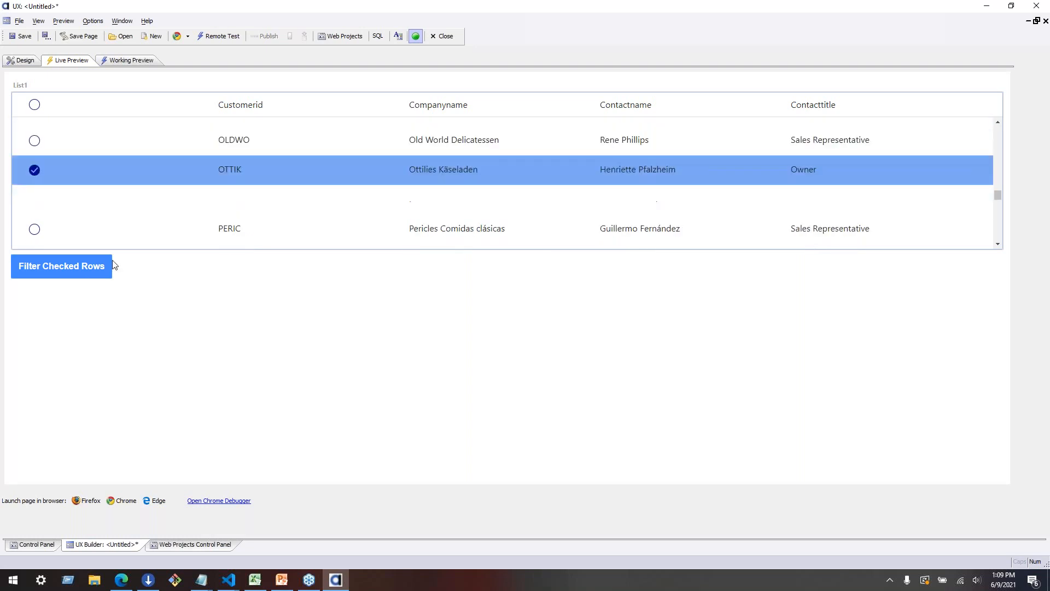
Step: Filter the previewed list to the checked rows with the new button and examine the filtered rows
left_click(63, 273)
left_click(90, 208)
left_click(53, 176)
scroll(54, 153, "up", 1)
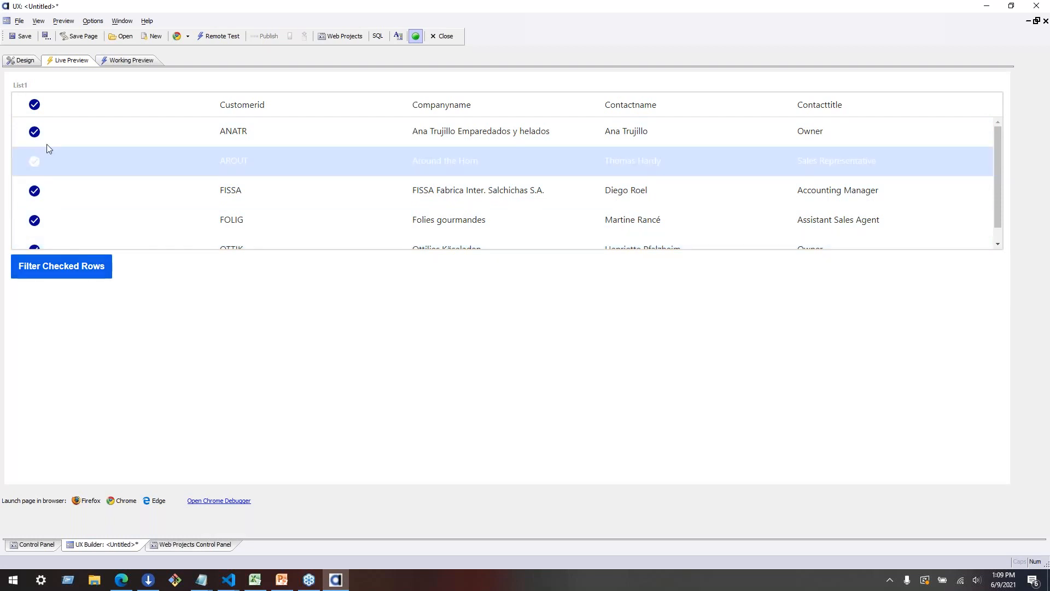
Step: Go back to the component design and switch to the Selecting Check Rows slide in PowerPoint
left_click(21, 61)
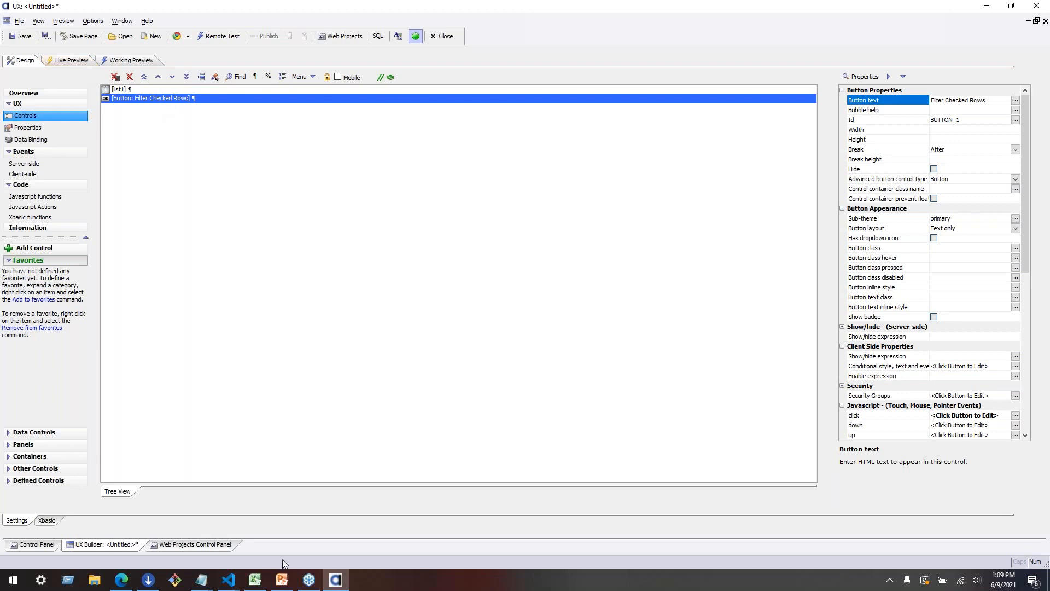
left_click(282, 579)
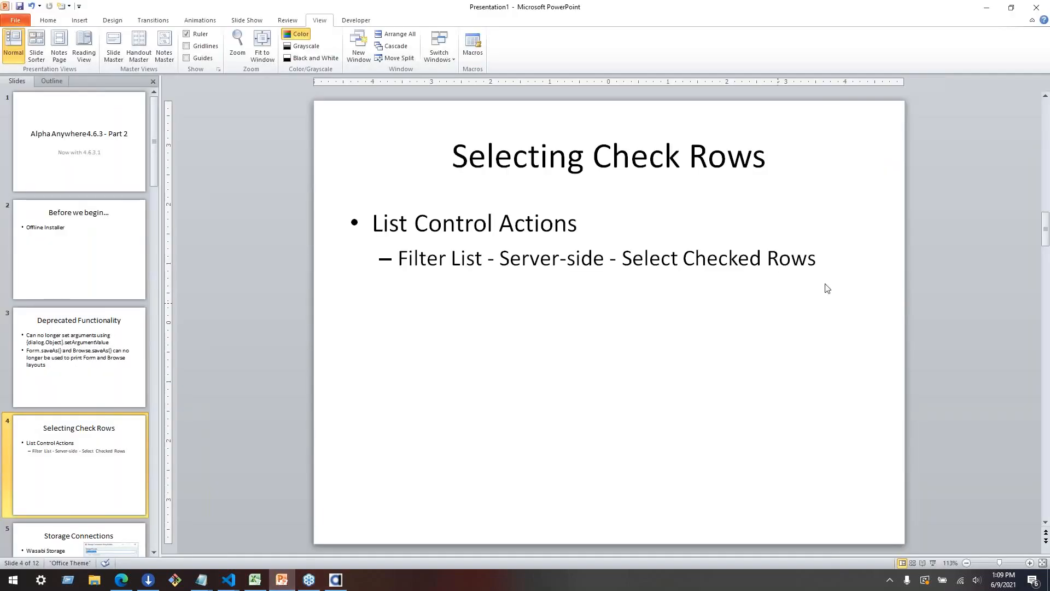
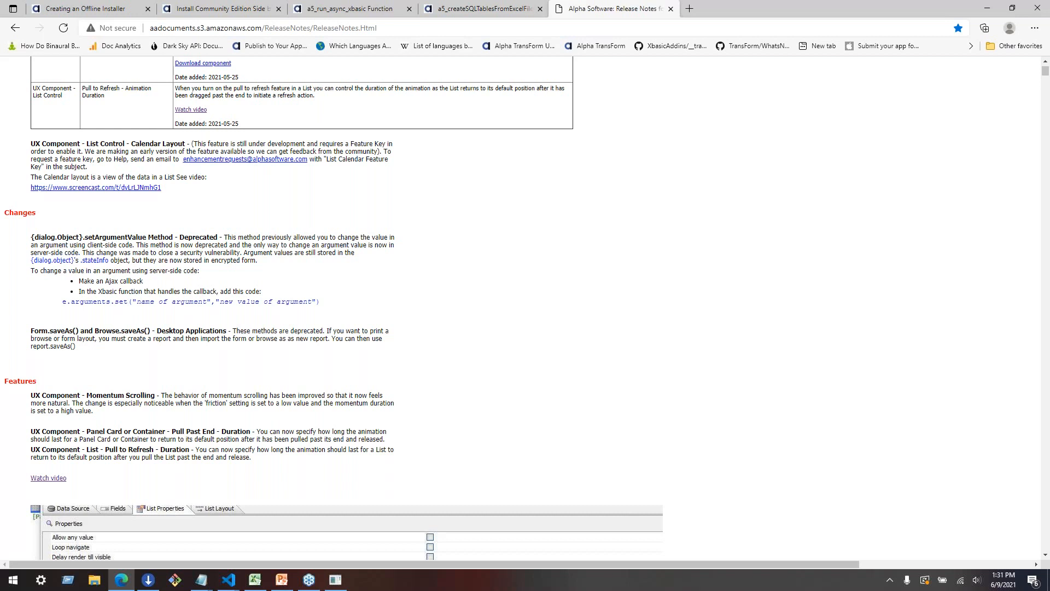
left_click_drag(284, 265, 340, 310)
left_click(19, 235)
left_click(384, 315)
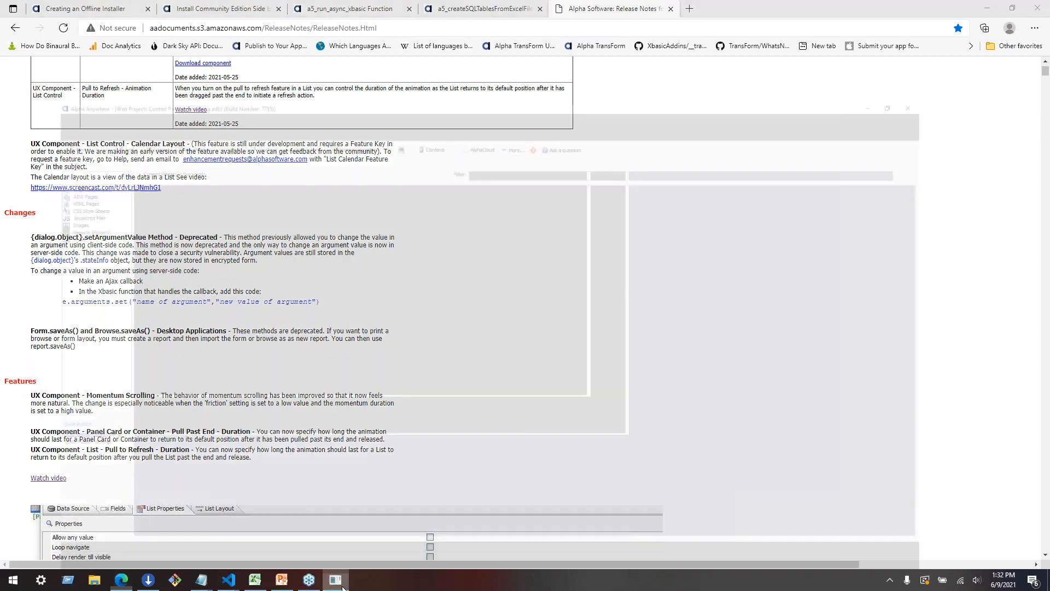
Step: Switch to Alpha Anywhere and create a new blank UX web component in the 4.6.3 project
left_click(338, 581)
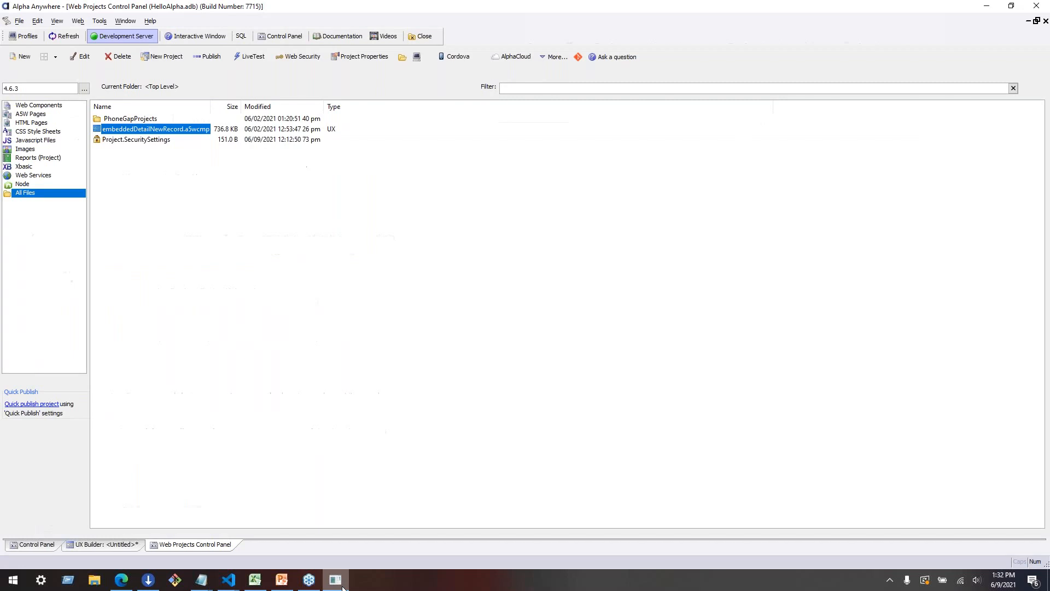
left_click(116, 545)
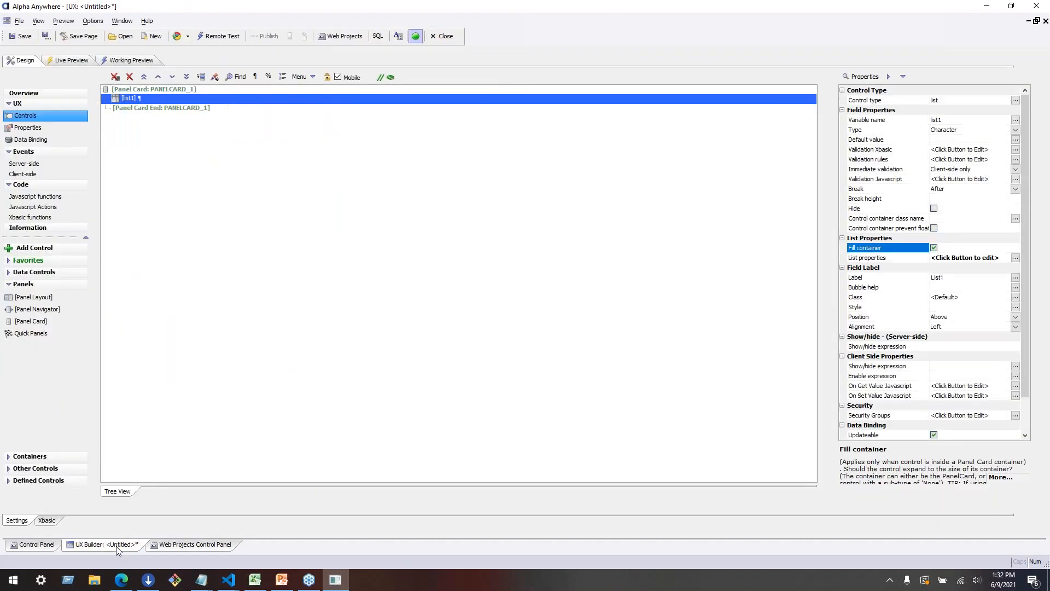
left_click(187, 545)
left_click(24, 57)
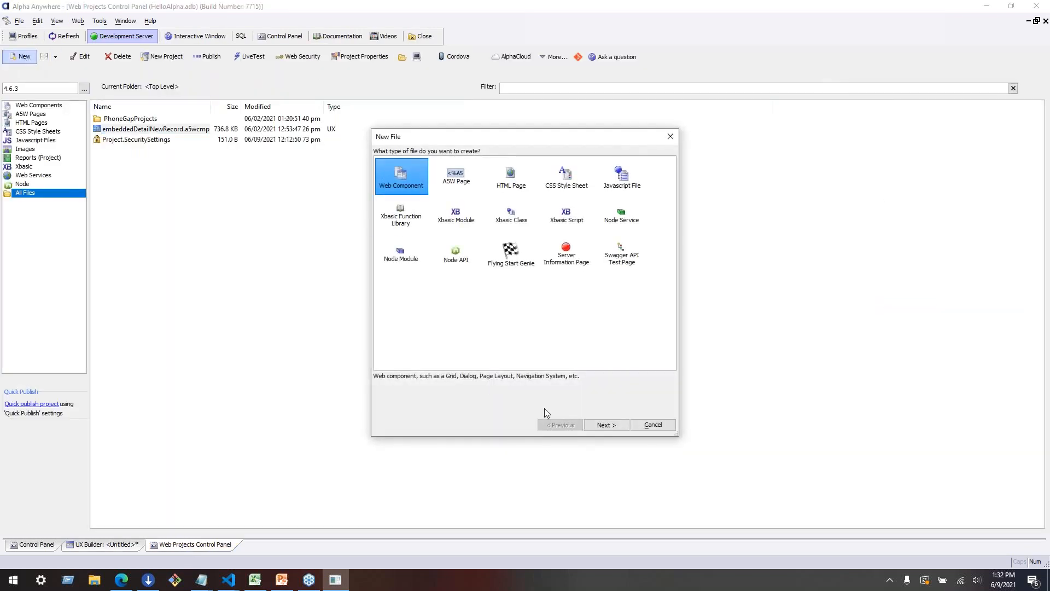
left_click(615, 425)
left_click(607, 422)
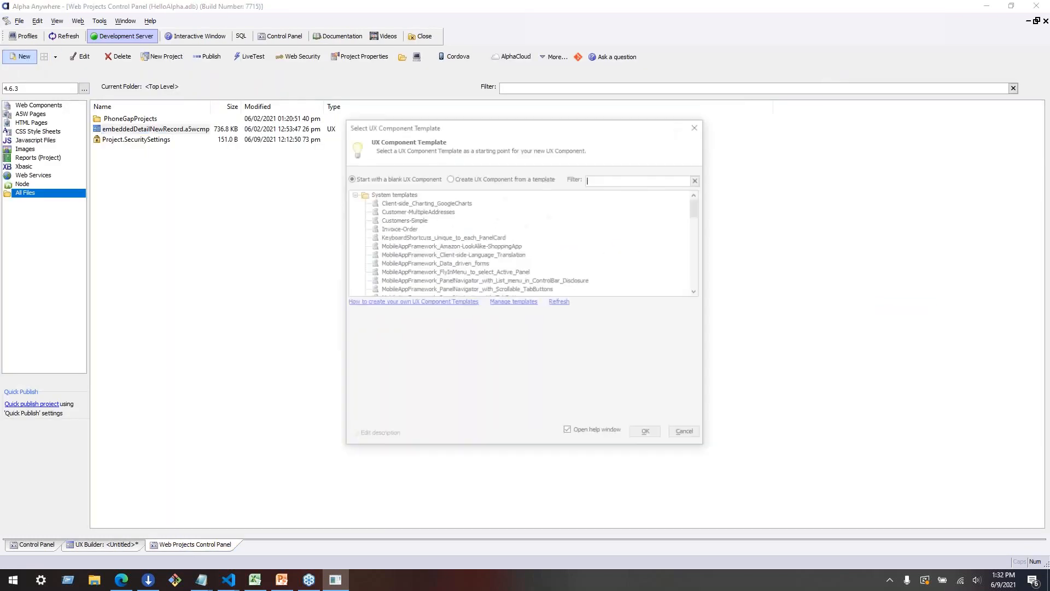
left_click(646, 435)
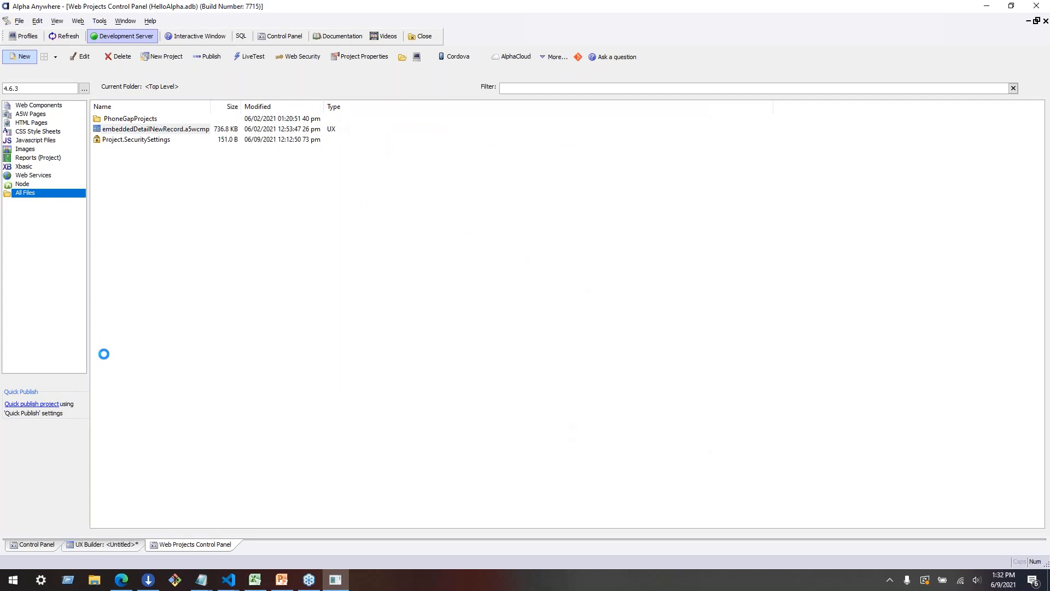
Step: Add a FileUpload/Download control to the blank UX component
left_click(34, 249)
type("file")
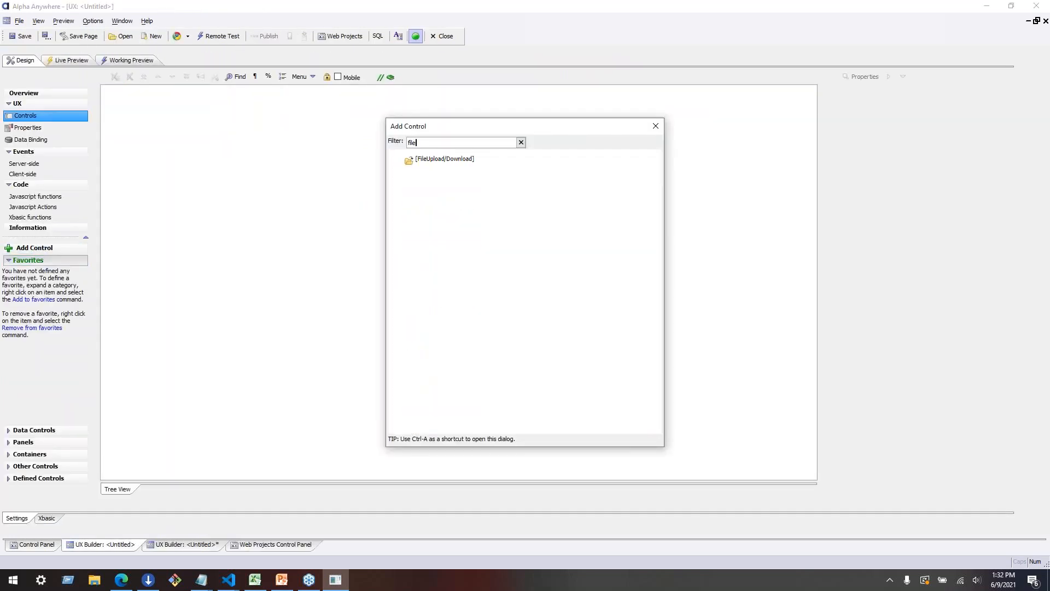
double_click(432, 159)
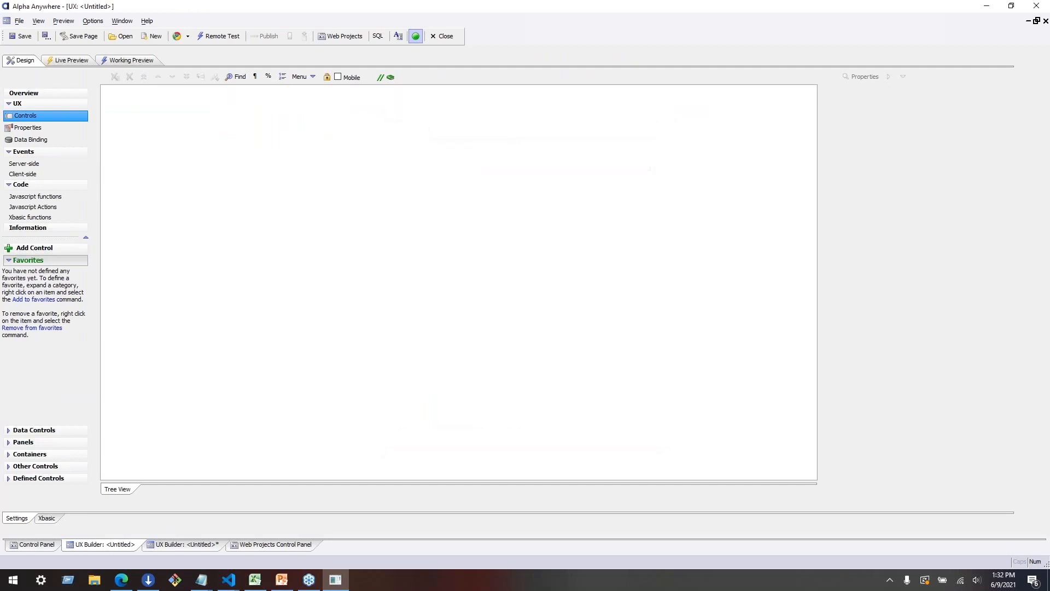
Step: Add a button labelled "file upload/download" to the component
left_click(34, 248)
type("button")
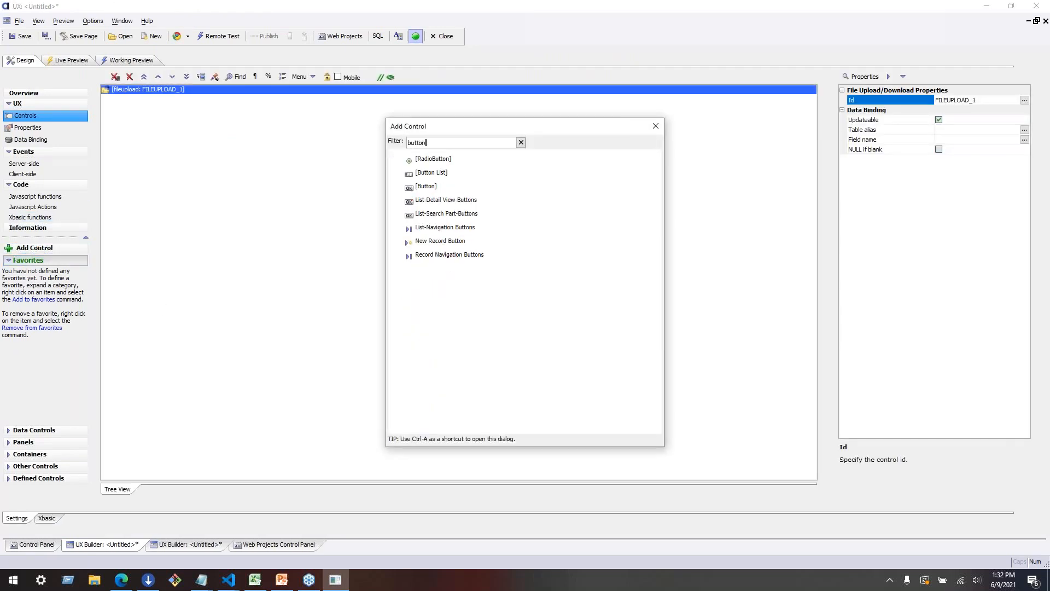
double_click(427, 187)
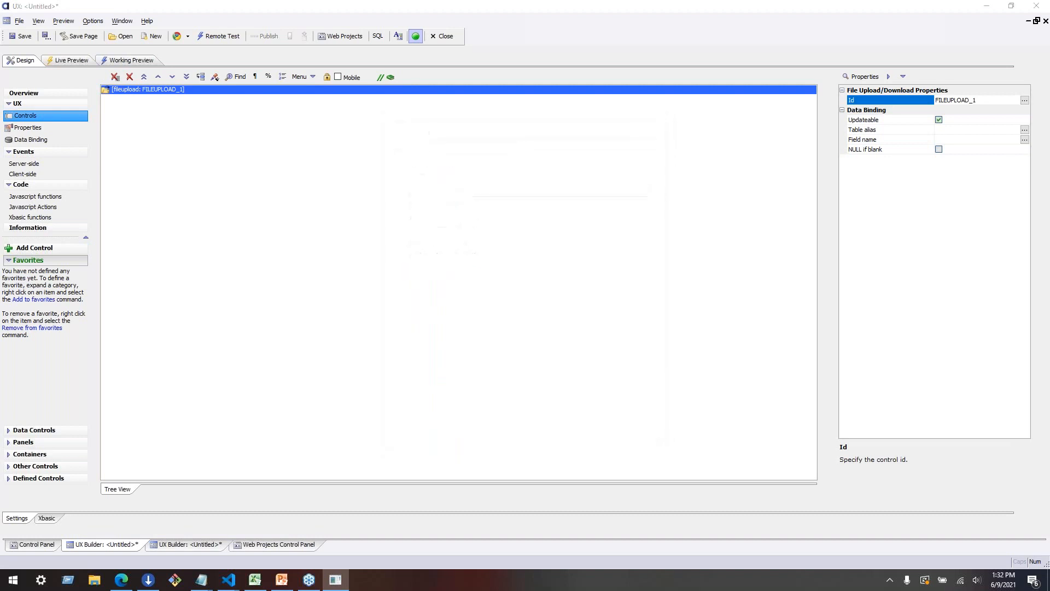
left_click(484, 217)
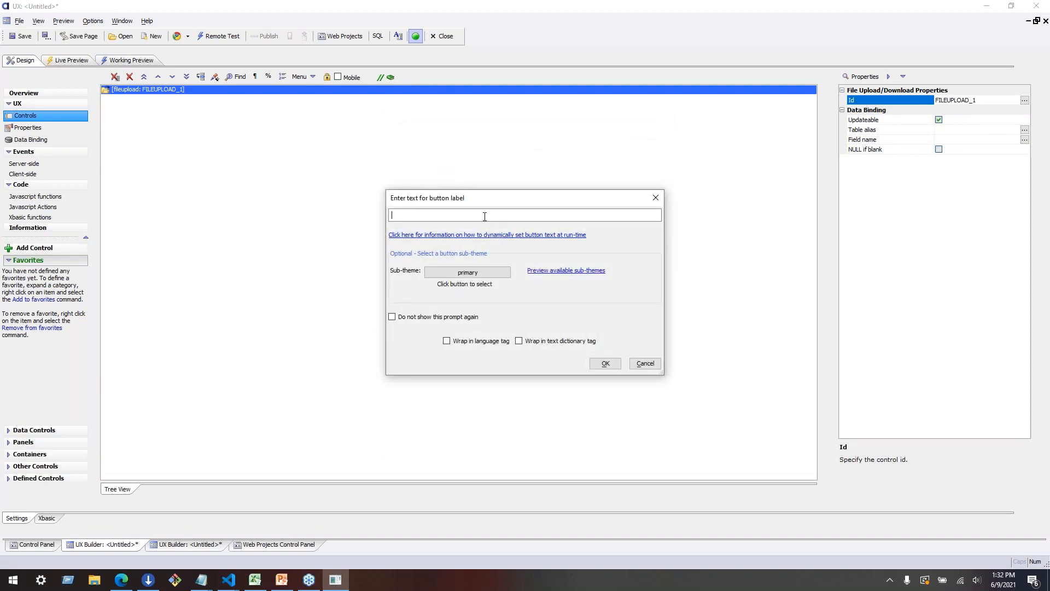
type("file upload/download")
key("Return")
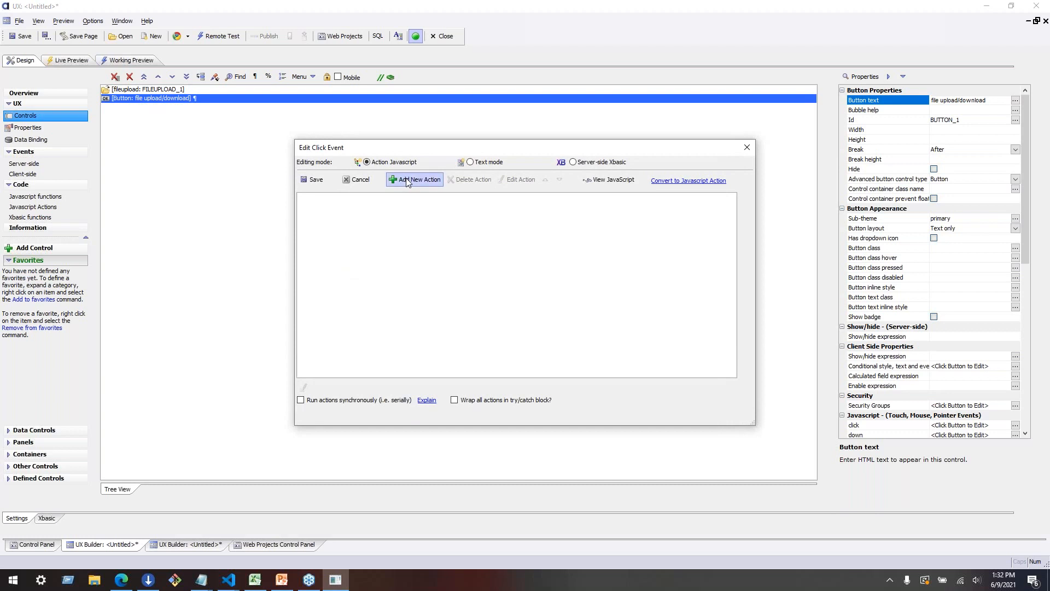
Step: Start a File Upload action for the button's click event and target the FILEUPLOAD_1 control
left_click(408, 180)
type("file upload")
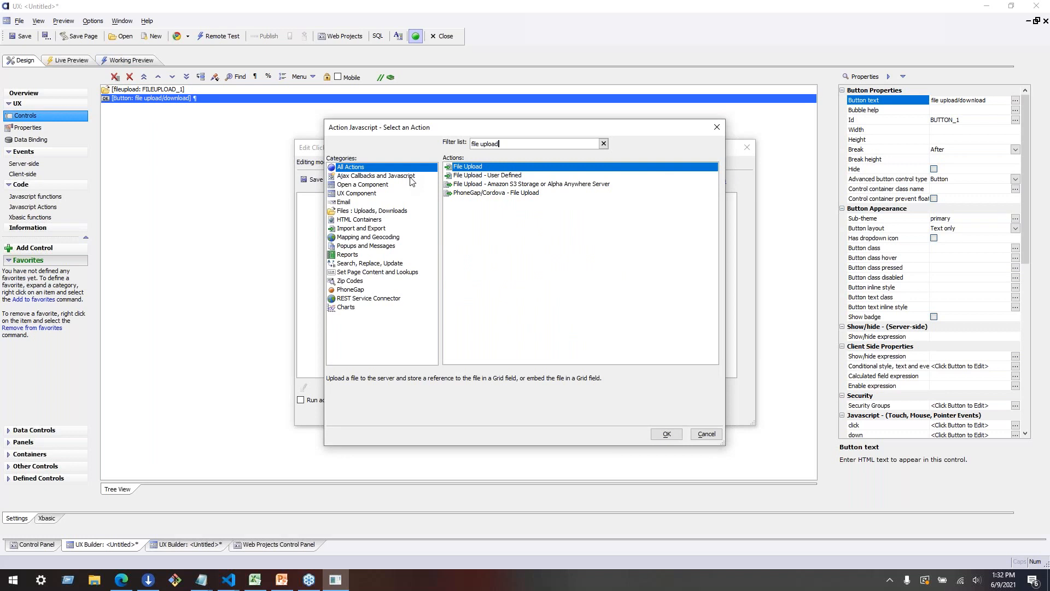
double_click(474, 167)
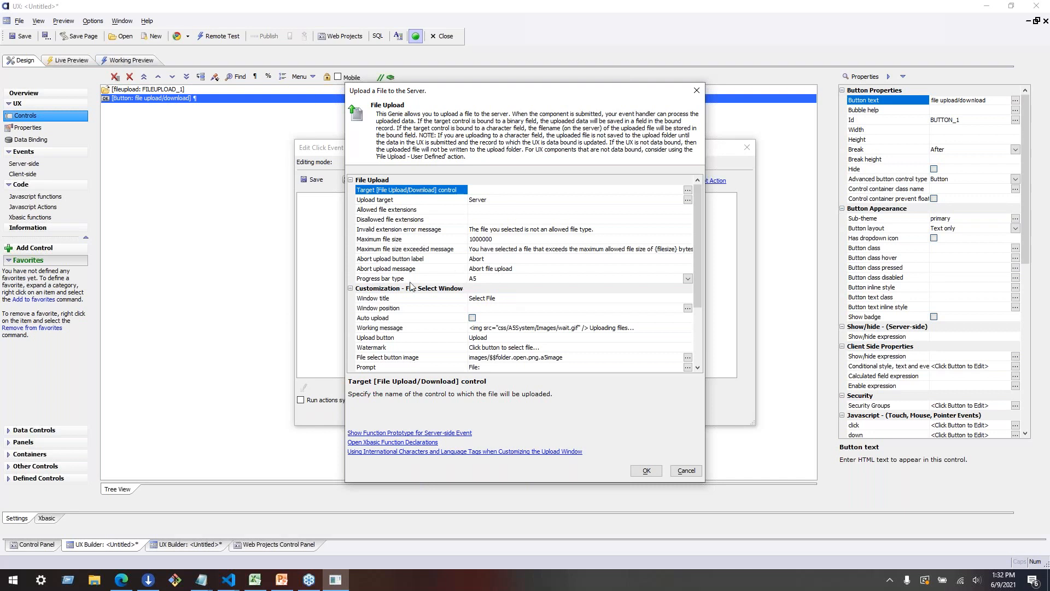
left_click(536, 199)
left_click(411, 191)
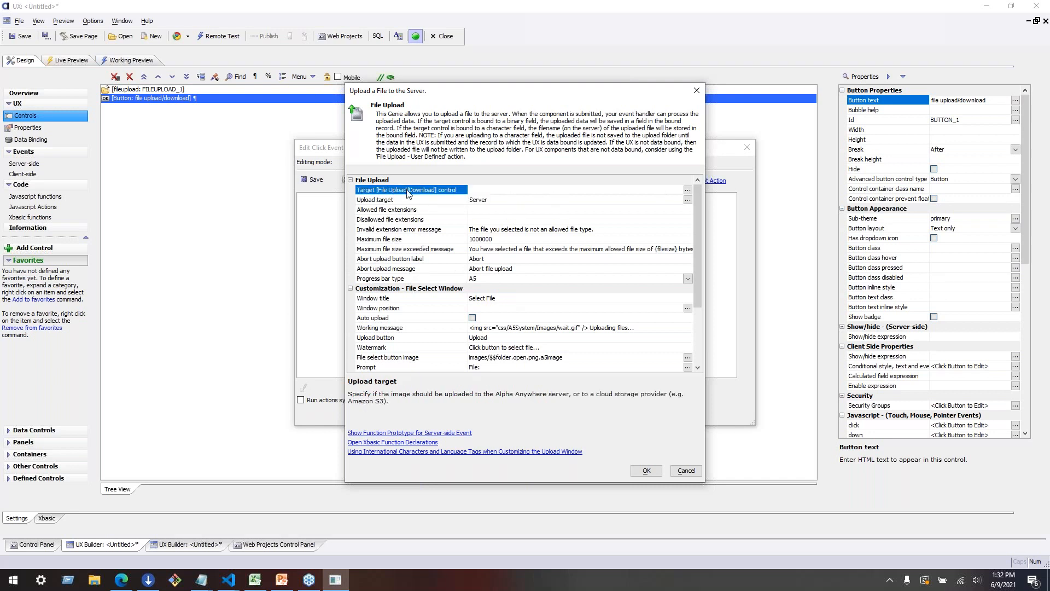
left_click(687, 191)
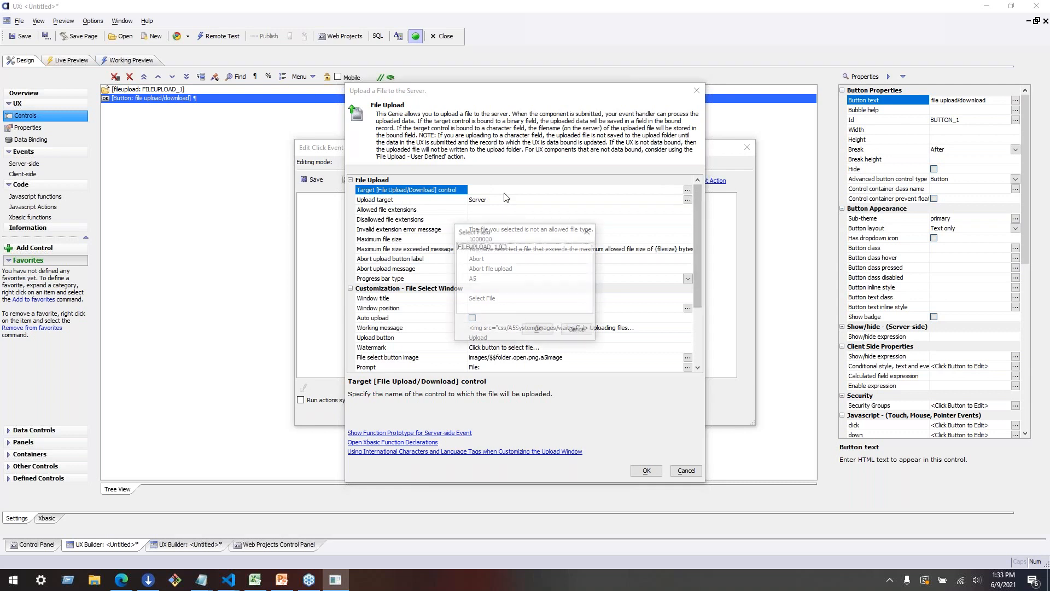
left_click(501, 248)
left_click(547, 328)
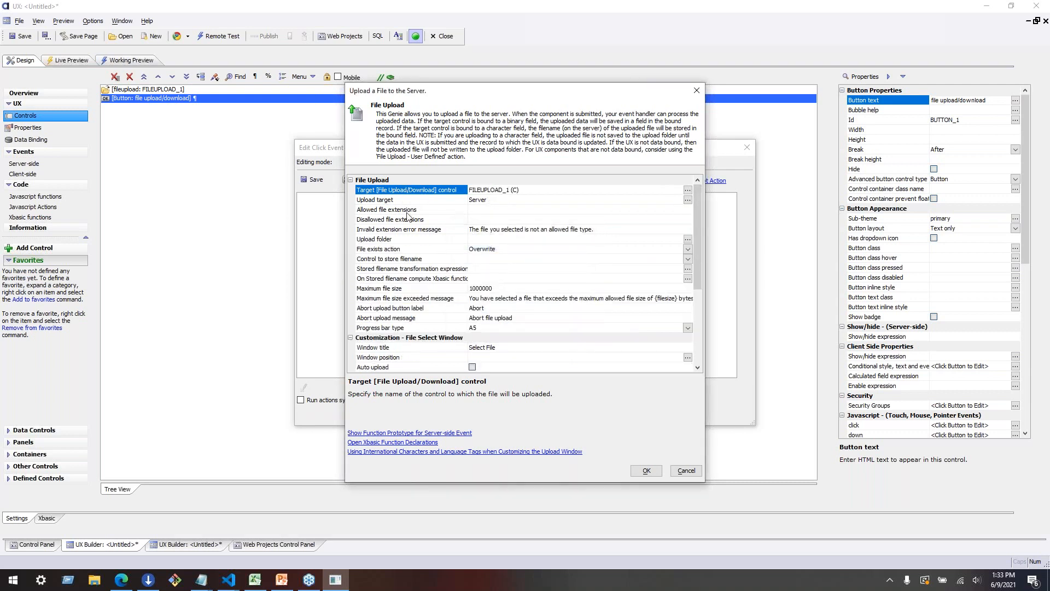
Step: Examine the allowed file extensions and stored filename transformation expression properties, and read the help on transformation expressions
left_click(407, 212)
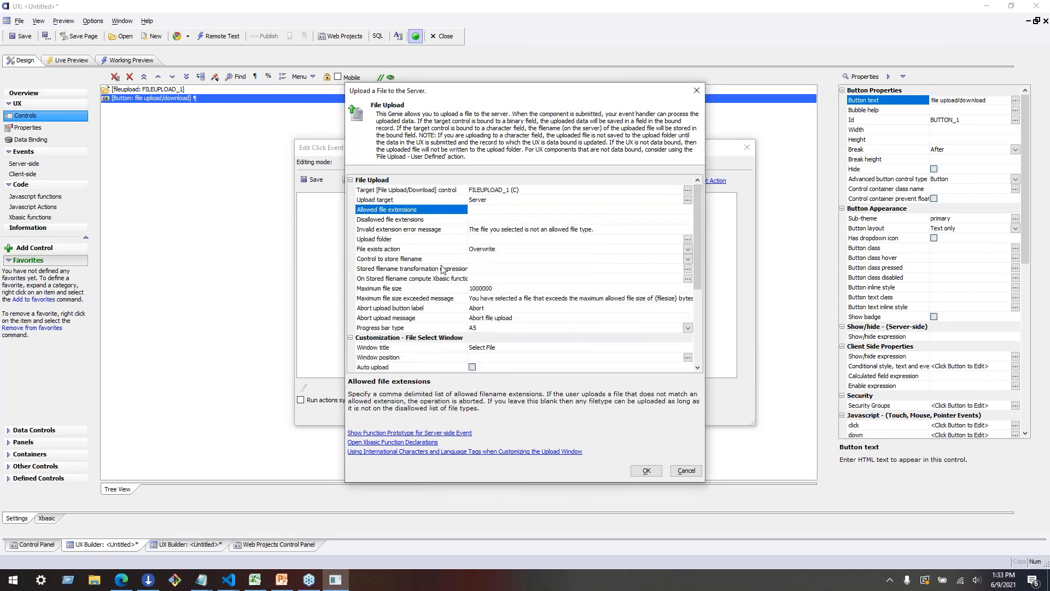
left_click(405, 271)
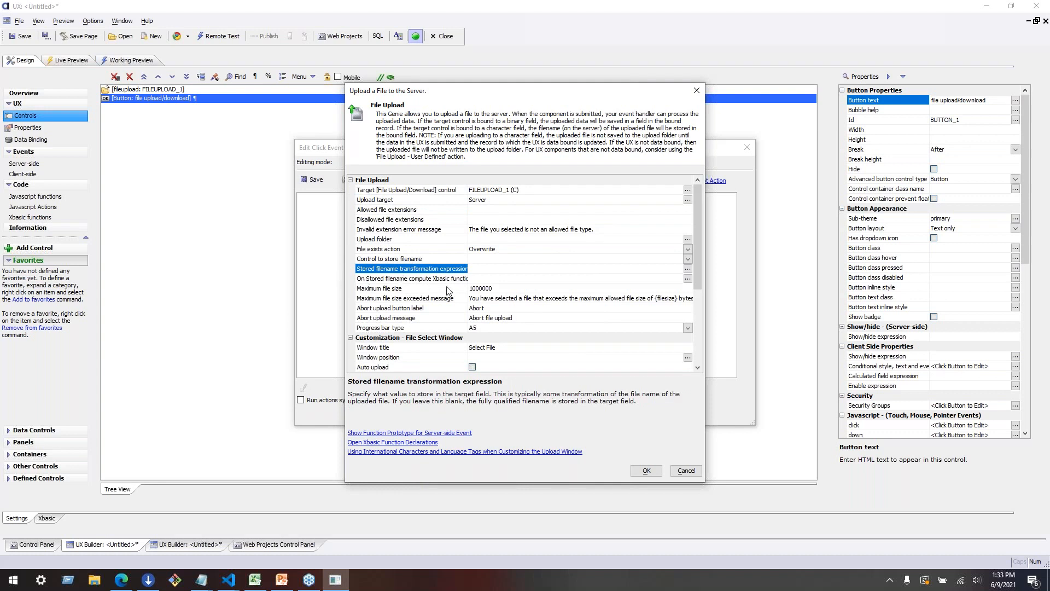
double_click(382, 272)
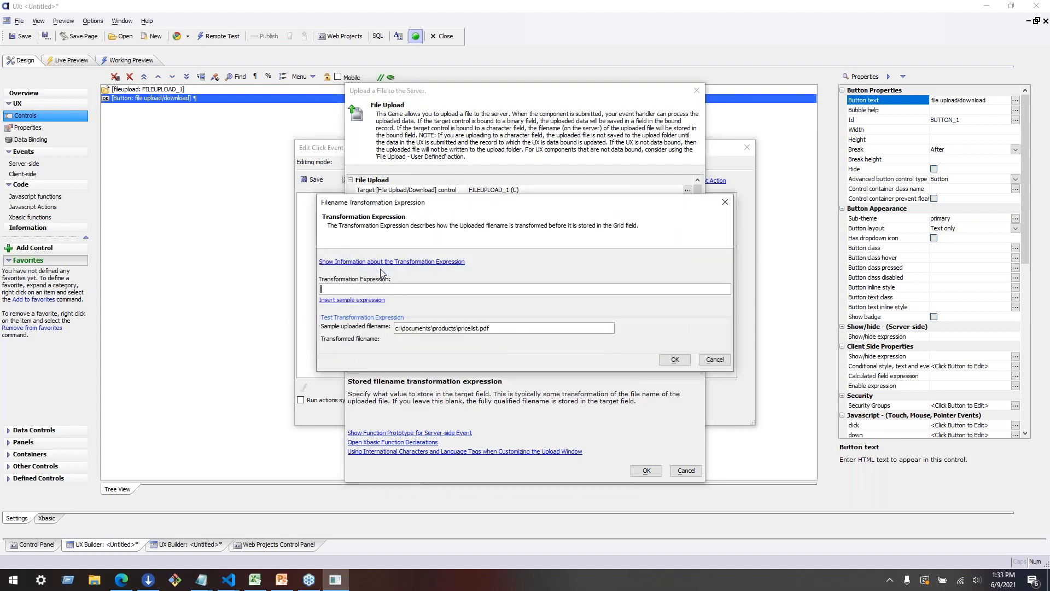
left_click(383, 261)
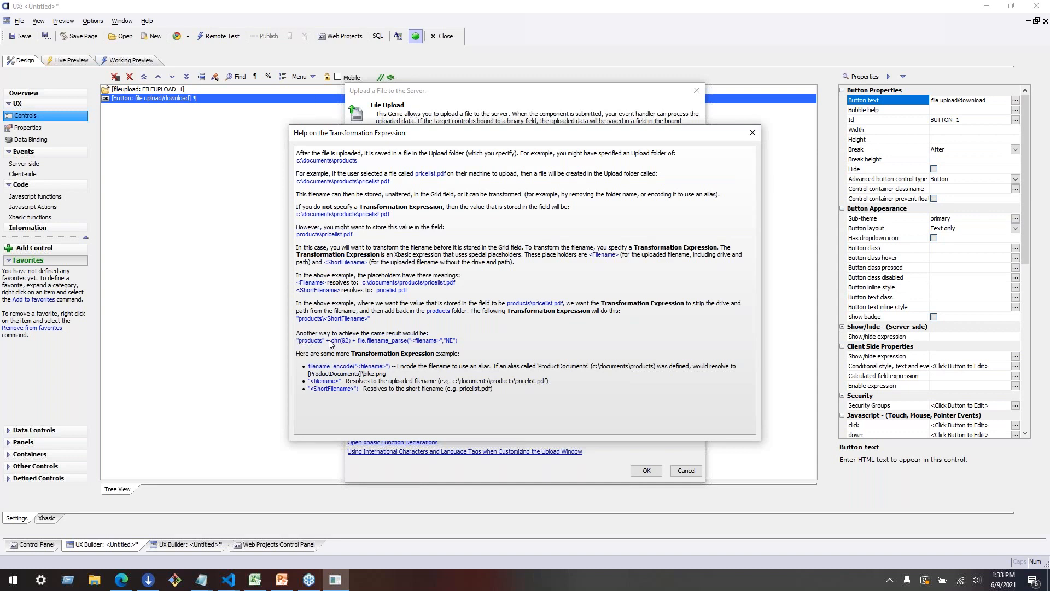
left_click(753, 133)
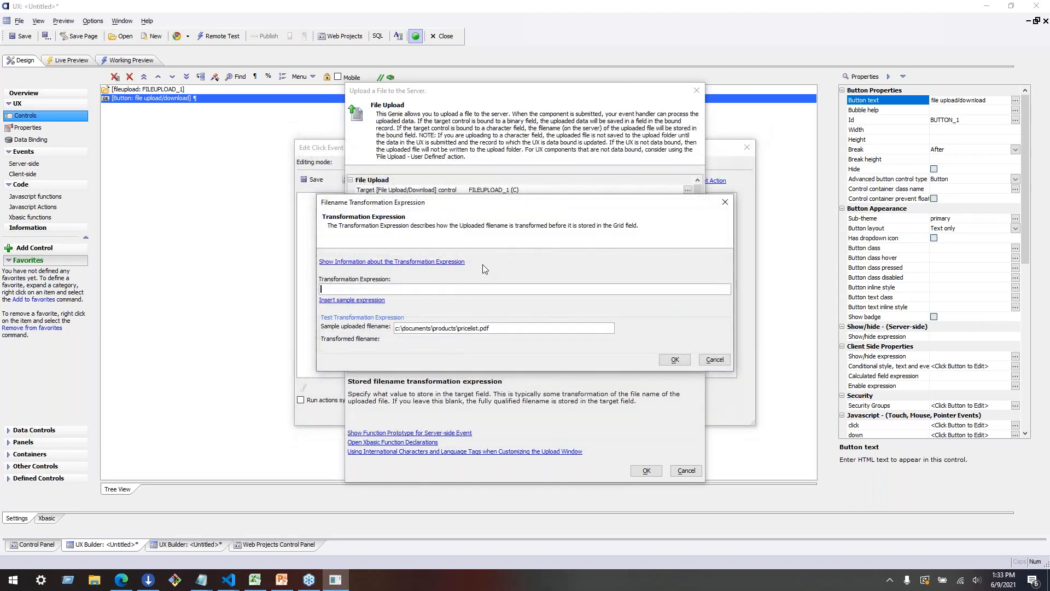
Step: Insert the sample <Filename> expression and replace it with the transformation expression "products"+chr(92)
left_click(361, 300)
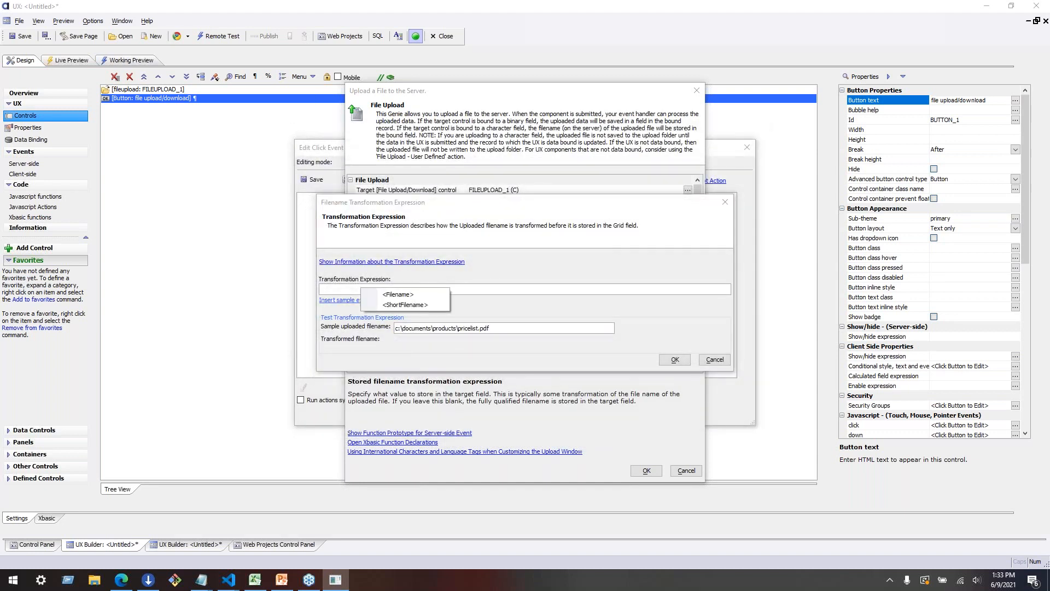
left_click(416, 298)
left_click_drag(404, 289, 159, 288)
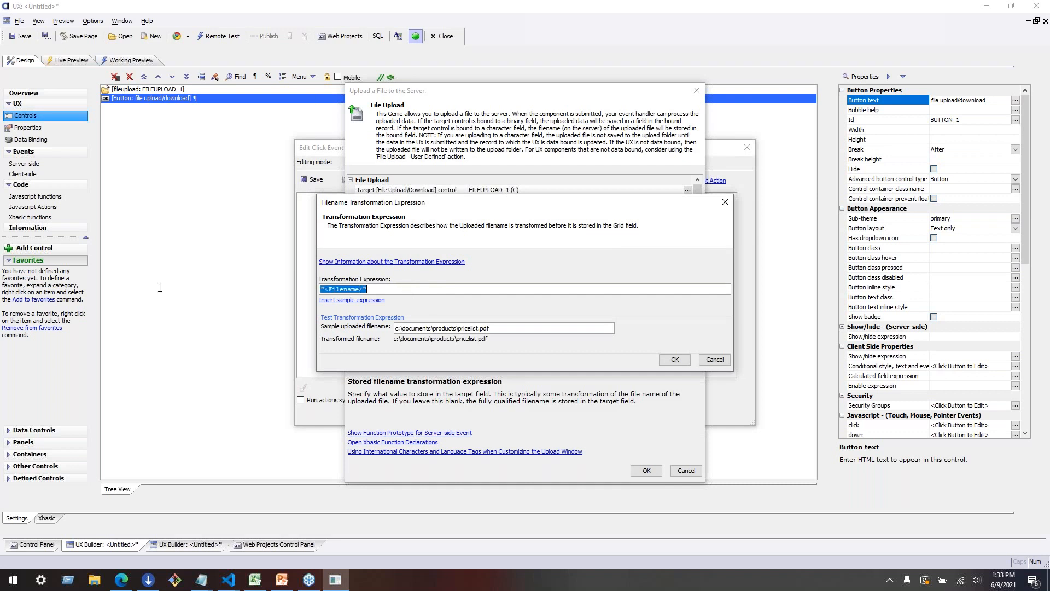
type("products")
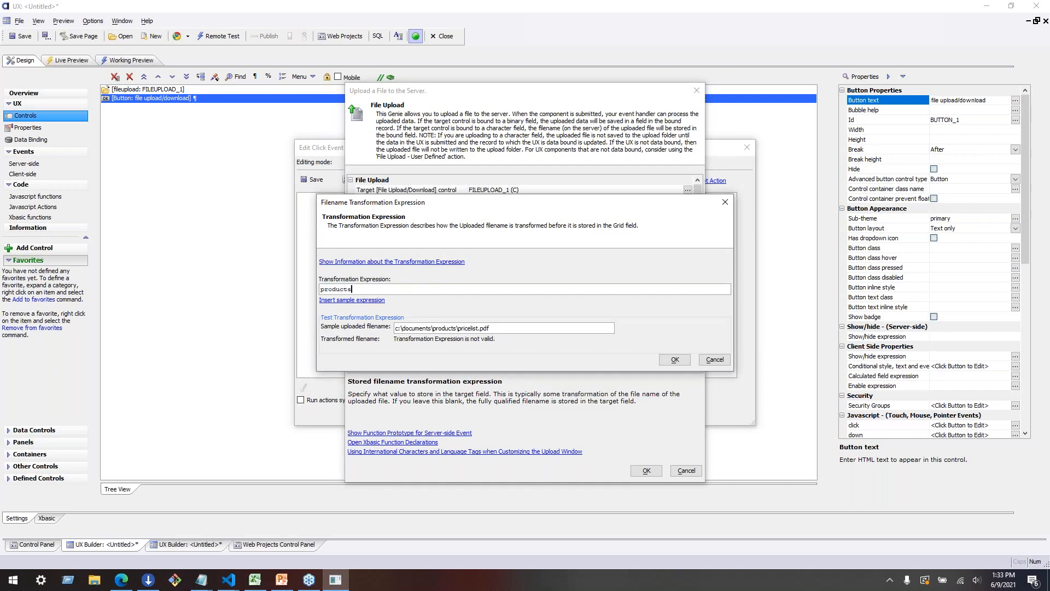
key("BackSpace")
key("BackSpace")
key("BackSpace")
key("BackSpace")
key("BackSpace")
key("BackSpace")
key("BackSpace")
key("BackSpace")
type("\"products\"+chr(92)")
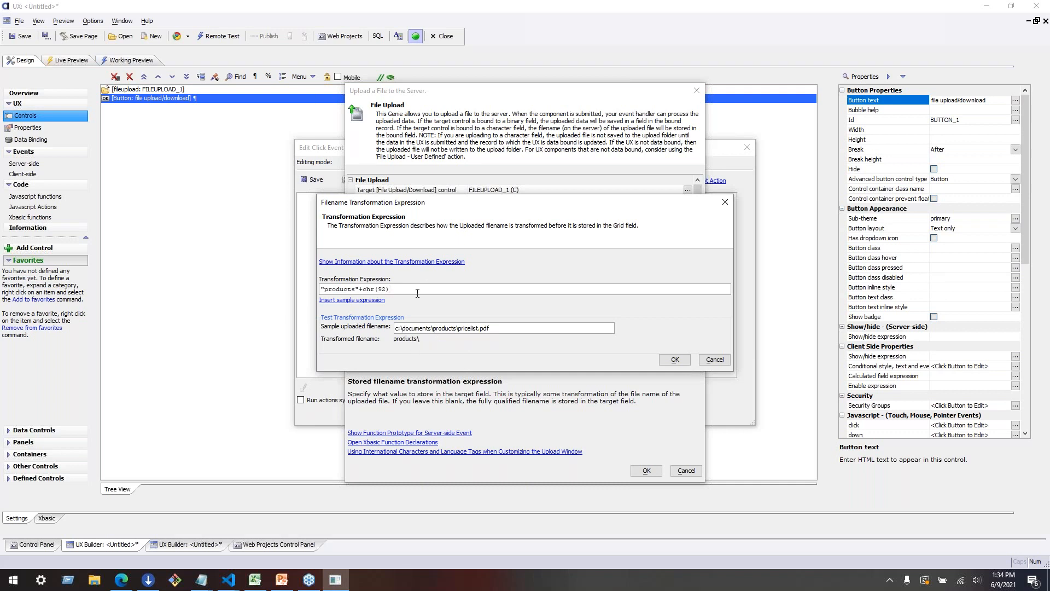
Step: Try to append the current date to the transformation expression, wrapping date() in the stritran function
type("+")
type("date()")
type("stritran(date()")
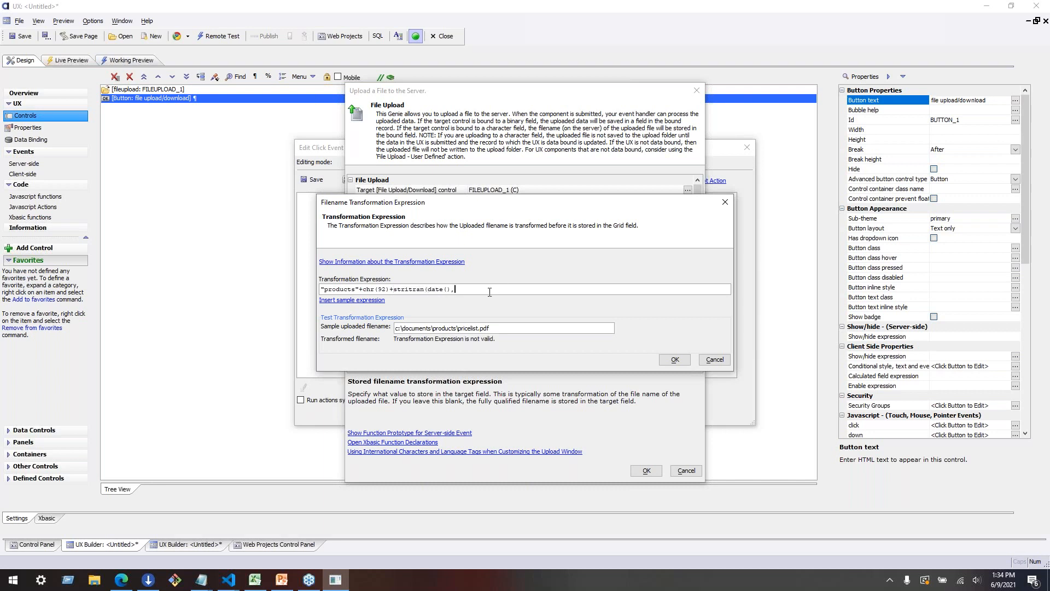
type(",\"\\\",\"\")")
Step: Rewrite the transformation expression as "products"+chr(92)+dtoc(date())
type("c")
key("BackSpace")
type("dtoc(date()")
key("shift+Home")
key("shift+Right")
key("shift+Right")
key("shift+Right")
key("shift+Right")
key("shift+Right")
key("shift+Right")
key("shift+Right")
key("shift+Right")
key("shift+Right")
key("shift+Right")
key("shift+Right")
key("shift+Right")
key("shift+Right")
key("shift+Right")
key("shift+Right")
key("shift+Right")
key("shift+Right")
key("shift+Right")
key("shift+Right")
key("Delete")
key("Right")
key("Right")
key("Right")
key("Right")
key("Right")
key("Right")
key("Right")
key("Right")
key("Right")
key("Right")
key("Right")
key("Right")
key("shift+End")
key("Delete")
Step: Review the dtoc function and the whole expression, and discard the expression, File Upload action and click event changes
double_click(403, 289)
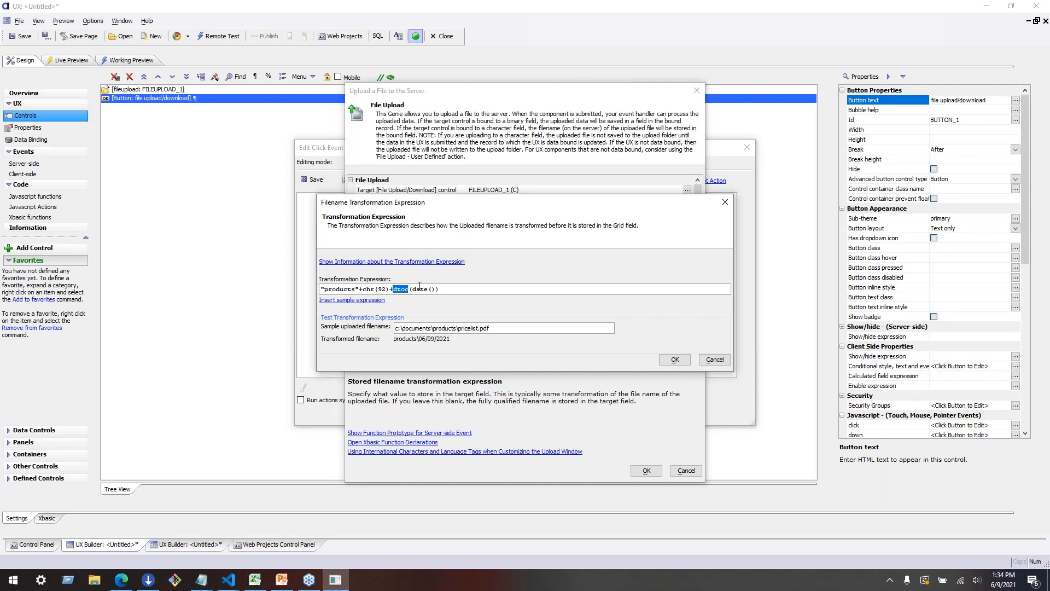
left_click(433, 289)
left_click_drag(450, 293, 318, 272)
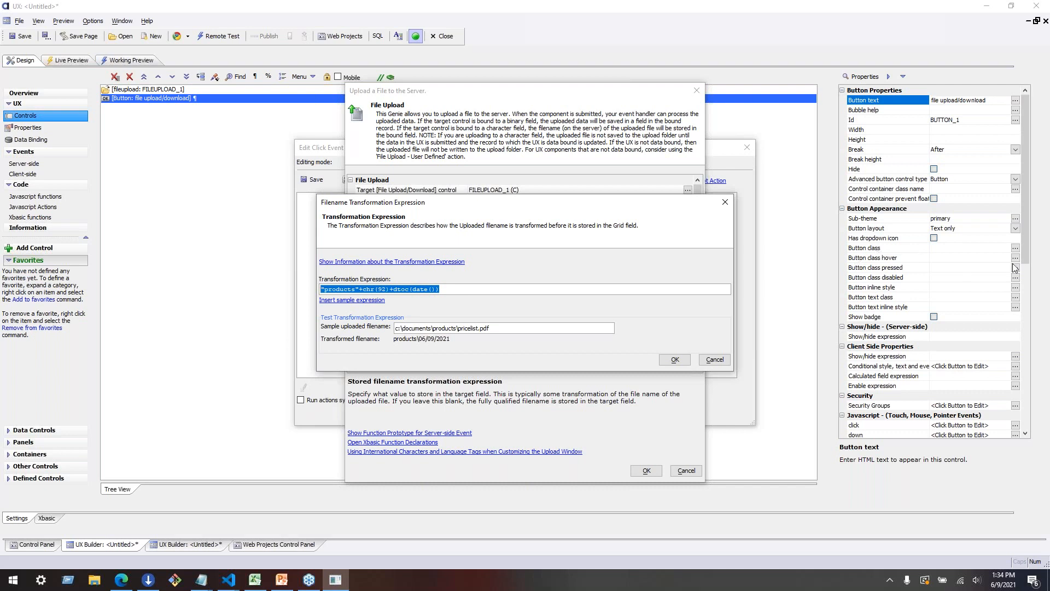
left_click(710, 359)
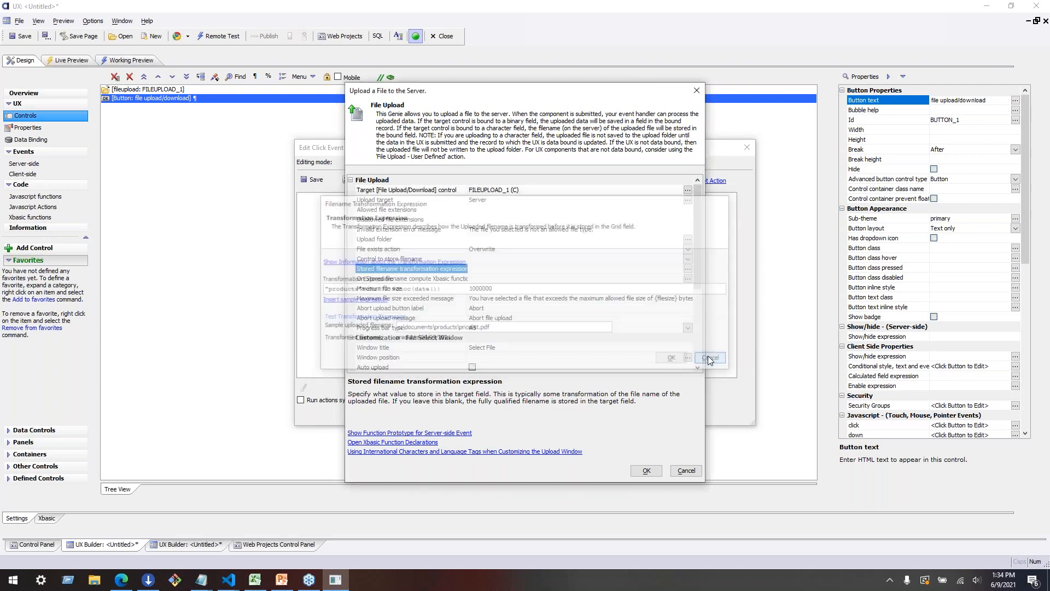
left_click(696, 472)
left_click(746, 148)
left_click(539, 330)
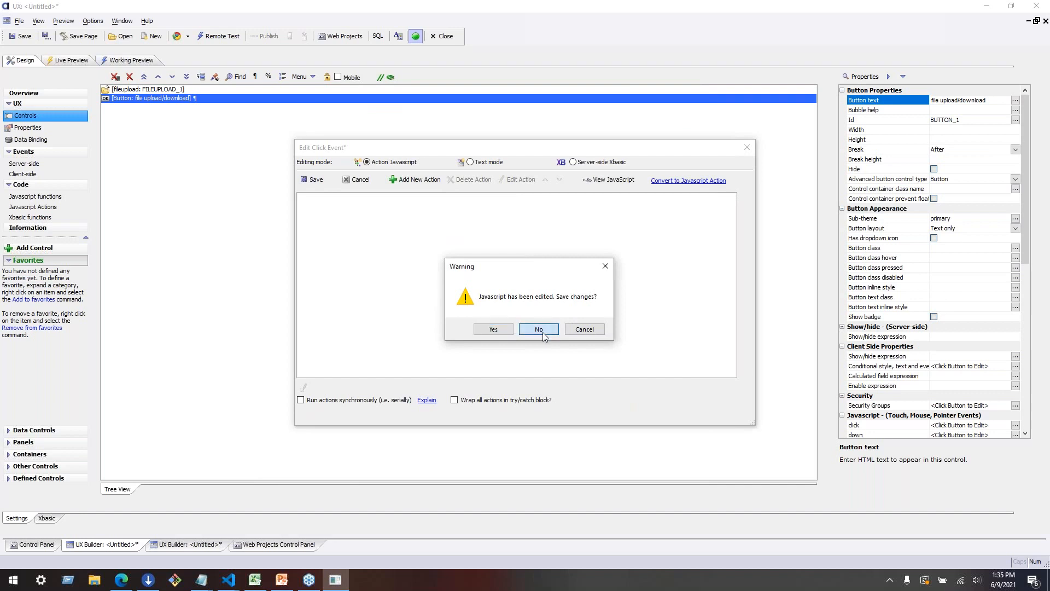
Step: Examine the storage providers offered for a new storage connection string, including WasabiStorage, and leave without adding a connection
left_click(276, 547)
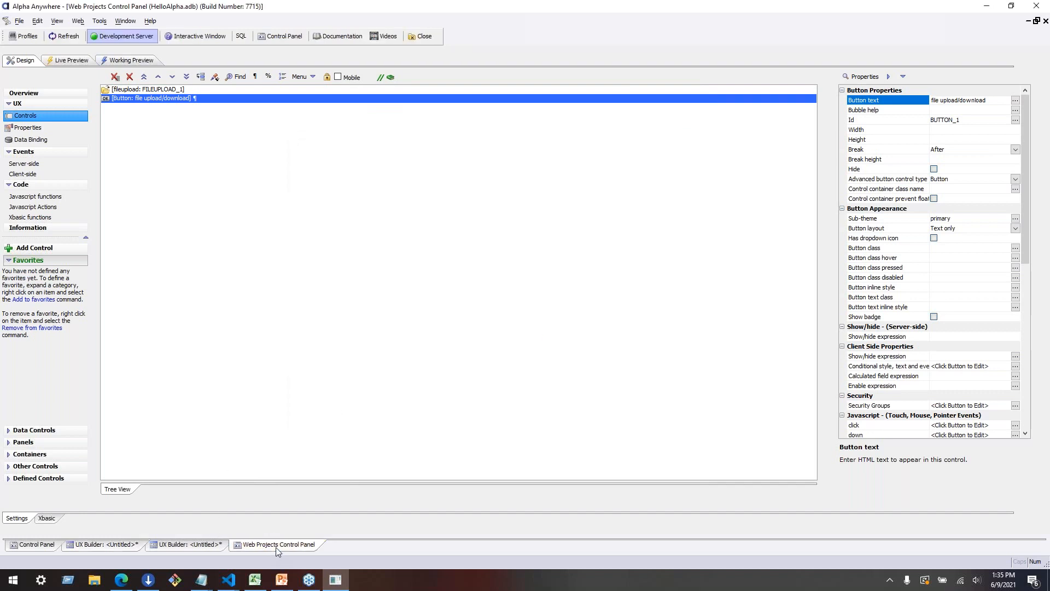
left_click(99, 23)
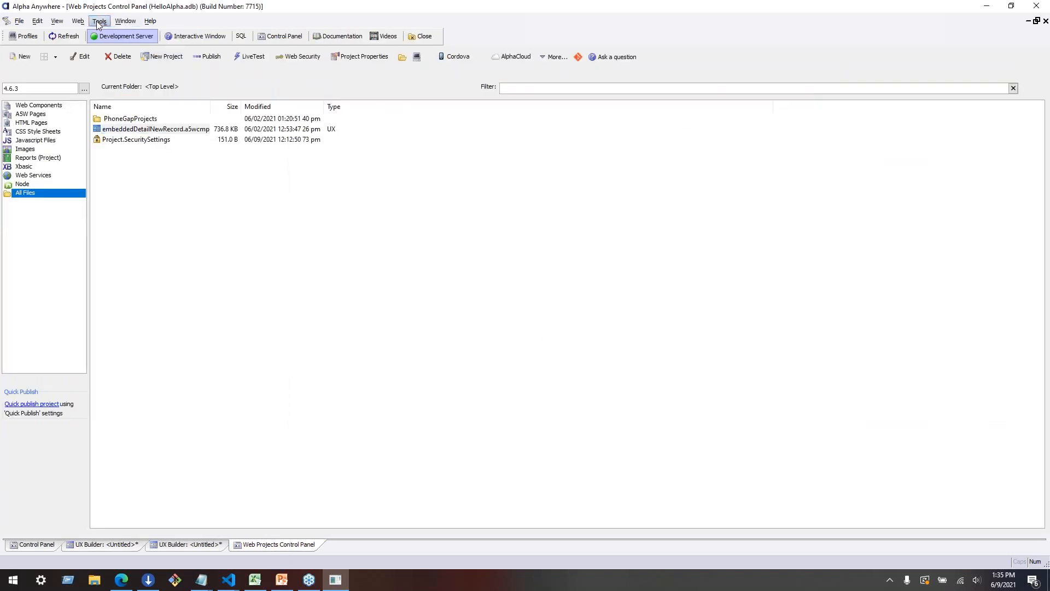
left_click(146, 91)
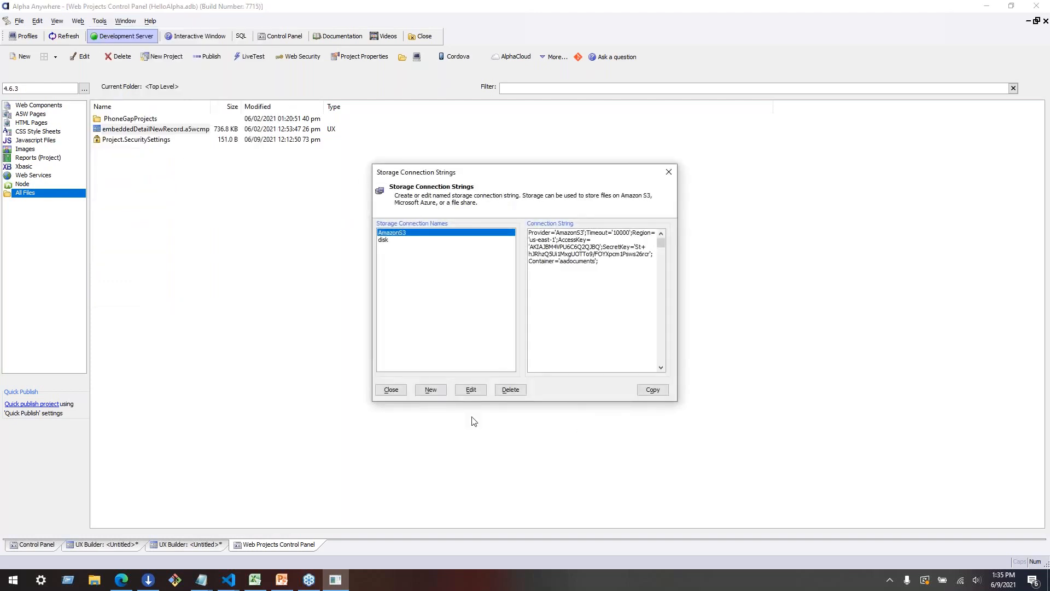
left_click(431, 390)
left_click(730, 289)
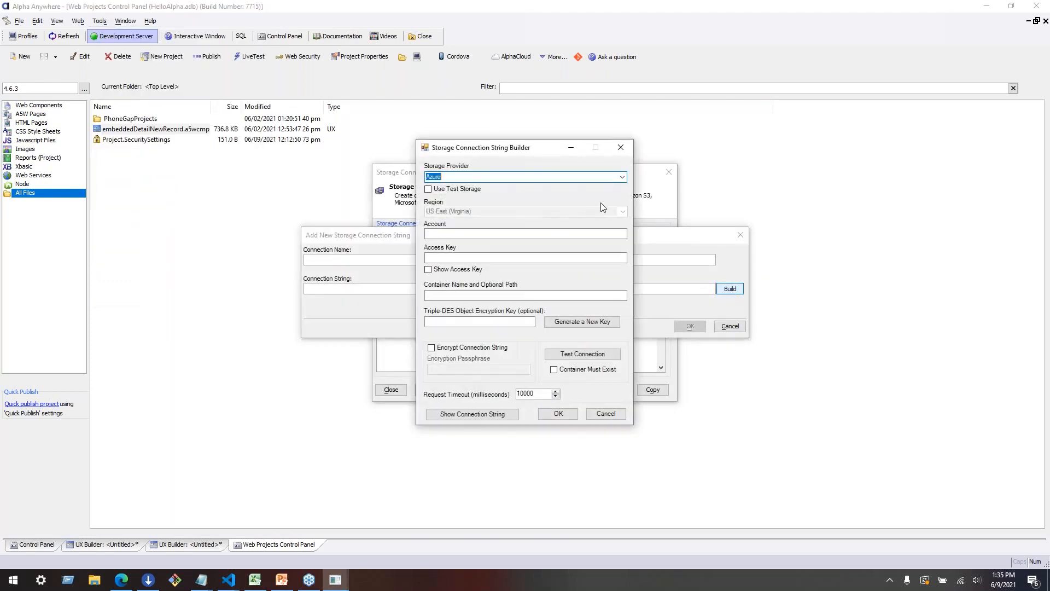
left_click(622, 177)
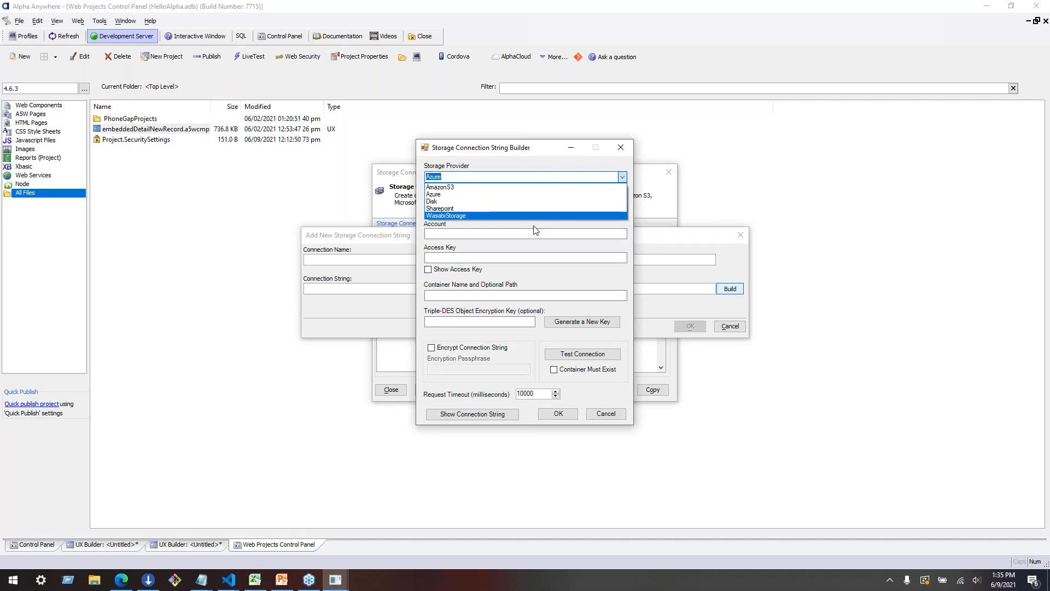
left_click(607, 413)
key("Escape")
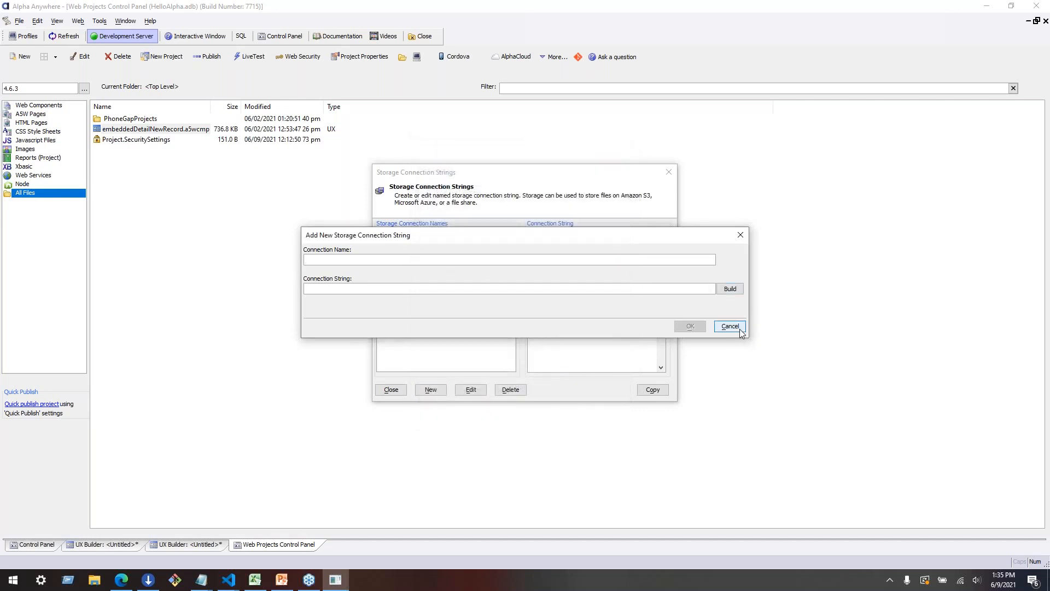
left_click(731, 326)
left_click(669, 173)
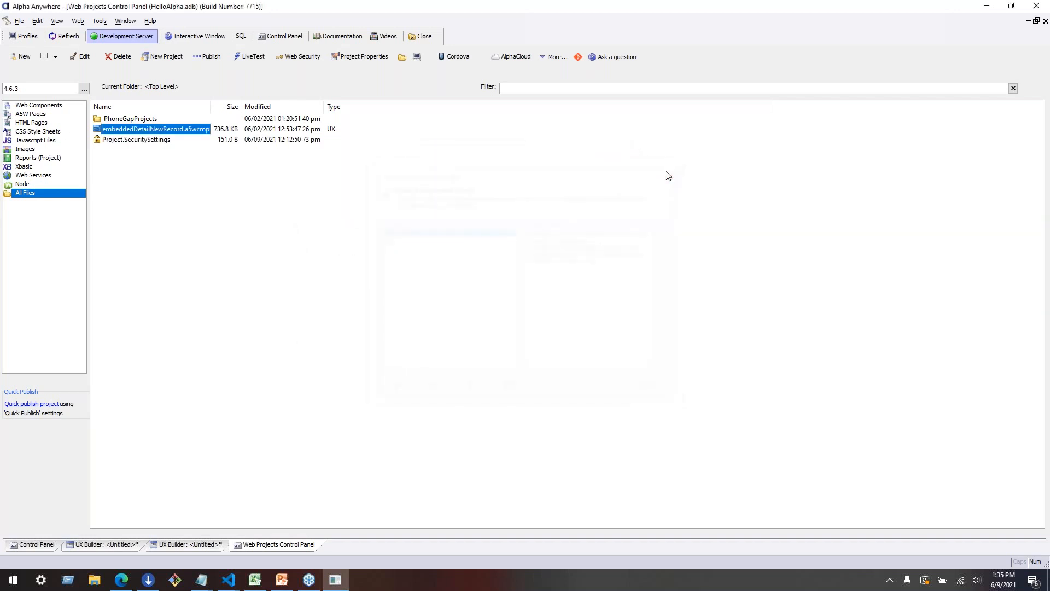
Step: Examine the options for a new web service definition that consumes a REST service, and leave without creating one
left_click(27, 176)
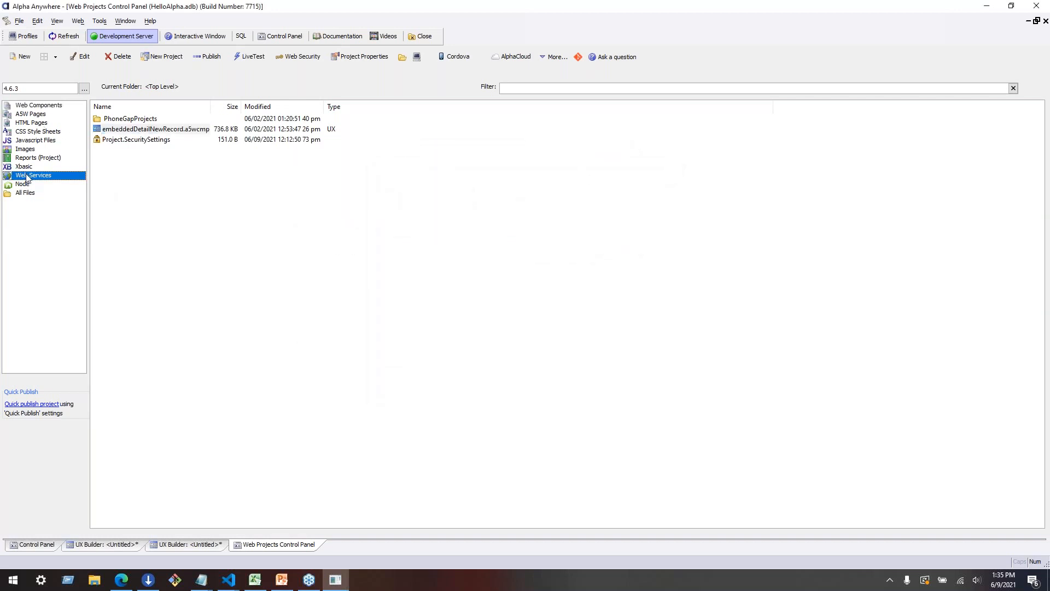
left_click(13, 61)
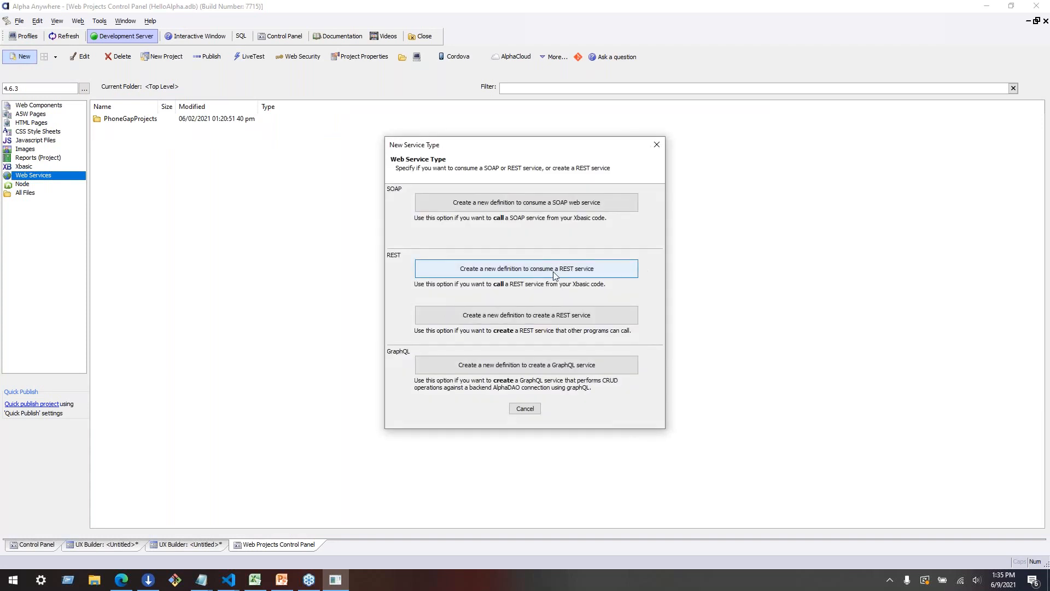
left_click(613, 271)
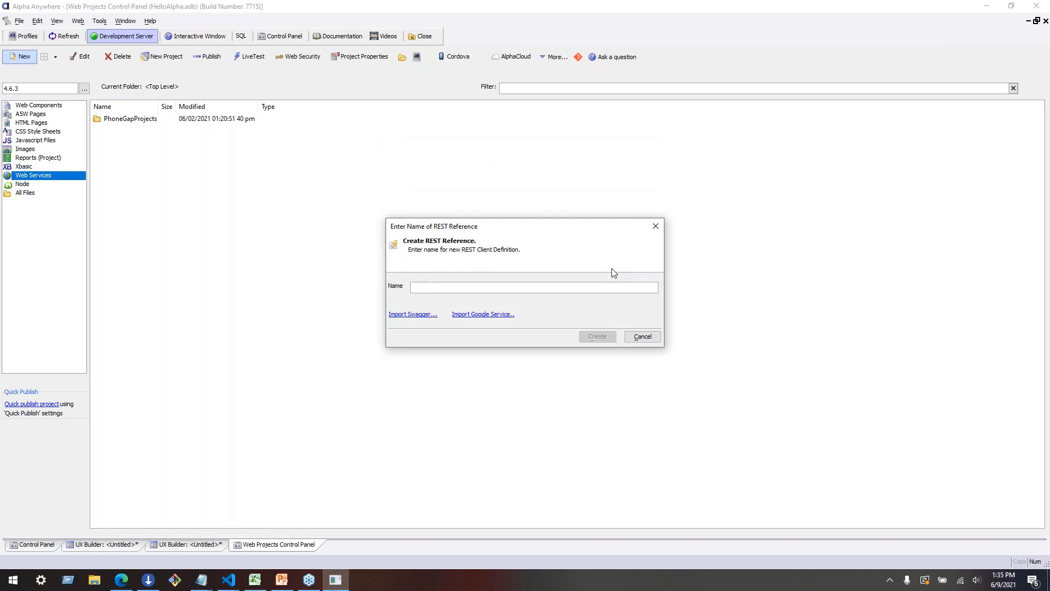
left_click(650, 339)
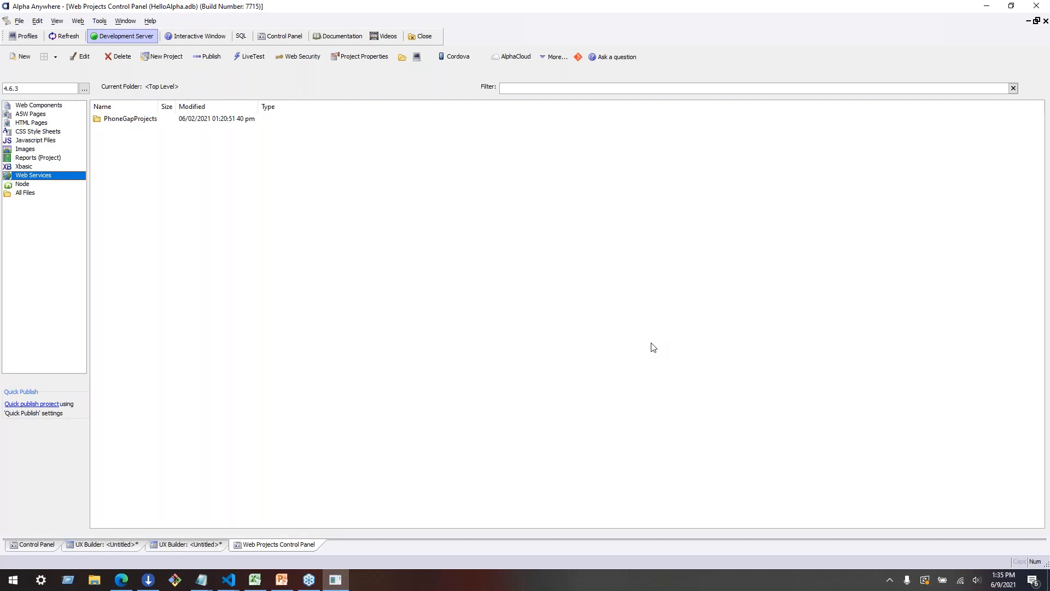
Step: In the UX component containing list1, delete the PANELCARD_1 panel card container around the list while keeping the list
left_click(119, 545)
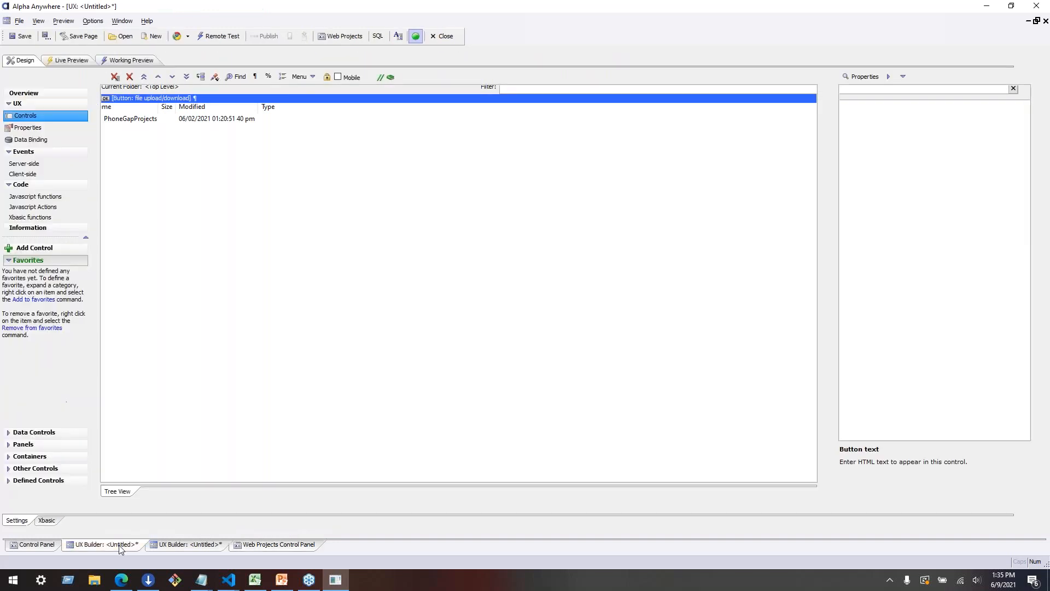
left_click(166, 545)
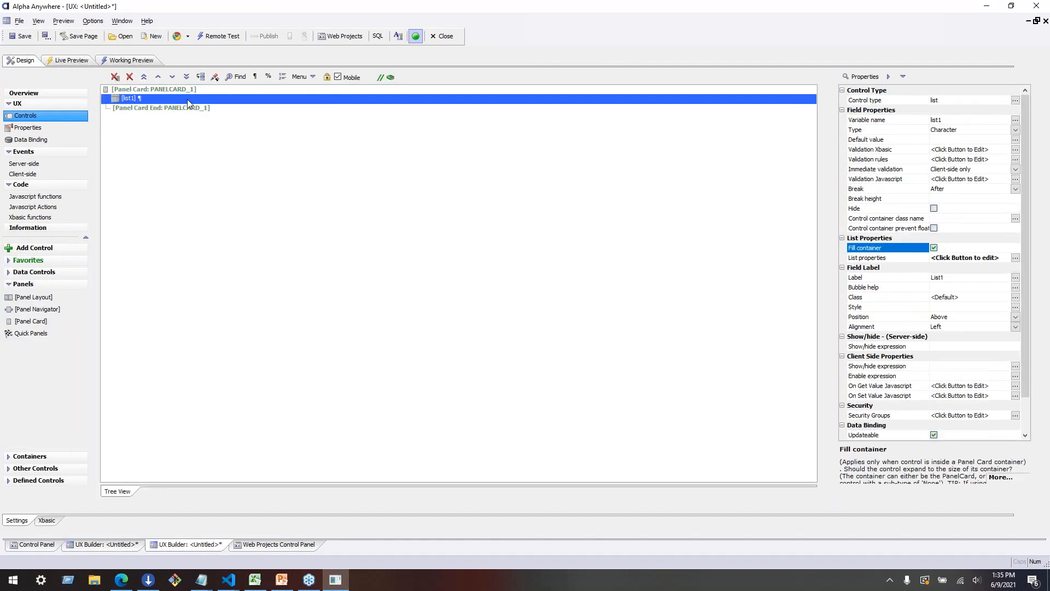
left_click(129, 89)
left_click(142, 102)
left_click(149, 111)
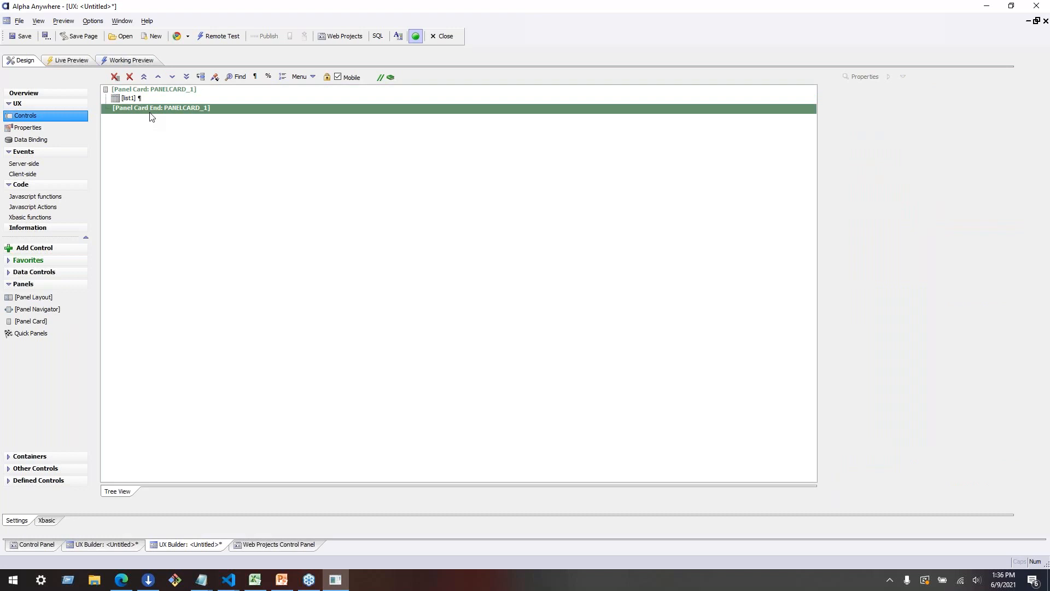
left_click(149, 88)
left_click(129, 77)
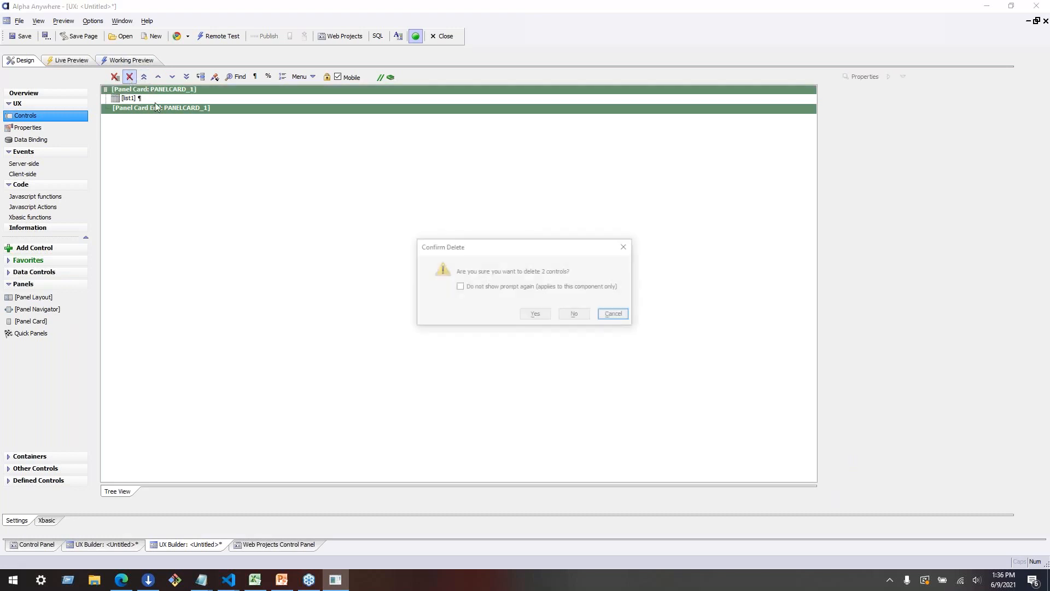
left_click(535, 316)
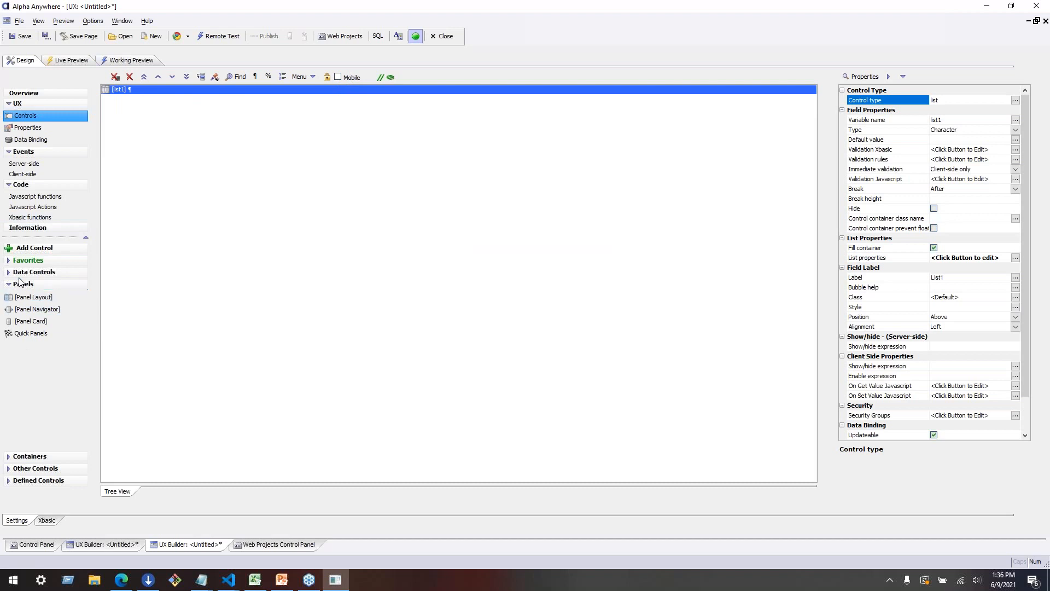
Step: Add a button control labelled Filter below list1
left_click(28, 260)
left_click(31, 248)
type("button")
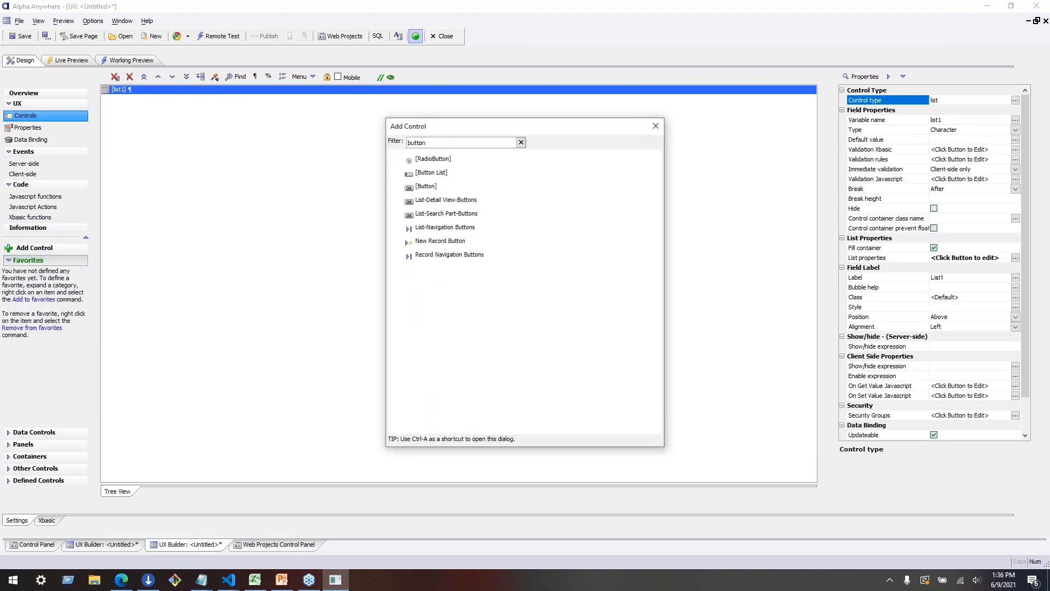
double_click(426, 187)
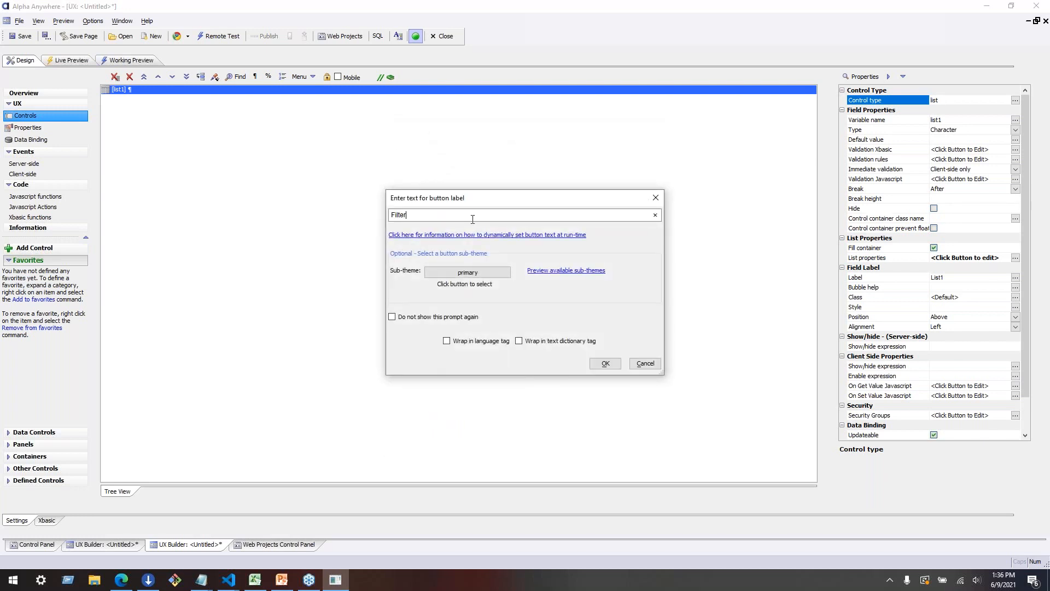
type("Filter")
left_click(605, 364)
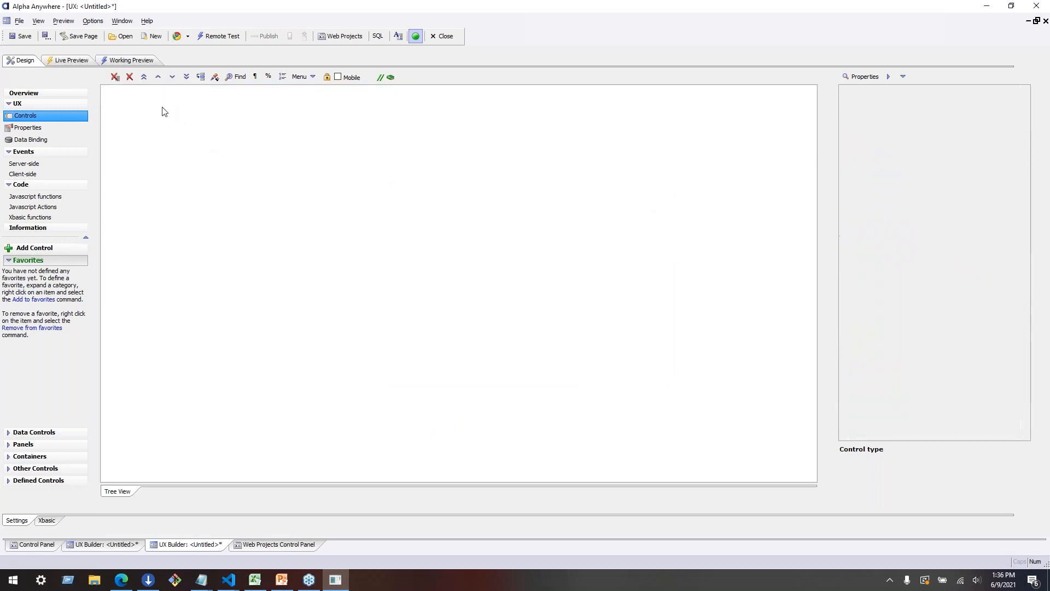
Step: Add a List Control Actions action to the Filter button's click event
left_click(133, 91)
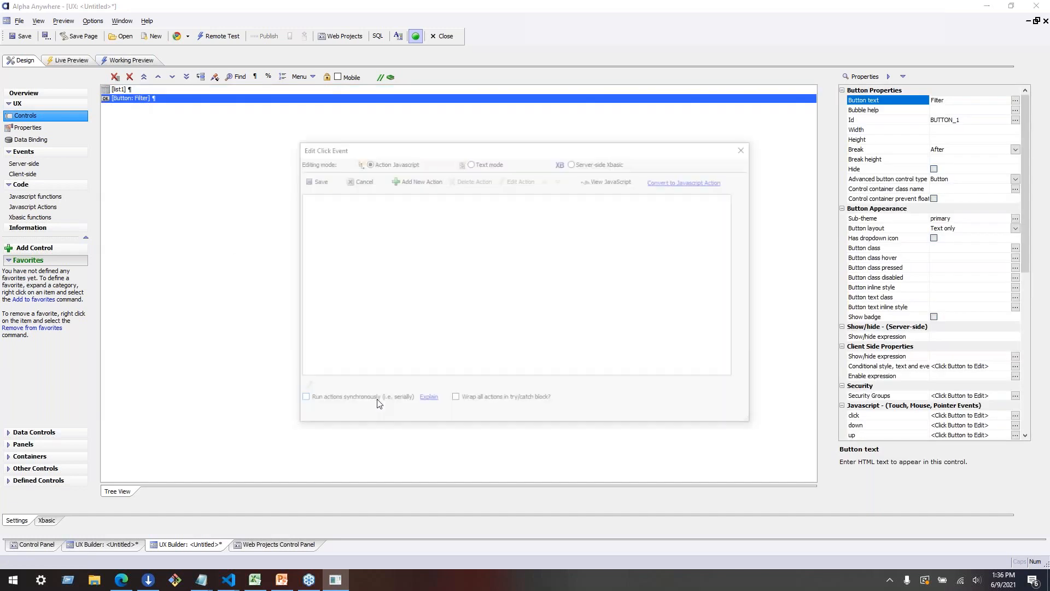
left_click(415, 179)
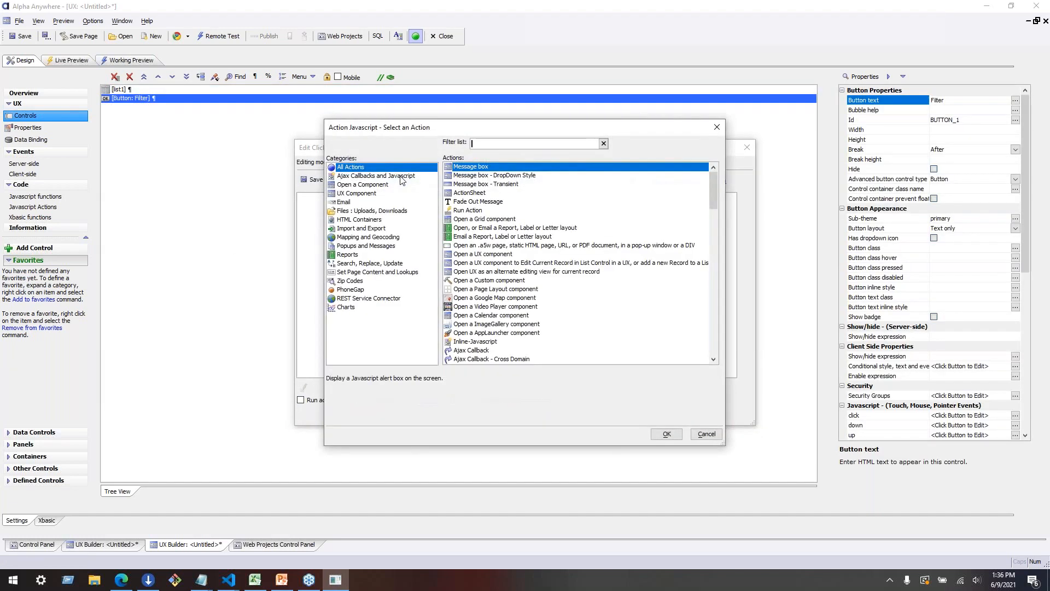
type("list")
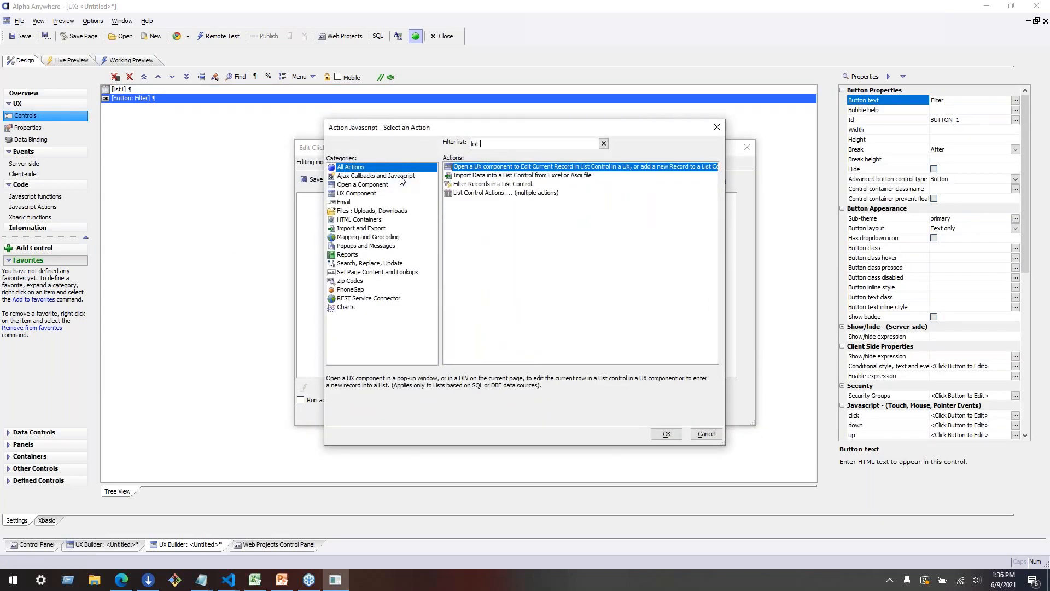
left_click(519, 194)
left_click(668, 434)
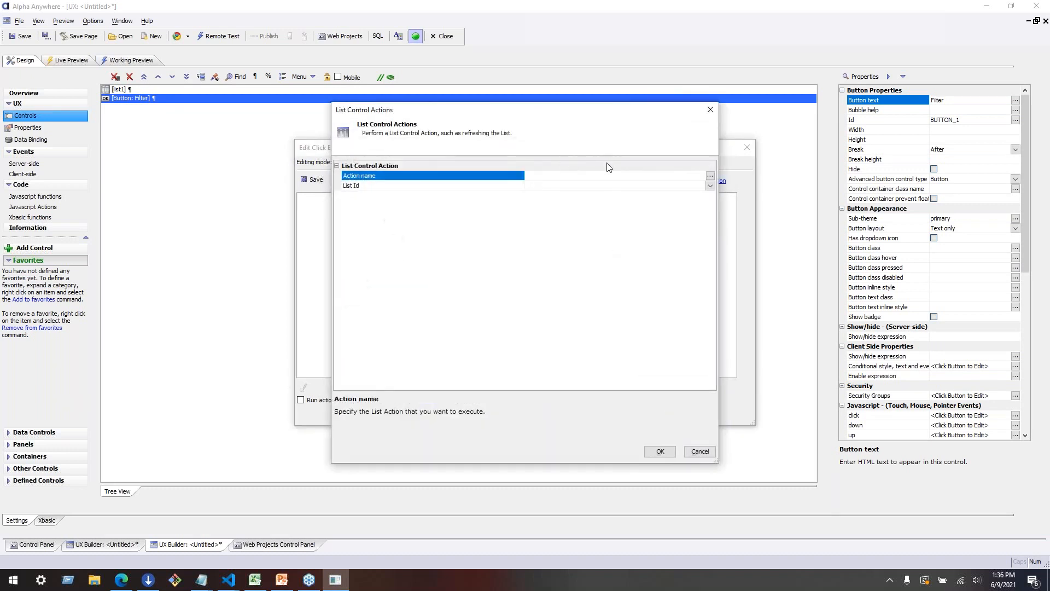
Step: Set the list action to Filter List - Server-side - Select Checked Rows, targeting list1, and save the click event
left_click(713, 176)
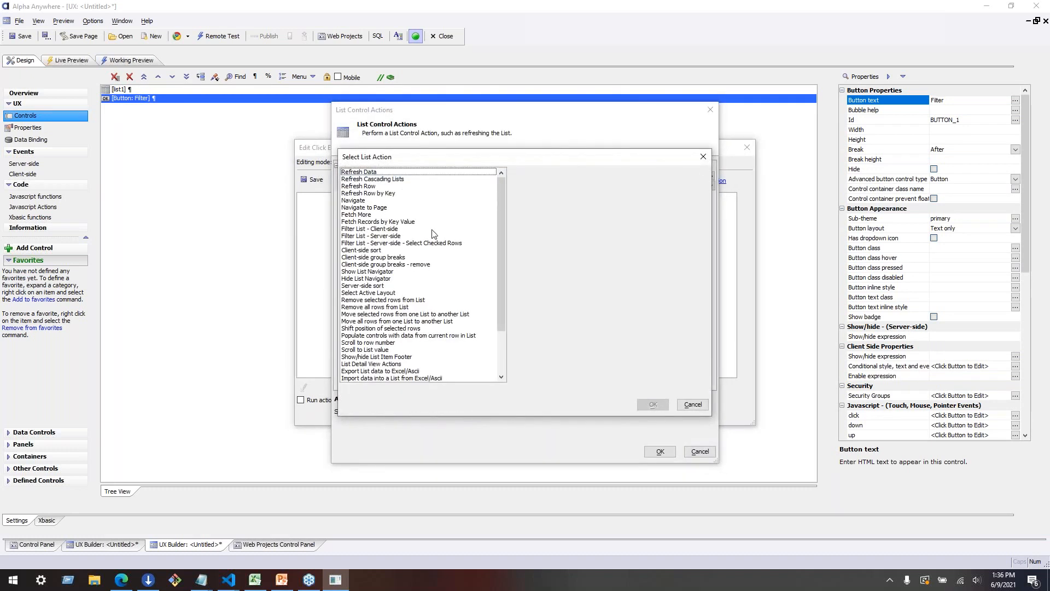
left_click(435, 243)
left_click(653, 405)
left_click(710, 186)
left_click(537, 195)
left_click(660, 451)
left_click(604, 315)
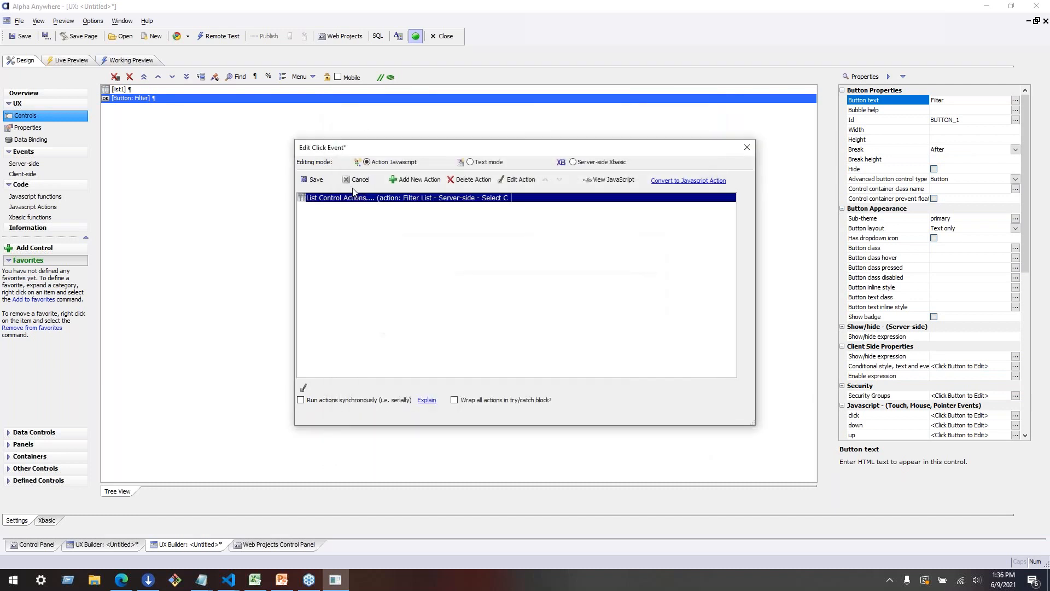
left_click(317, 179)
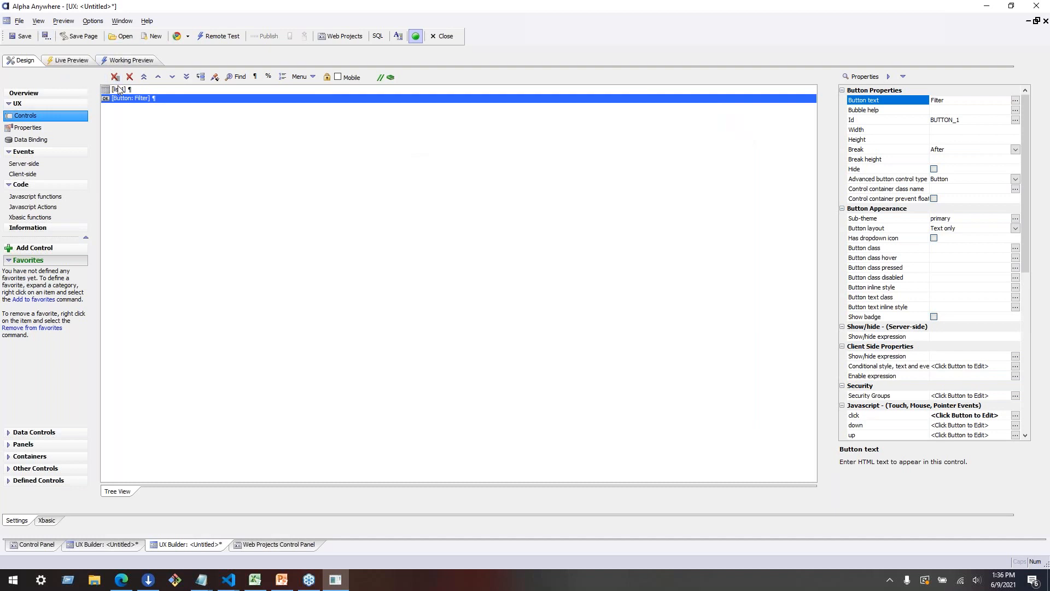
Step: Enable data pagination in list1's data source and set the page size to 5
double_click(119, 89)
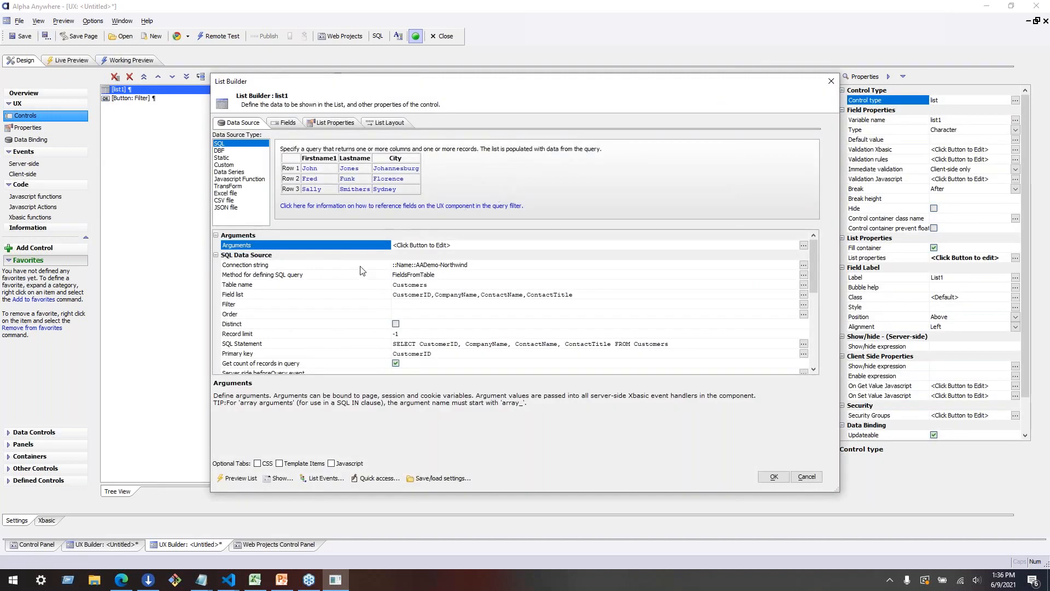
scroll(362, 271, "down", 5)
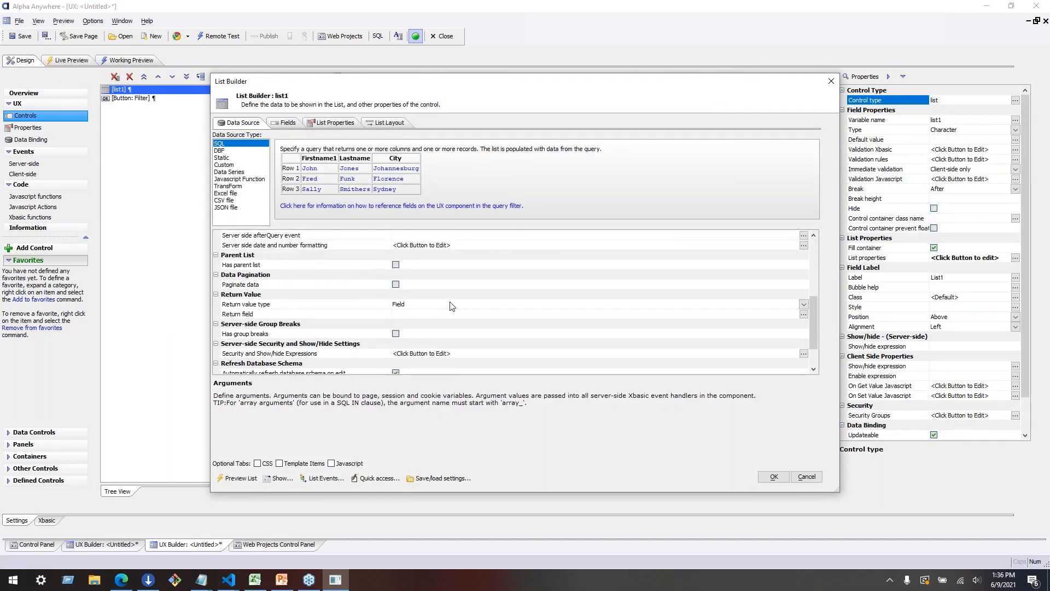
left_click(395, 284)
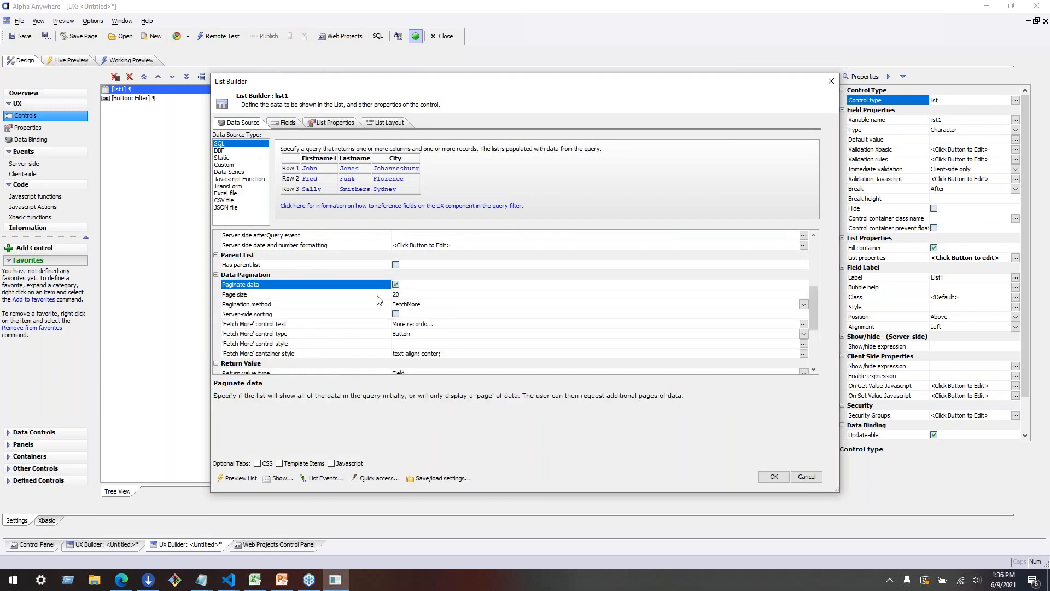
left_click(377, 295)
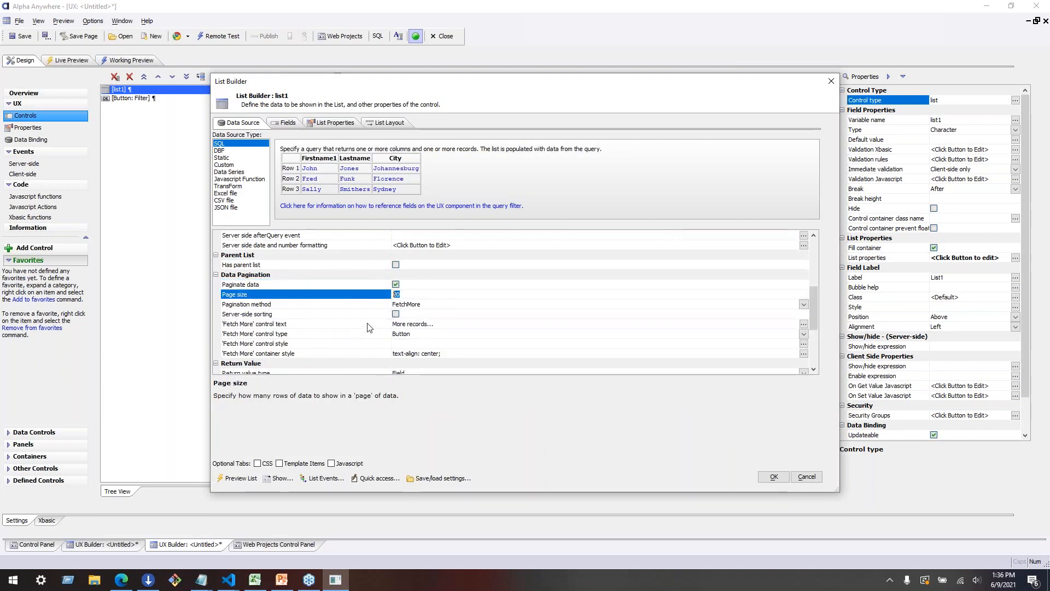
type("5")
left_click(321, 334)
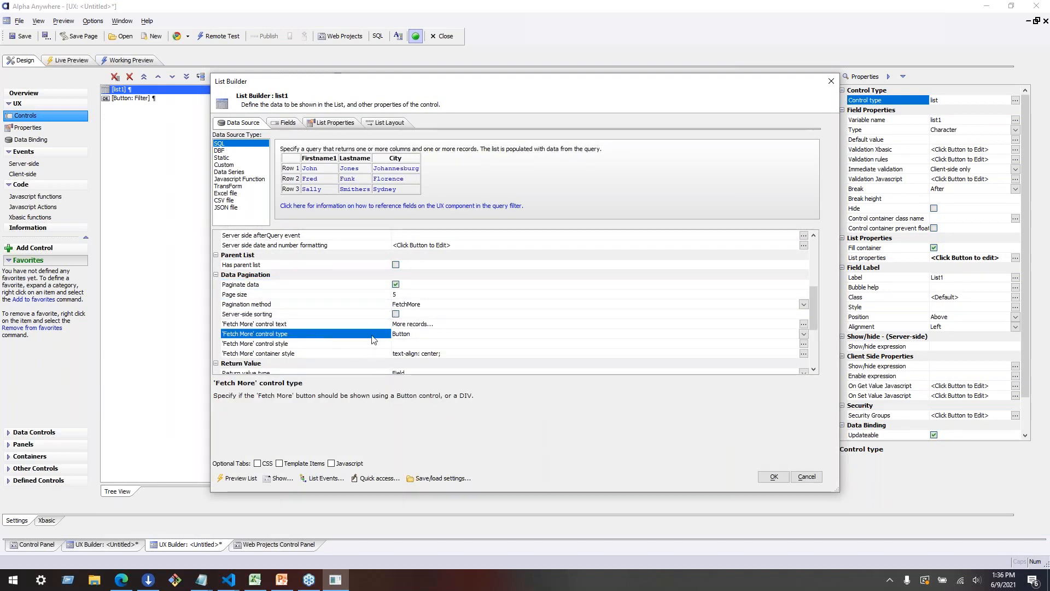
Step: Set list1's pagination method to NavigationButtons and enable its navigation bar
left_click(362, 304)
left_click(803, 305)
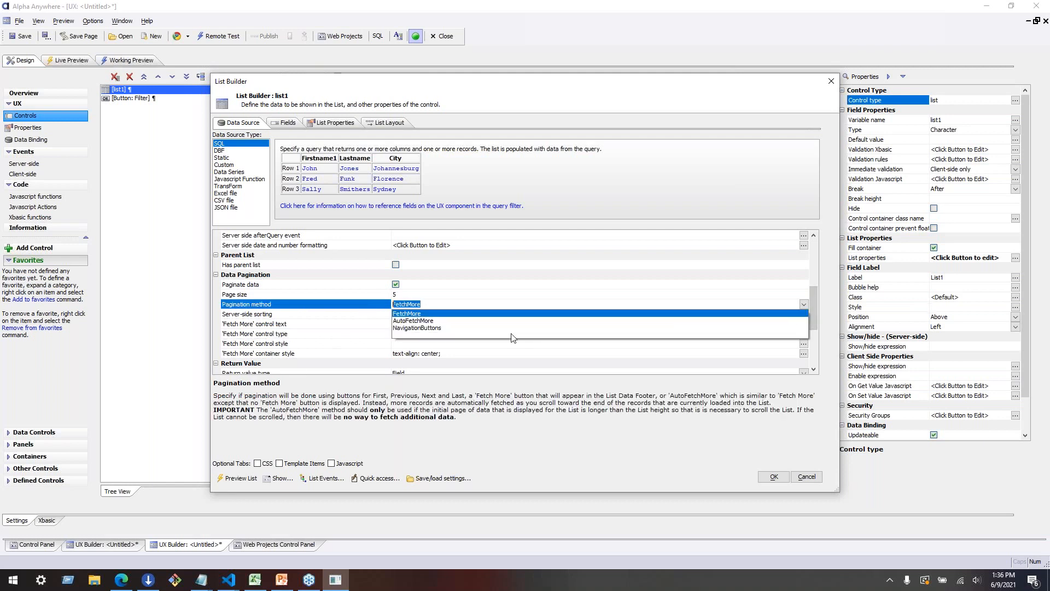
left_click(434, 331)
left_click(339, 314)
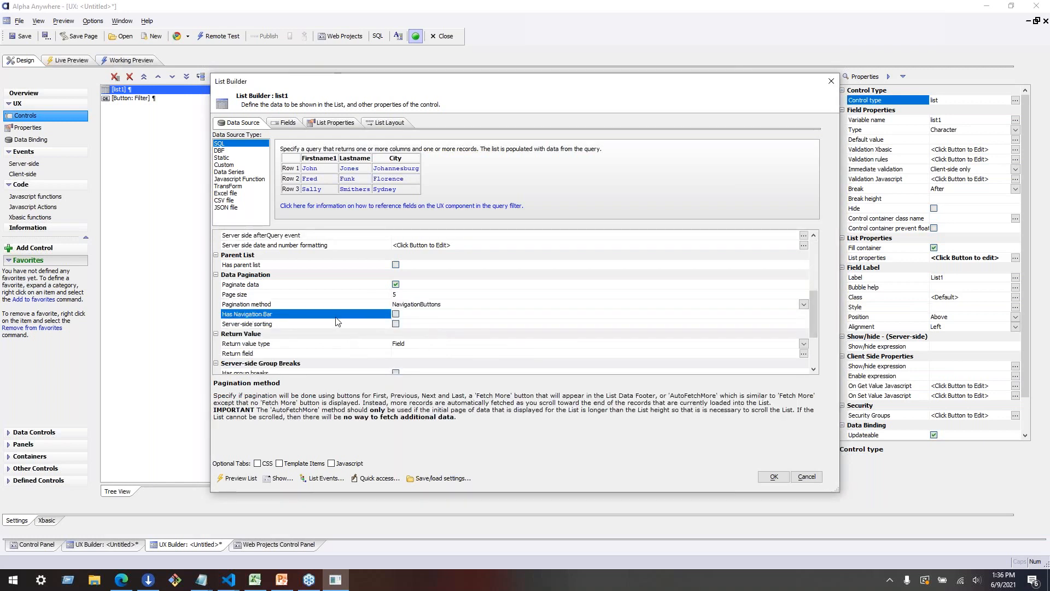
left_click(395, 314)
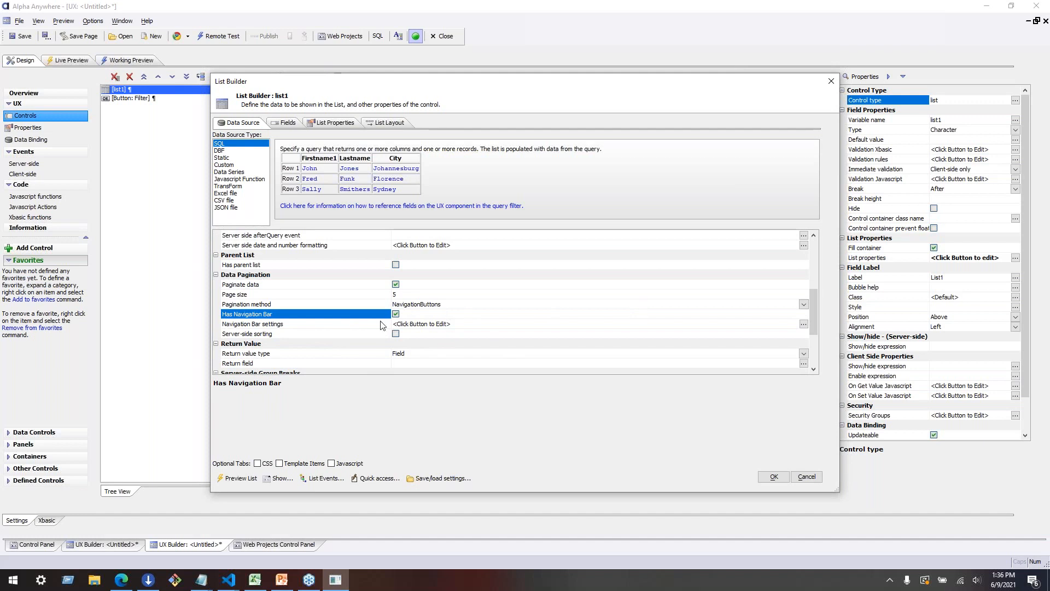
Step: Review the navigation bar settings, including the list footer/header placement, and accept them
left_click(781, 325)
left_click(804, 324)
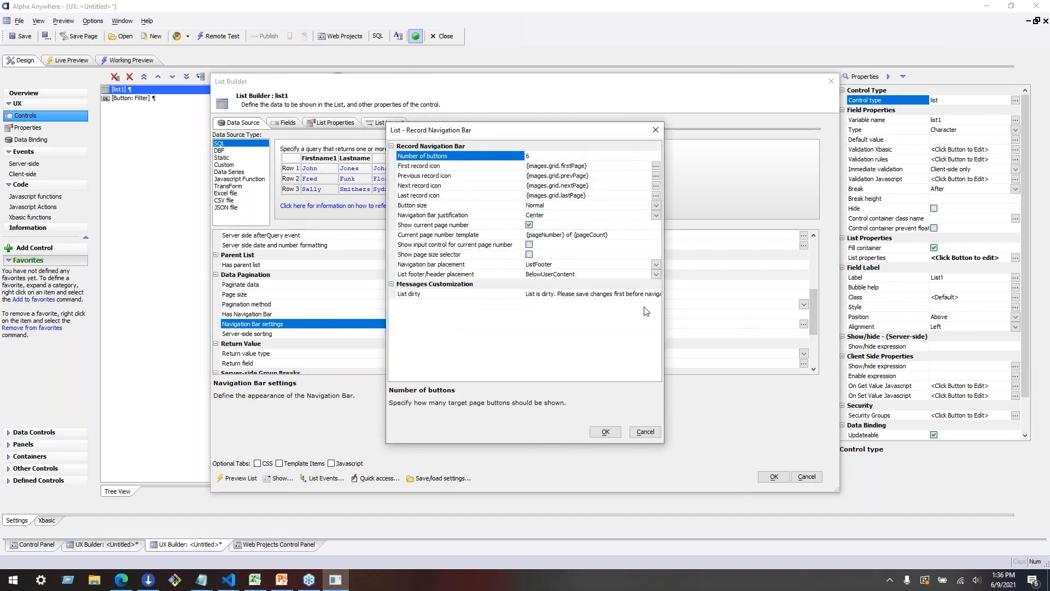
left_click(462, 276)
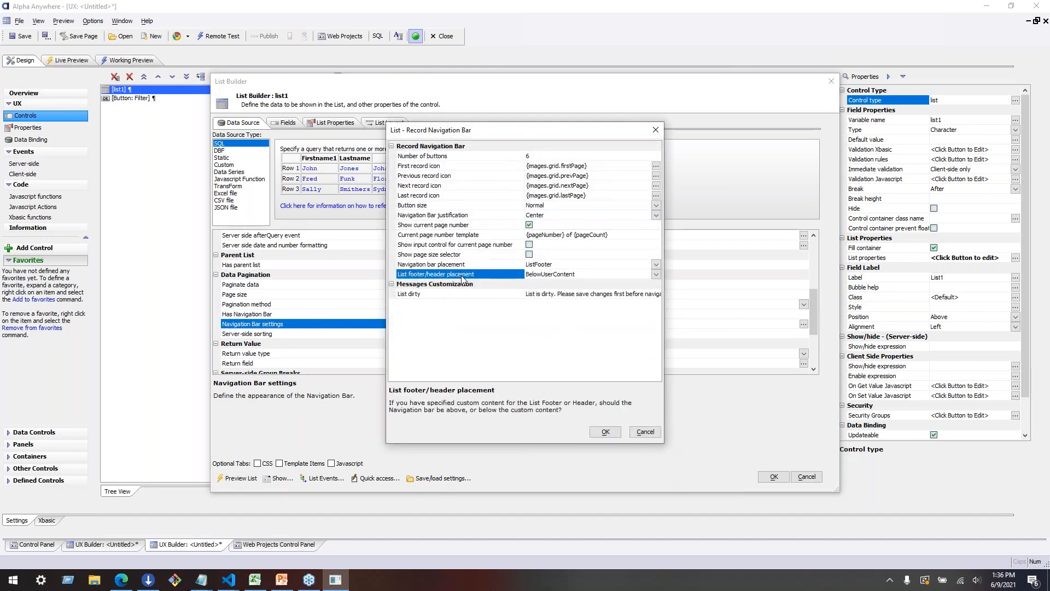
left_click(605, 432)
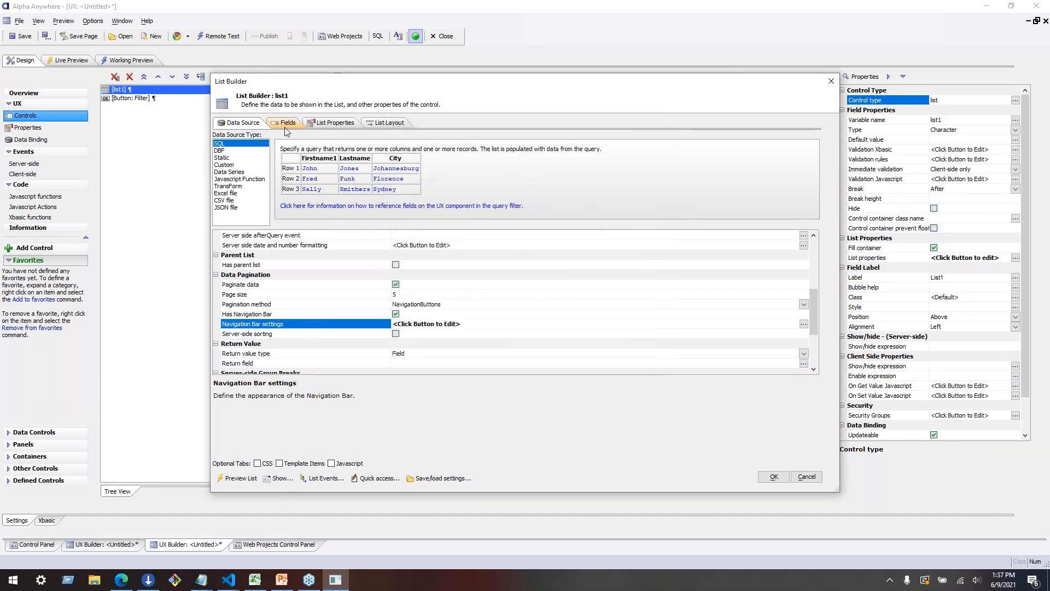
Step: Turn off the pull-to-refresh behavior in list1's list properties
left_click(325, 124)
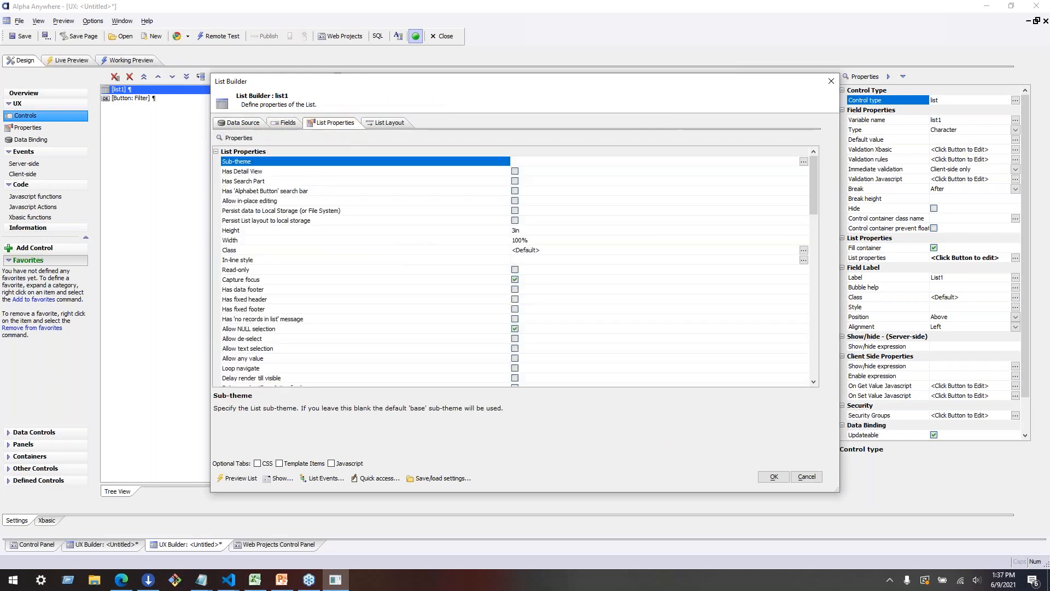
scroll(338, 276, "down", 2)
scroll(338, 276, "down", 5)
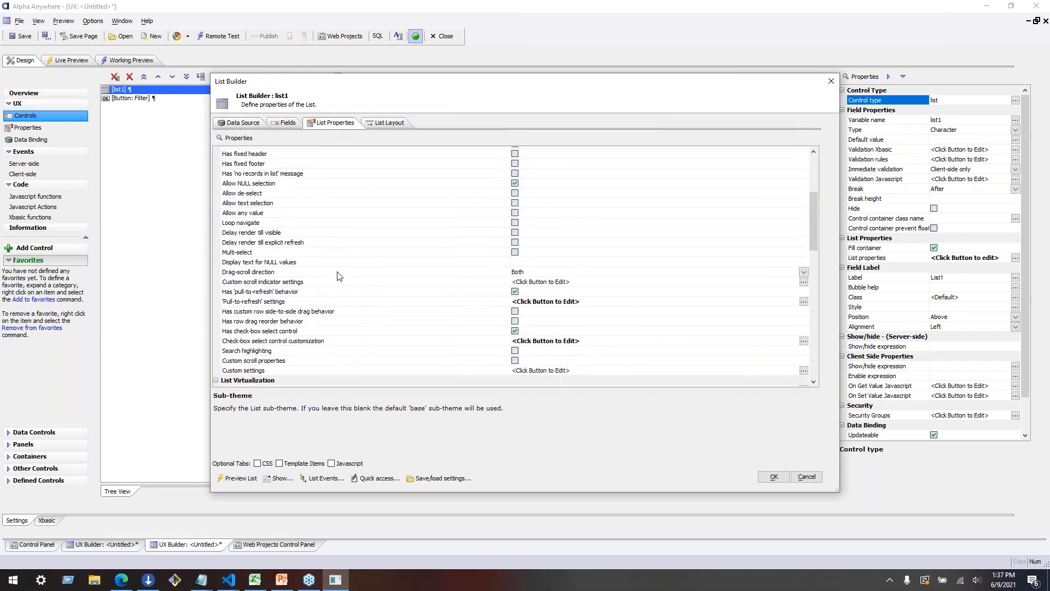
left_click(322, 281)
left_click(514, 230)
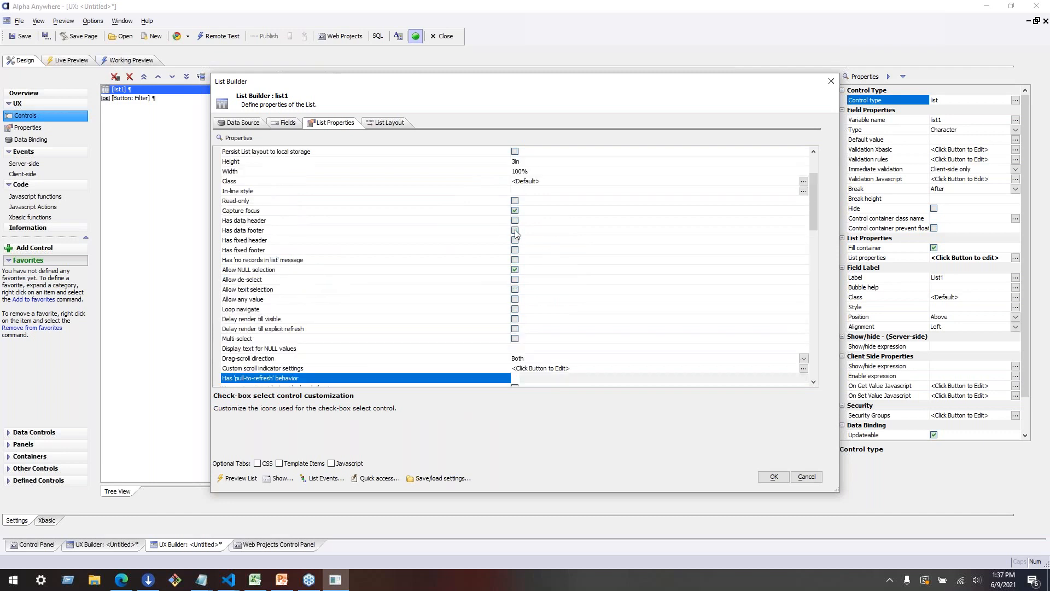
Step: Review the check-box select control customization of list1, including the selected row class name, and accept the list settings
left_click(473, 260)
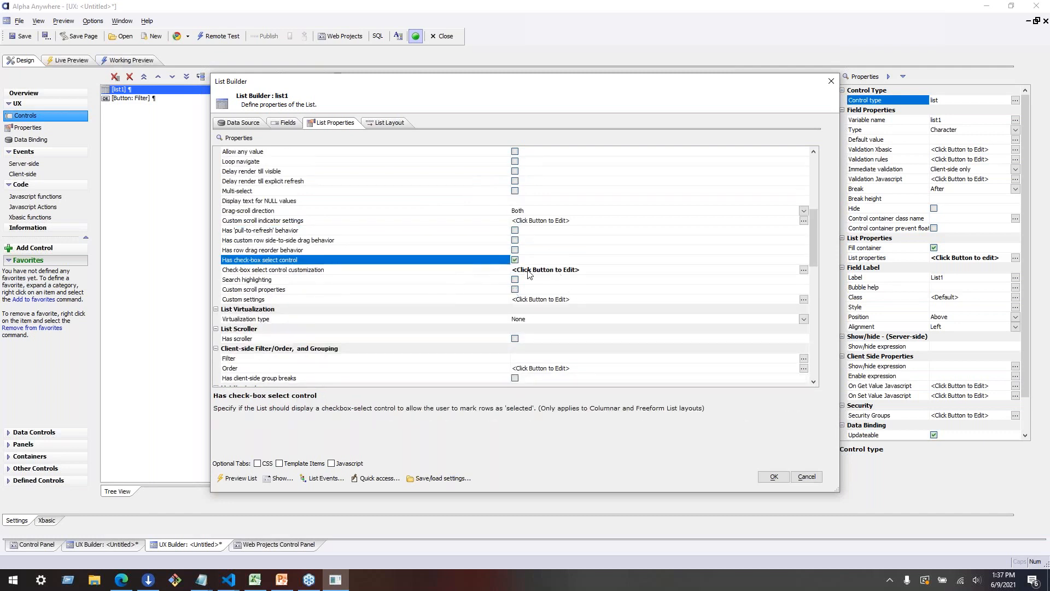
left_click(498, 271)
left_click(804, 269)
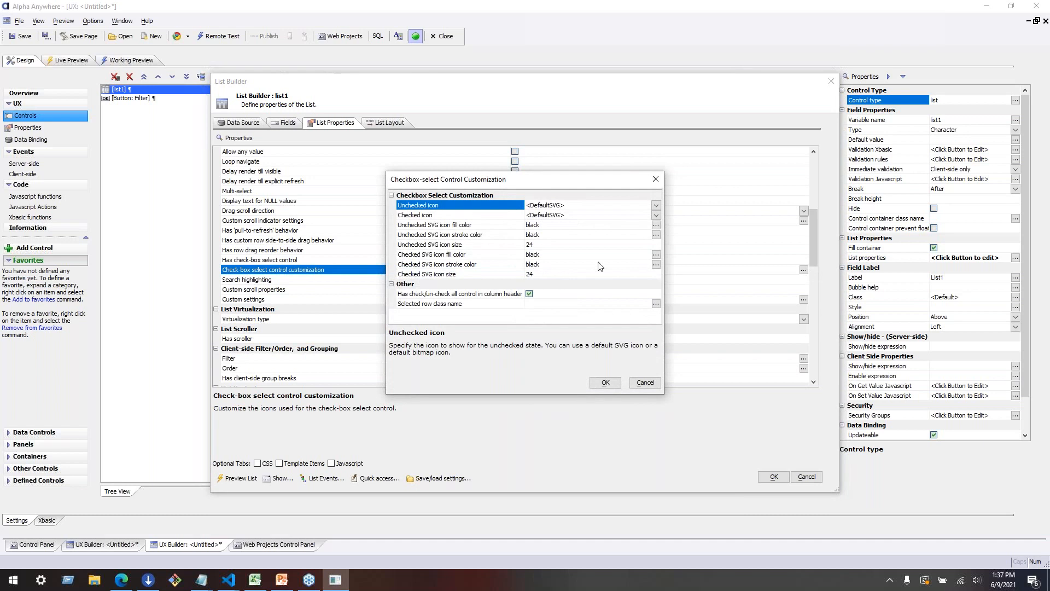
left_click(480, 296)
left_click(475, 305)
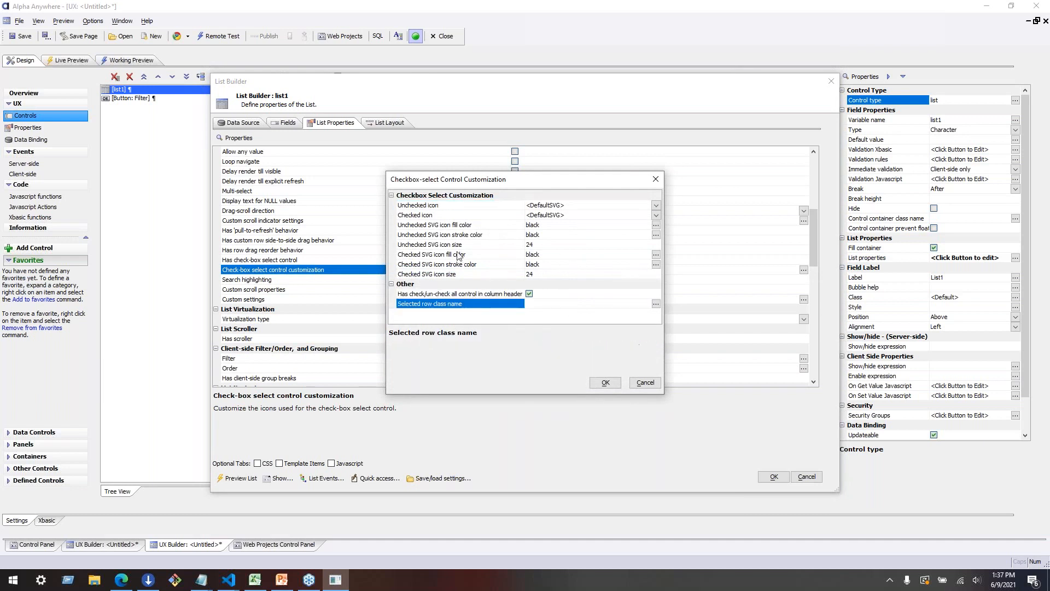
left_click(644, 382)
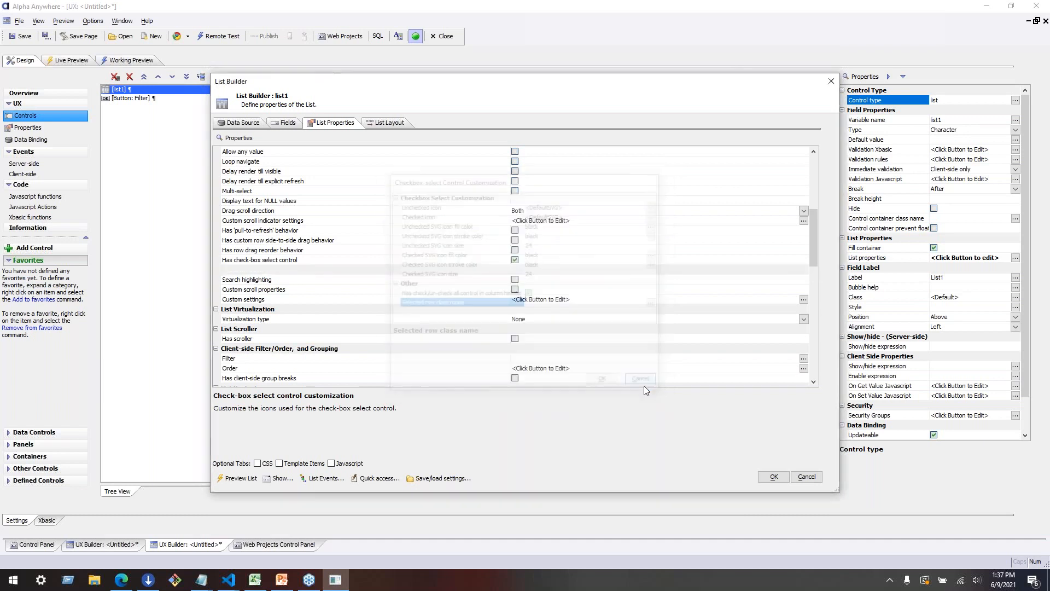
left_click(774, 475)
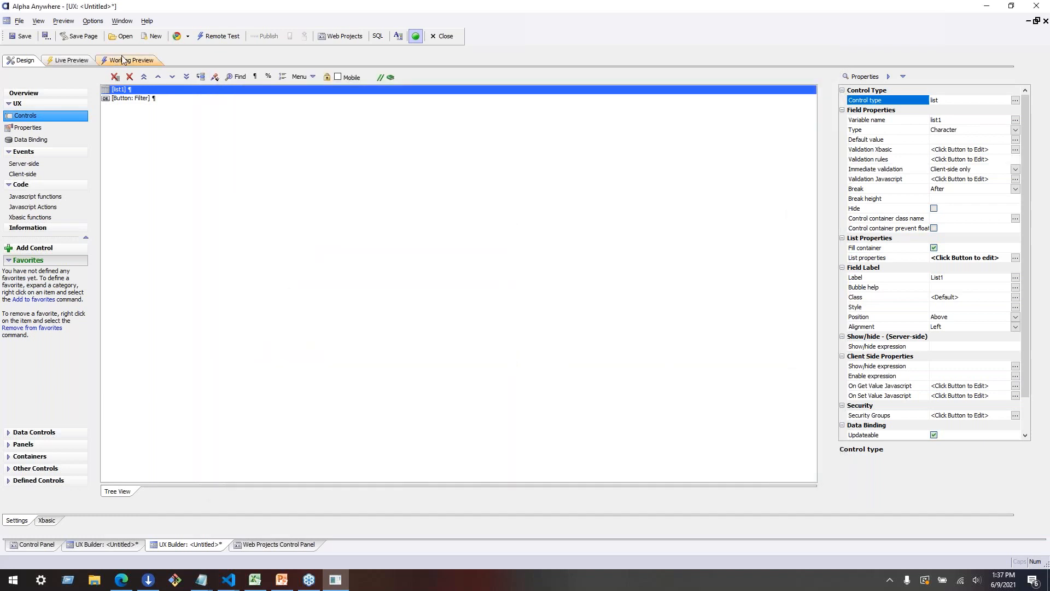
Step: Run a full live preview of the component and look through the list down to its last rows
left_click(79, 65)
left_click(207, 93)
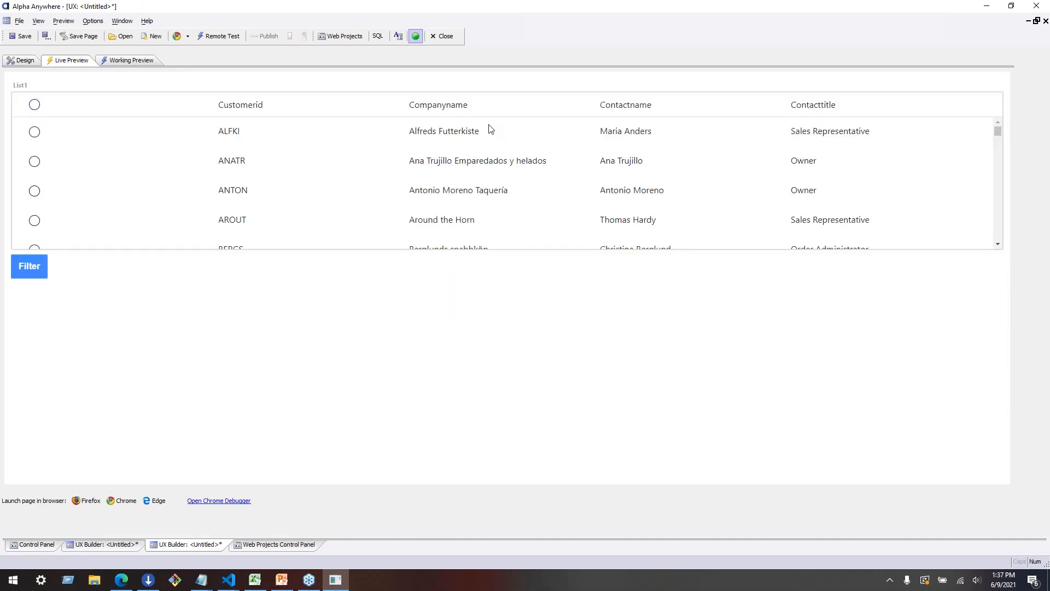
scroll(485, 232, "down", 5)
scroll(483, 222, "down", 20)
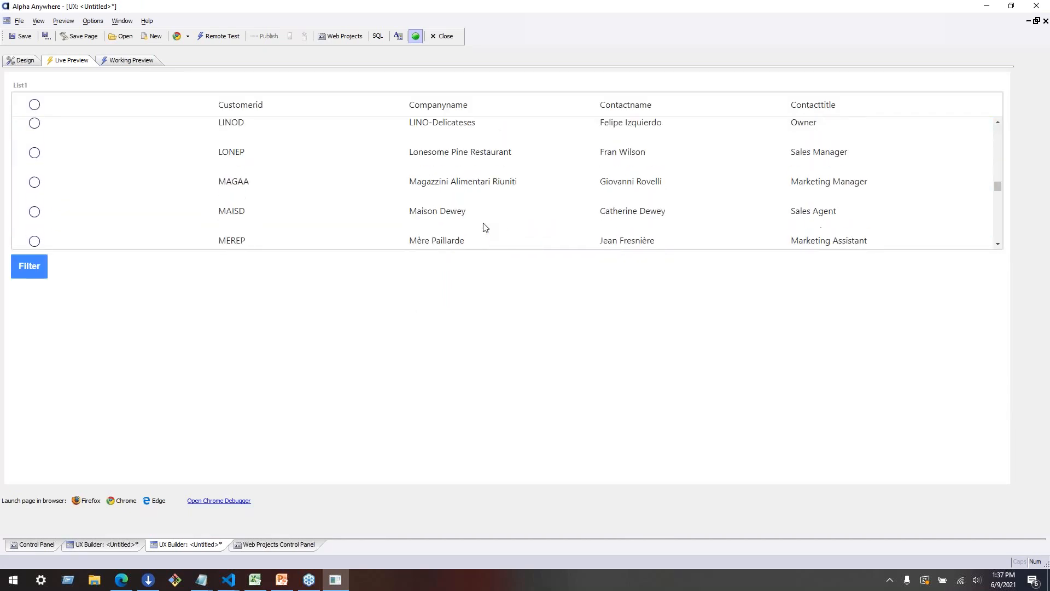
left_click(84, 246)
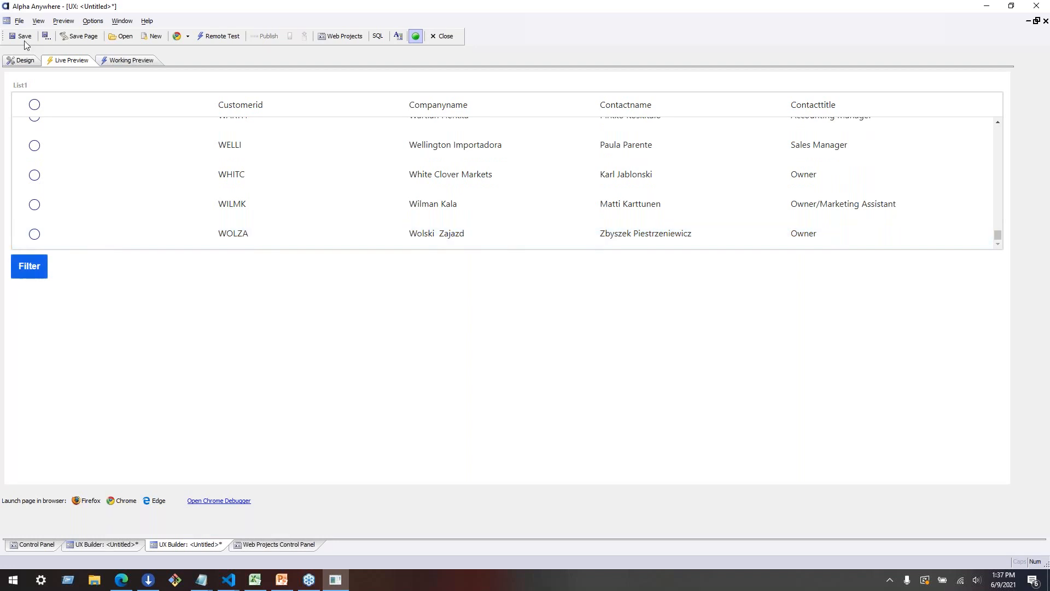
Step: Enable data pagination in list1's data source and set the pagination method to NavigationButtons
left_click(22, 60)
double_click(140, 92)
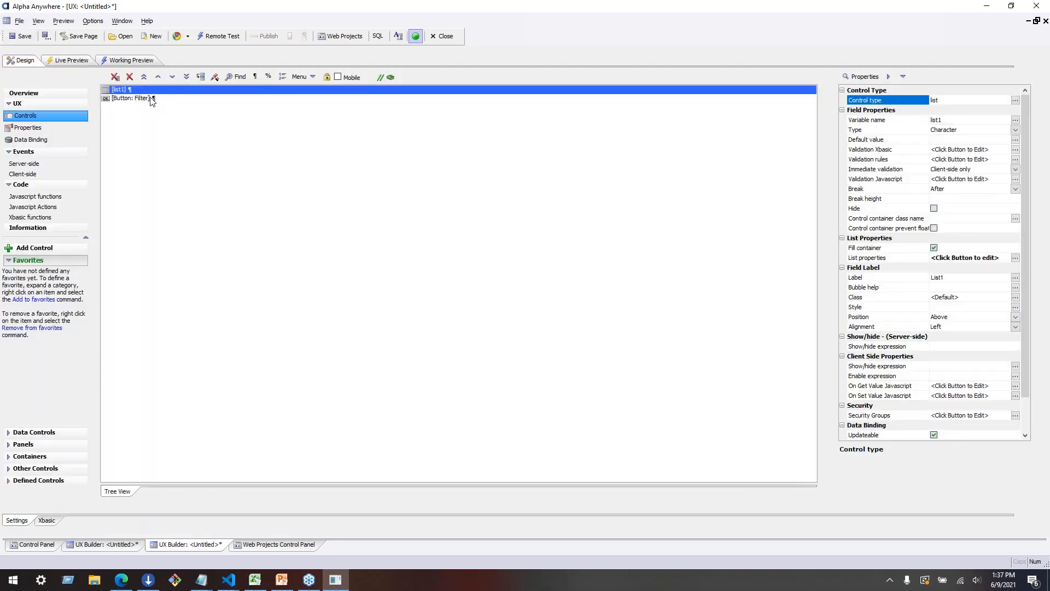
scroll(358, 355, "down", 1)
scroll(356, 329, "down", 5)
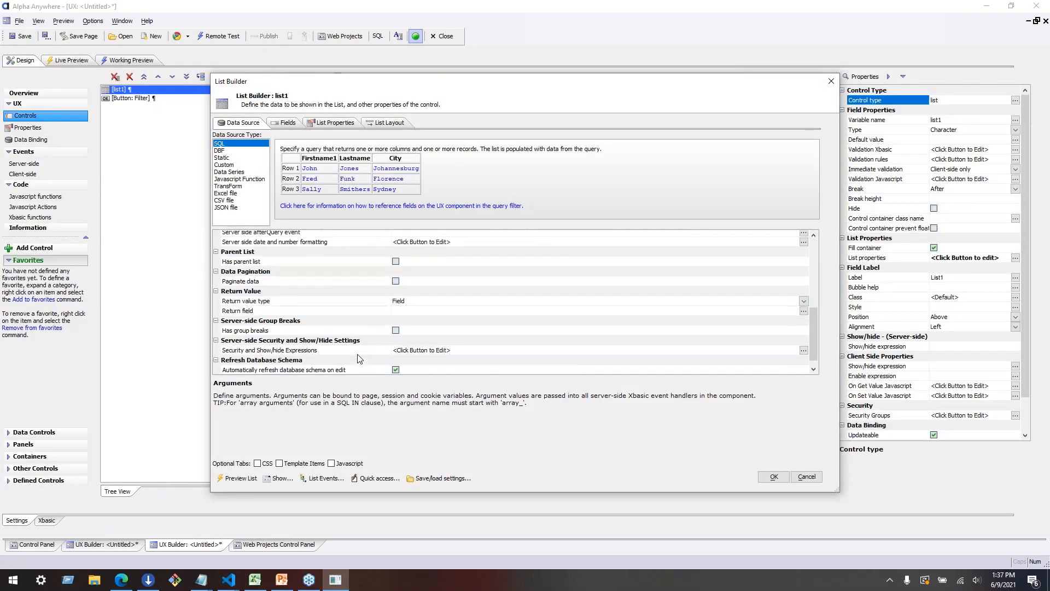
left_click(396, 285)
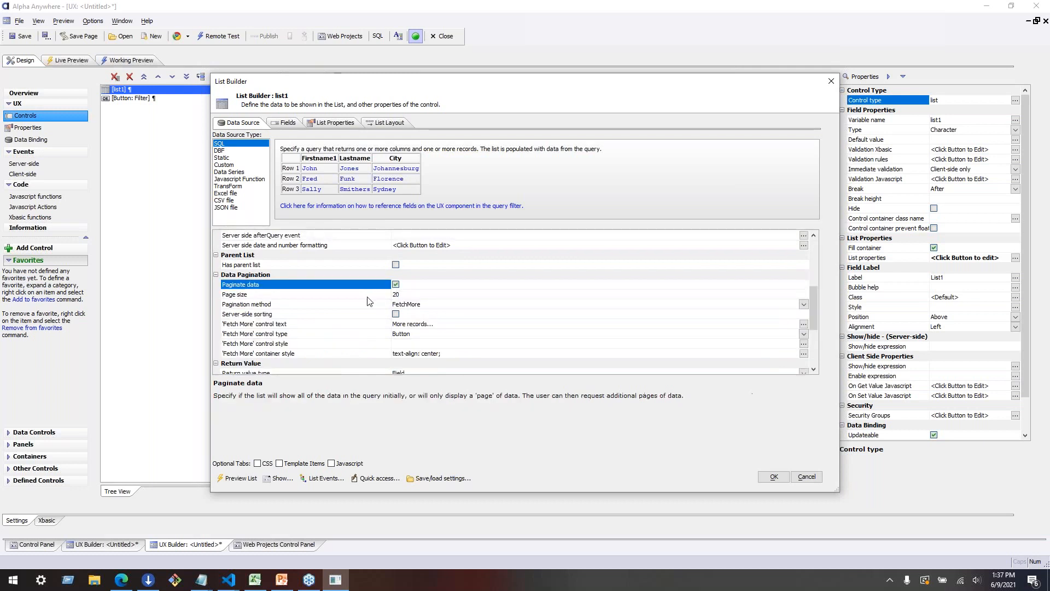
left_click(804, 305)
left_click(805, 306)
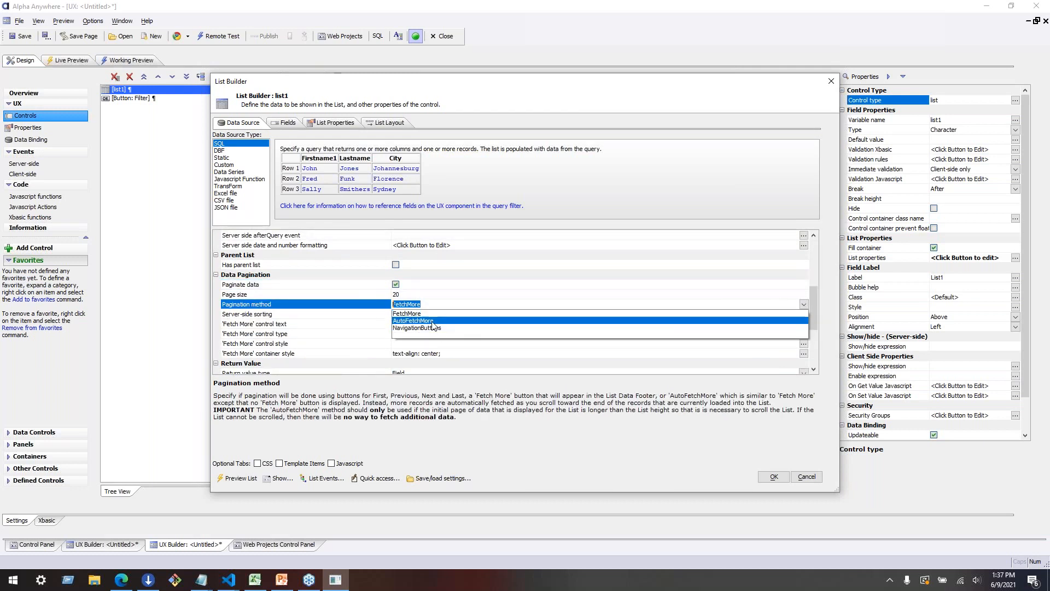
left_click(434, 323)
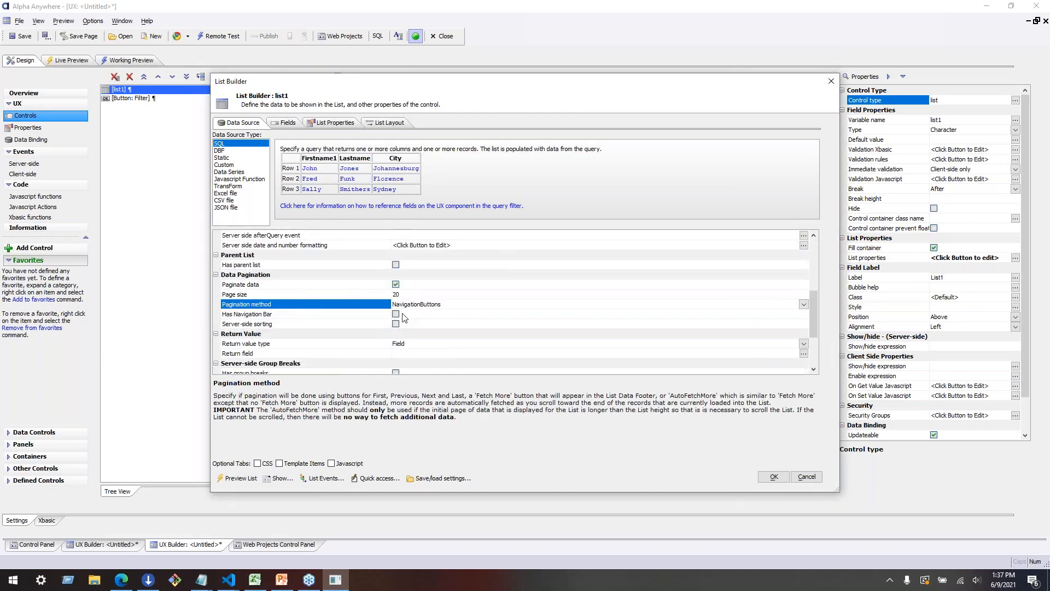
Step: Give list1 a navigation bar, accept its navigation bar settings, and save the list definition
left_click(395, 314)
left_click(806, 324)
left_click(805, 324)
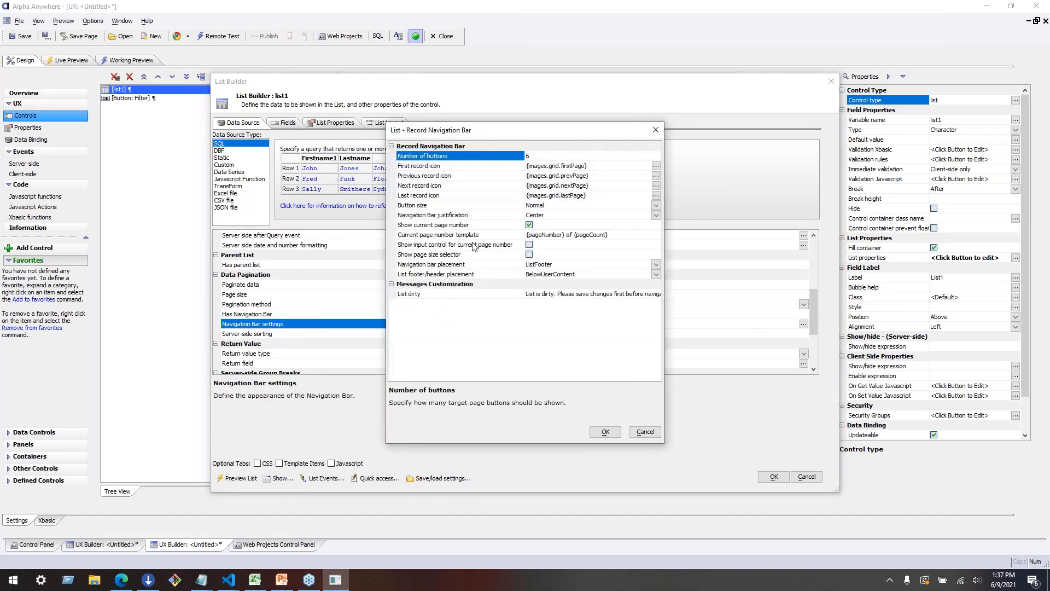
left_click(606, 432)
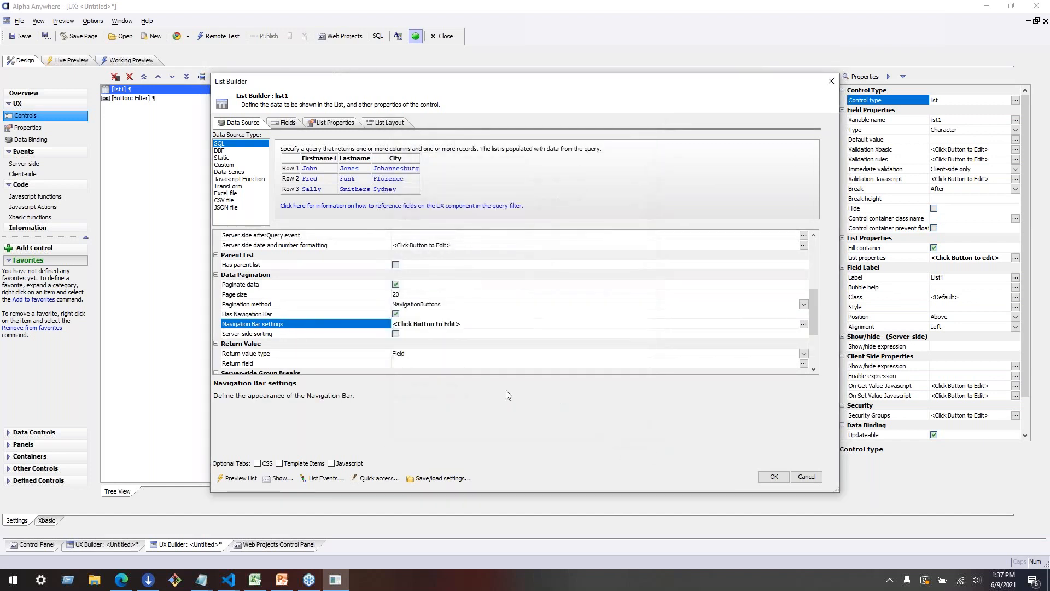
left_click(356, 335)
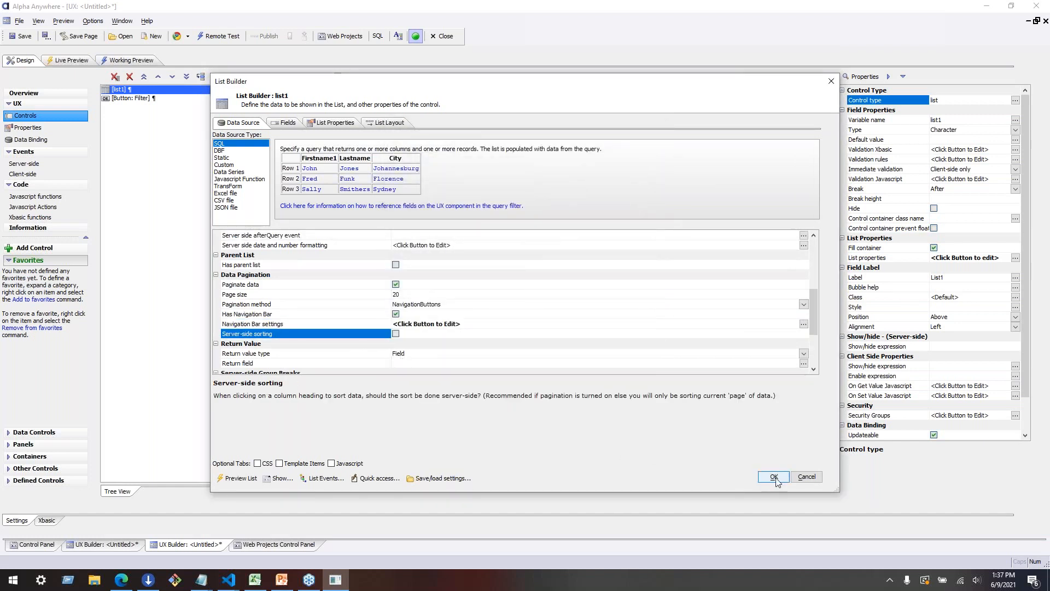
left_click(778, 477)
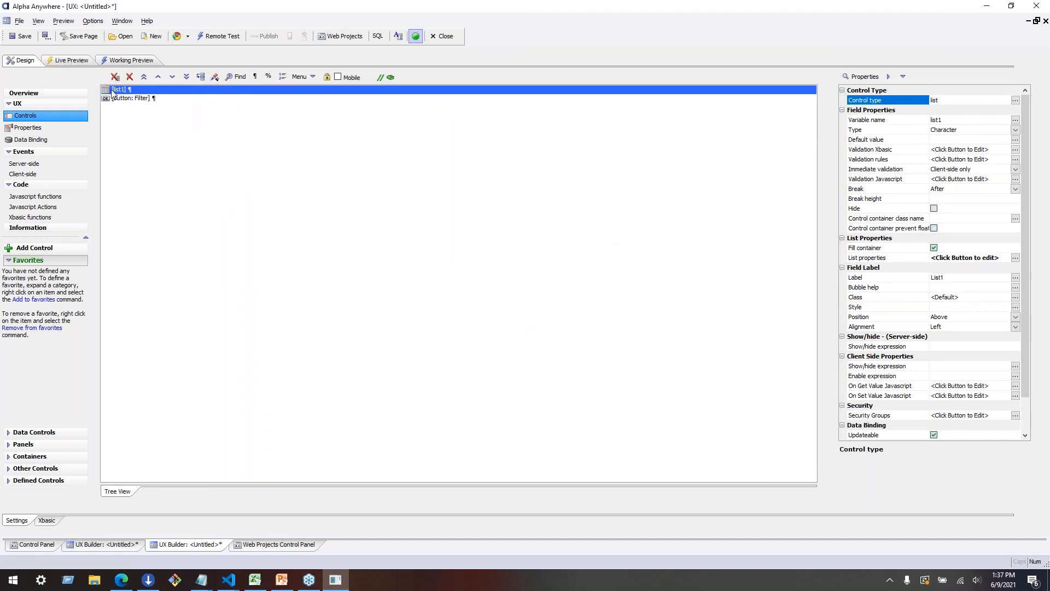
double_click(113, 92)
left_click(774, 477)
Step: Run a full live preview and browse the paginated list through pages 2, 3 and 4
left_click(68, 60)
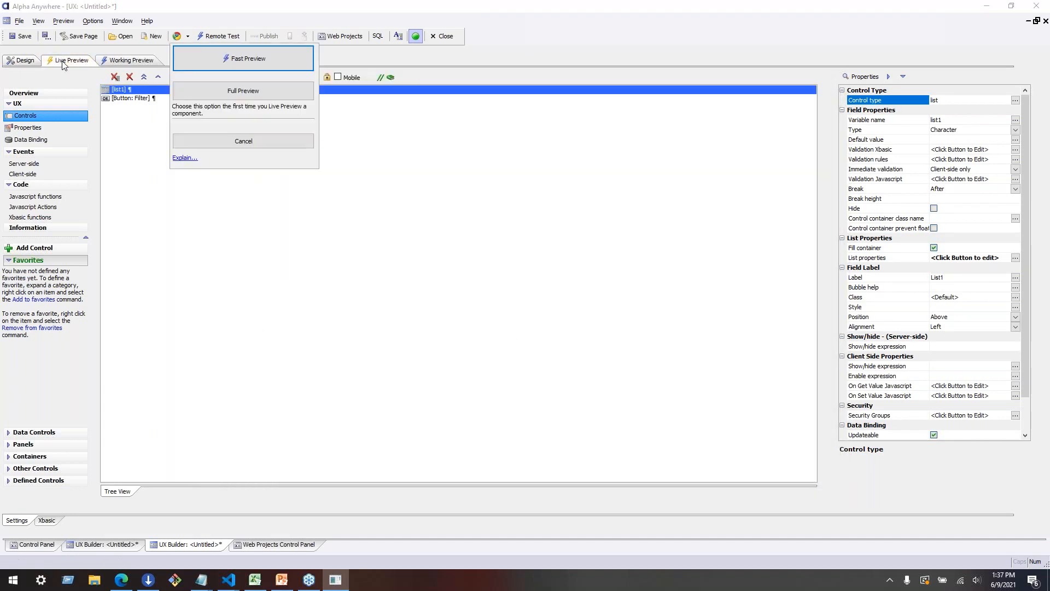
left_click(255, 93)
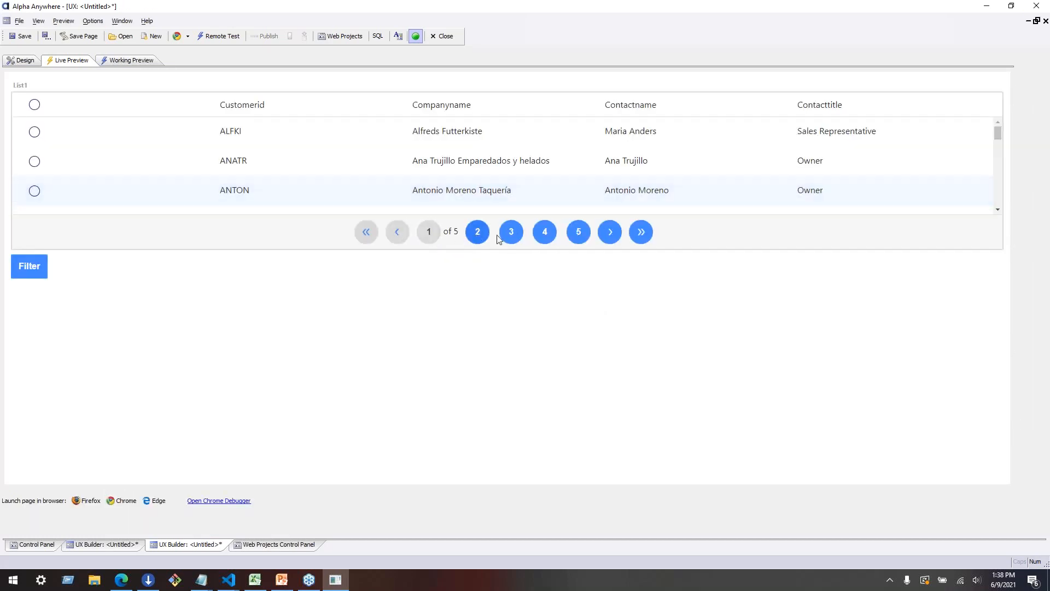
left_click(478, 232)
left_click(511, 232)
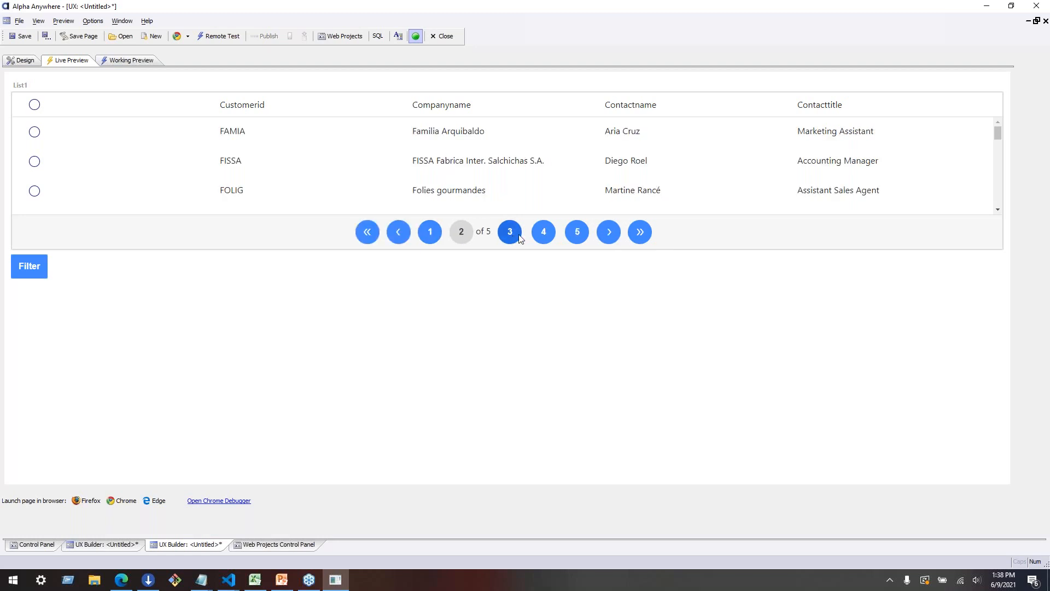
left_click(543, 232)
scroll(124, 148, "down", 8)
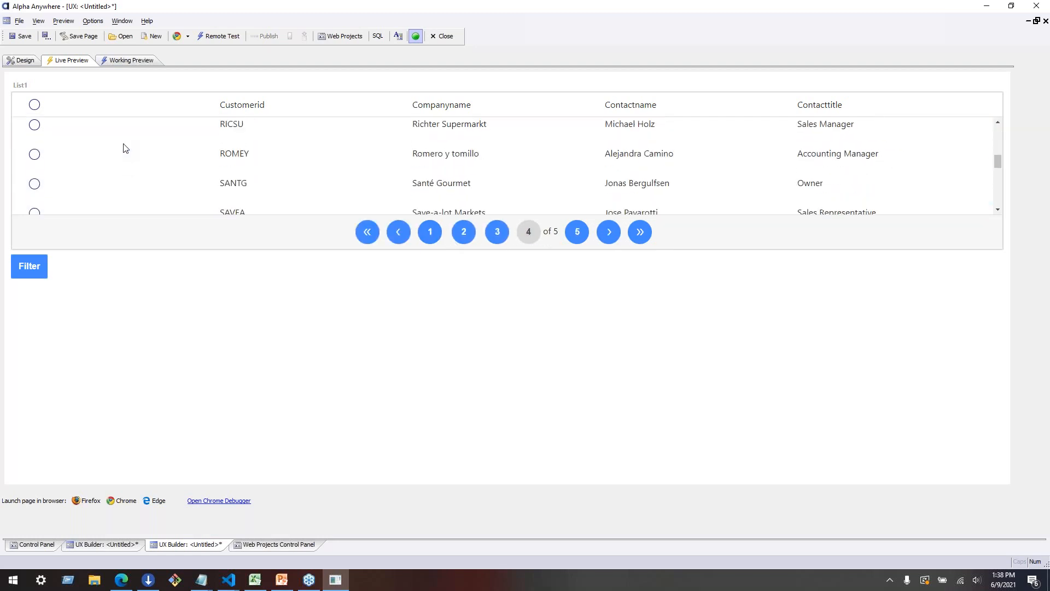
scroll(60, 164, "up", 8)
left_click(47, 160)
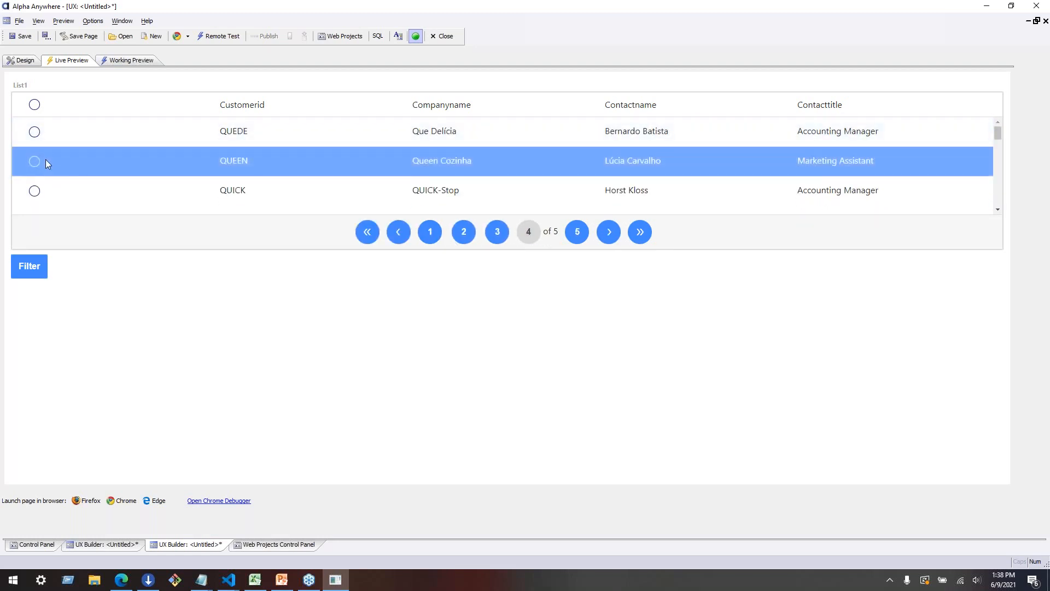
Step: Go back to page 1 of the list, select the ANATR row and look through the page's rows
left_click(429, 233)
left_click(149, 159)
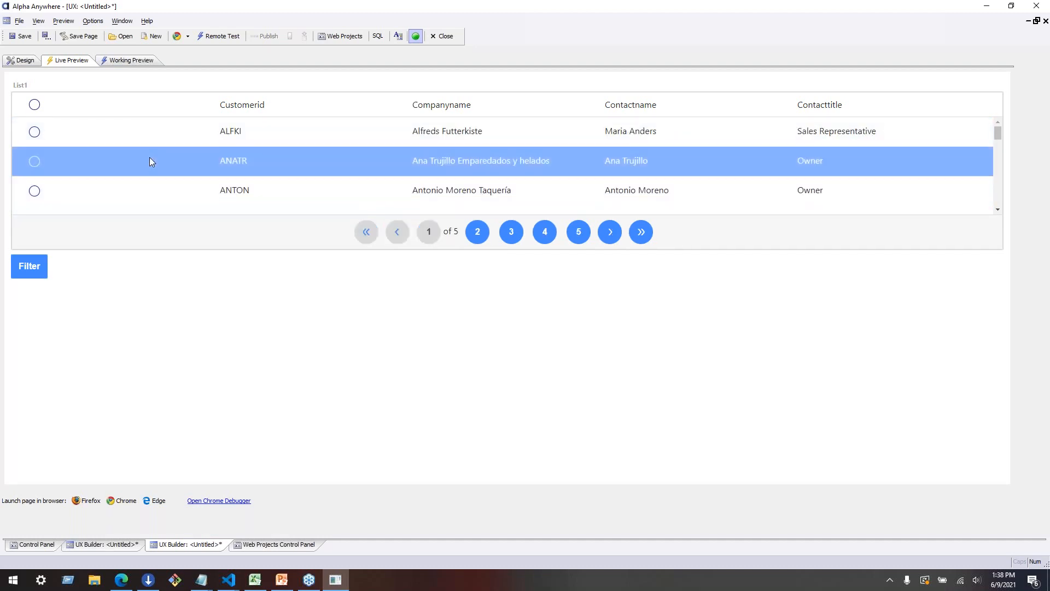
scroll(149, 160, "down", 8)
scroll(145, 163, "up", 8)
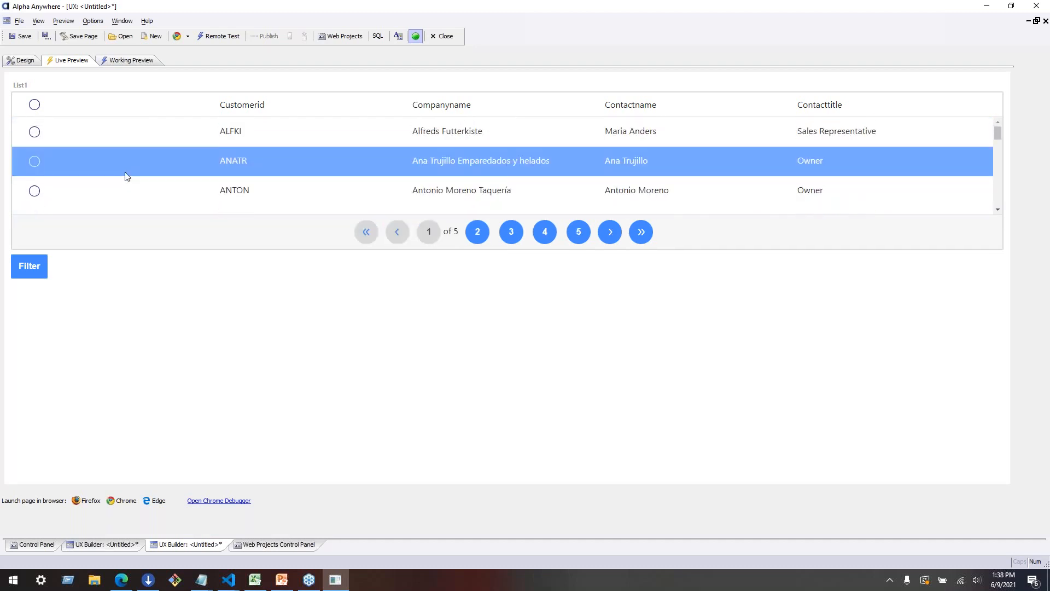
Step: Check several rows on page 1, including ANATR, BERGS and COMMI, and the FAMIA row on page 2
left_click(35, 162)
scroll(36, 159, "down", 5)
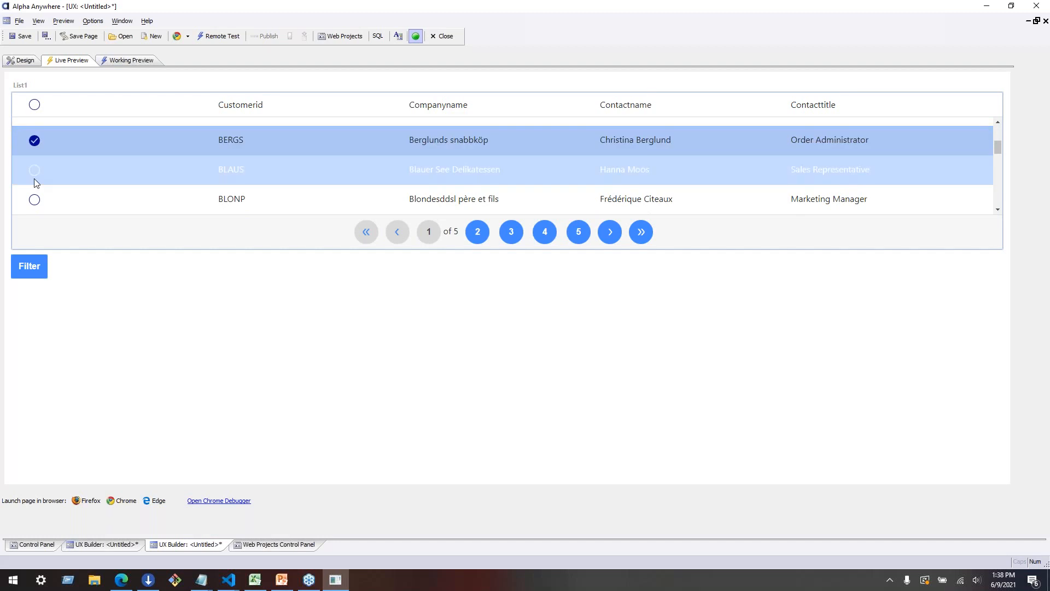
left_click(34, 176)
scroll(33, 175, "down", 4)
left_click(34, 163)
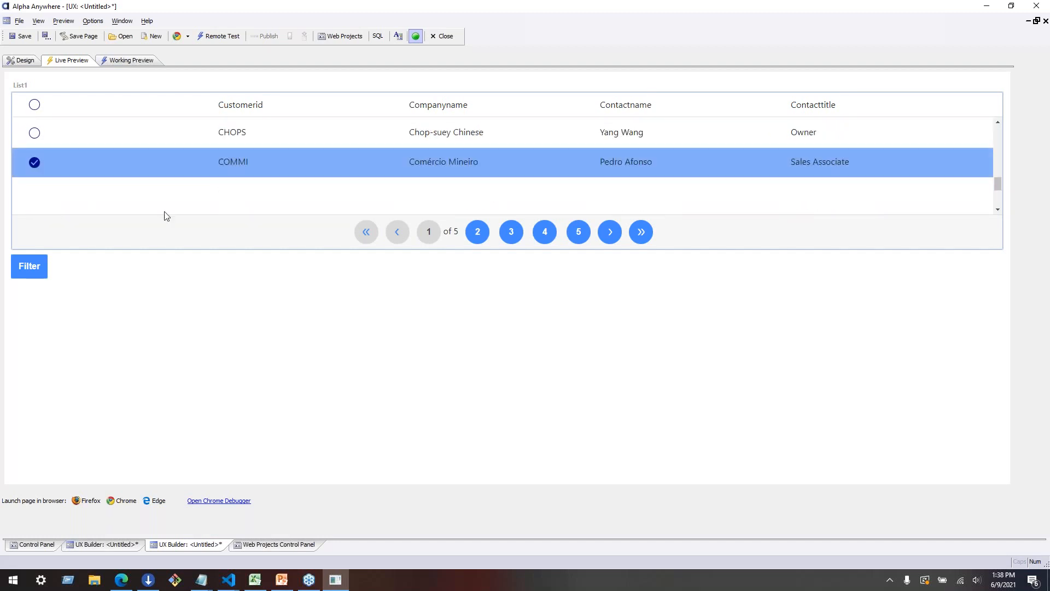
scroll(96, 202, "up", 9)
left_click(34, 132)
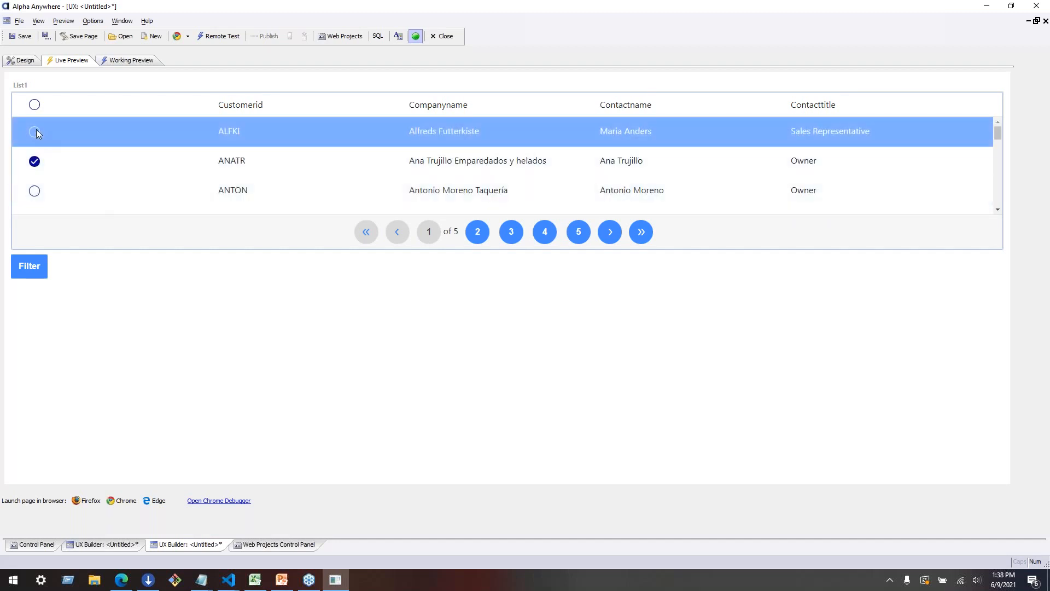
left_click(477, 231)
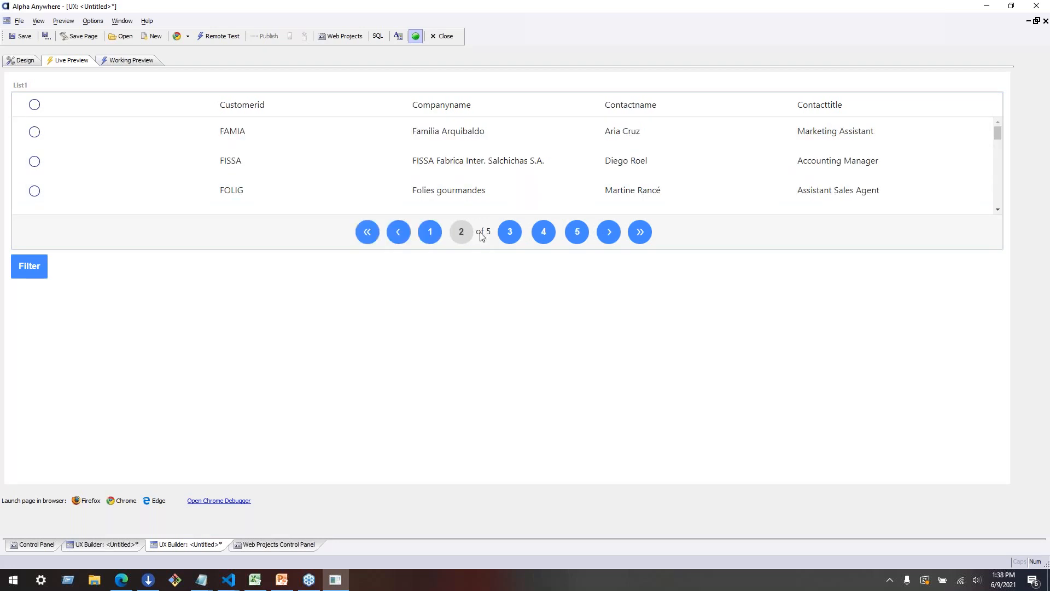
left_click(36, 131)
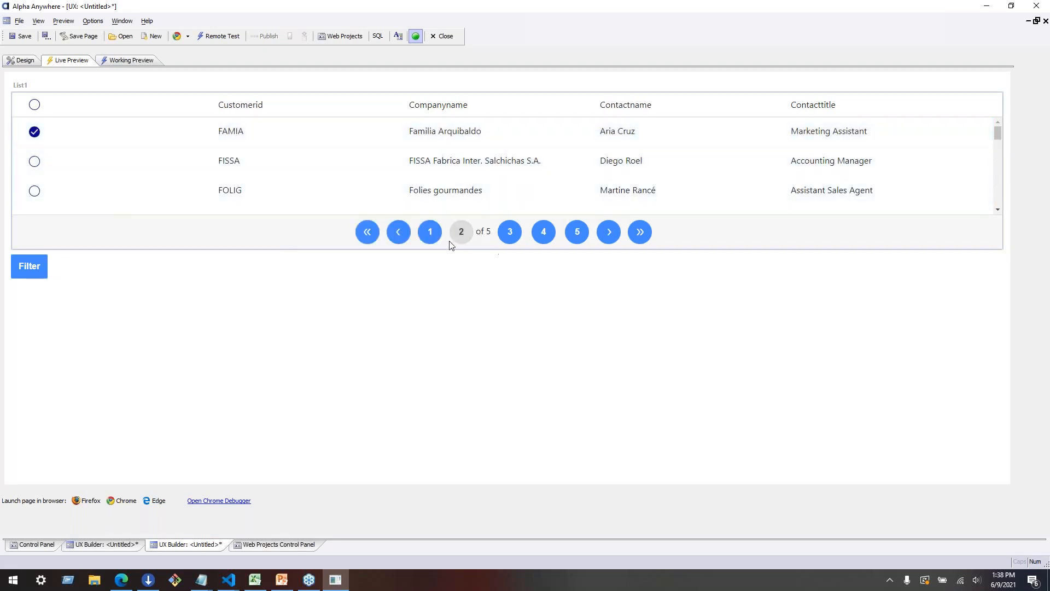
Step: Return to page 1 of the list and check the ALFKI, ANATR and ANTON rows
left_click(430, 232)
left_click(87, 161)
scroll(87, 161, "down", 8)
scroll(90, 166, "up", 8)
scroll(87, 165, "up", 1)
left_click(34, 161)
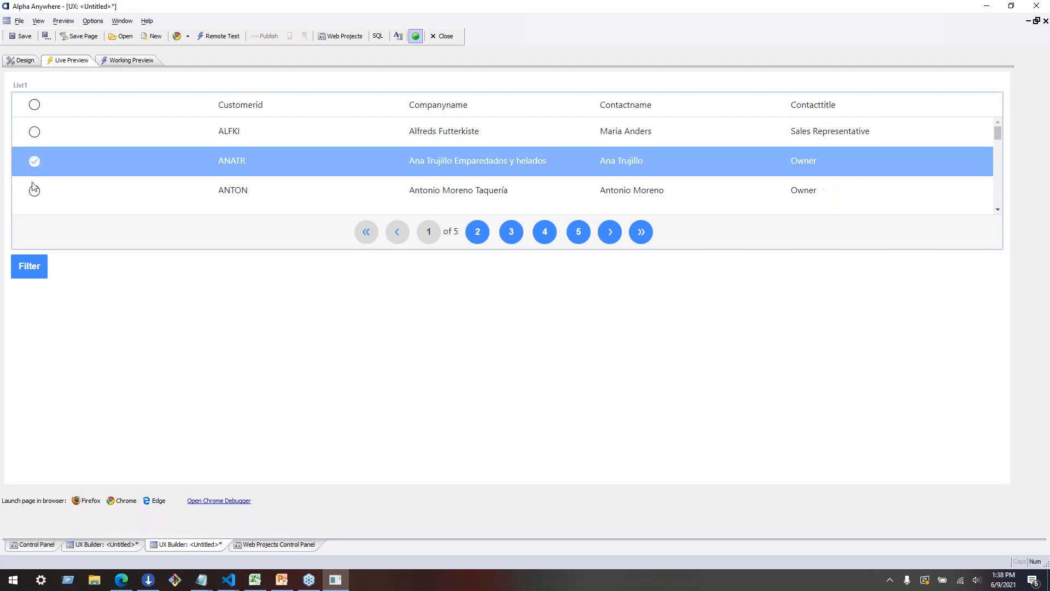
left_click(34, 190)
left_click(34, 130)
left_click(44, 159)
Step: Check the BLONP, CENTC and CHOPS rows as well, and filter the list to the checked rows
scroll(43, 162, "down", 3)
left_click(34, 167)
scroll(50, 194, "down", 5)
left_click(34, 156)
left_click(35, 184)
left_click(33, 267)
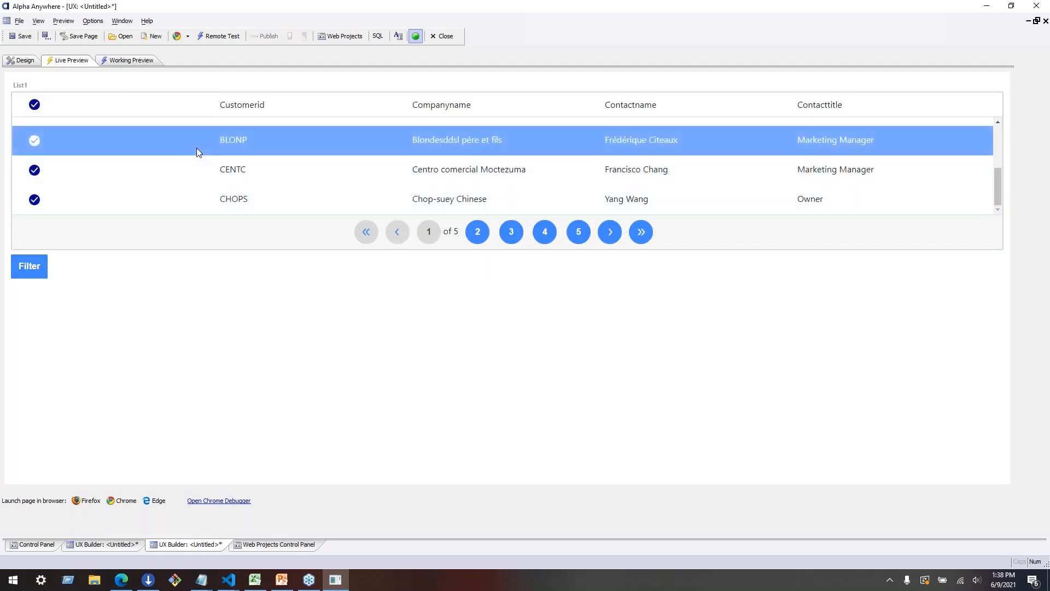
Step: Examine the rows of the filtered list from its first to its last entry
scroll(547, 181, "up", 3)
scroll(622, 162, "down", 3)
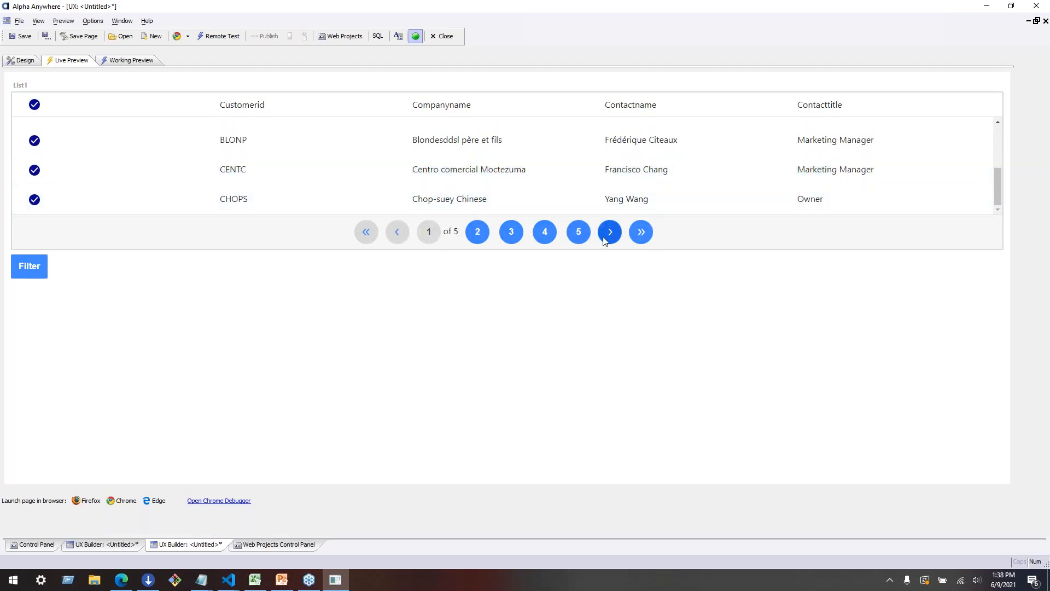
scroll(319, 157, "up", 3)
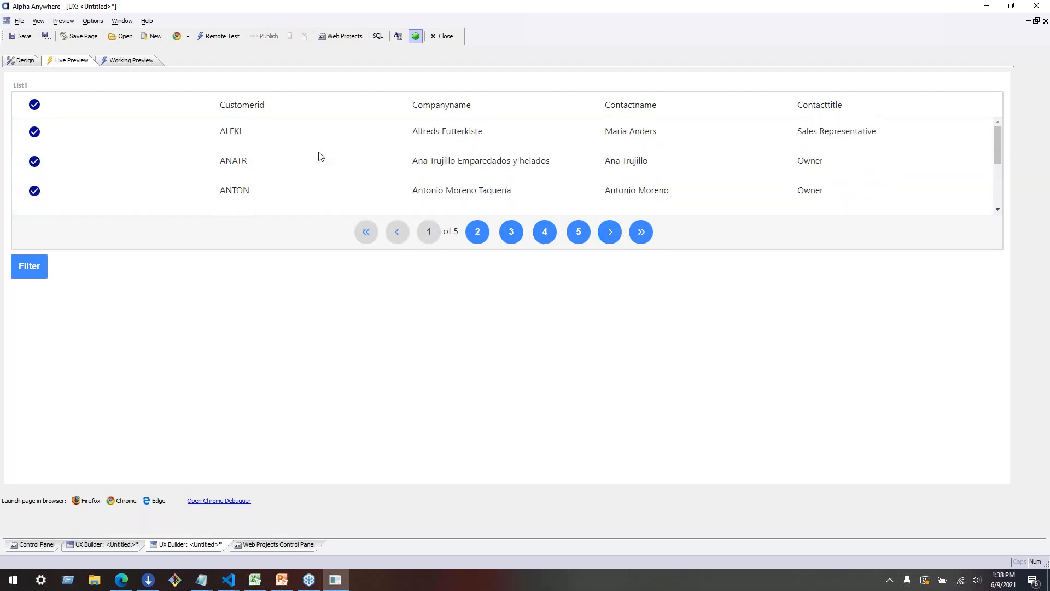
scroll(80, 164, "down", 3)
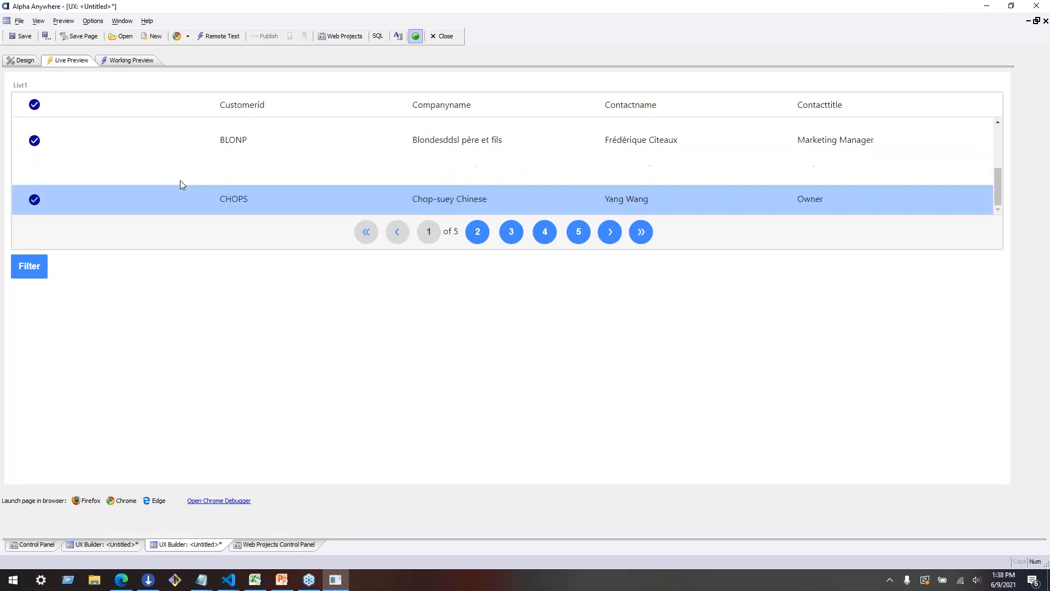
scroll(181, 180, "up", 3)
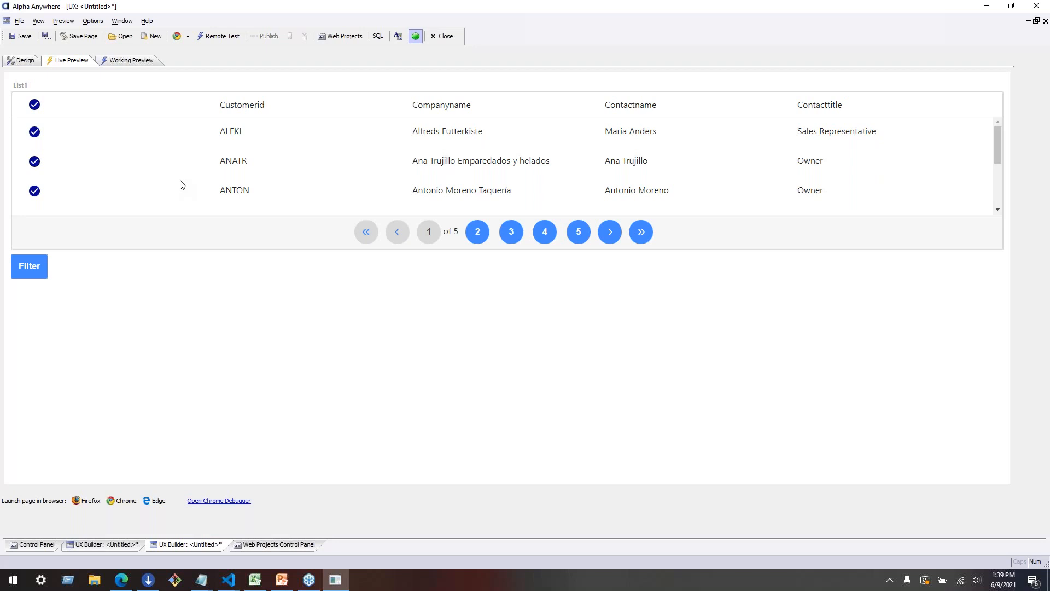
Step: Switch to the Web Projects Control Panel and list all files of the project
left_click(236, 544)
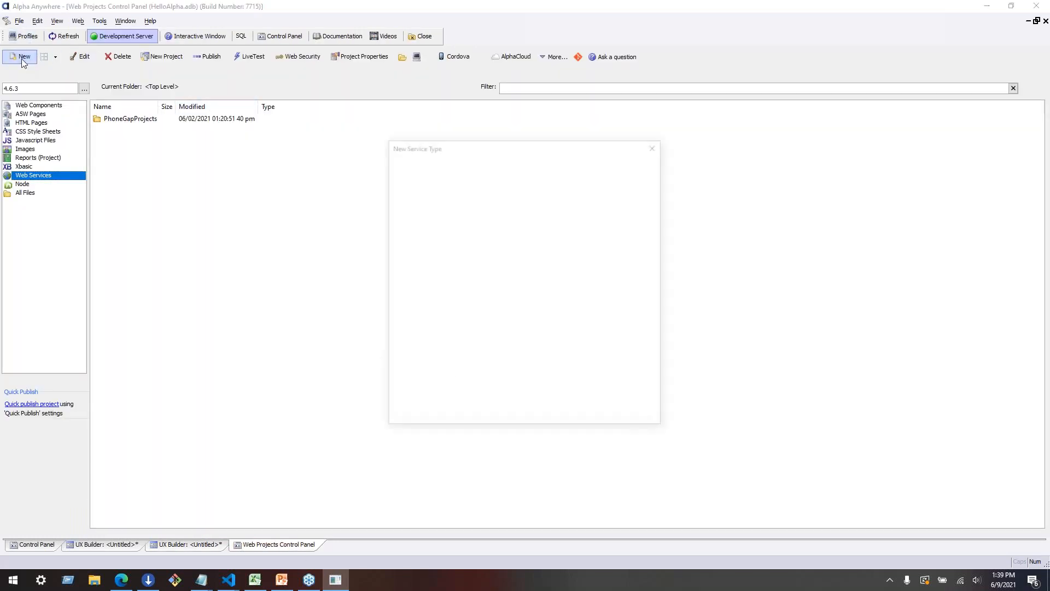
left_click(22, 58)
left_click(520, 409)
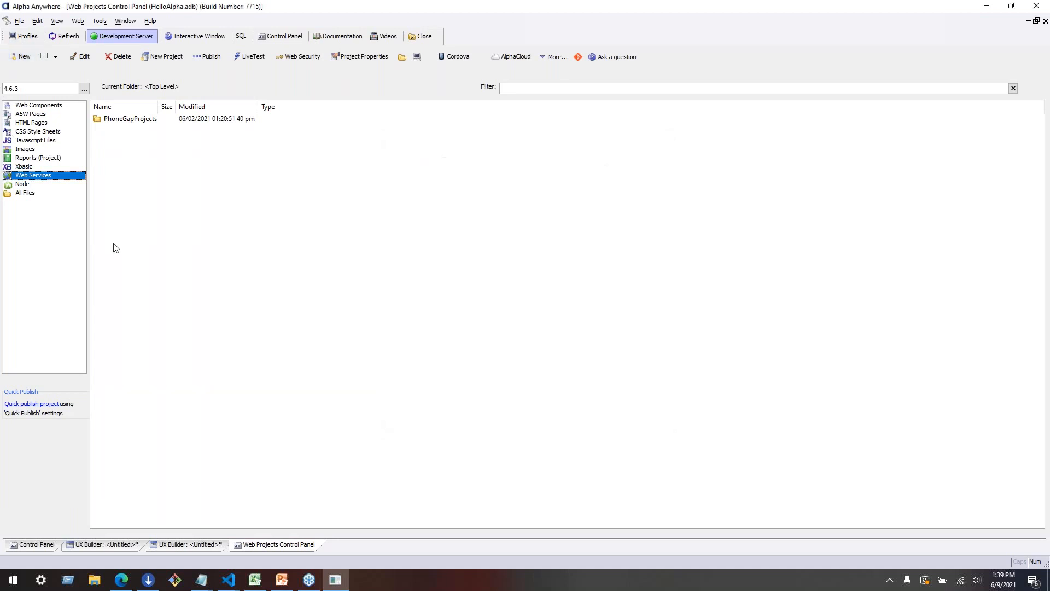
left_click(35, 194)
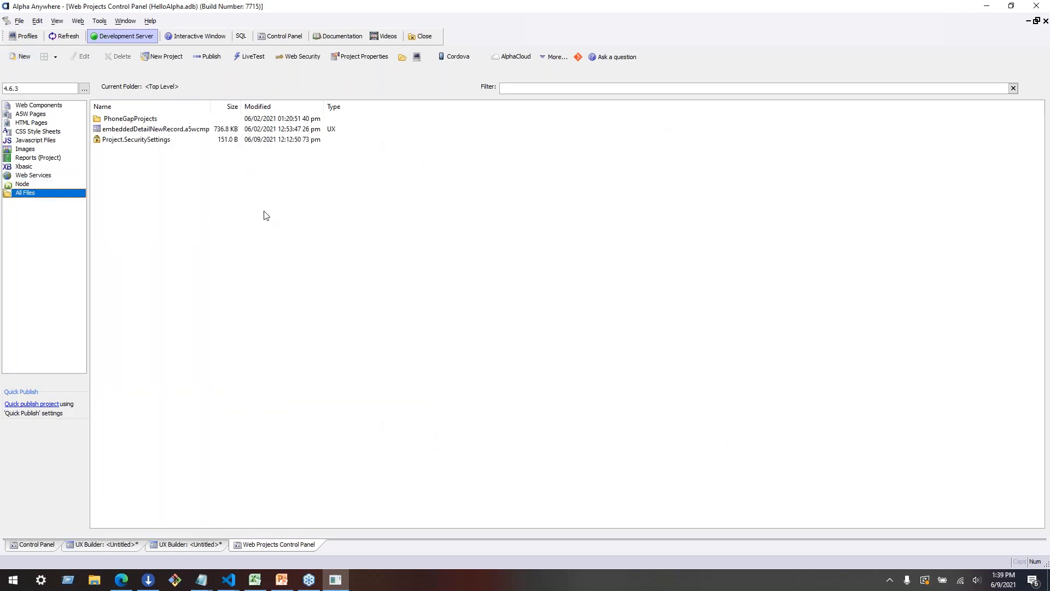
Step: Switch to the Edge browser and open documentation.alphasoftware.com in a new tab
left_click(121, 579)
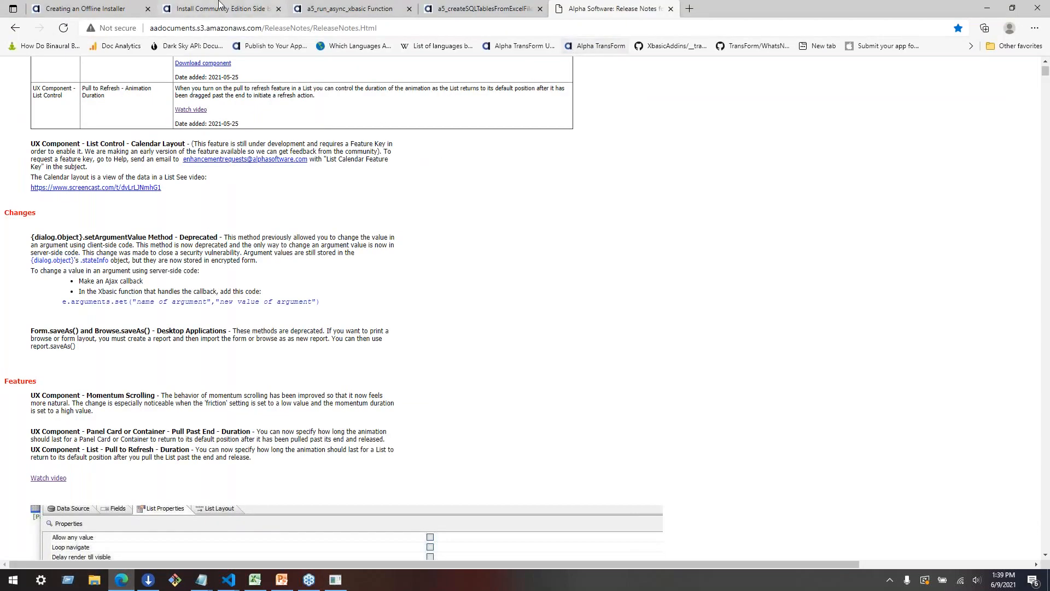
left_click(688, 8)
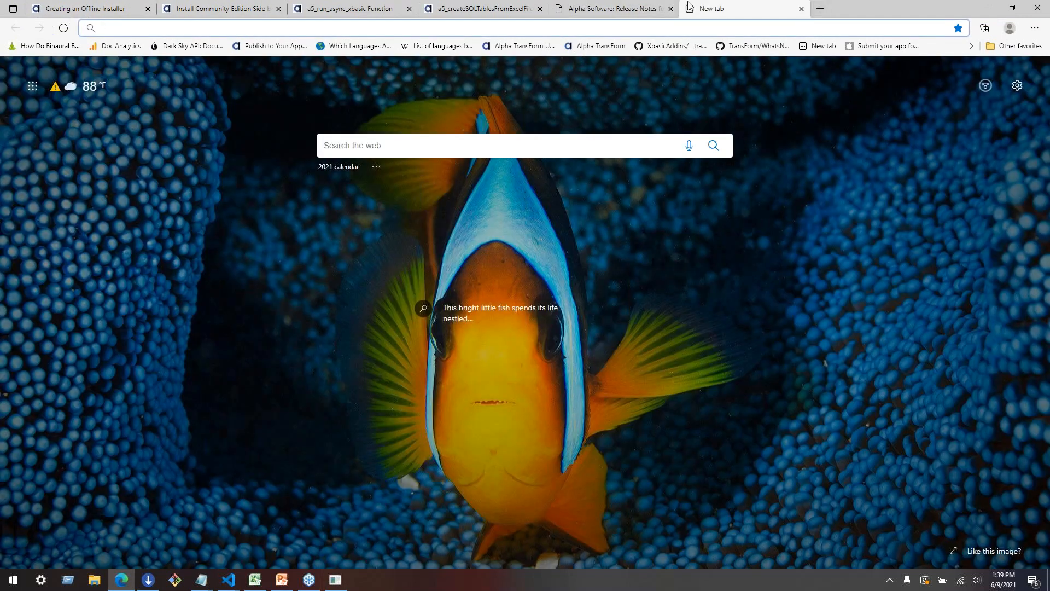
type("documentation.alphasoftware.com")
key("Return")
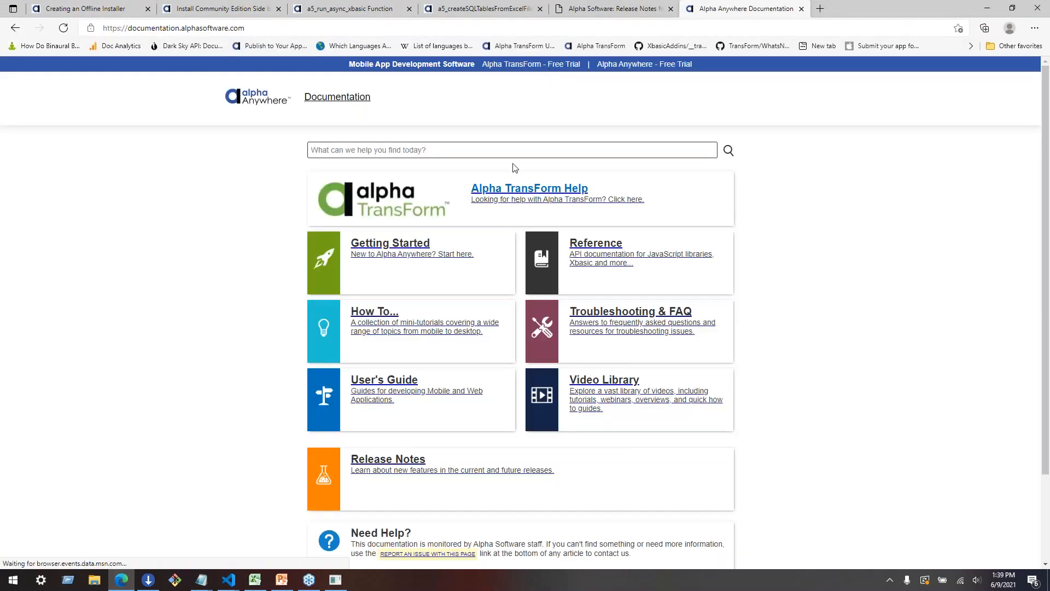
Step: Search the Alpha Anywhere documentation for "a5ws_savewebuservalues"
left_click(514, 153)
type("a5ws")
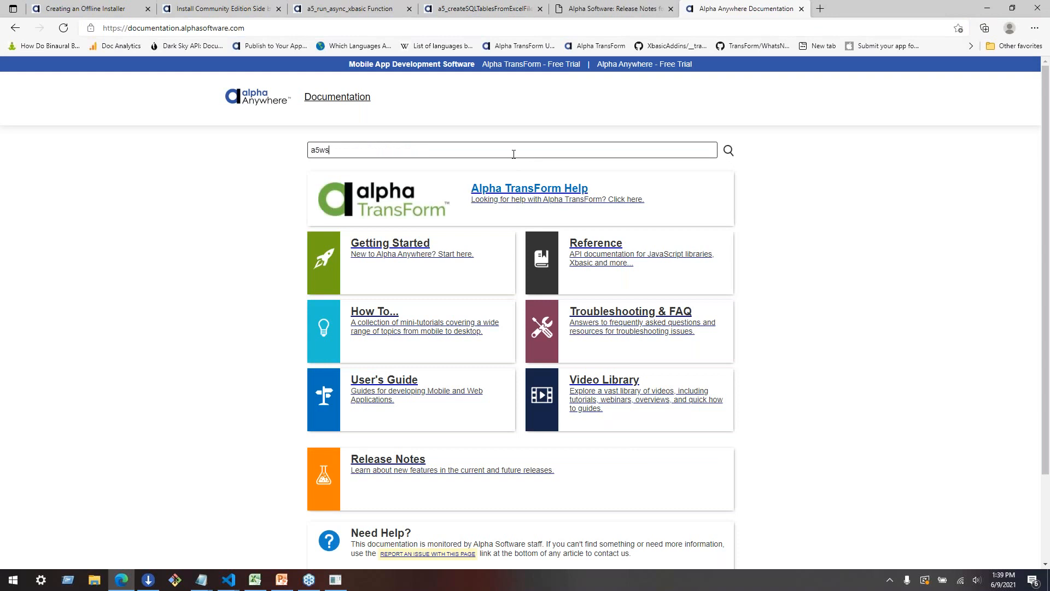
type("_savewebuservalues")
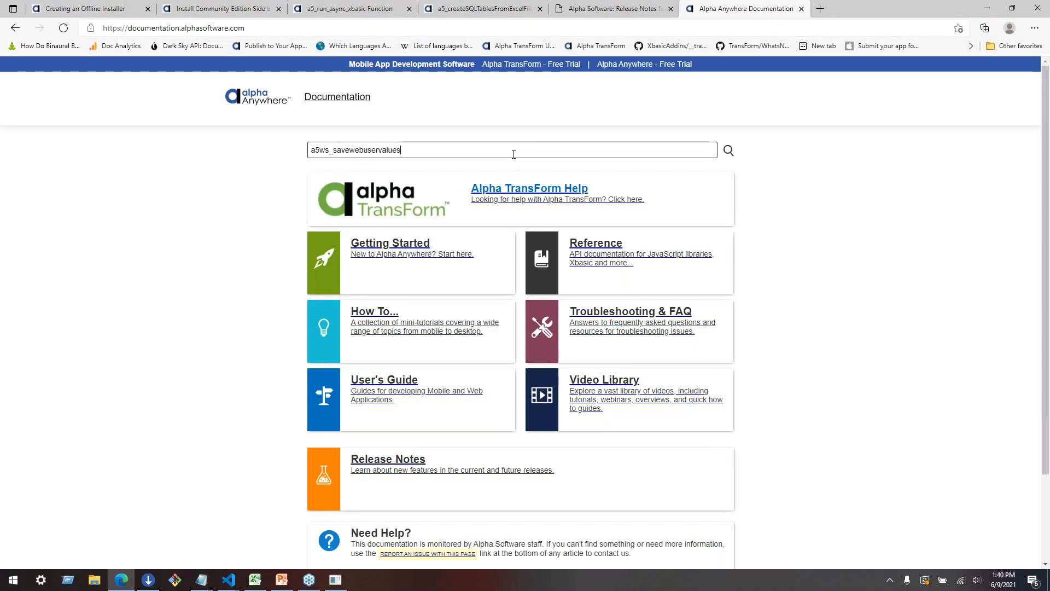
key("Return")
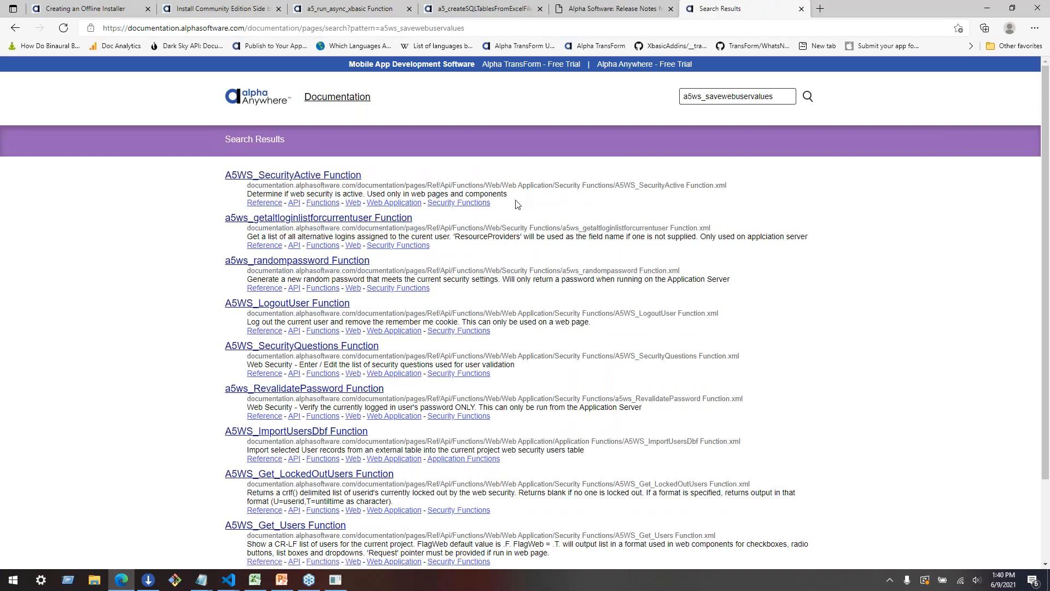
Step: Revise the documentation search to "a5ws_save webuservalues" and run it again
left_click_drag(709, 96, 629, 108)
key("Right")
key("Right")
key("Return")
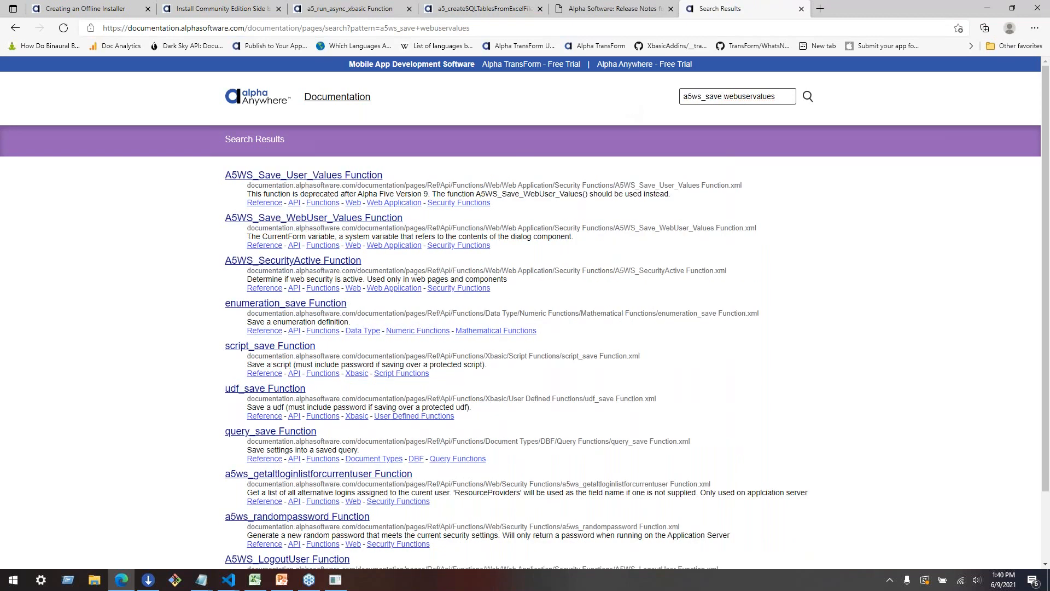
Step: Open the A5WS_Save_User_Values page, follow its link to A5WS_Save_WebUser_Values, and highlight the arguments in the syntax line
left_click(377, 175)
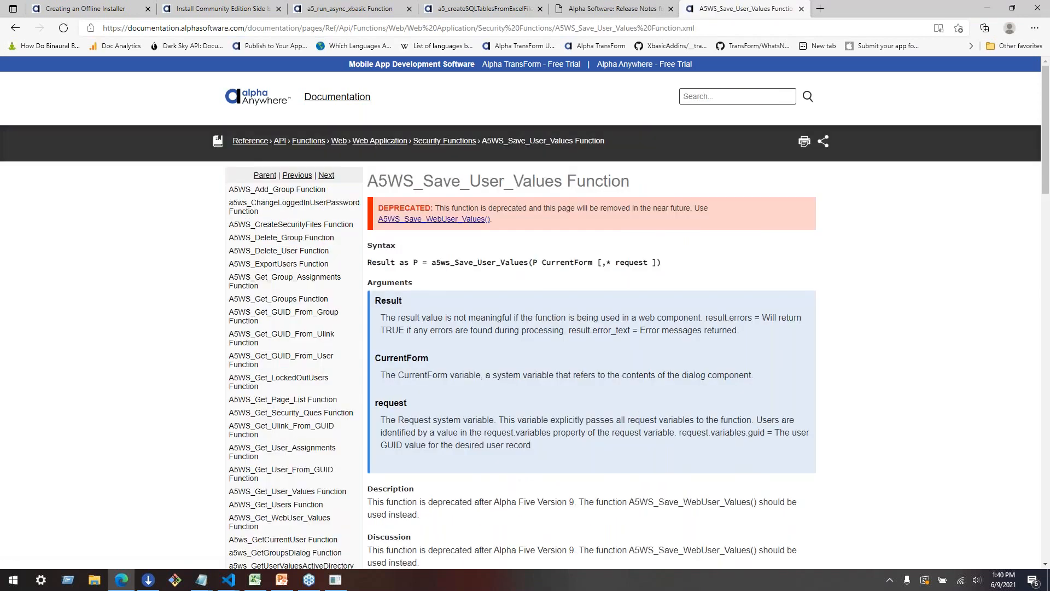
left_click(434, 219)
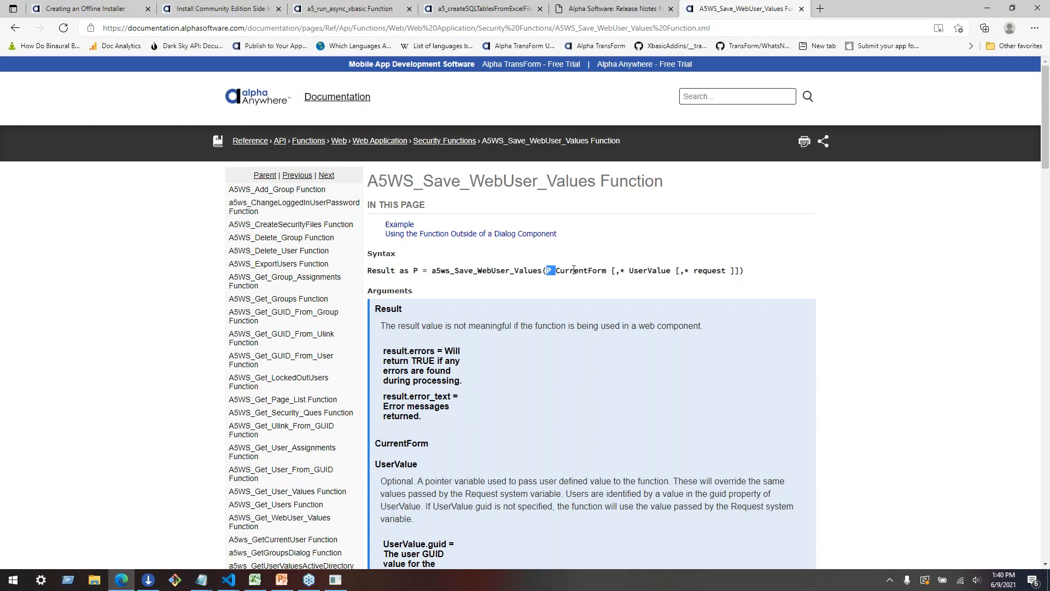
left_click_drag(547, 270, 749, 267)
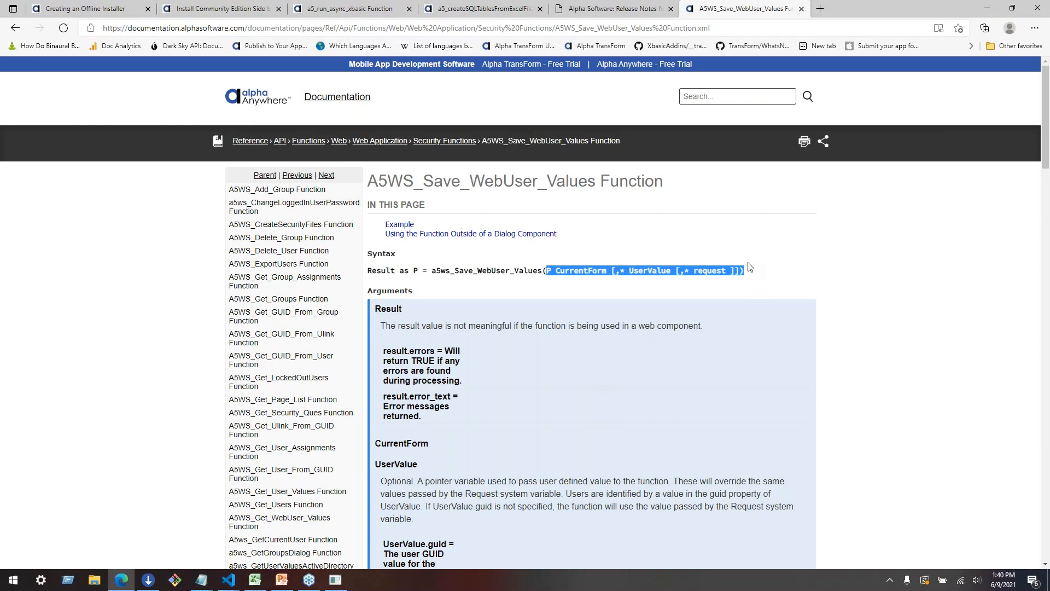
Step: Return to Alpha Anywhere and unhide the legacy components among the new web component types, without creating a file
left_click(343, 582)
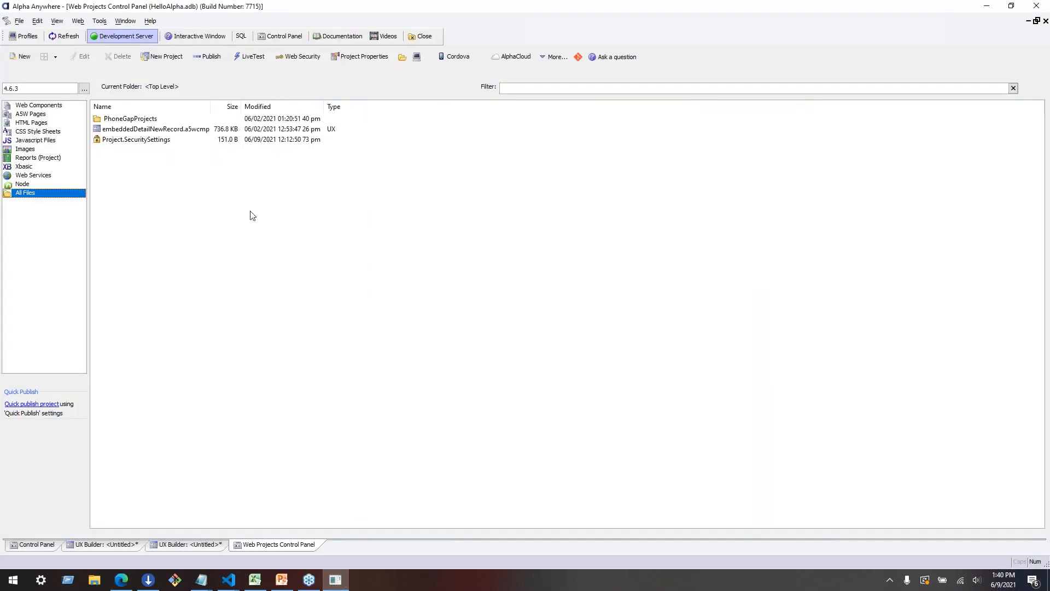
left_click(31, 58)
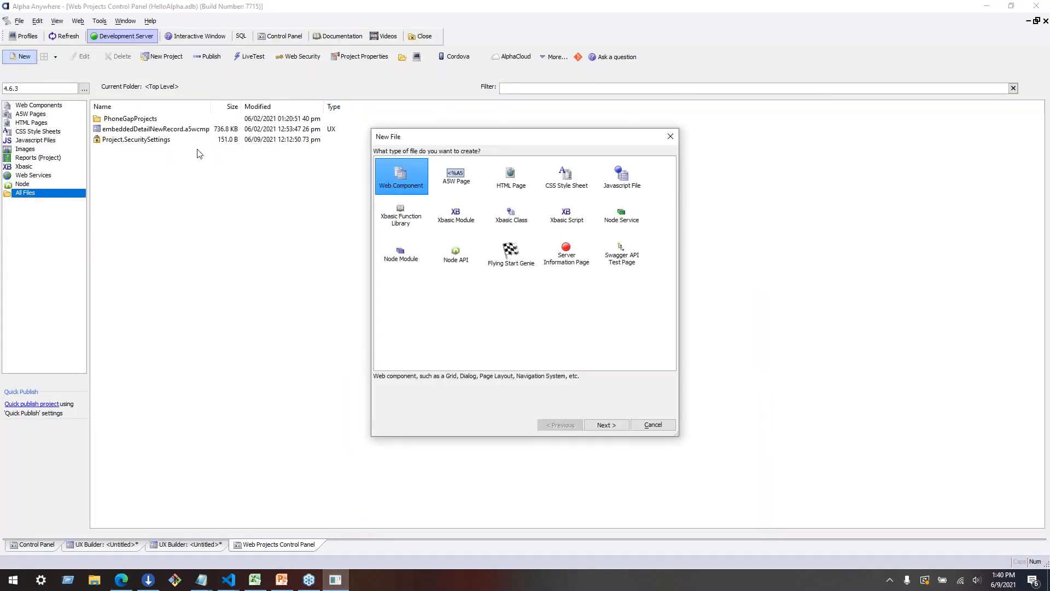
left_click(606, 424)
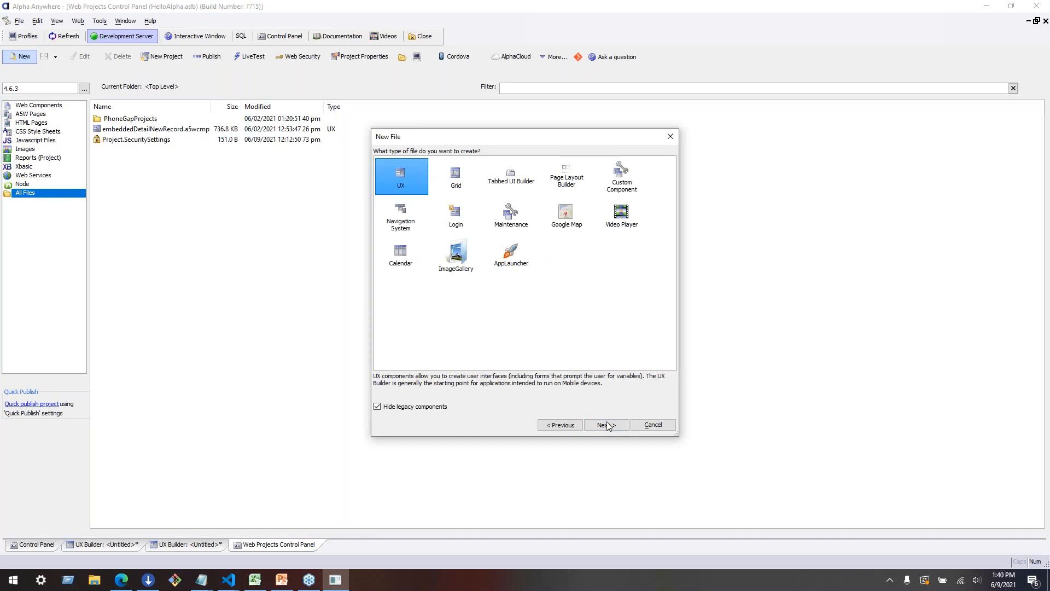
left_click(436, 407)
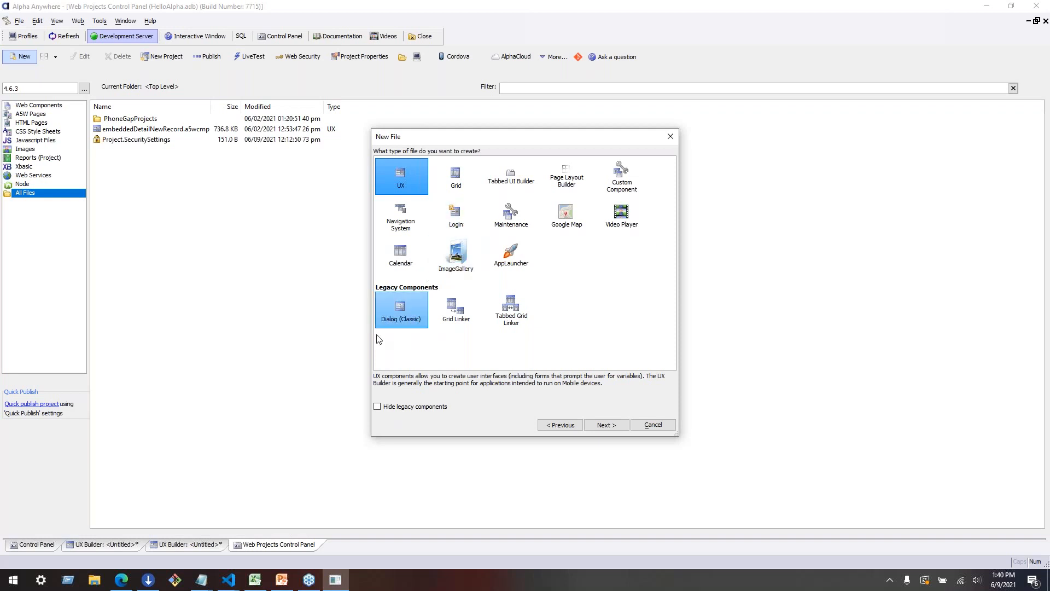
left_click(652, 426)
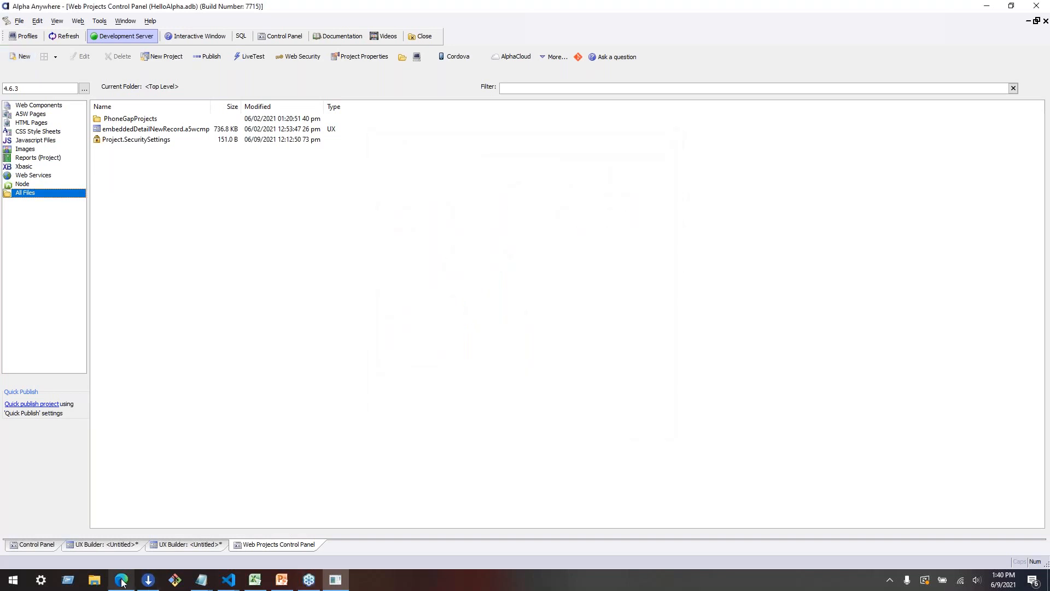
Step: Switch back to Edge and examine the arguments, description and discussion of the A5WS_Save_WebUser_Values function
mouse_move(131, 585)
left_click(121, 533)
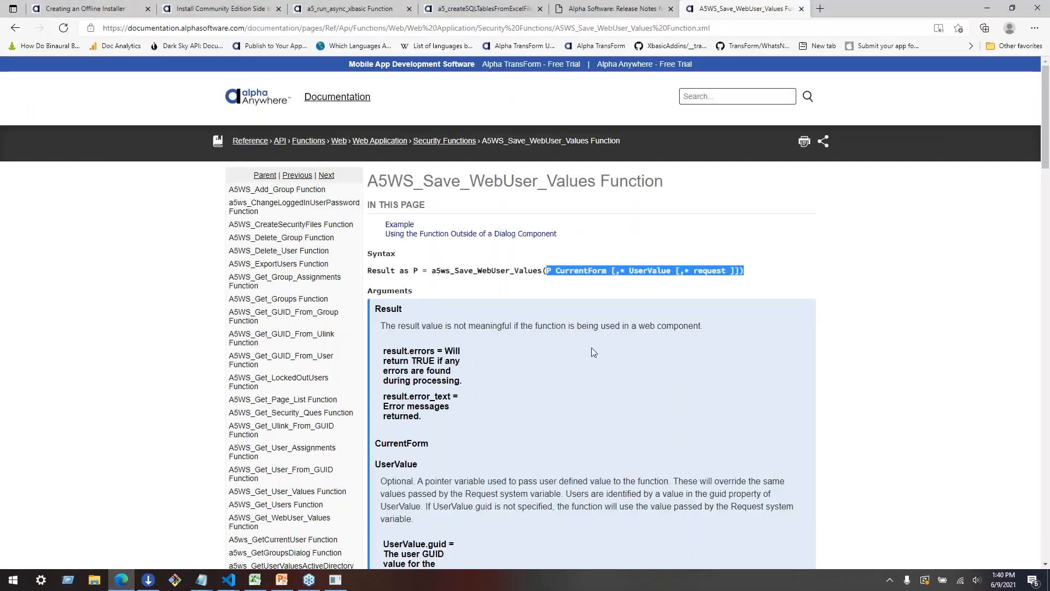
scroll(594, 352, "down", 7)
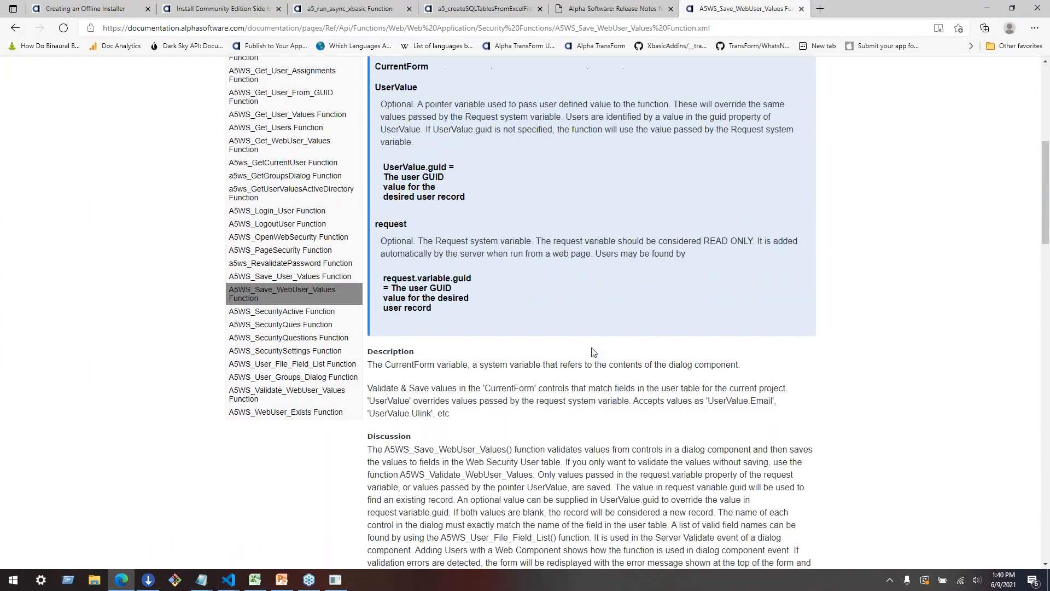
scroll(594, 352, "down", 6)
scroll(594, 352, "up", 12)
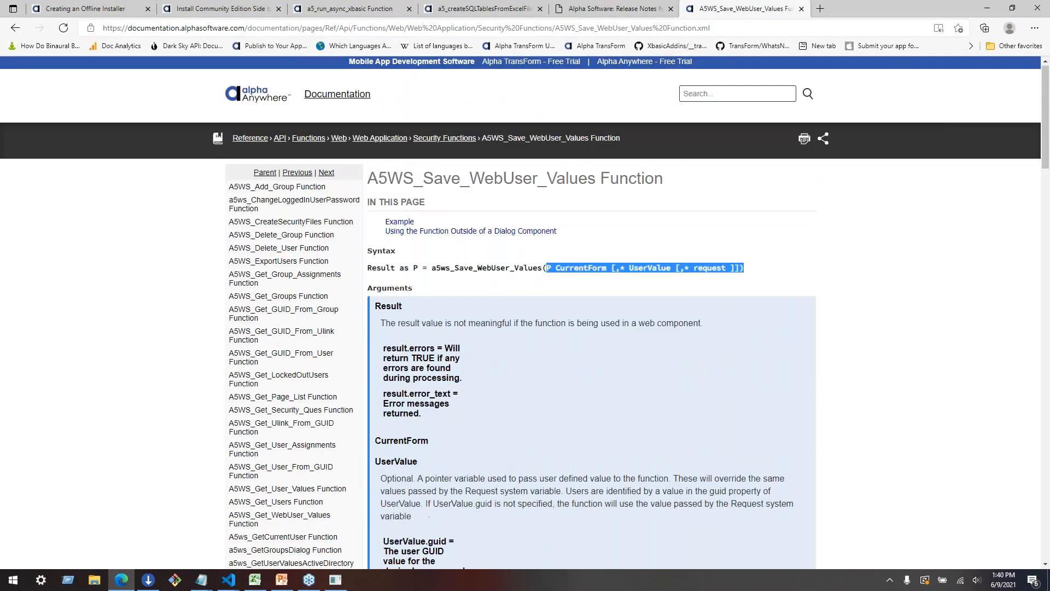
Step: Search the documentation for "context.security" and open the Context.Security Object page
left_click(706, 99)
type("cng")
key("BackSpace")
key("BackSpace")
type("on")
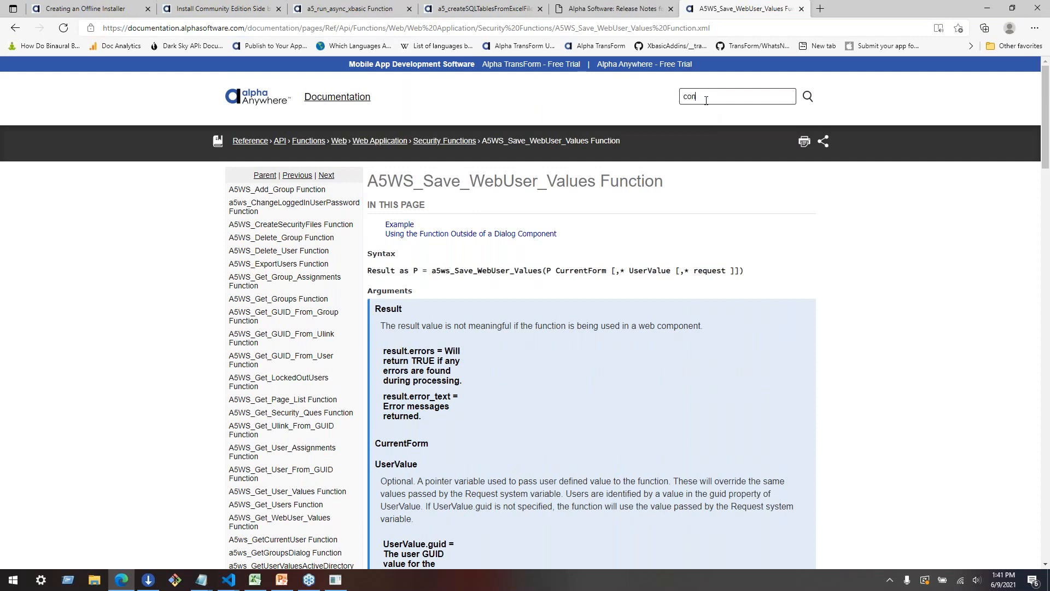
type("text.security")
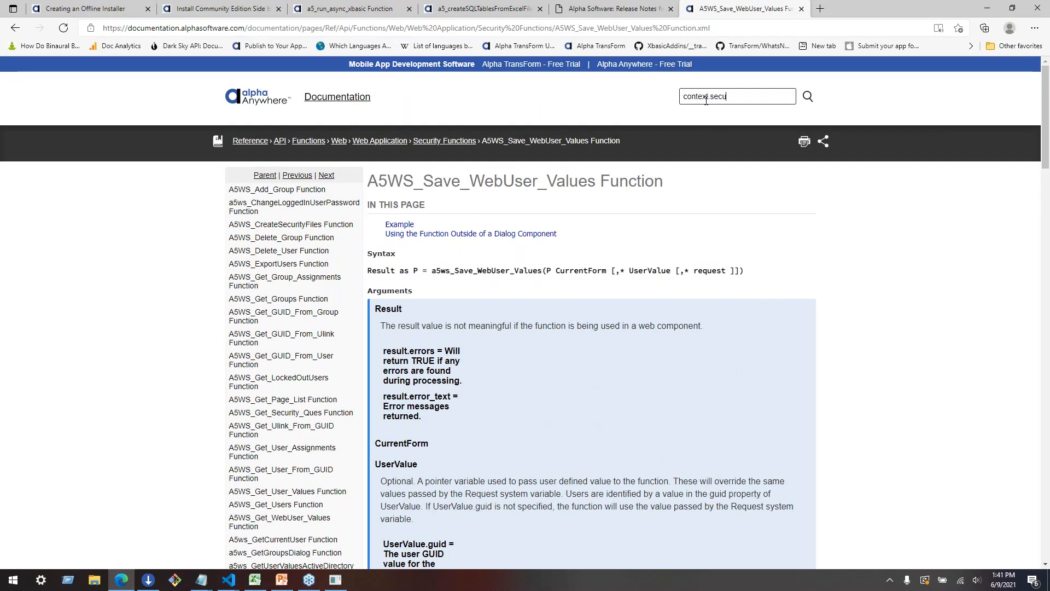
key("Return")
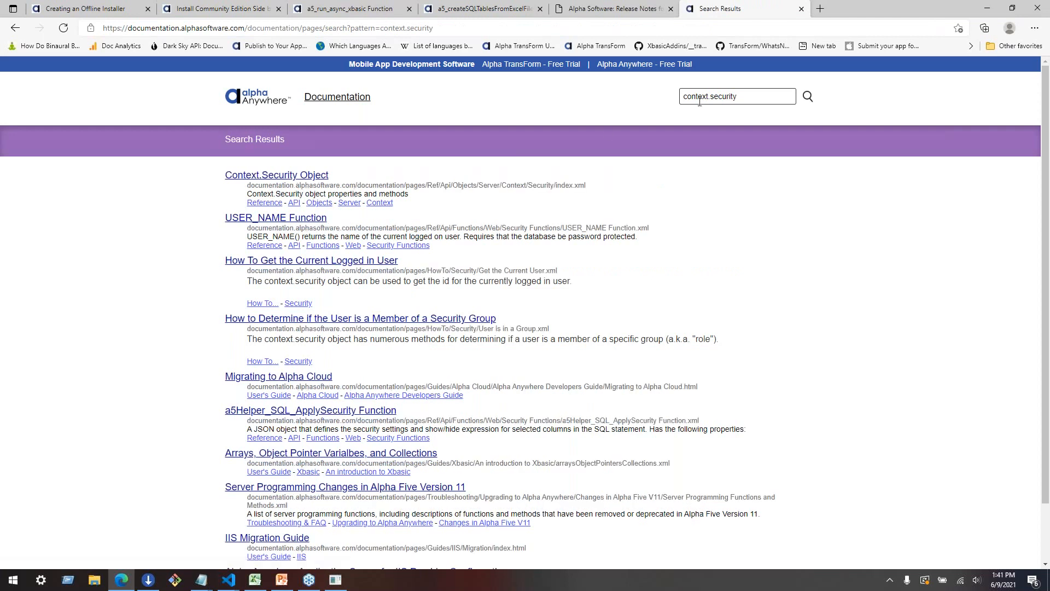
left_click(285, 175)
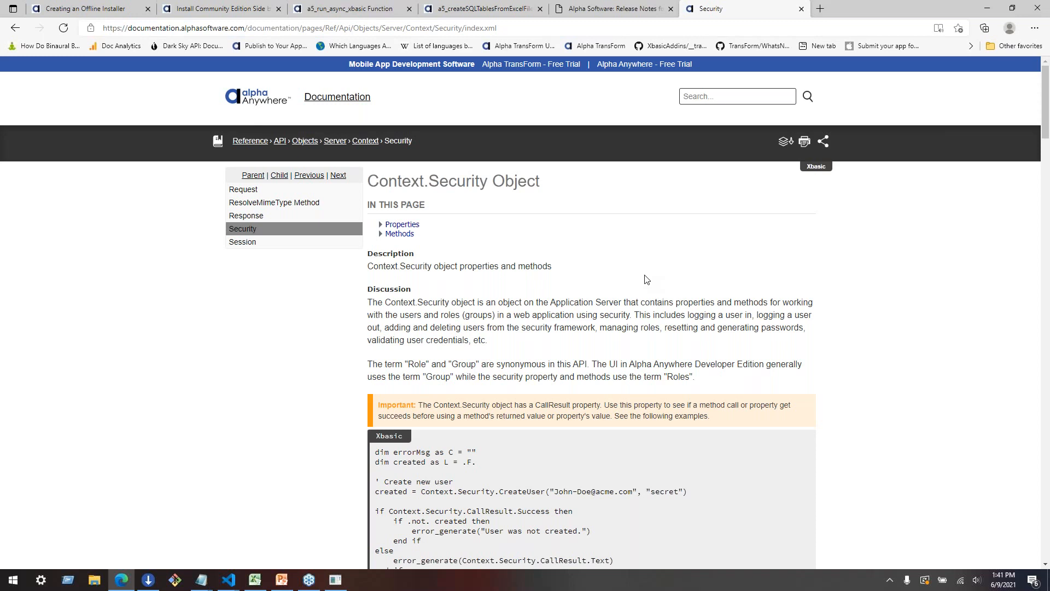
Step: Switch to Alpha Anywhere and create a new blank UX component
left_click(335, 579)
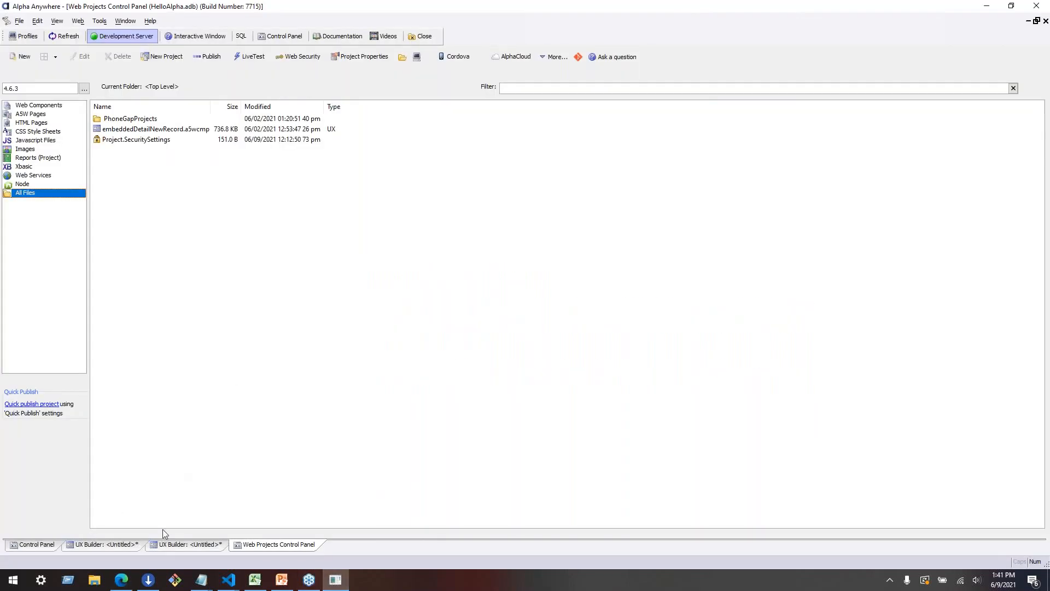
left_click(21, 57)
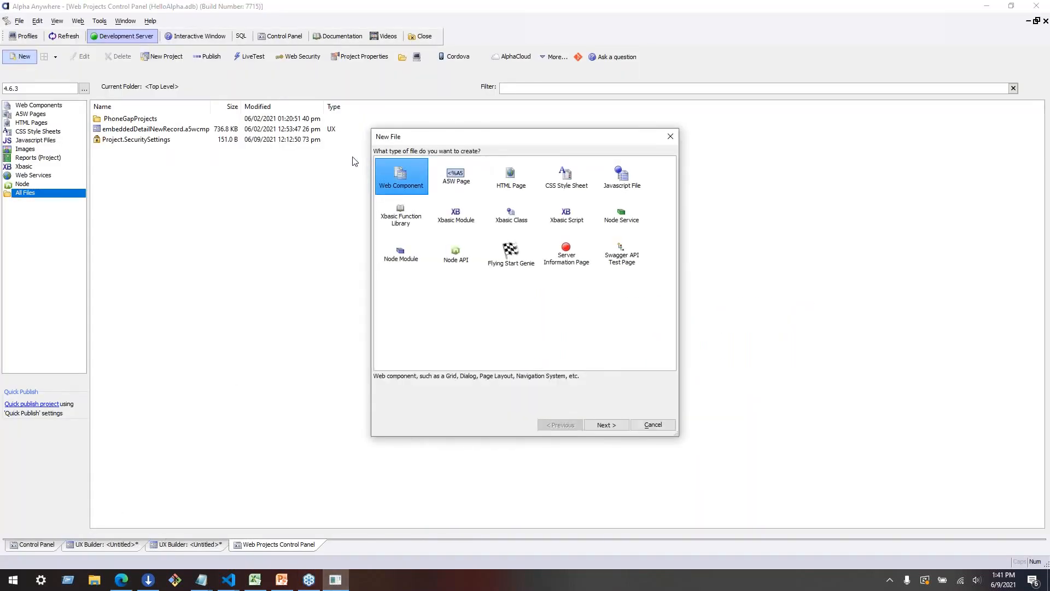
left_click(603, 428)
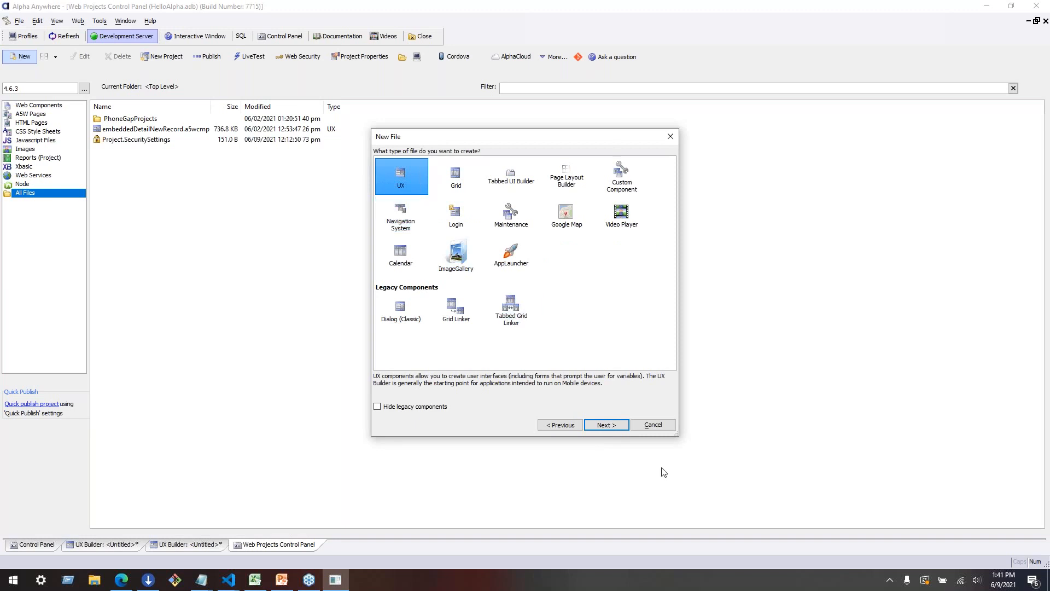
left_click(605, 425)
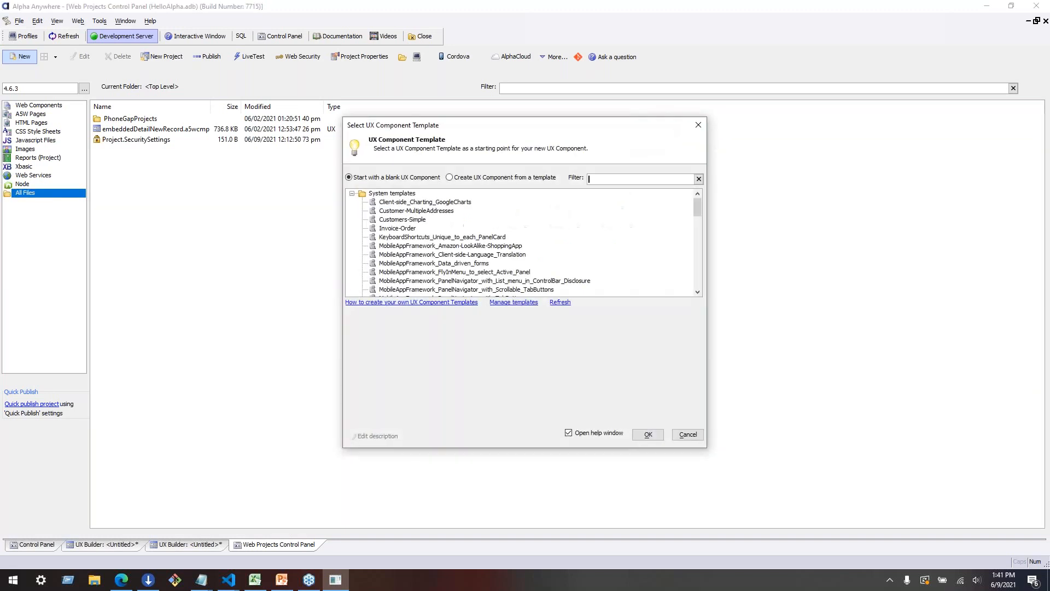
left_click(643, 438)
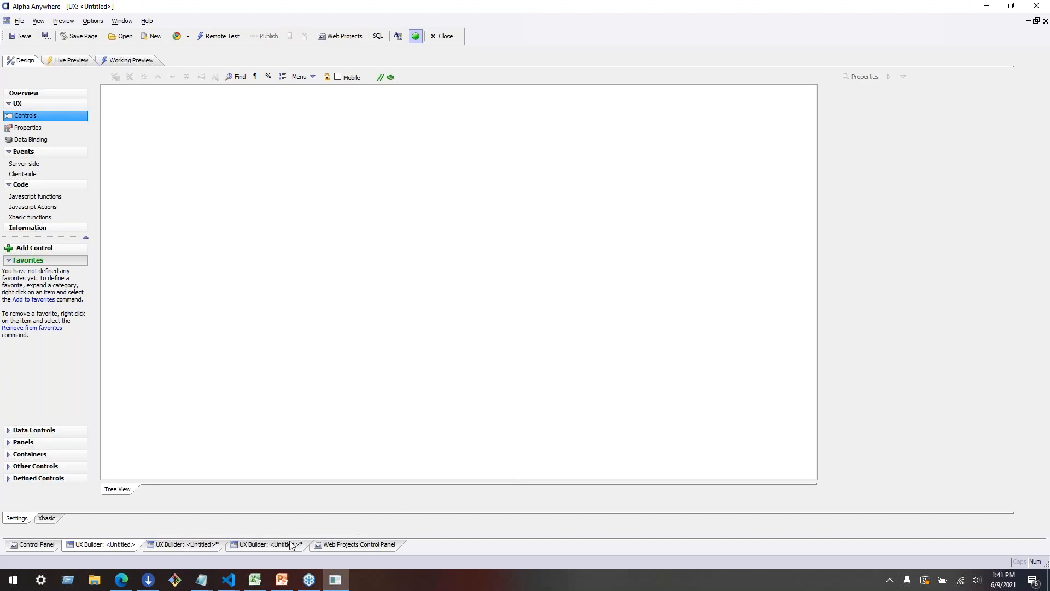
Step: Create a new UX component from the SecurityFramework-EditAccountForExistingUser system template, filtering the templates by "security"
left_click(359, 545)
left_click(21, 56)
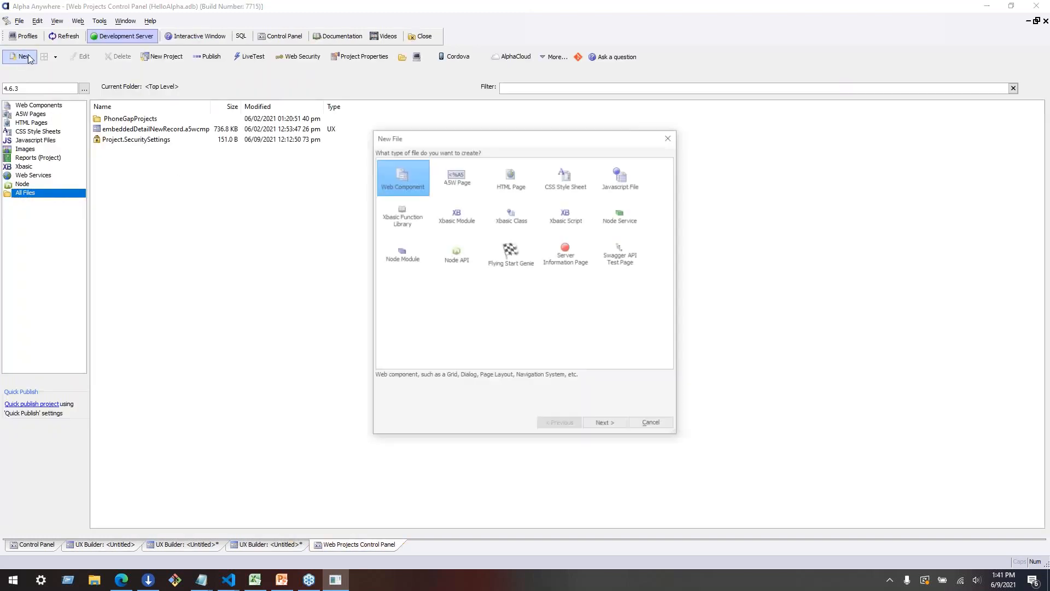
left_click(605, 425)
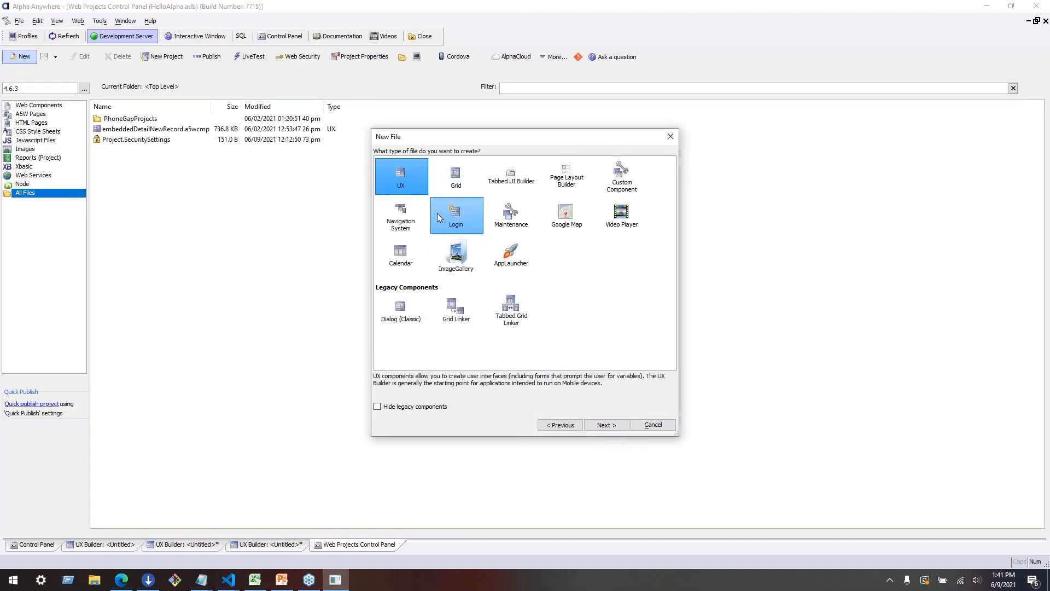
left_click(604, 421)
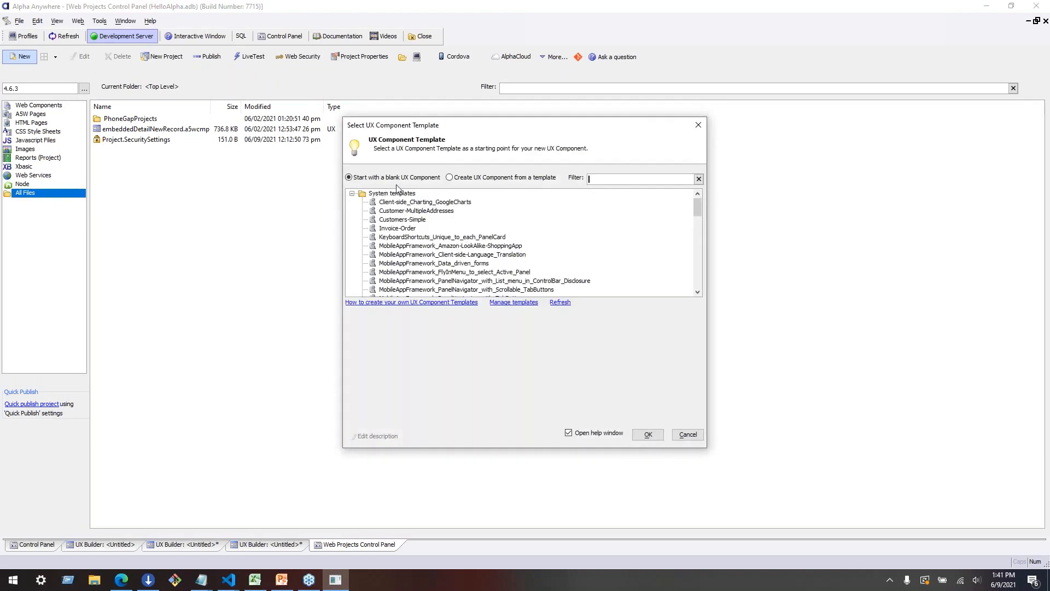
type("security")
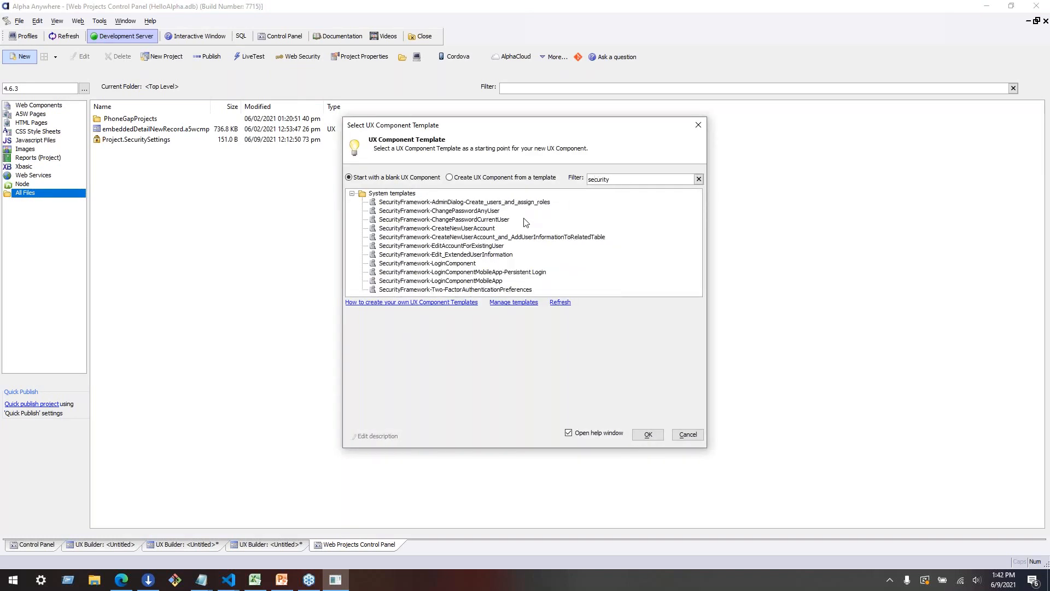
left_click(496, 211)
left_click(500, 221)
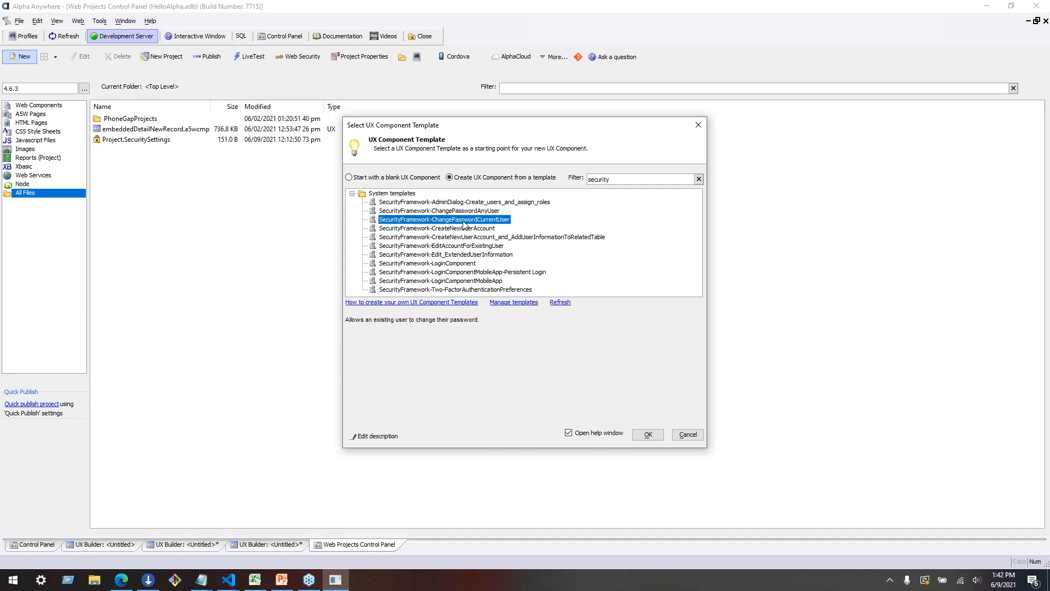
left_click(482, 246)
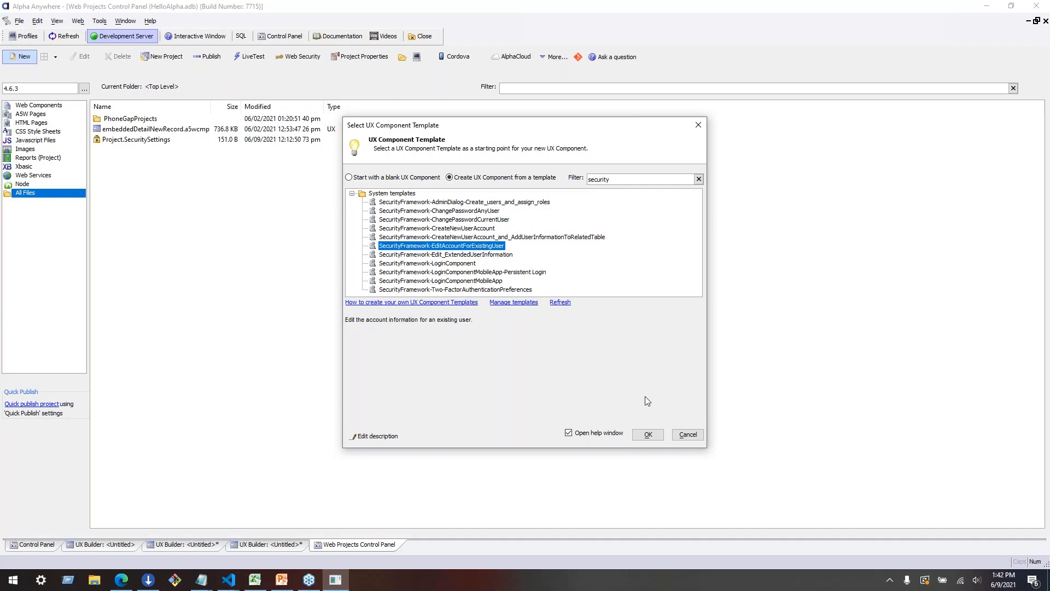
left_click(649, 434)
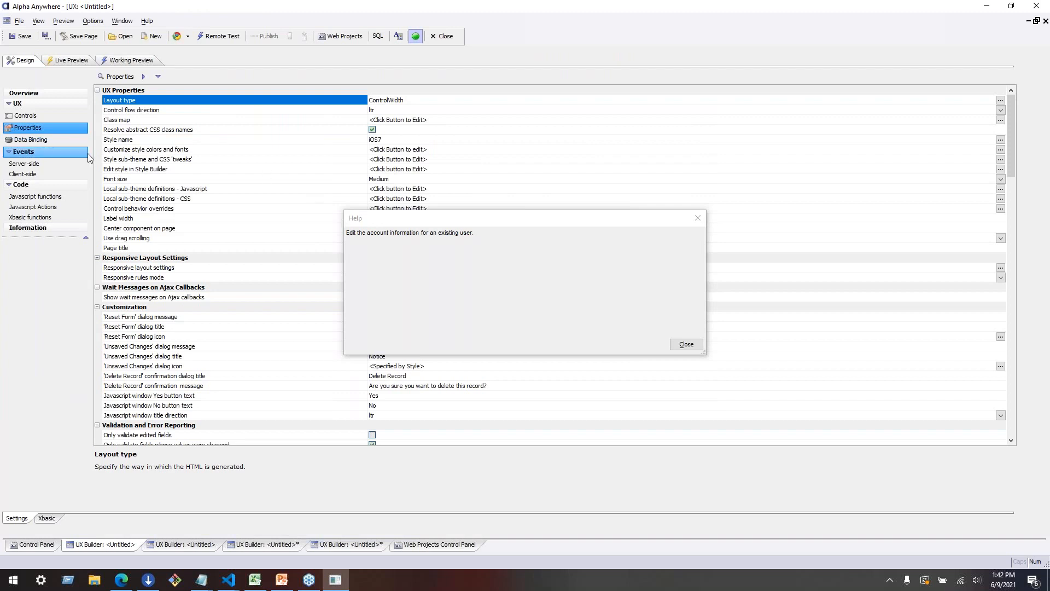
Step: Close the template help and examine the component's controls and the properties of the UserName textbox
left_click(50, 116)
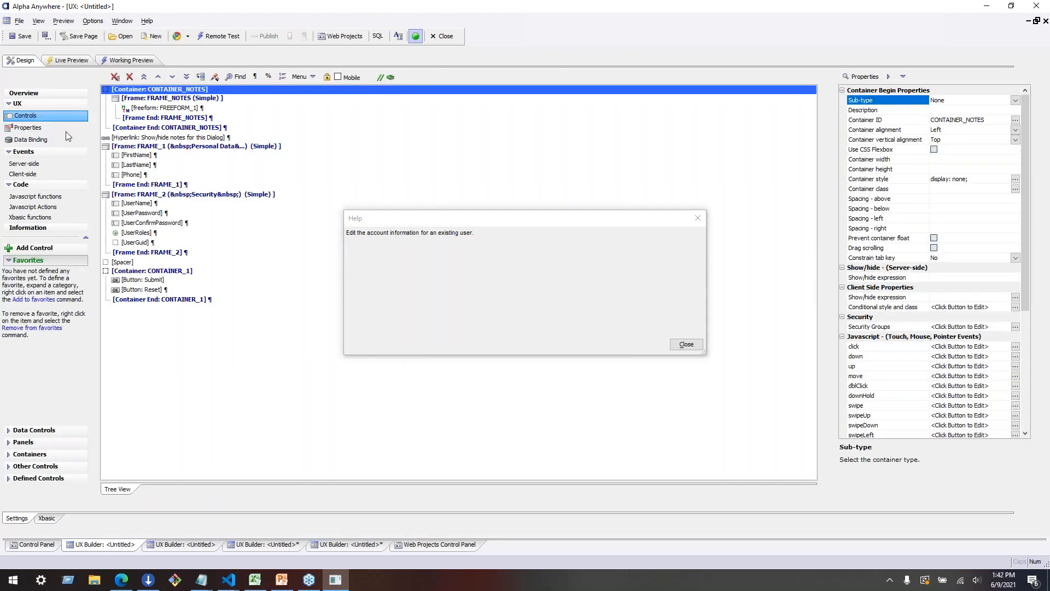
left_click(688, 345)
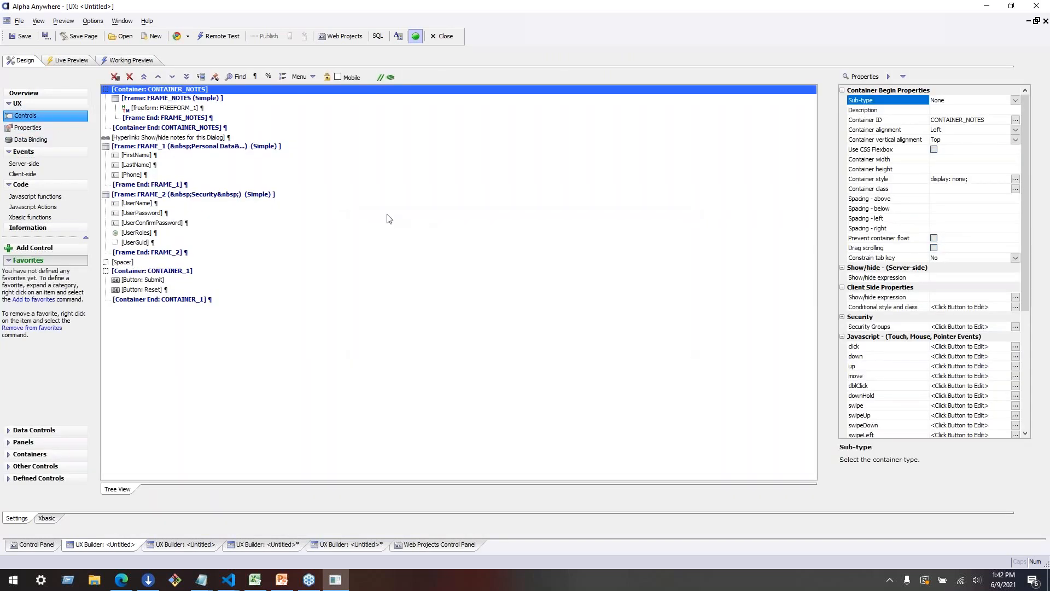
left_click(254, 206)
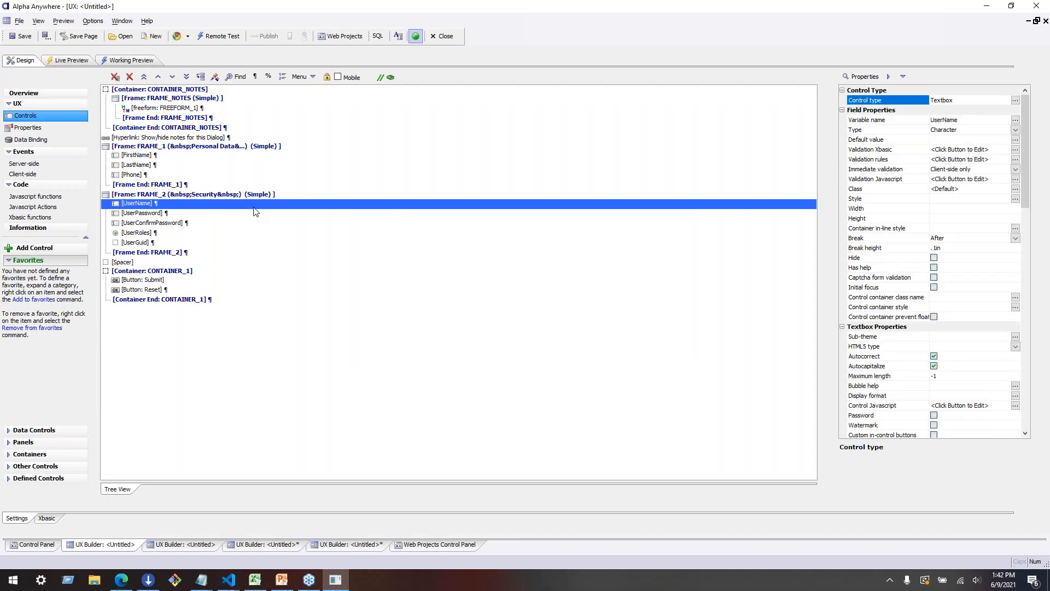
scroll(894, 305, "down", 15)
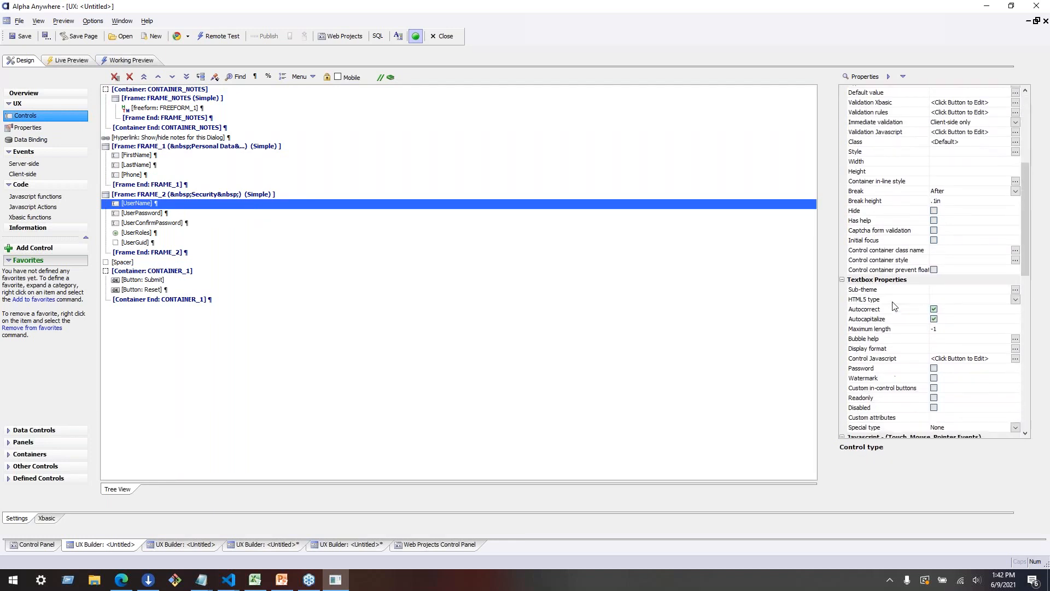
scroll(893, 305, "down", 9)
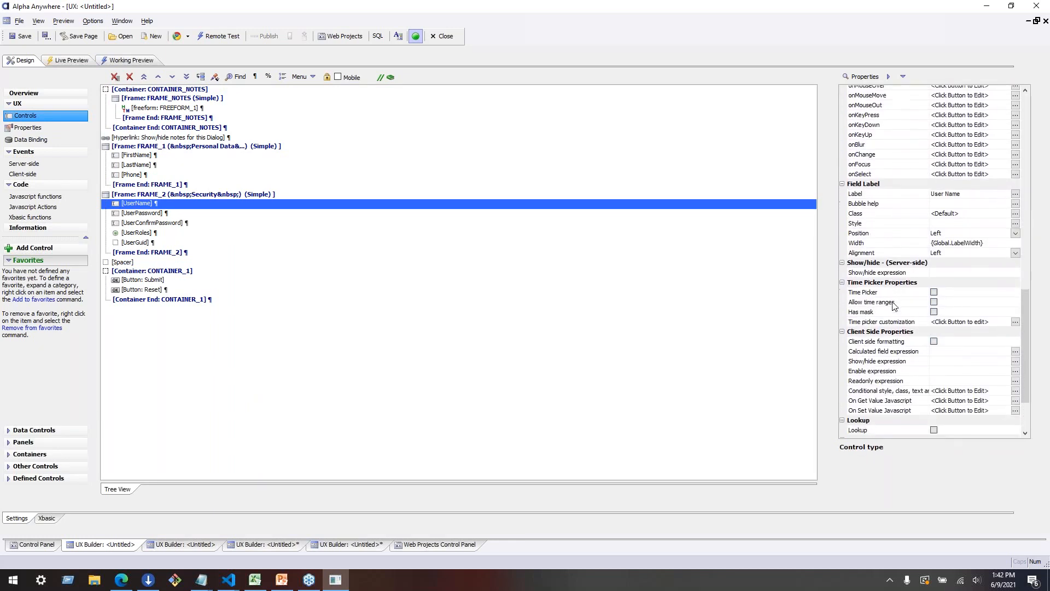
scroll(893, 305, "up", 20)
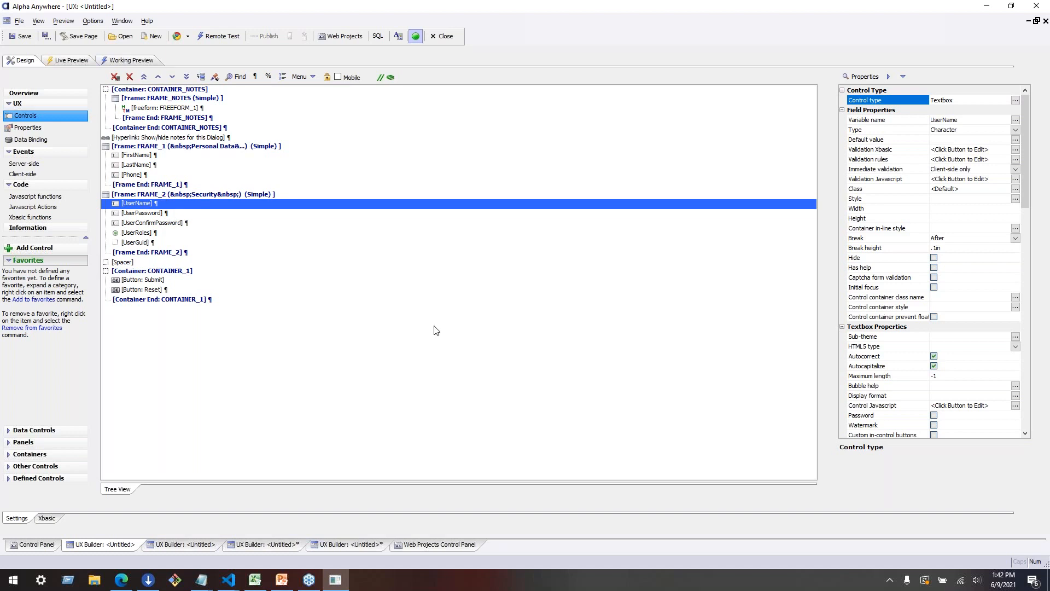
Step: Run the edit-account component in Live Preview and dismiss the JavaScript alert
left_click(68, 60)
left_click(287, 89)
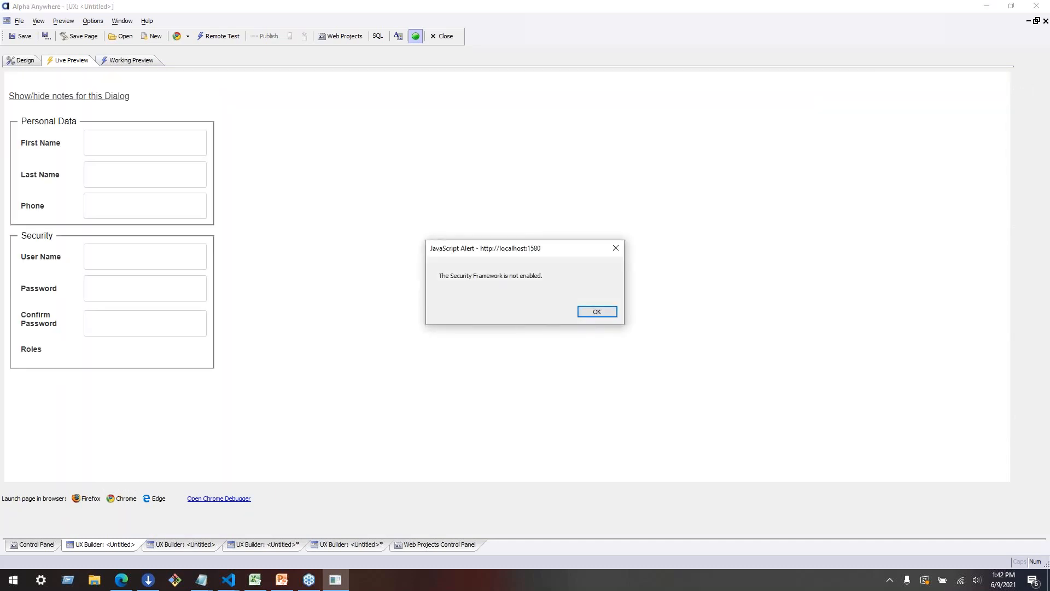
left_click(608, 312)
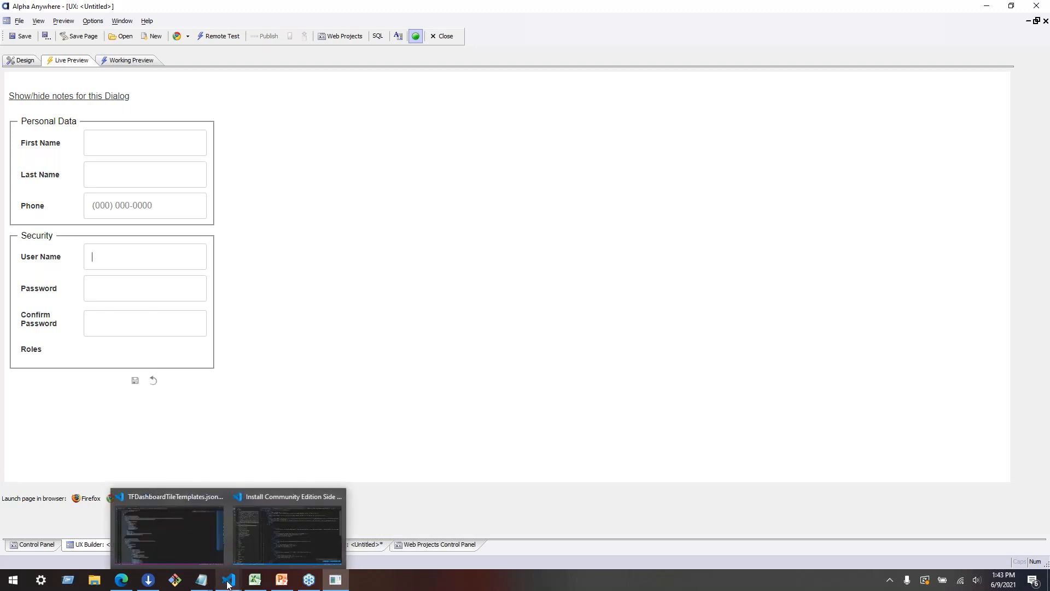
mouse_move(312, 585)
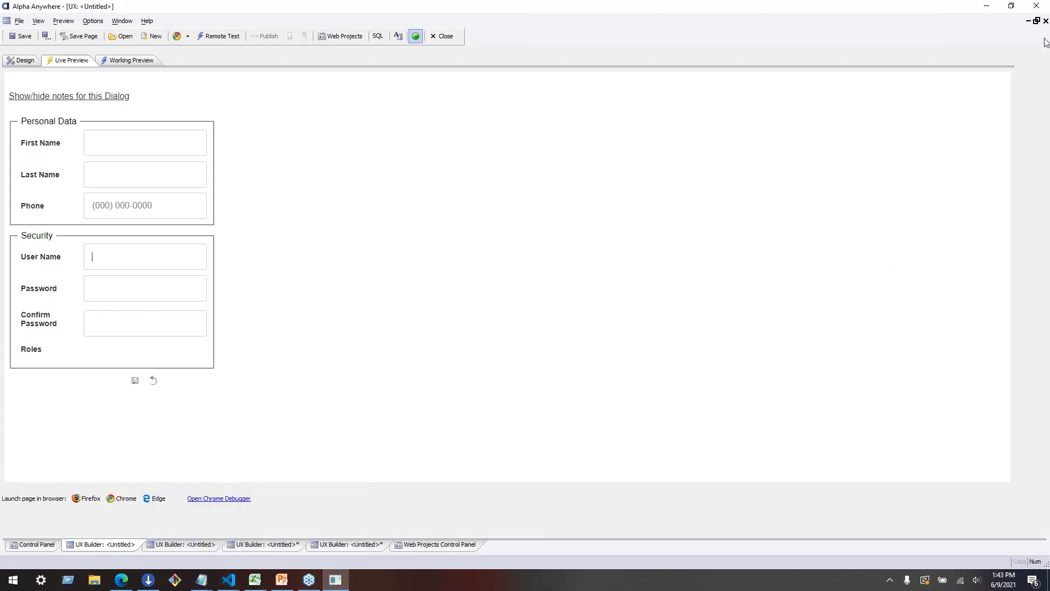
left_click(332, 583)
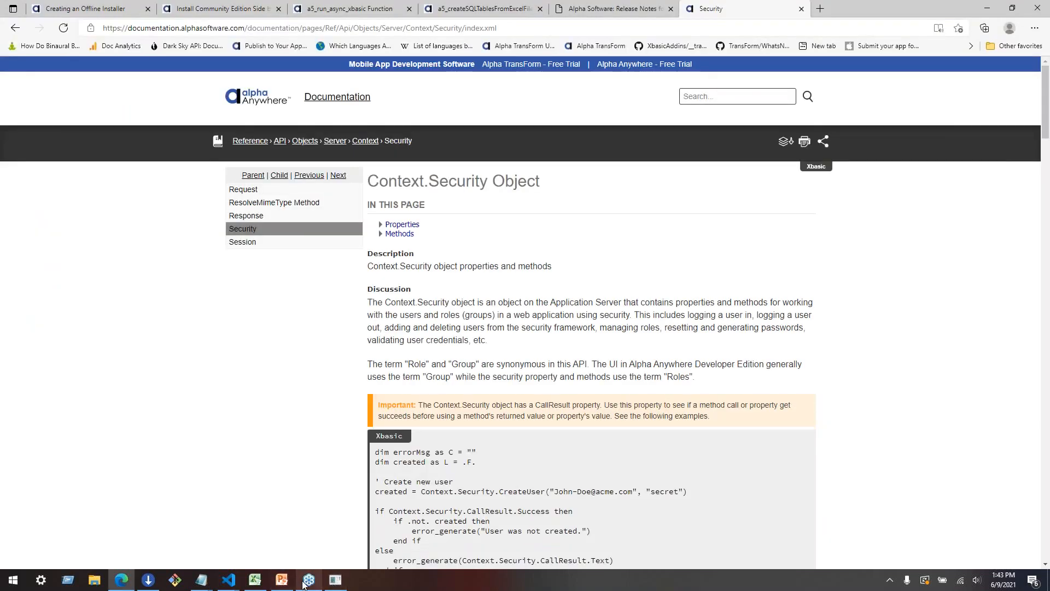
left_click(150, 585)
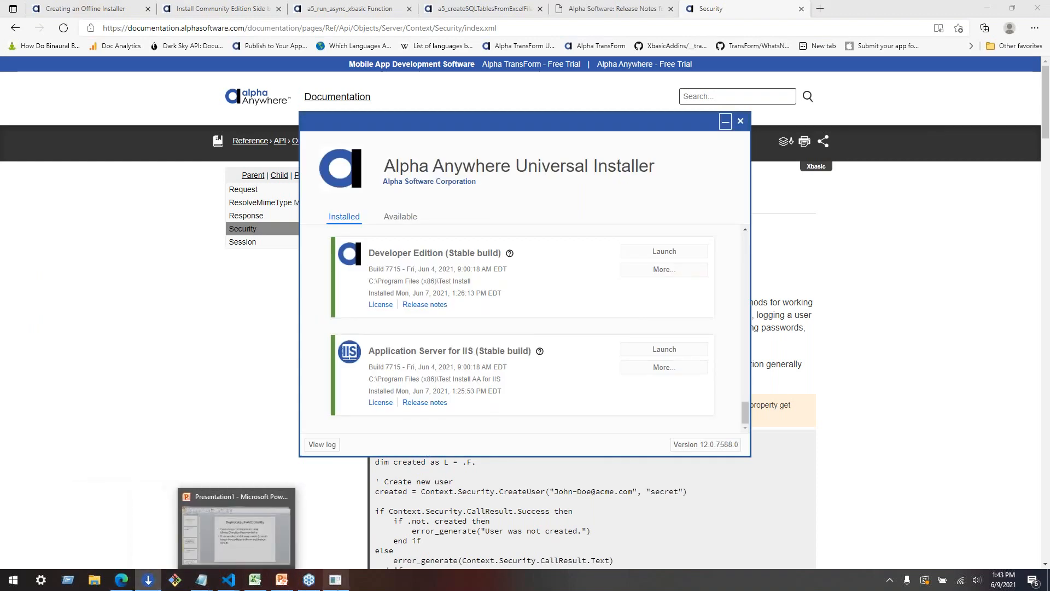
left_click(335, 581)
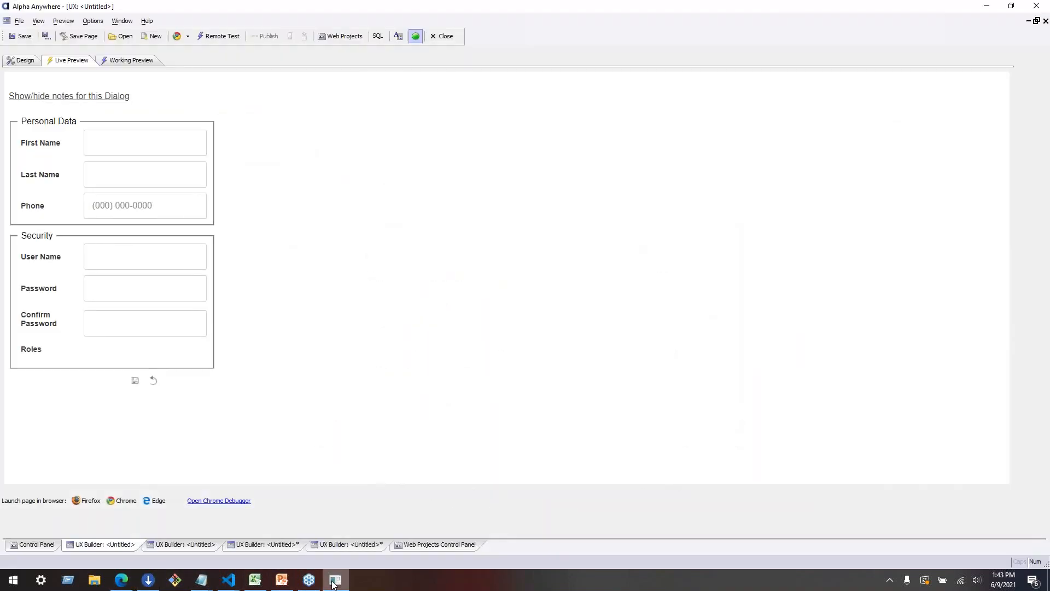
left_click(421, 546)
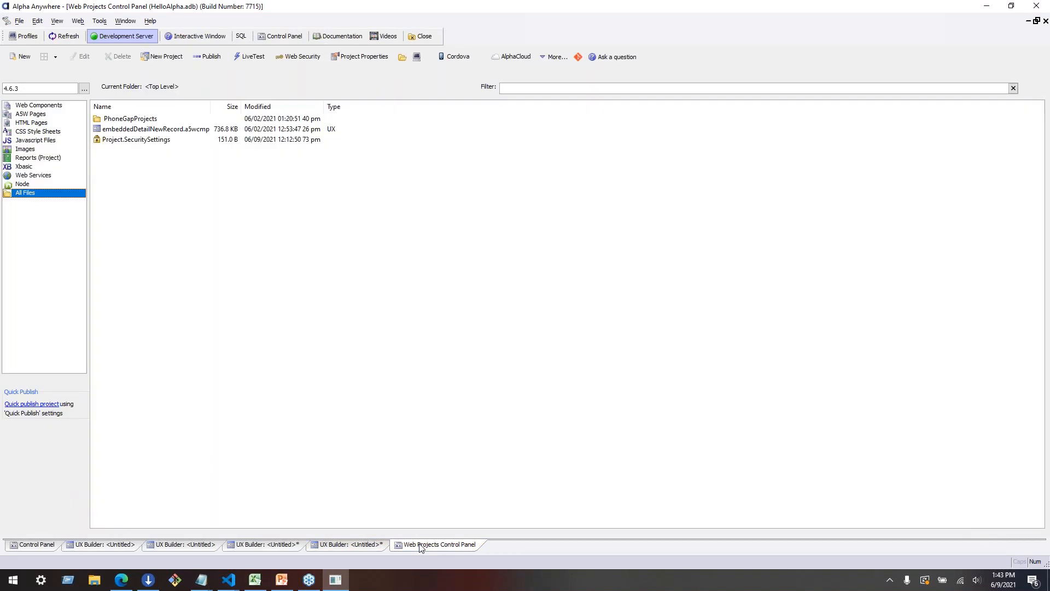
mouse_move(247, 586)
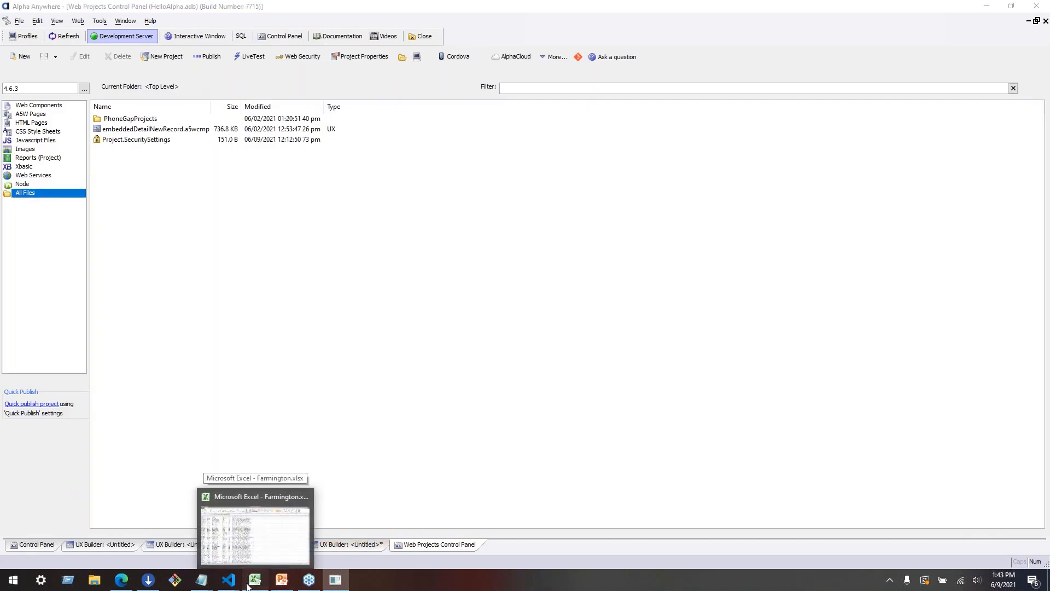
left_click(247, 585)
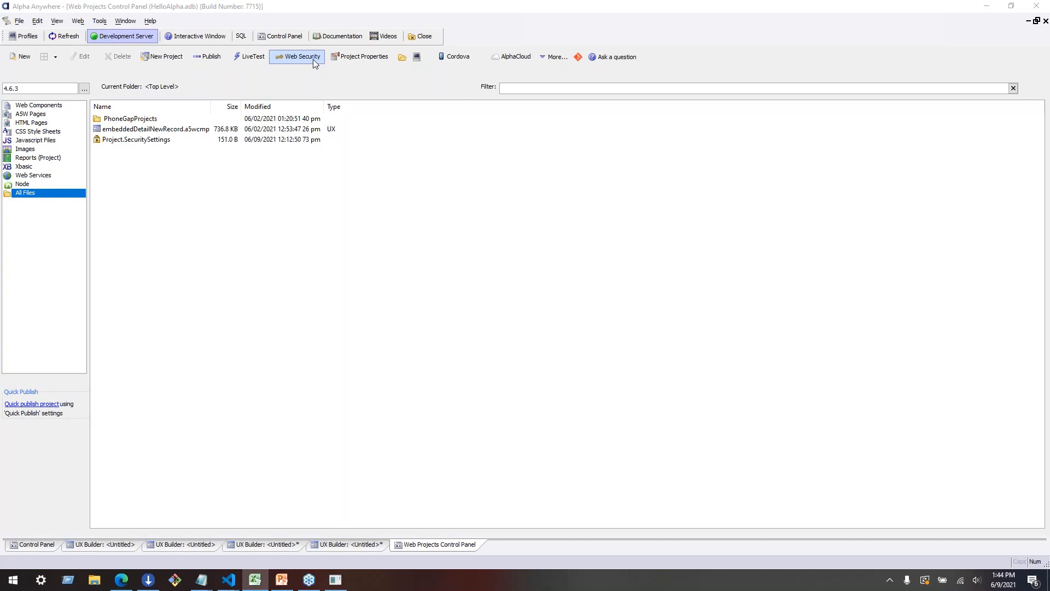
Step: Switch to Edge, search the documentation for "storage connection", and read through the Storage Connections page's settings and Xbasic storage functions
left_click(121, 580)
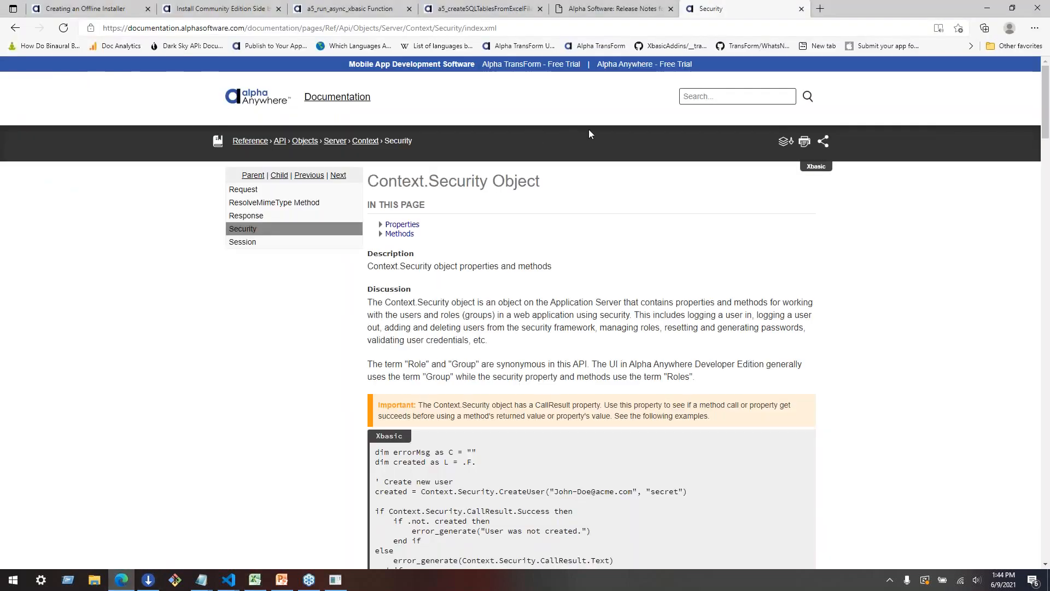
left_click(704, 96)
type("storage connection")
key("Return")
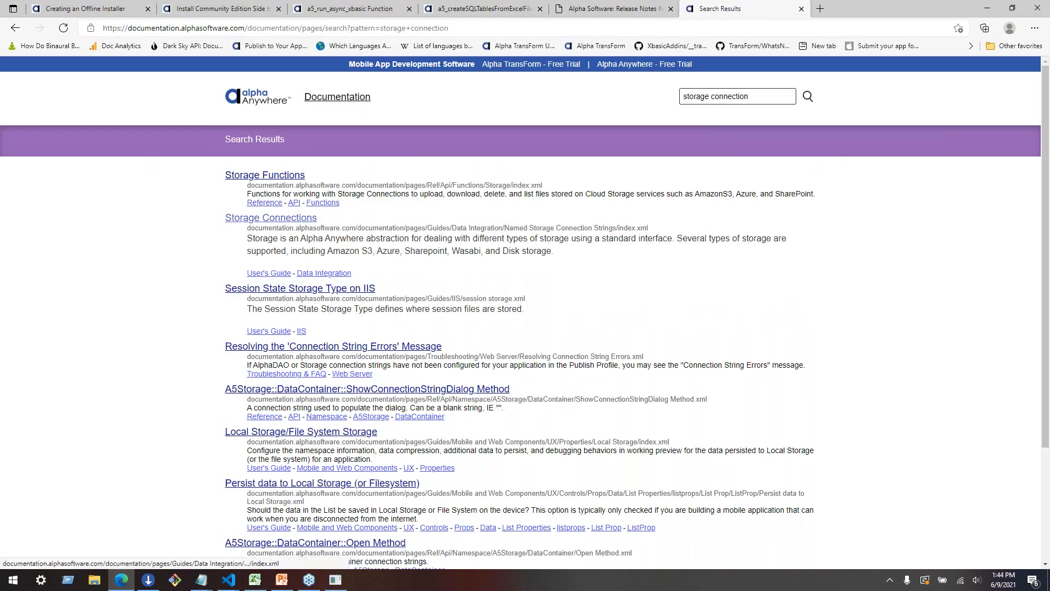
left_click(271, 217)
scroll(602, 312, "down", 20)
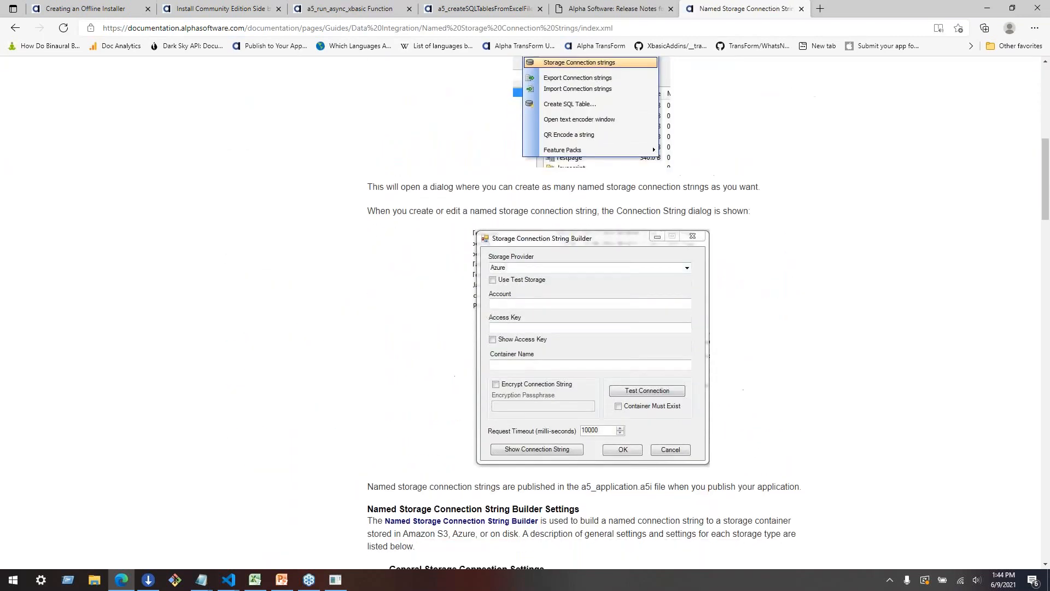
scroll(406, 158, "down", 12)
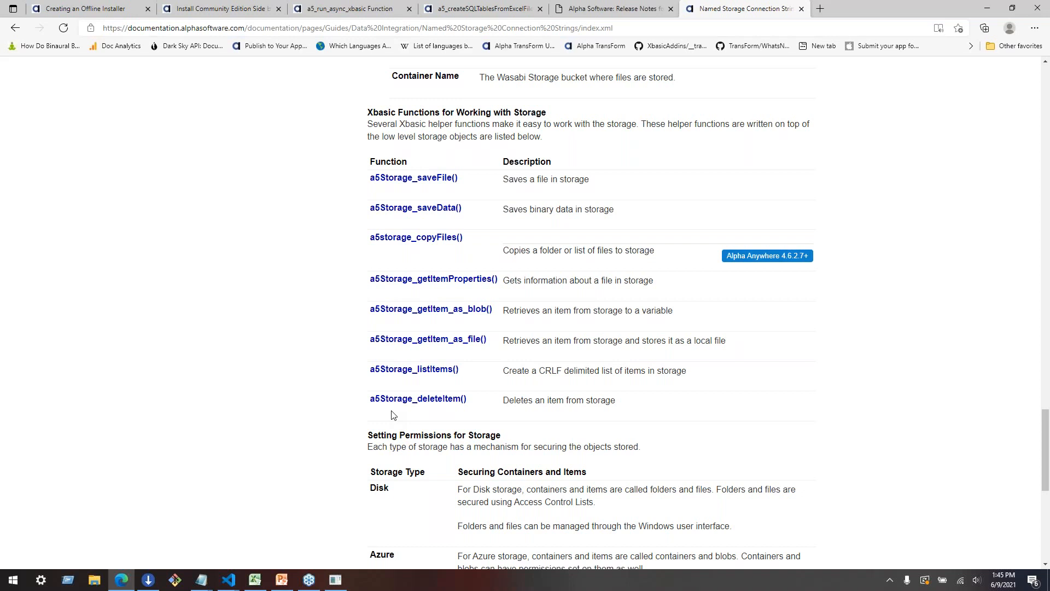
scroll(857, 275, "up", 15)
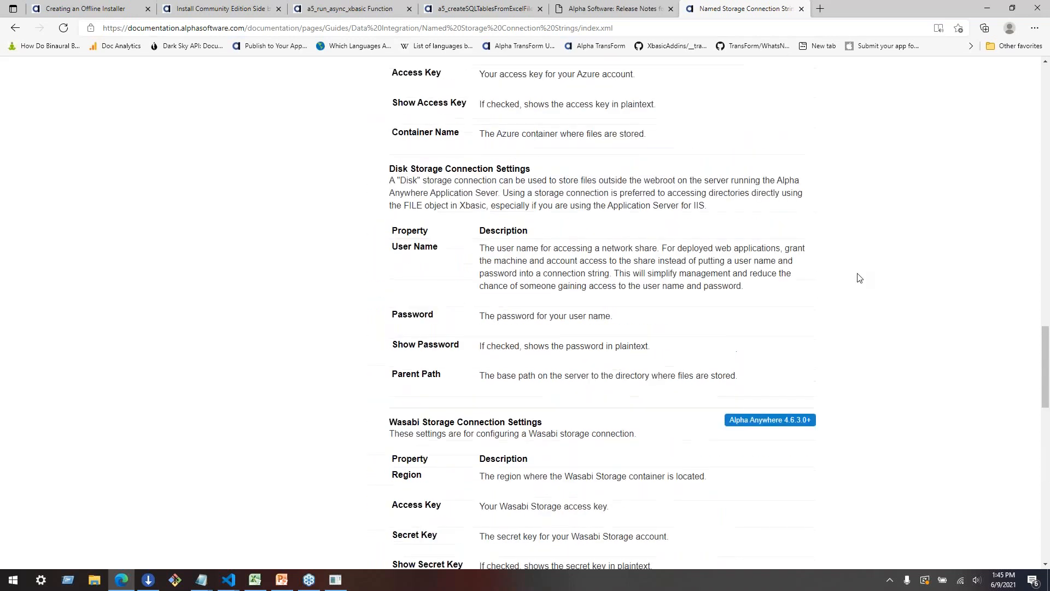
scroll(859, 278, "up", 10)
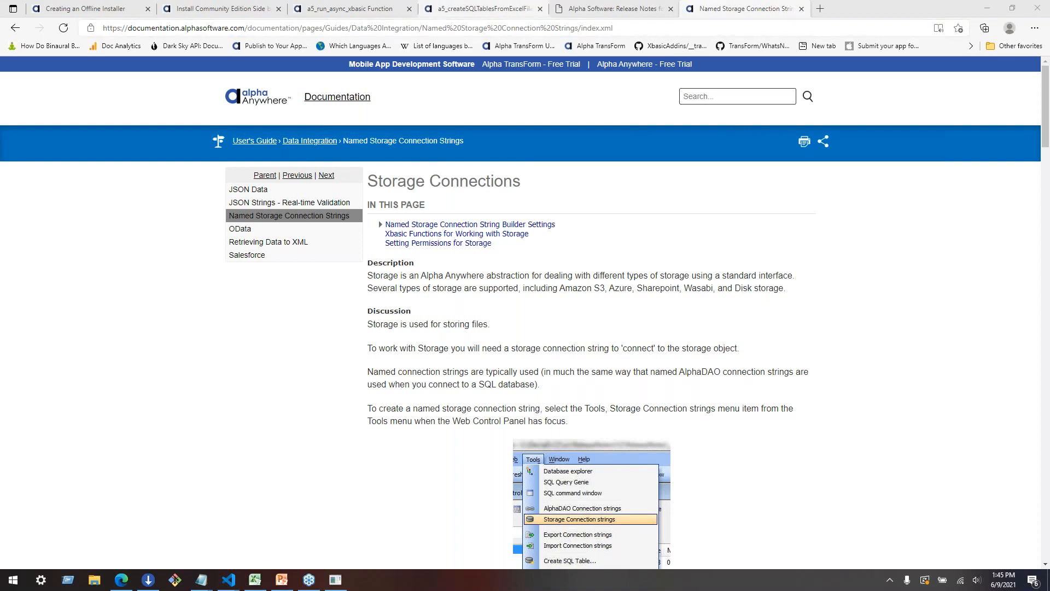
Step: Search the documentation for "stored procedures" and open the Stored Procedures page
left_click(740, 97)
type("stor")
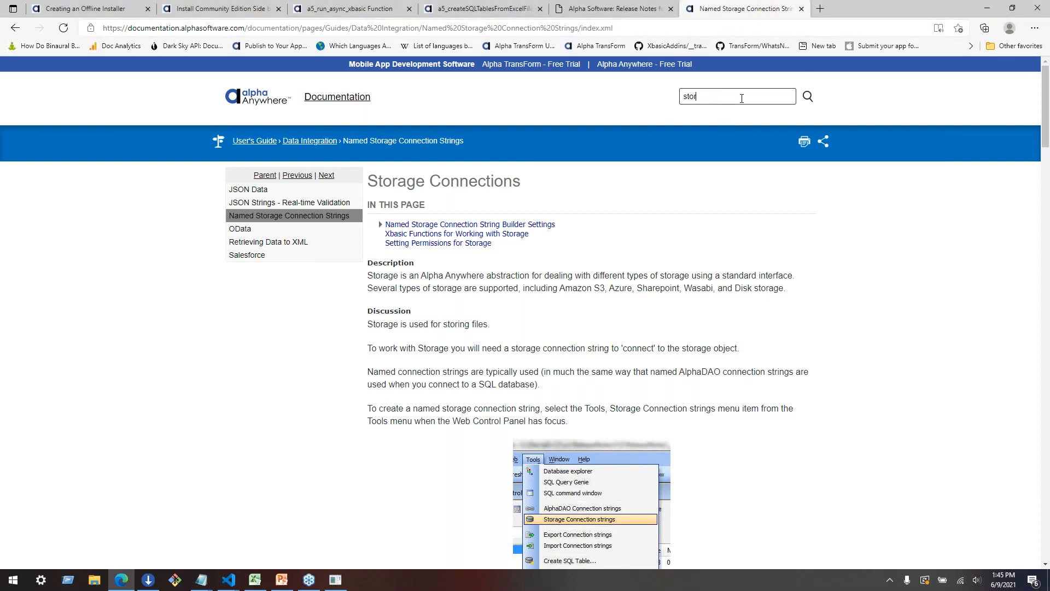
type("ed procedures")
key("Return")
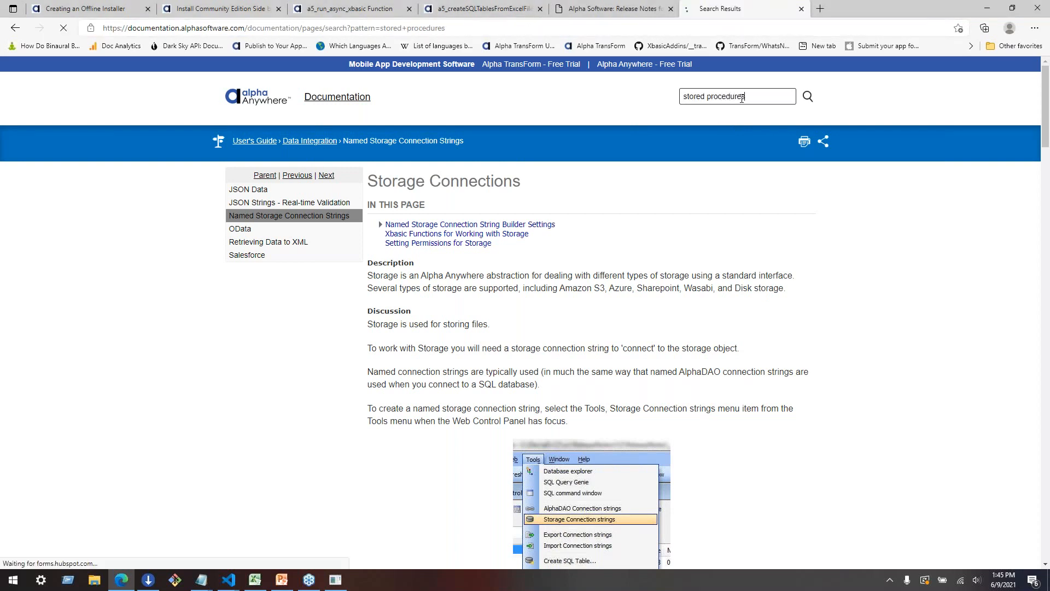
left_click(265, 175)
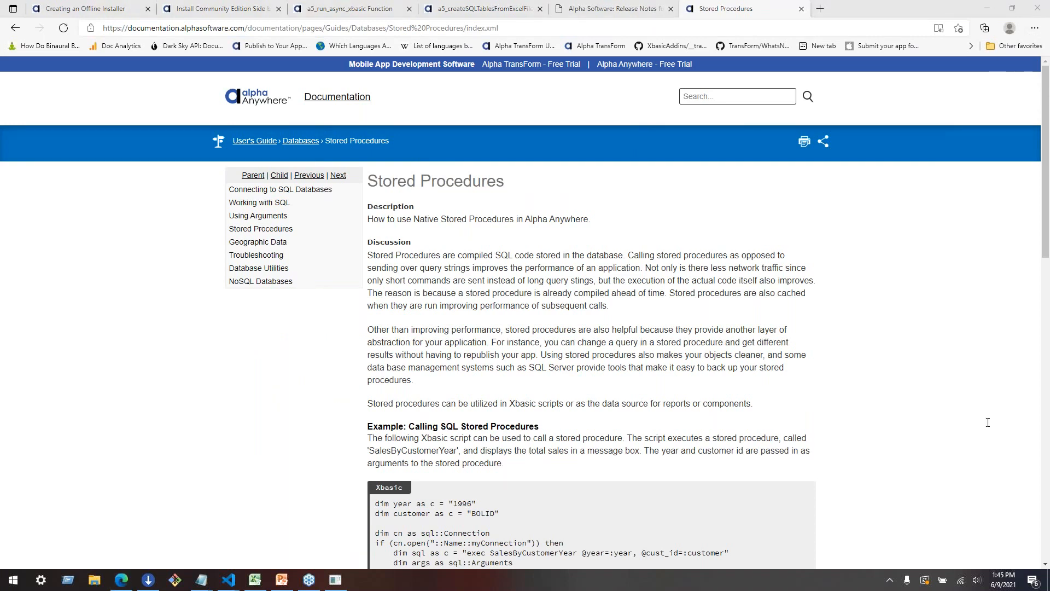
left_click(769, 386)
Step: Search the documentation for "upload s3" and look through the results on file uploads
left_click(743, 92)
type("upload s3")
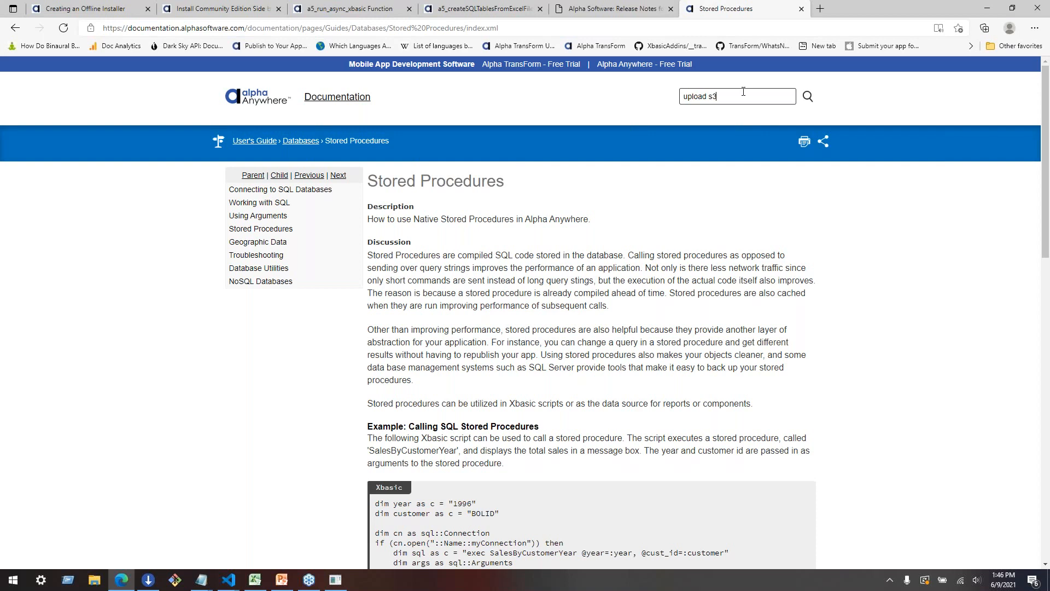
key("Return")
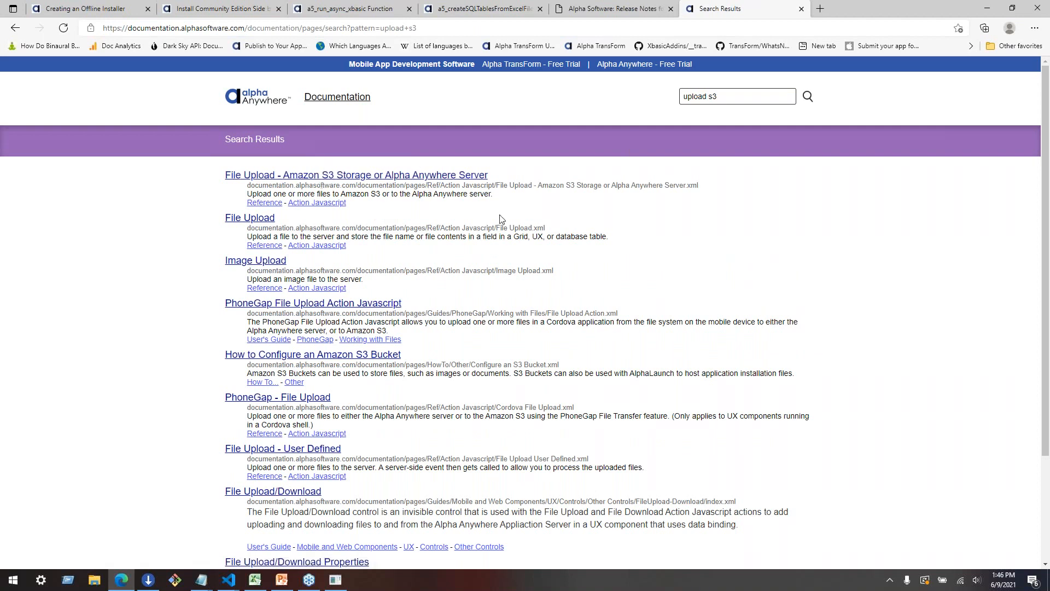
scroll(501, 219, "down", 3)
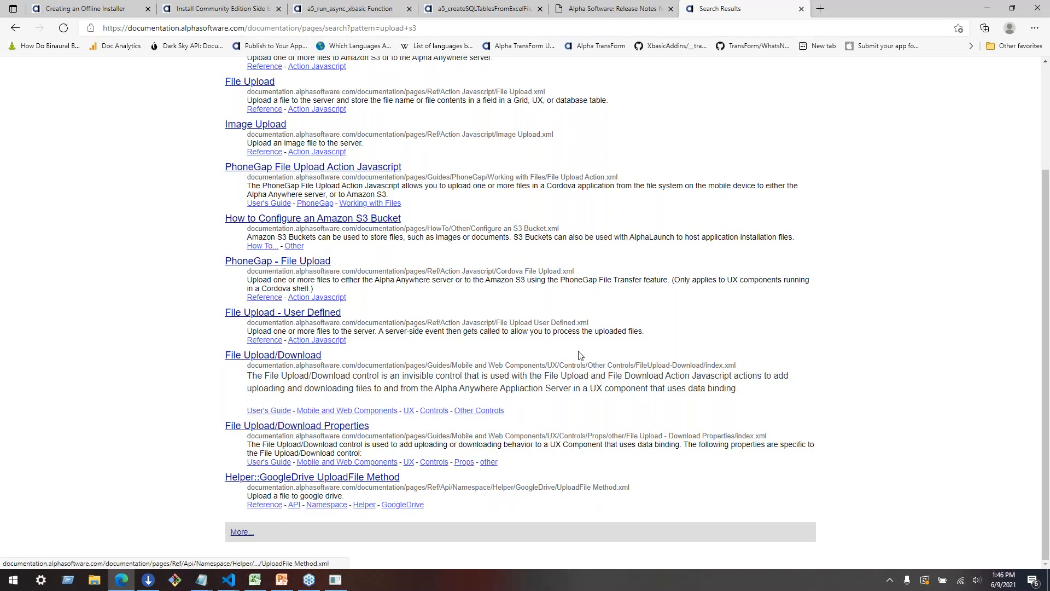
scroll(579, 352, "up", 3)
scroll(390, 437, "down", 3)
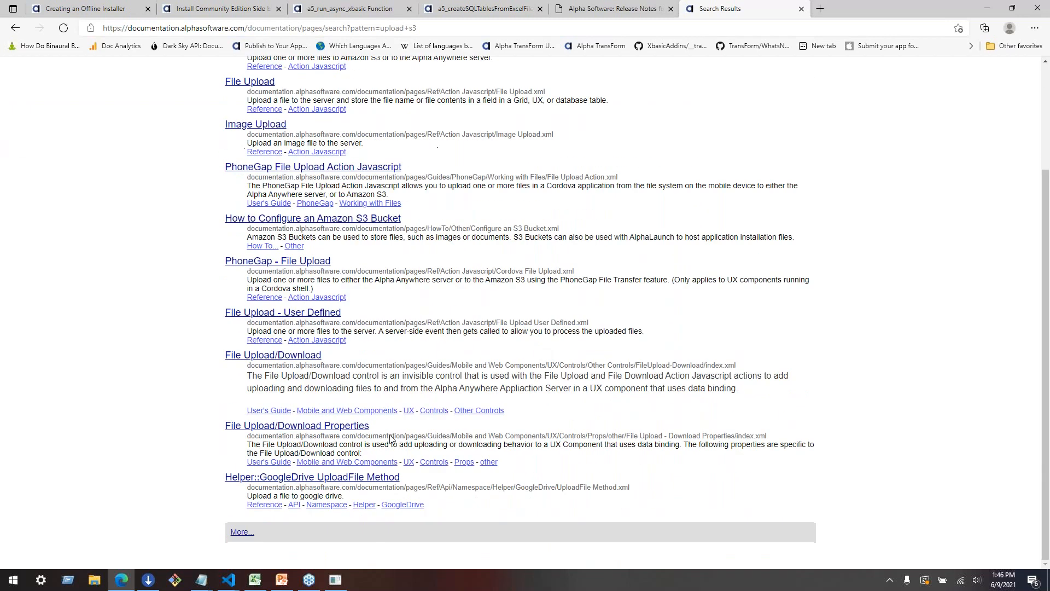
Step: Open the a5storage_copyFiles Function page from the next batch of search results and examine its syntax and arguments
left_click(240, 533)
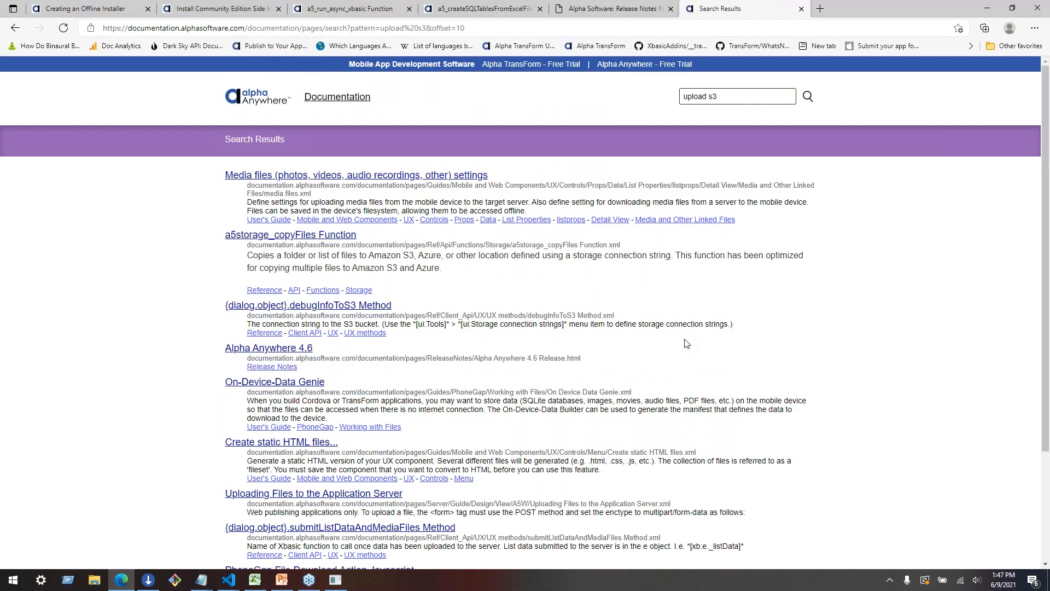
left_click(290, 235)
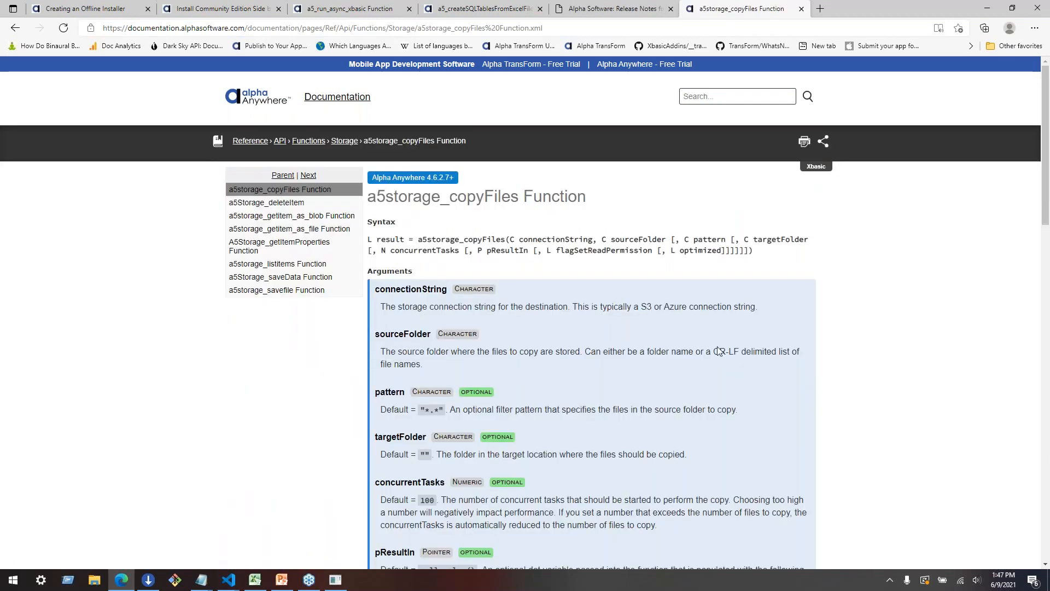
scroll(471, 269, "down", 1)
scroll(470, 264, "down", 5)
scroll(438, 230, "up", 6)
double_click(406, 195)
scroll(501, 326, "down", 1)
double_click(398, 214)
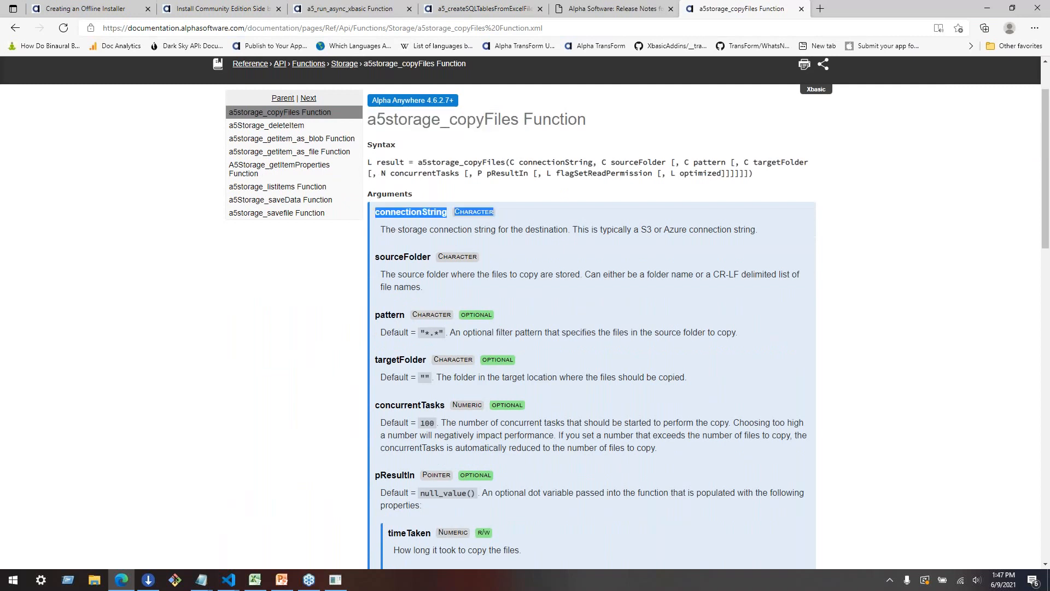
Step: Read through the a5storage_copyFiles optional flags, return value, discussion and the Xbasic example that copies .jpg files to an S3 bucket
double_click(543, 162)
scroll(549, 298, "down", 15)
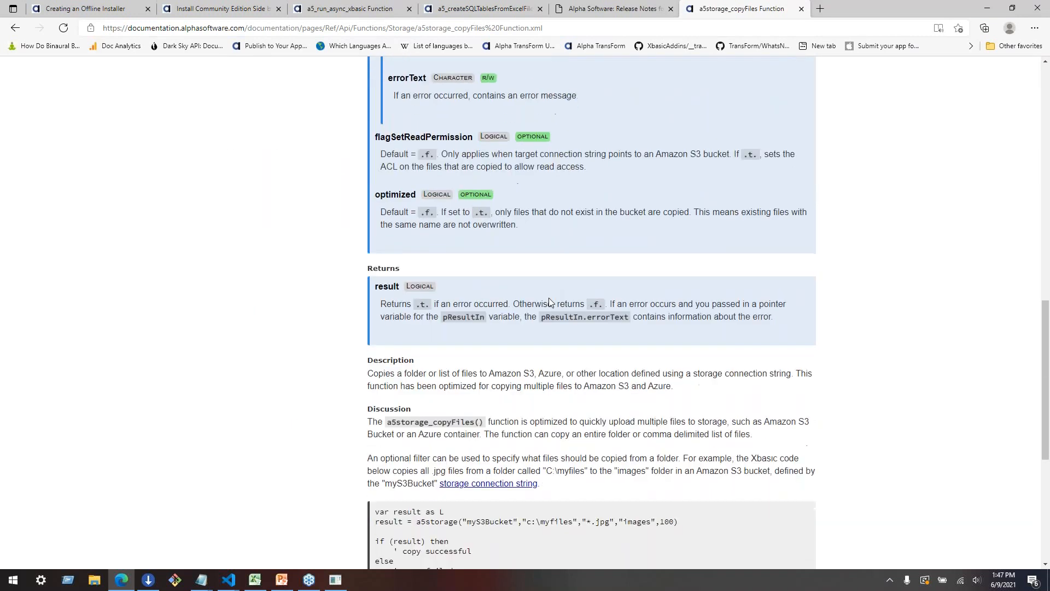
double_click(491, 280)
left_click(533, 271)
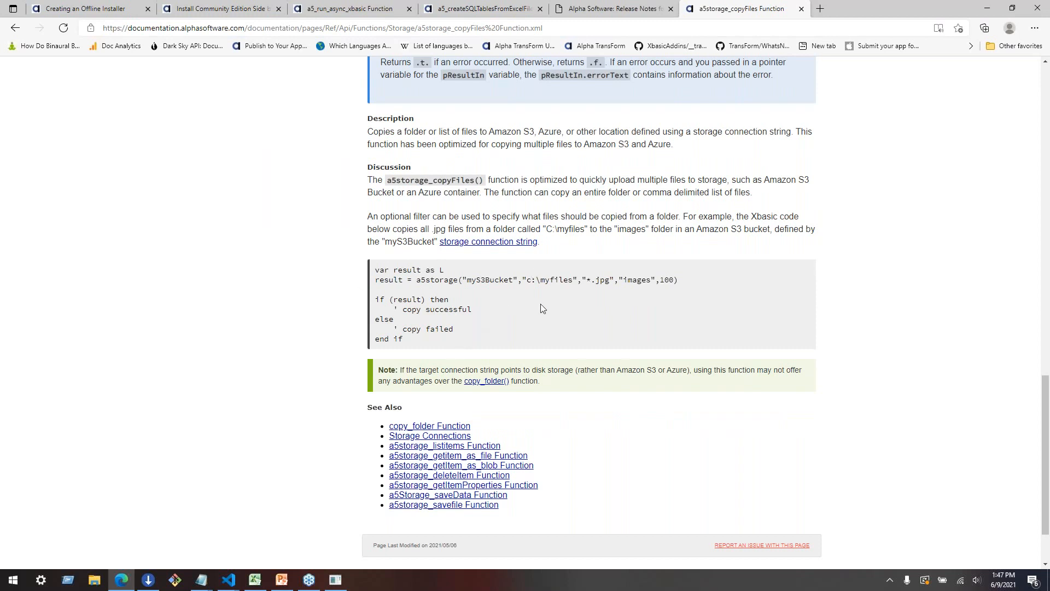
scroll(541, 304, "up", 9)
scroll(540, 305, "up", 7)
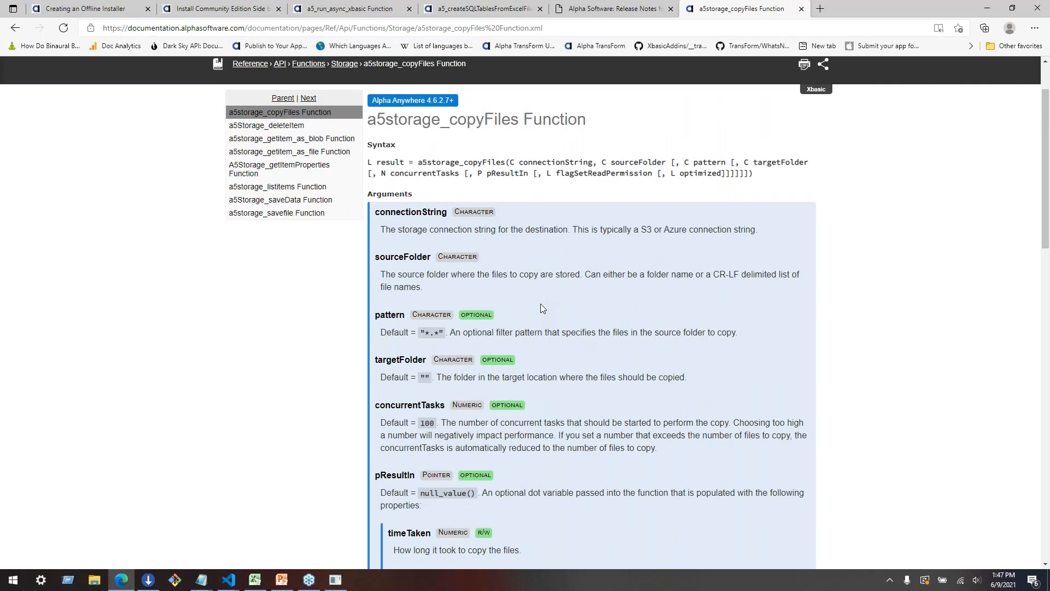
scroll(541, 309, "down", 10)
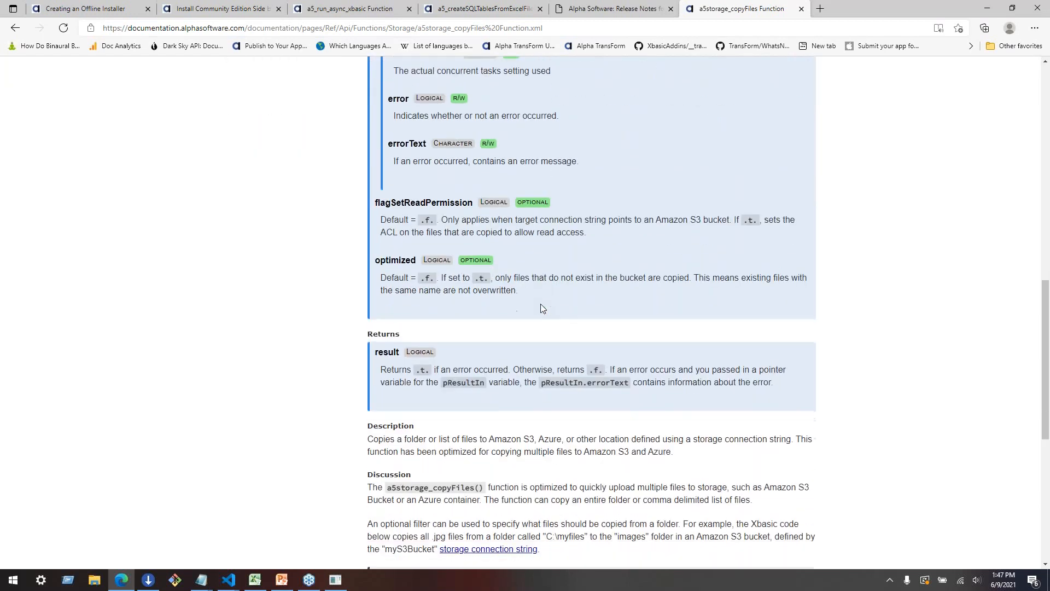
scroll(541, 308, "down", 3)
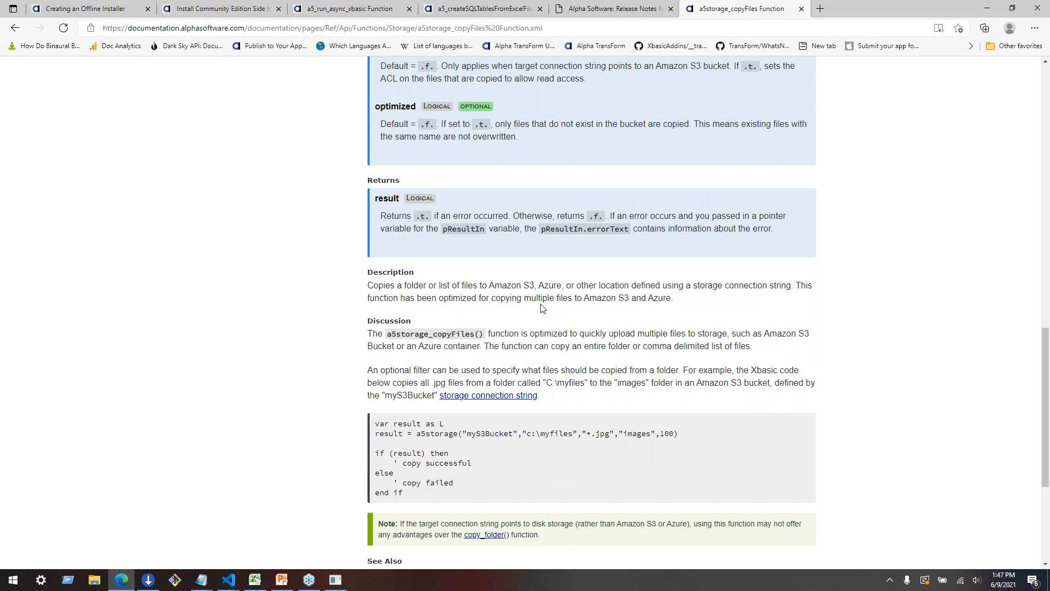
scroll(541, 308, "down", 3)
Step: Open the linked copy_folder() page, review its arguments and example, and return to the a5storage_copyFiles page
left_click(486, 381)
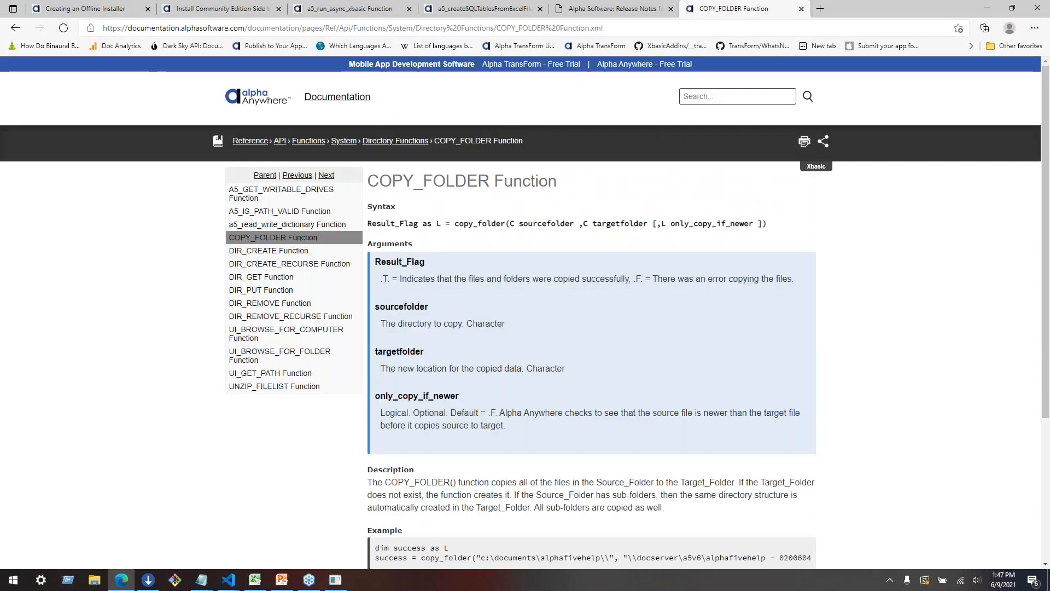
scroll(525, 306, "down", 3)
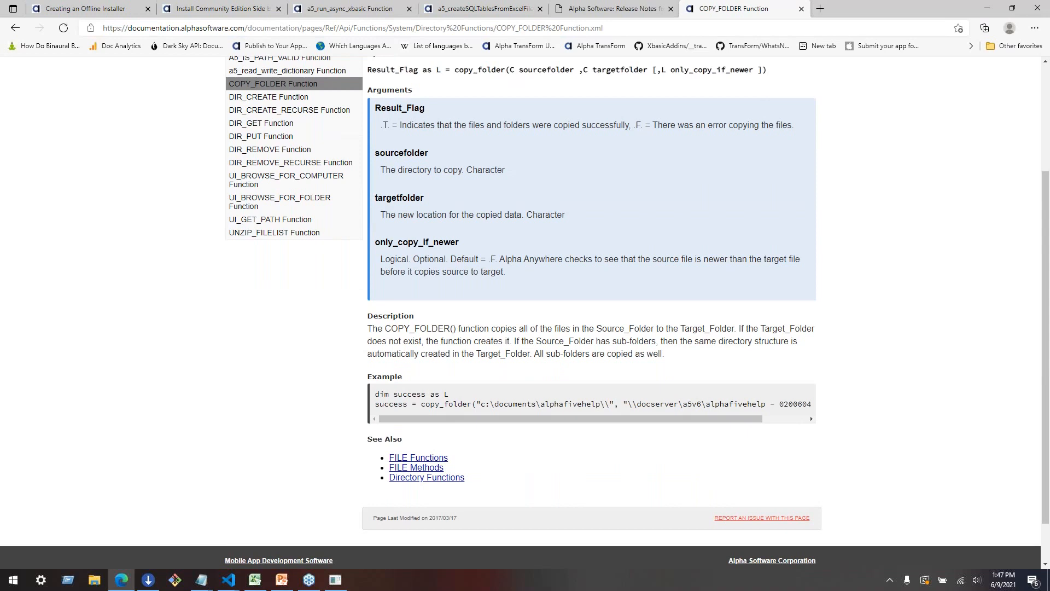
left_click_drag(574, 421, 415, 403)
scroll(563, 297, "up", 3)
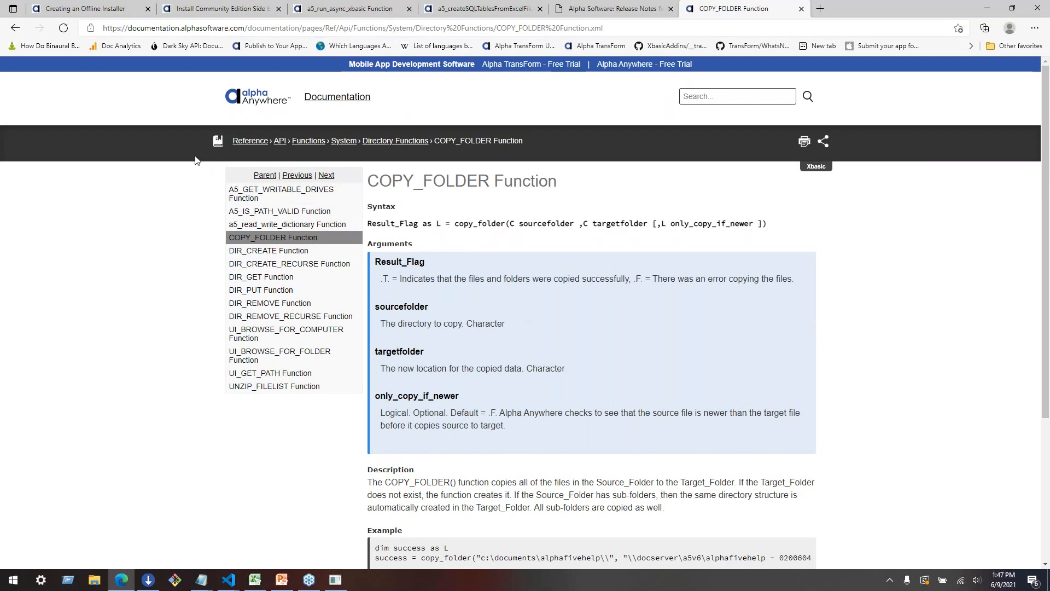
left_click(12, 29)
scroll(595, 287, "up", 10)
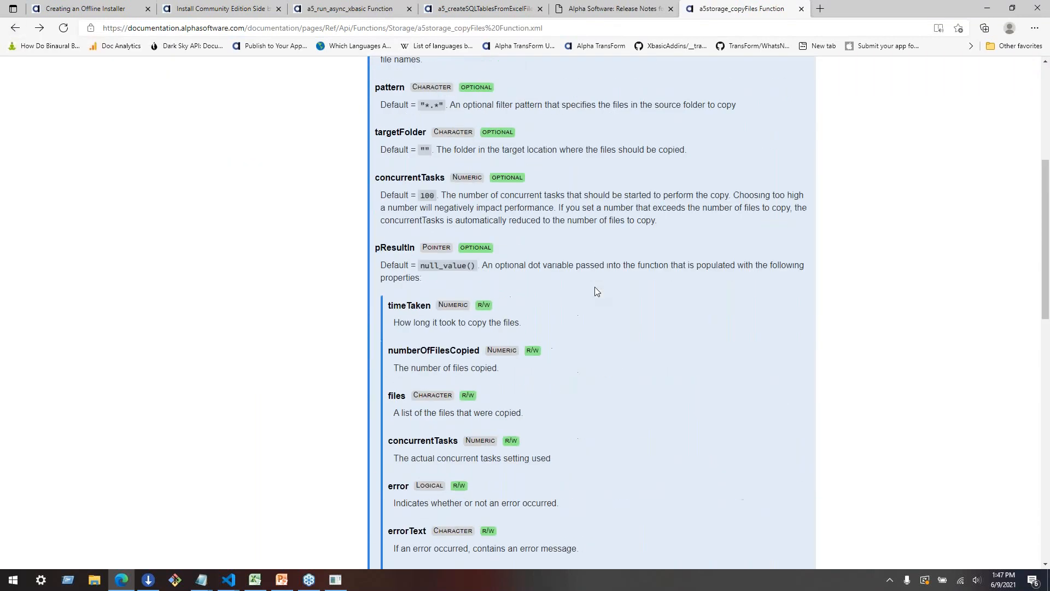
scroll(596, 286, "up", 2)
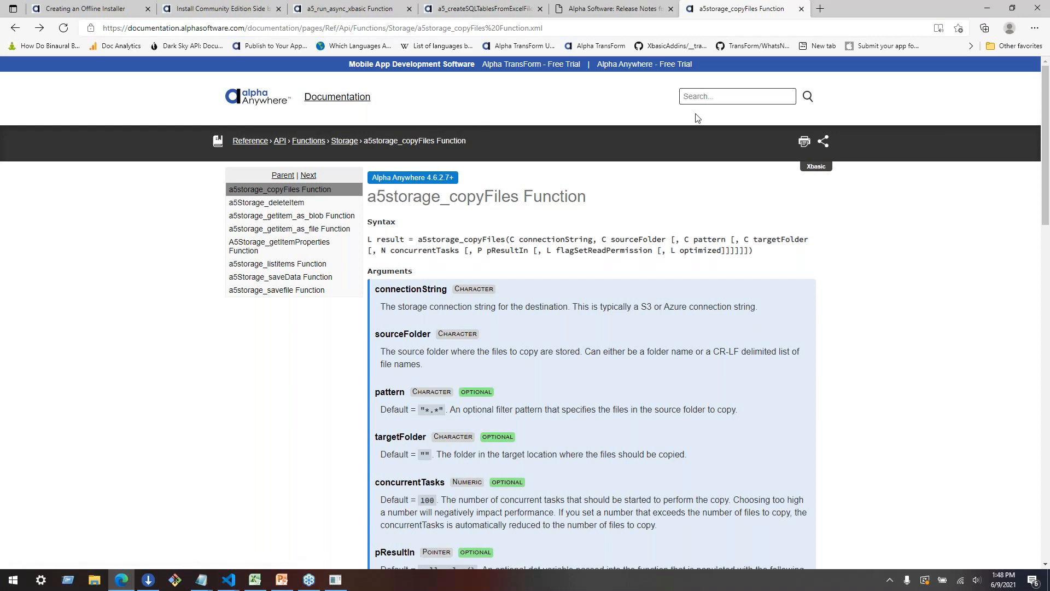
Step: Search the documentation for "tabbed ui security" and open the Tabbed UI Properties page
left_click(704, 95)
type("tabbed ui security")
key("Return")
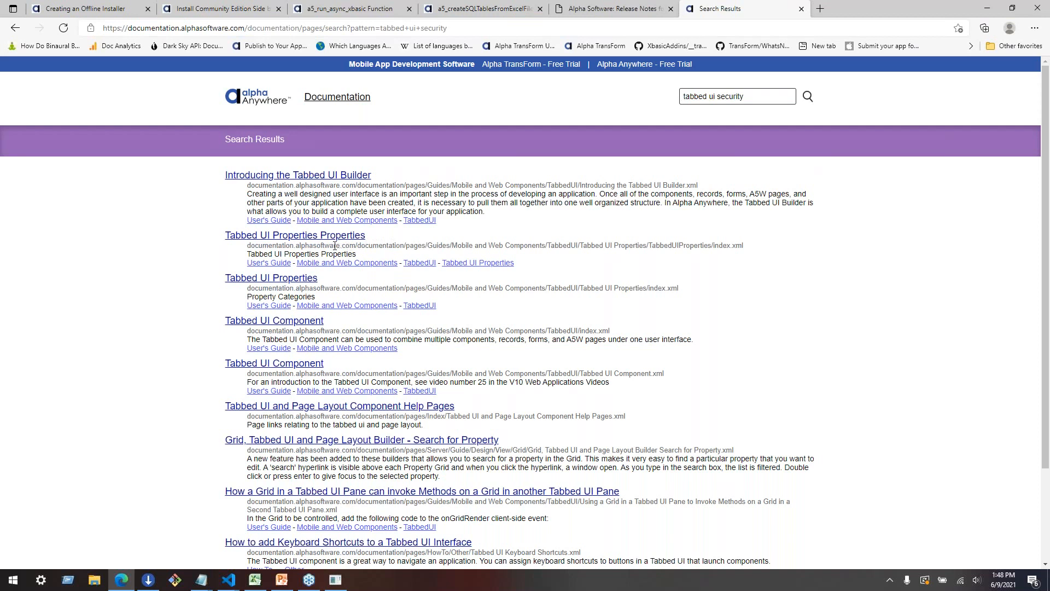
left_click(272, 279)
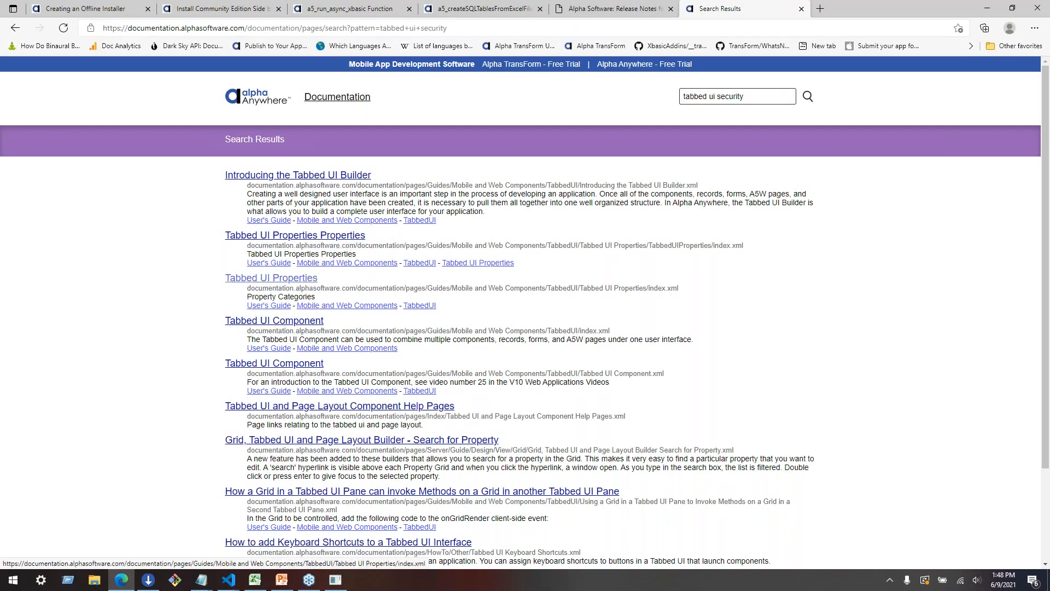
Step: Find the Advanced Properties category of the Tabbed UI and open its "Store security groups in database" page
scroll(536, 380, "down", 3)
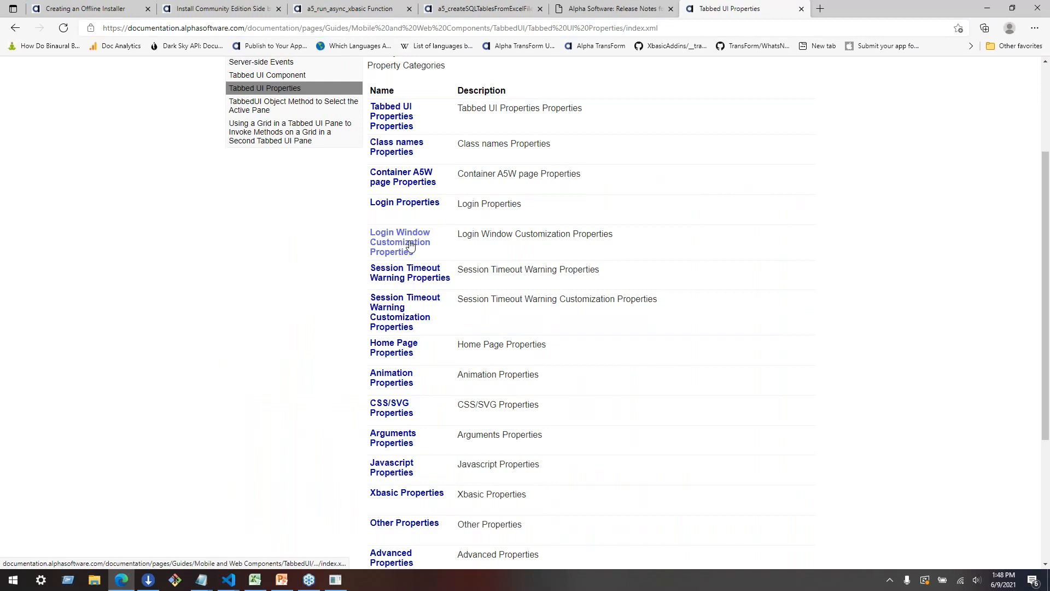
scroll(411, 247, "down", 4)
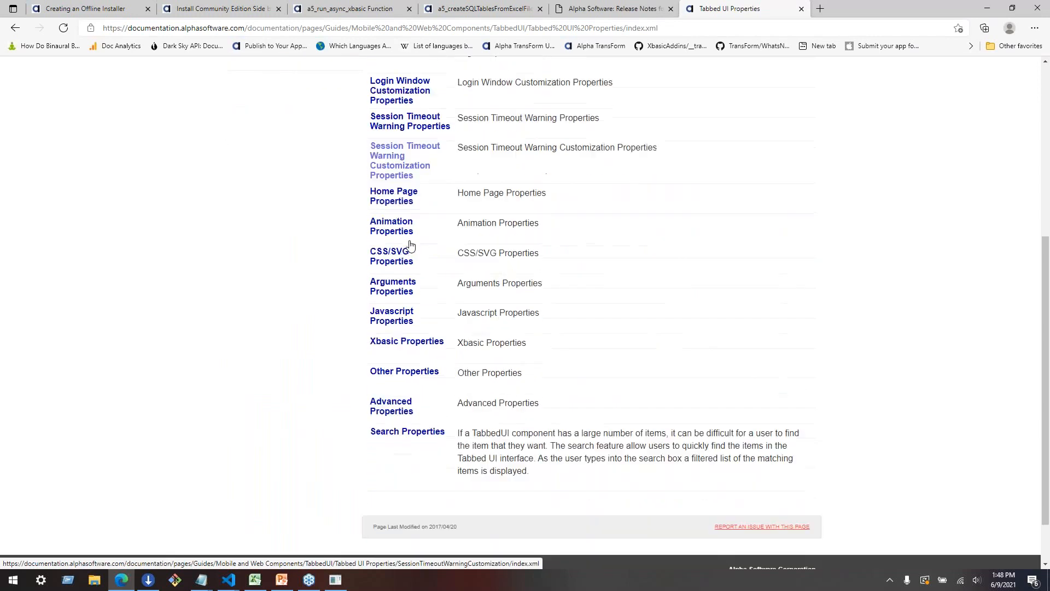
left_click(381, 345)
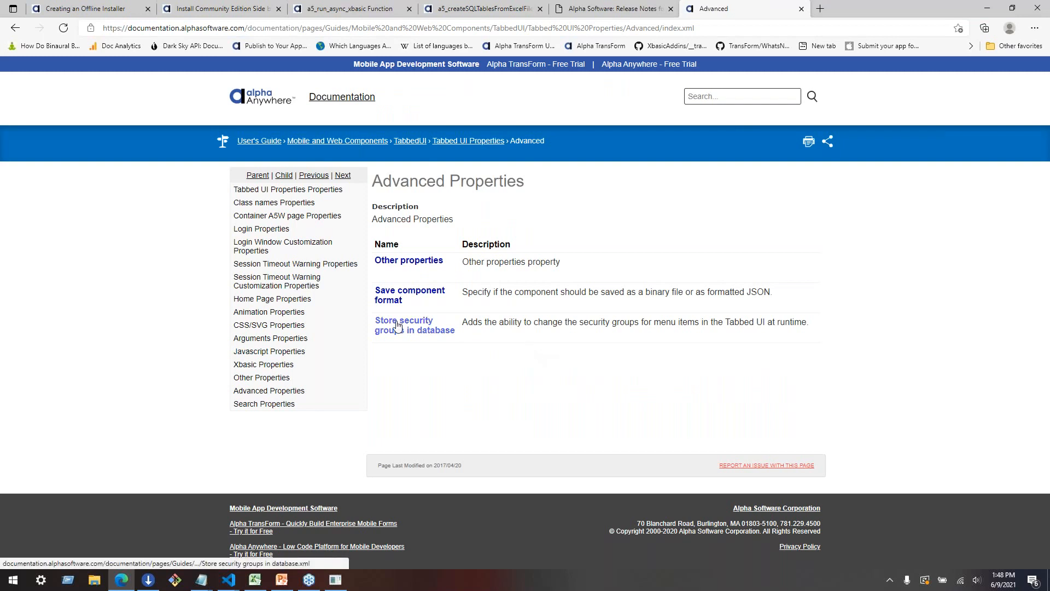
left_click(398, 326)
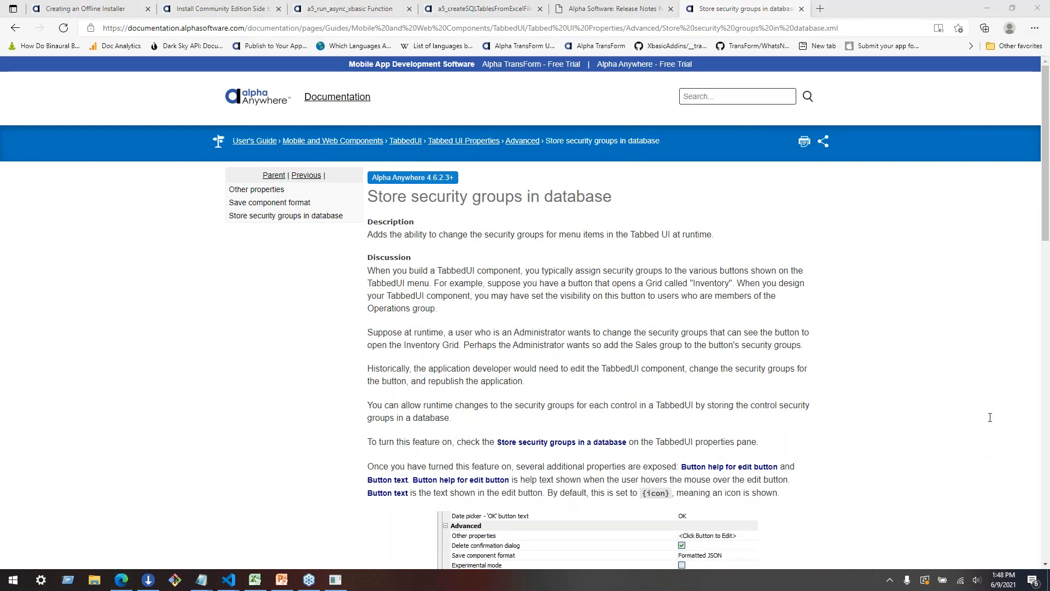
Step: Read through how to enable storing Tabbed UI security groups in a database, including the property settings and the runtime Security Groups dialog
scroll(745, 367, "down", 10)
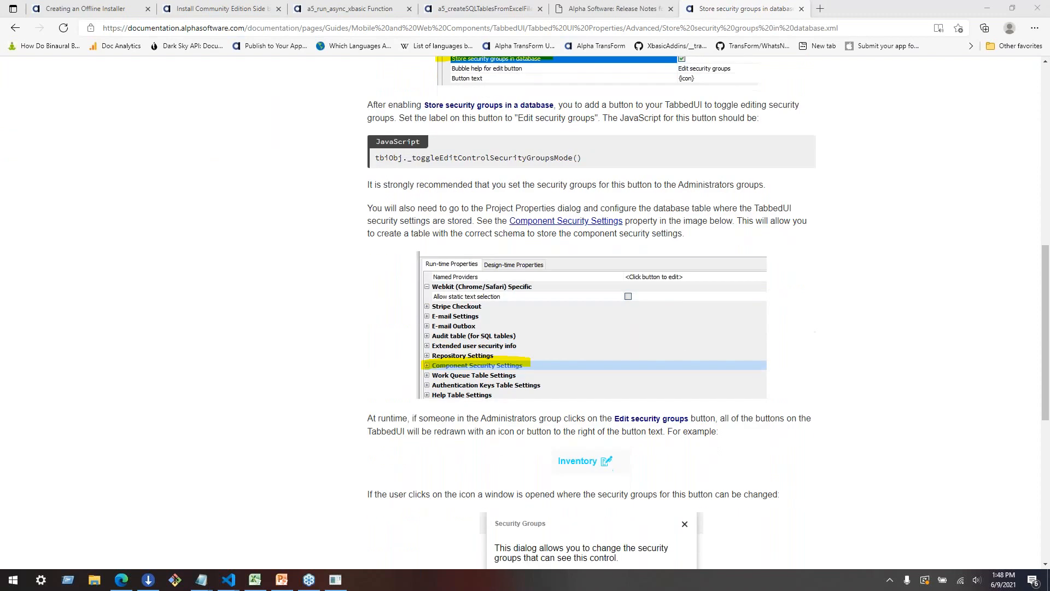
scroll(706, 312, "down", 3)
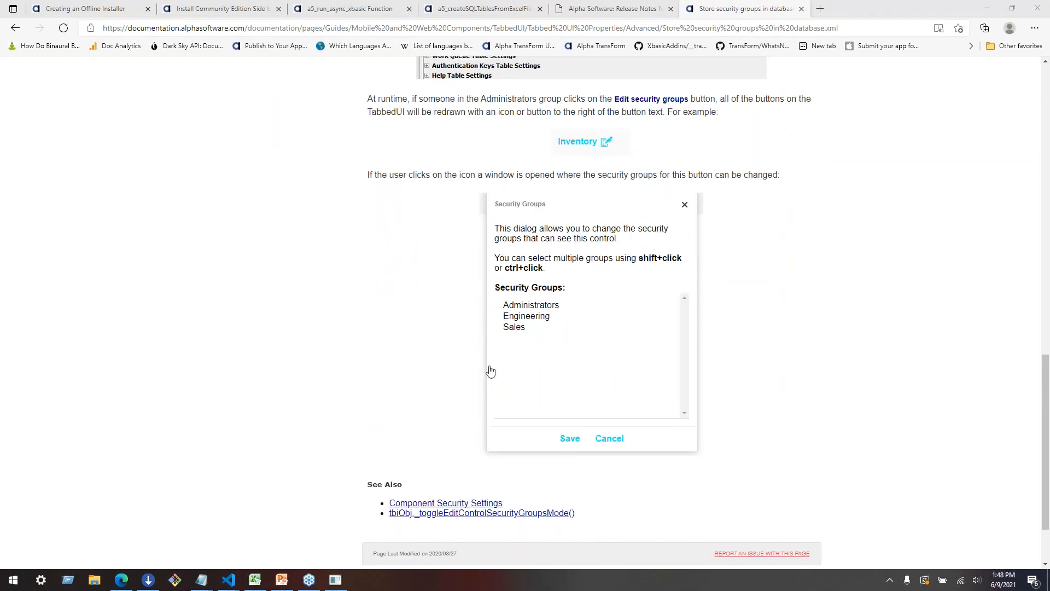
scroll(490, 371, "up", 1)
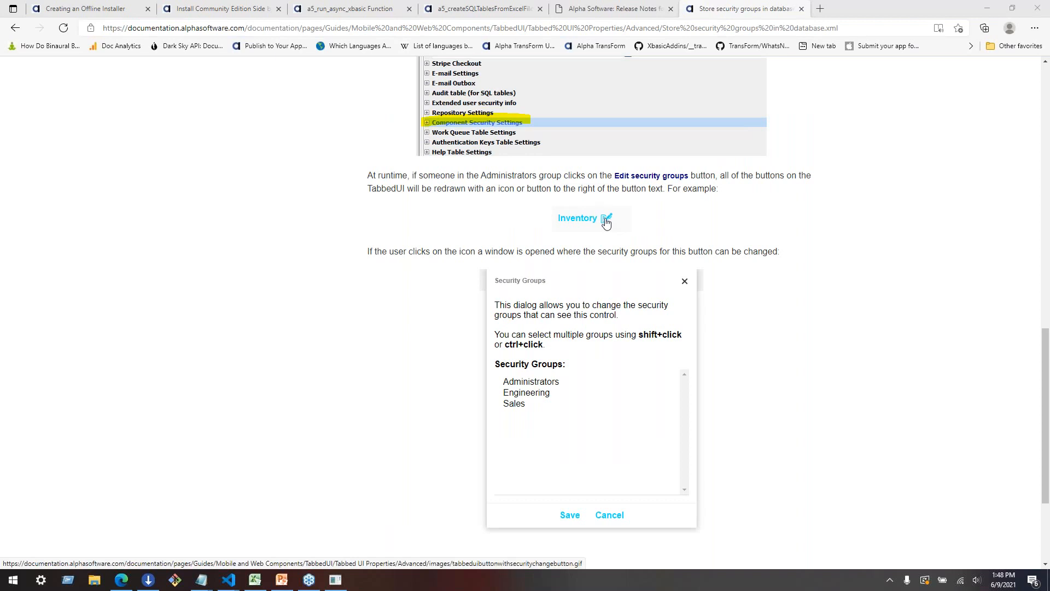
scroll(605, 224, "up", 1)
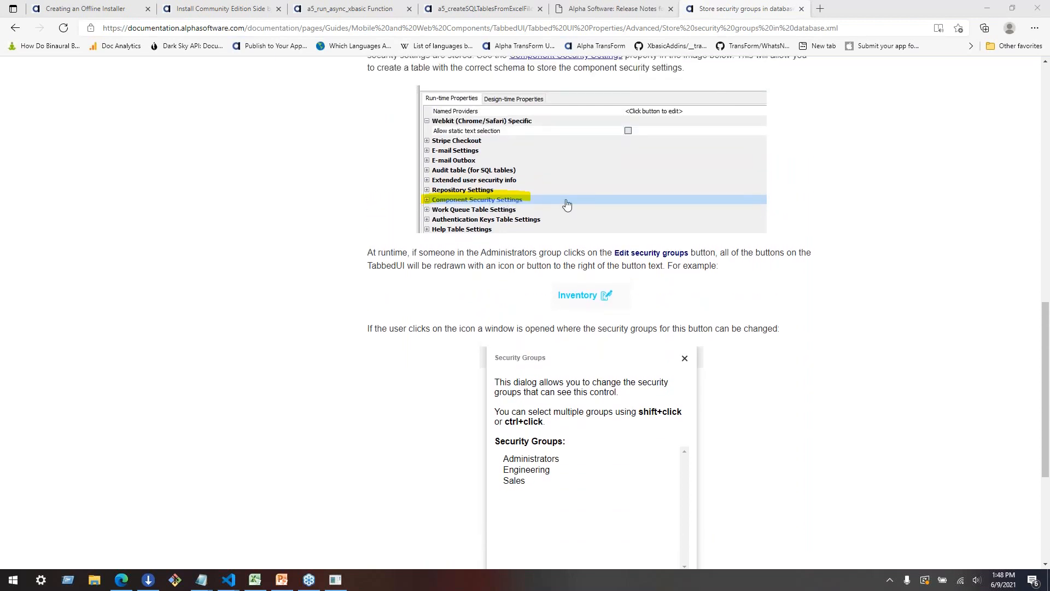
scroll(565, 204, "up", 8)
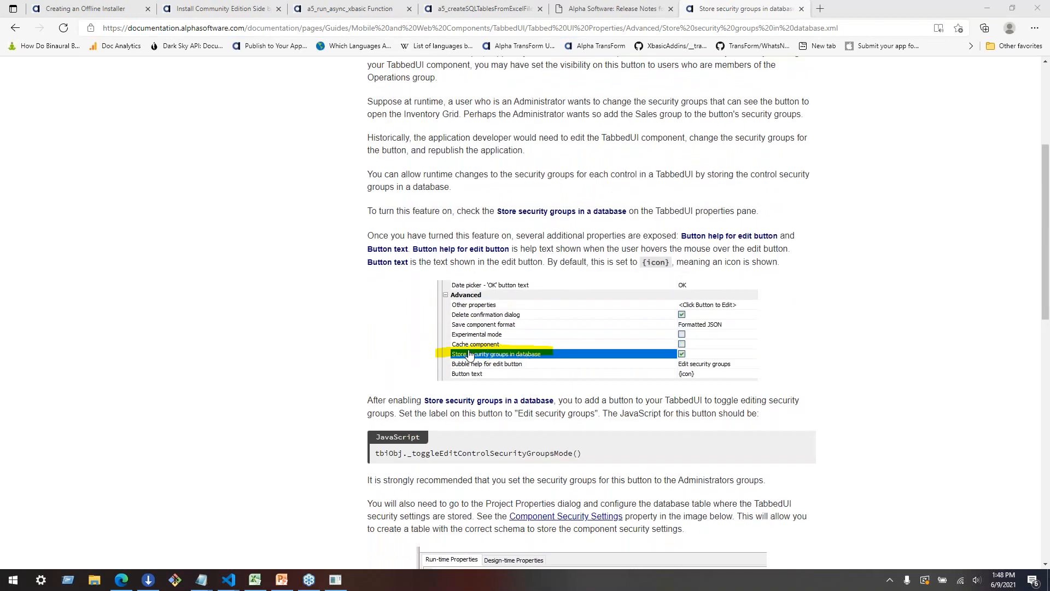
scroll(507, 354, "up", 4)
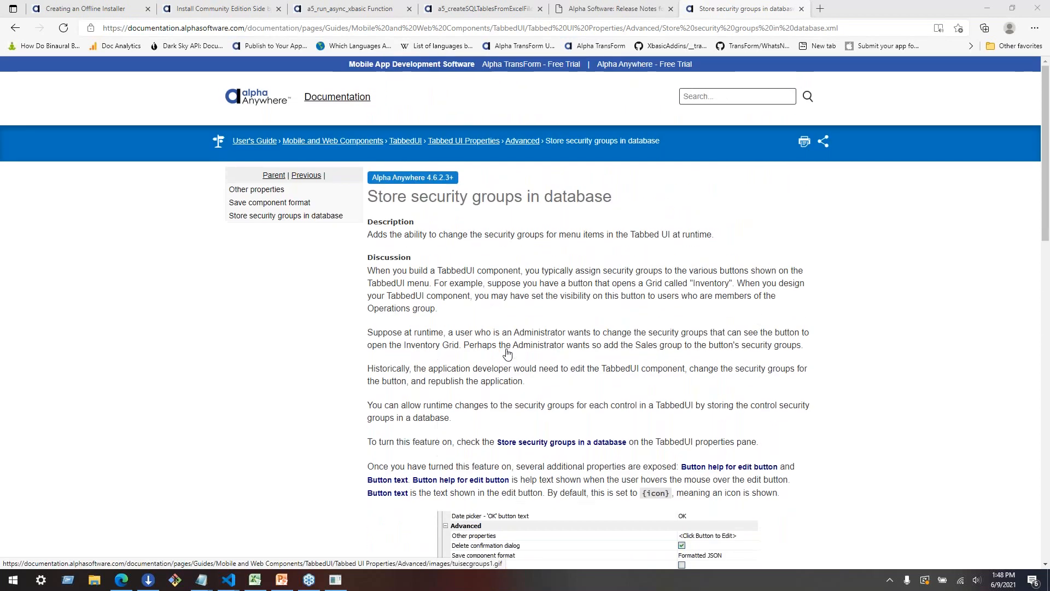
scroll(508, 354, "down", 20)
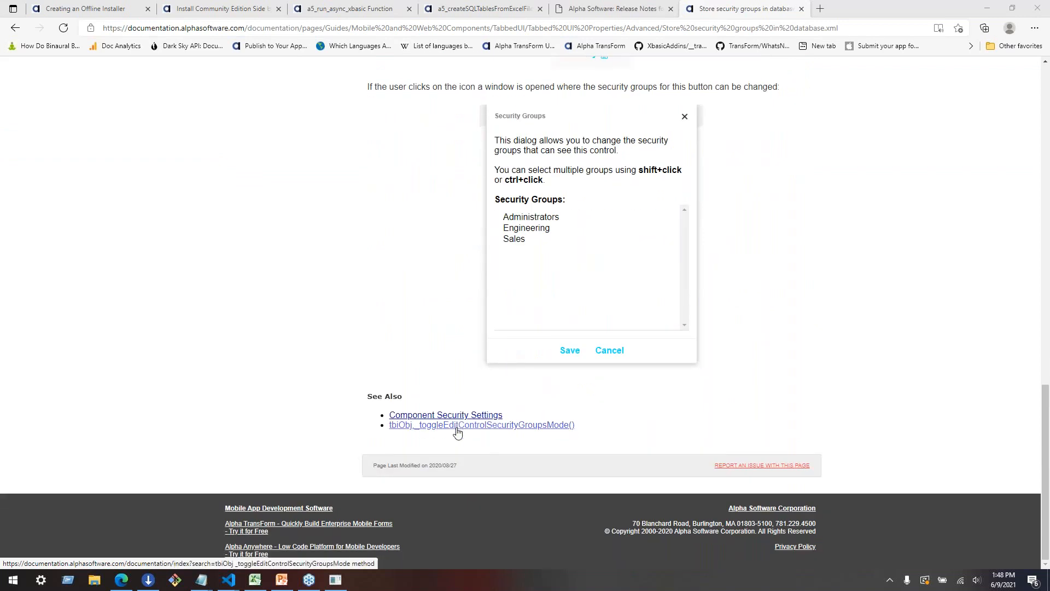
Step: Check the linked tbiObj._toggleEditControlSecurityGroupsMode() method page and return to the start of the "Store security groups in database" page
left_click(456, 428)
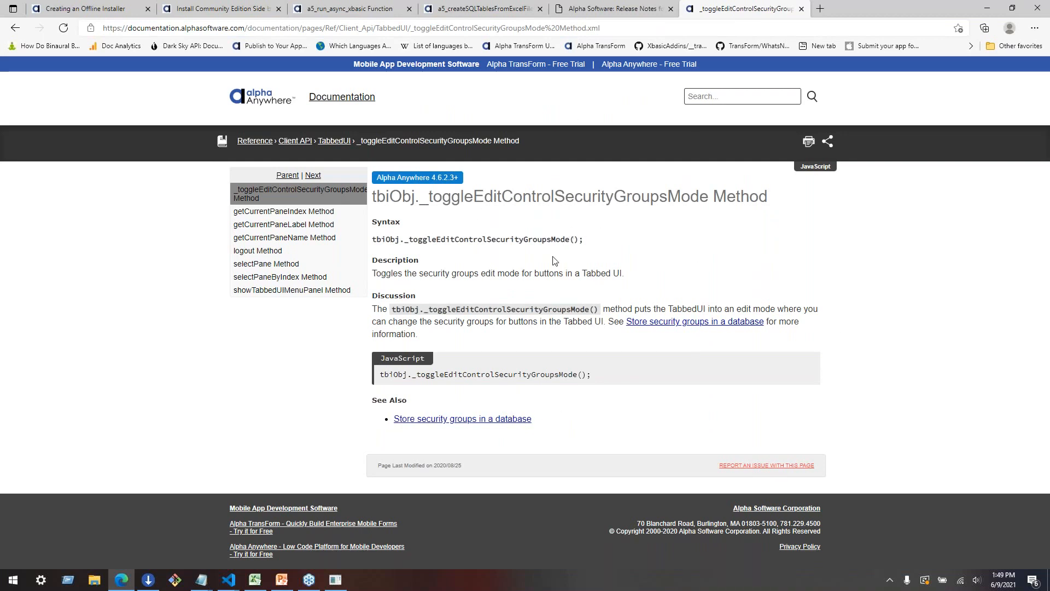
left_click(16, 30)
scroll(362, 239, "up", 10)
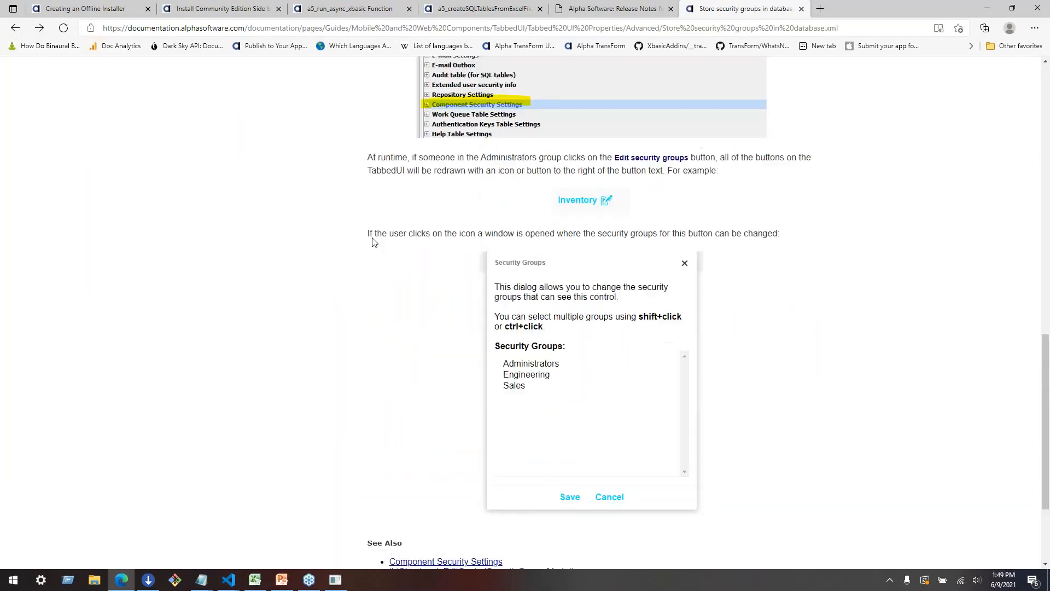
scroll(372, 241, "up", 7)
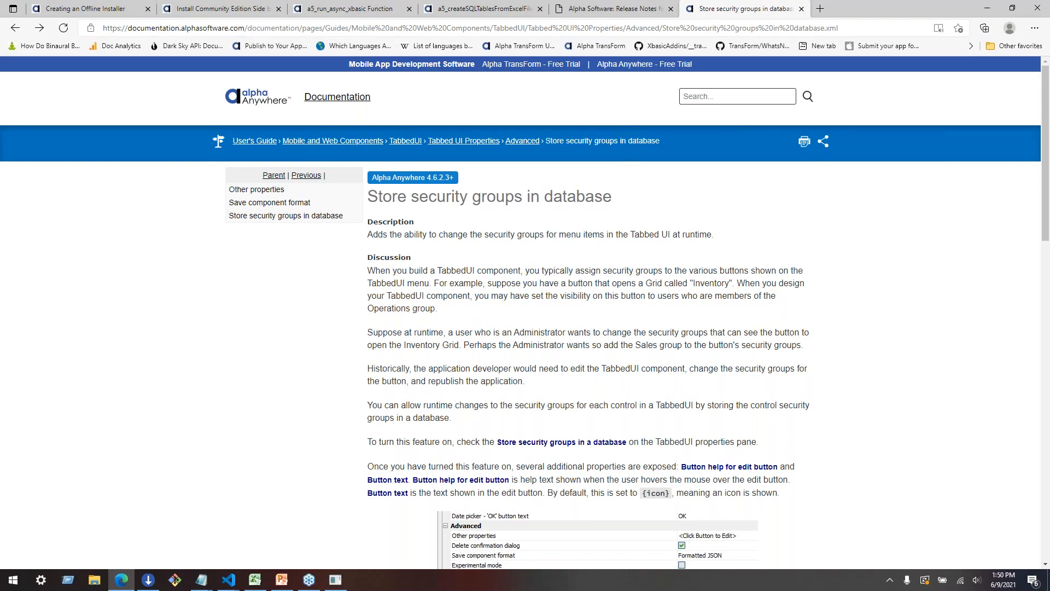
Step: Search the documentation for "context.security logged in users"
left_click(785, 96)
type("conontext.security logged in users")
key("Return")
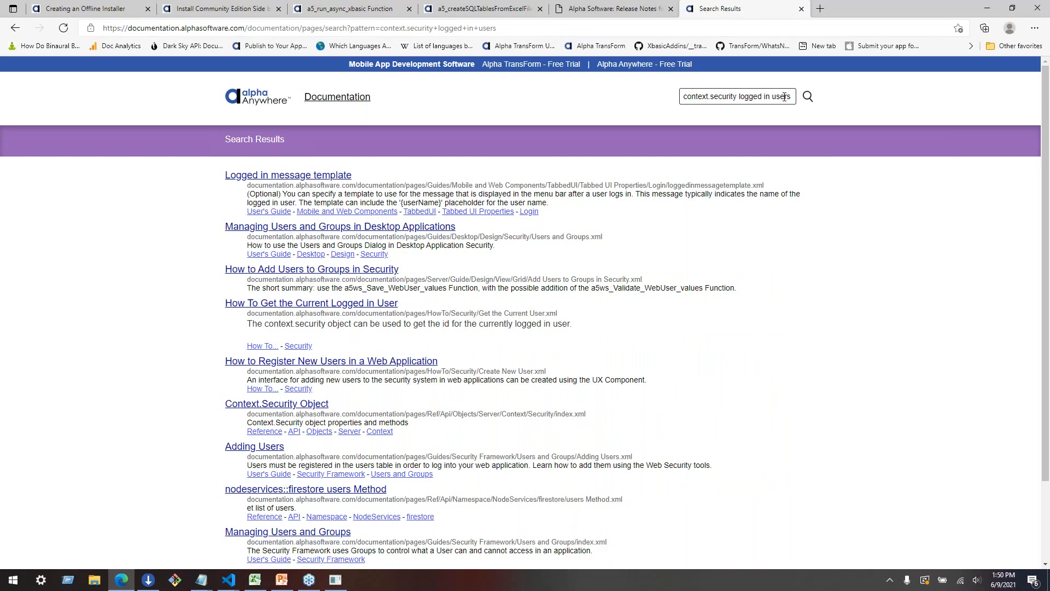
Step: Search the documentation for "sharepoint", open the Storage Connections page and look through its connection settings
triple_click(784, 97)
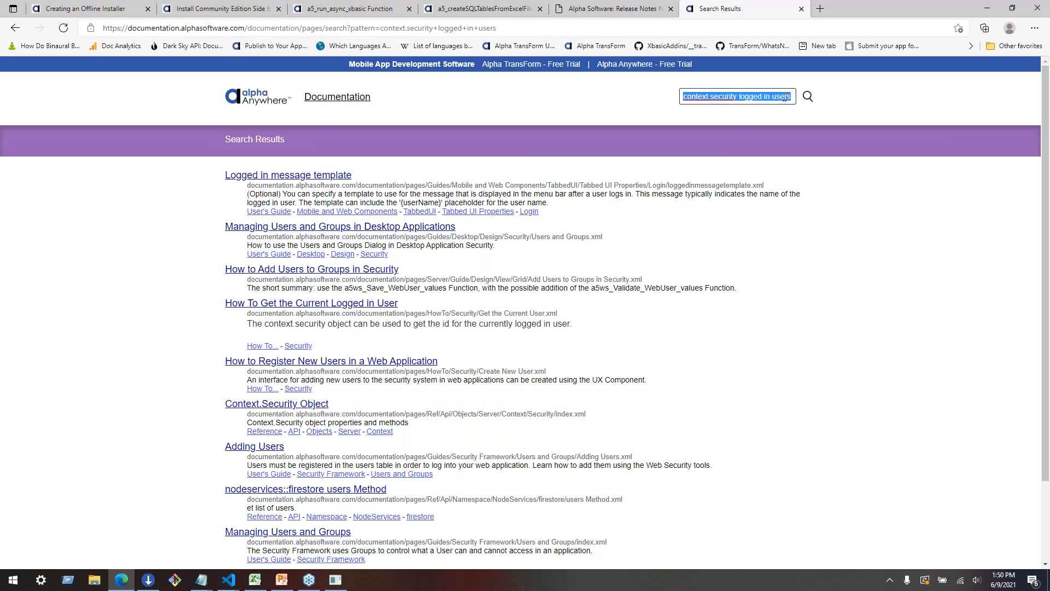
type("sharepo")
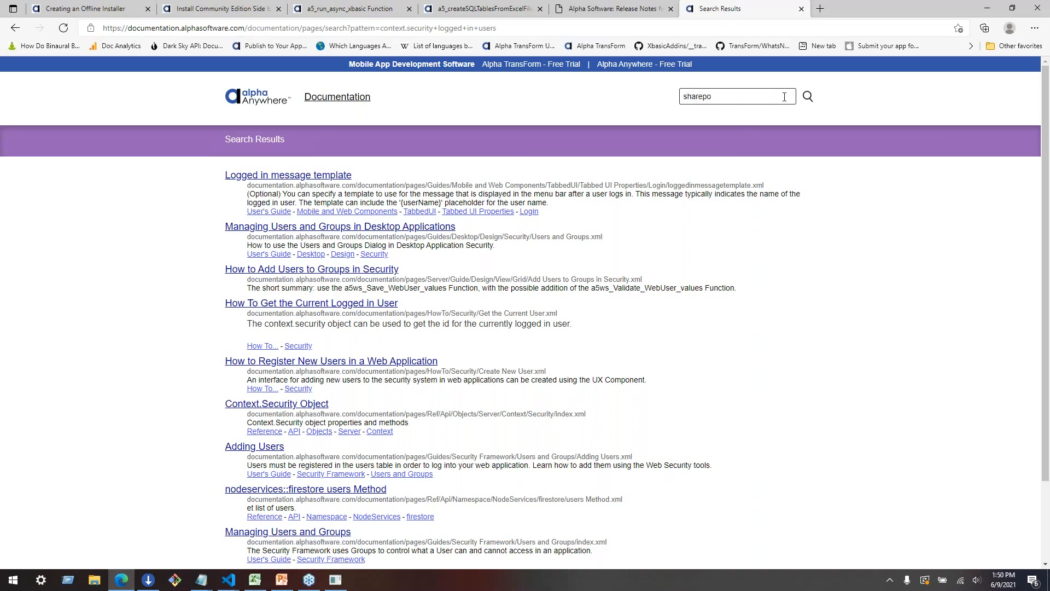
type("int")
key("Return")
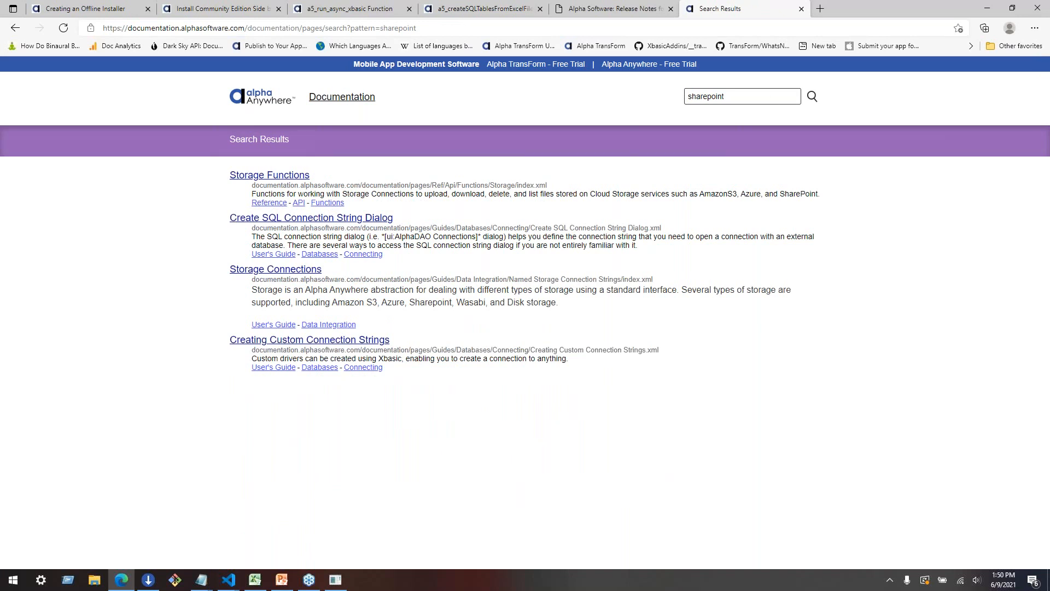
left_click(259, 275)
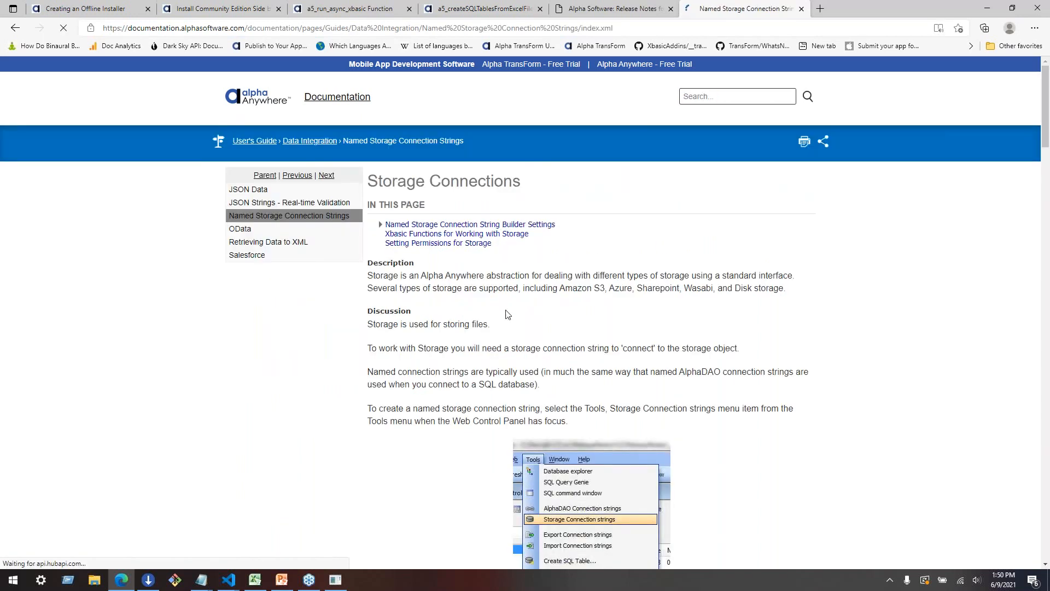
scroll(537, 320, "down", 20)
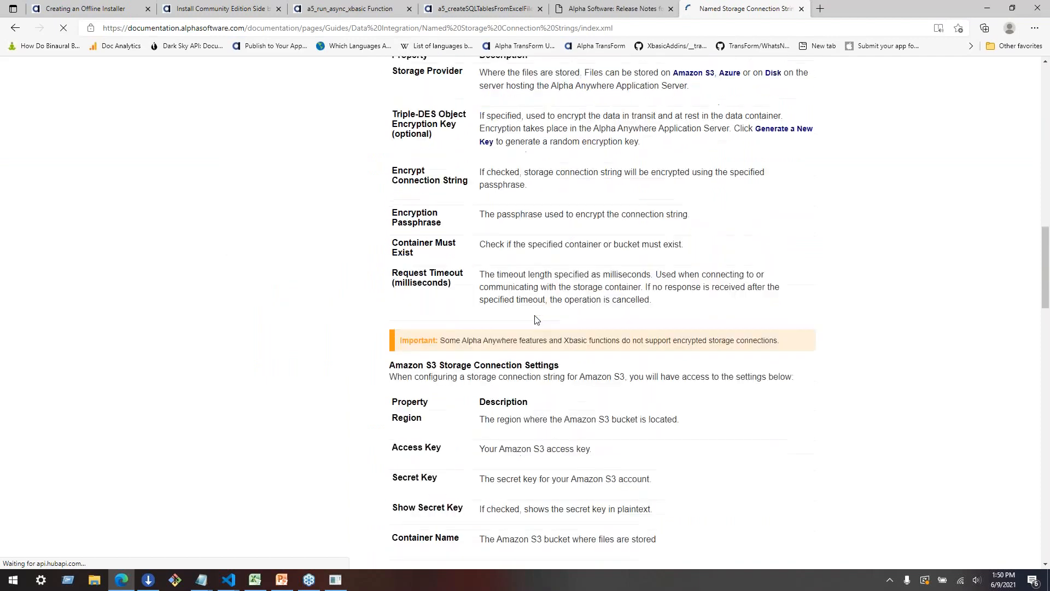
Step: Look further down the Storage Connections page through the Xbasic storage functions and the storage permissions section
scroll(536, 320, "down", 15)
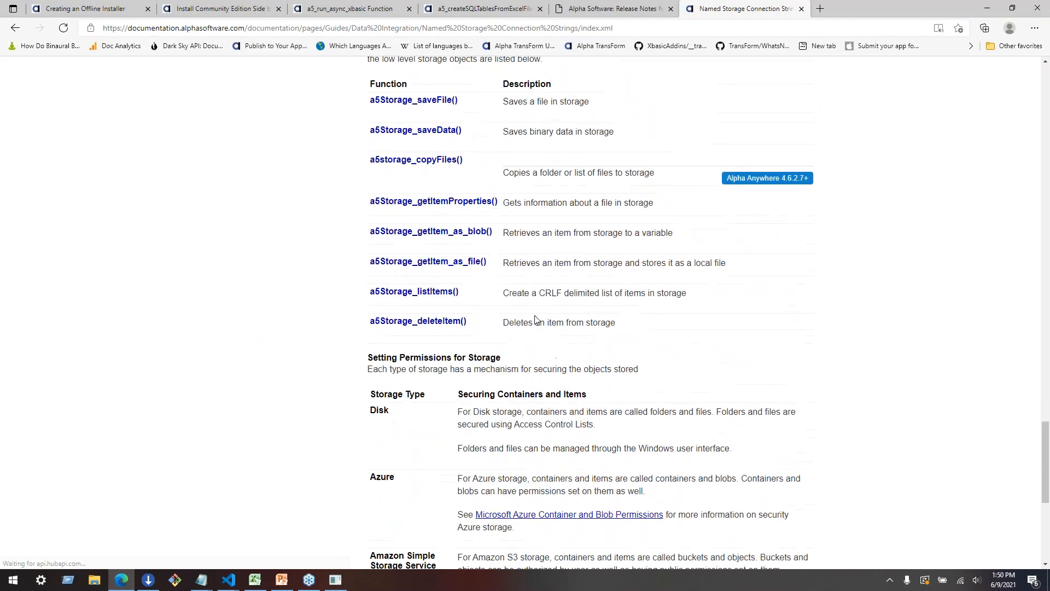
left_click_drag(633, 476, 230, 264)
left_click(230, 264)
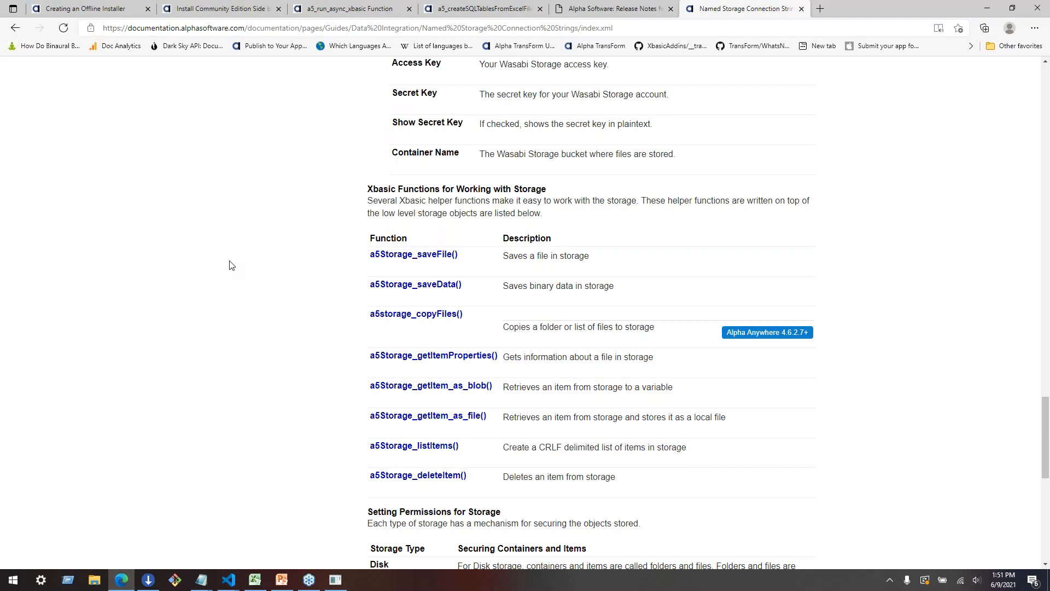
Step: Switch to Alpha Anywhere and find the UX component with the customer list and Filter button, showing it in design view
left_click(335, 580)
left_click(70, 545)
left_click(177, 544)
left_click(299, 539)
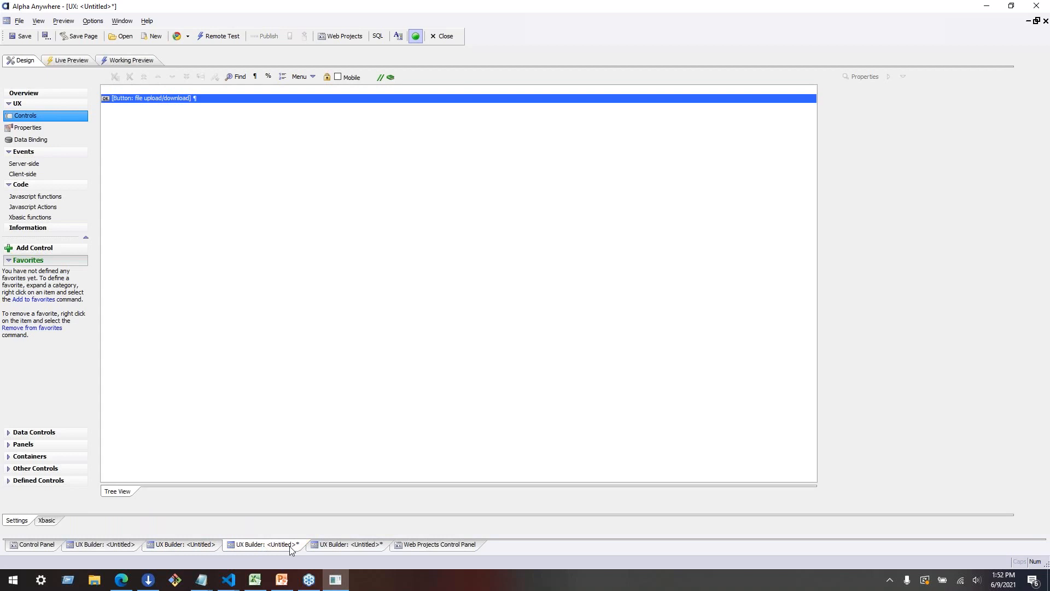
left_click(334, 546)
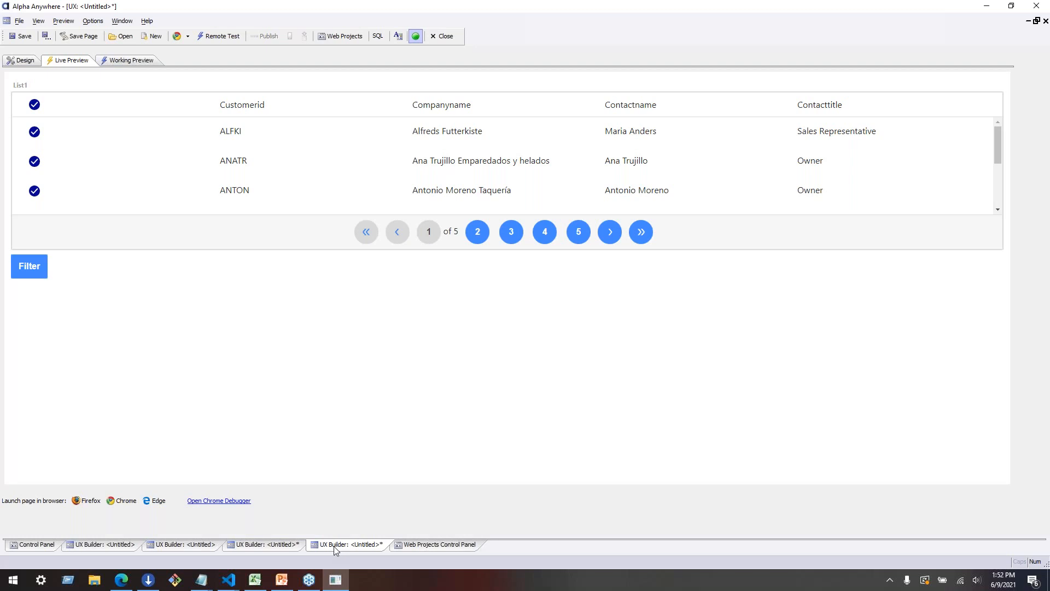
left_click(22, 60)
Step: Open list1 in the List Builder and examine its fields and its check-box select control customization property
double_click(142, 93)
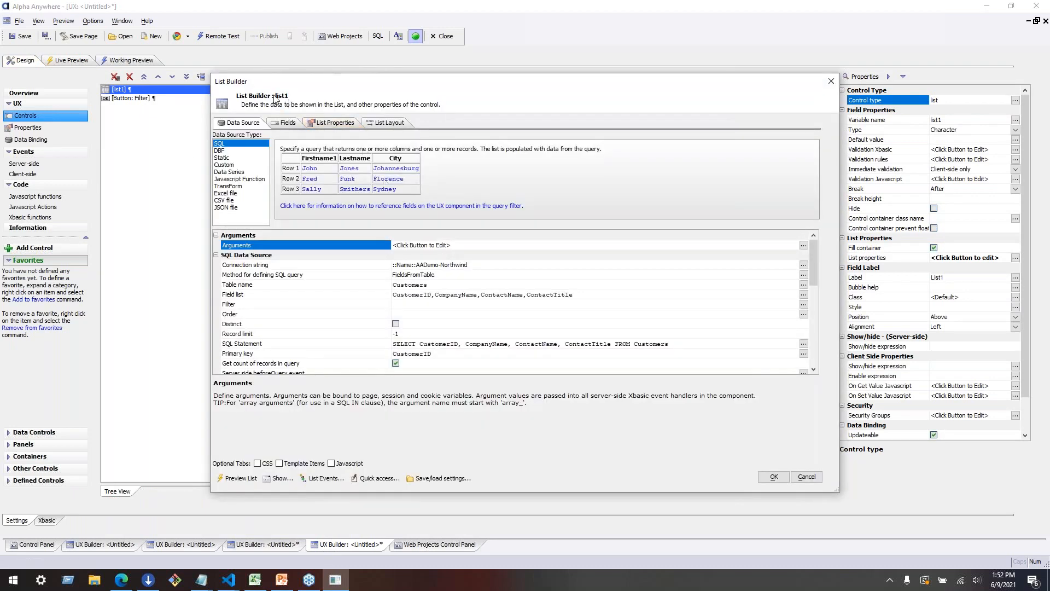
left_click(285, 123)
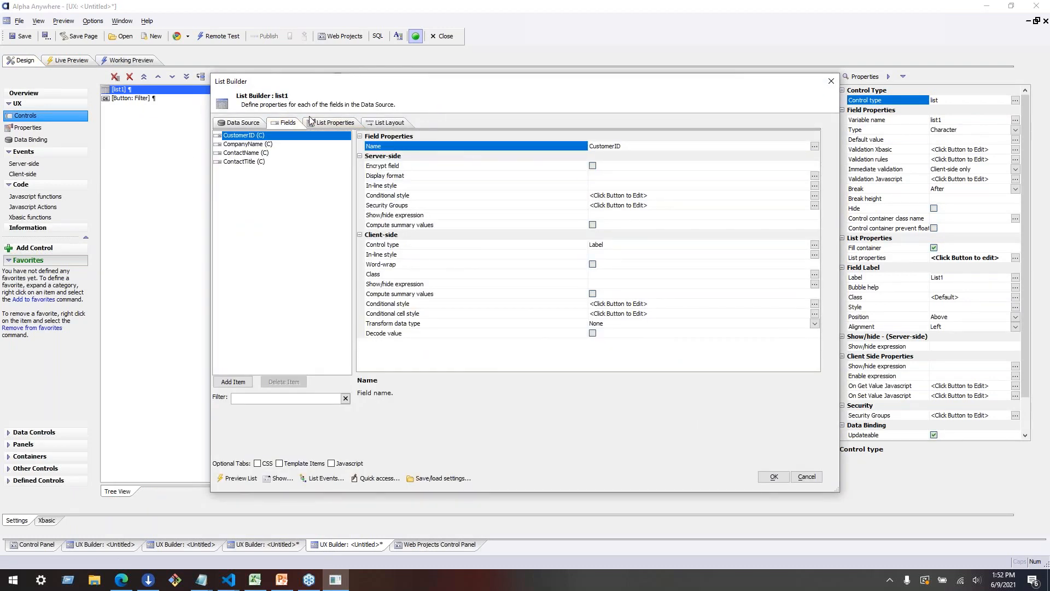
left_click(331, 123)
scroll(336, 329, "down", 5)
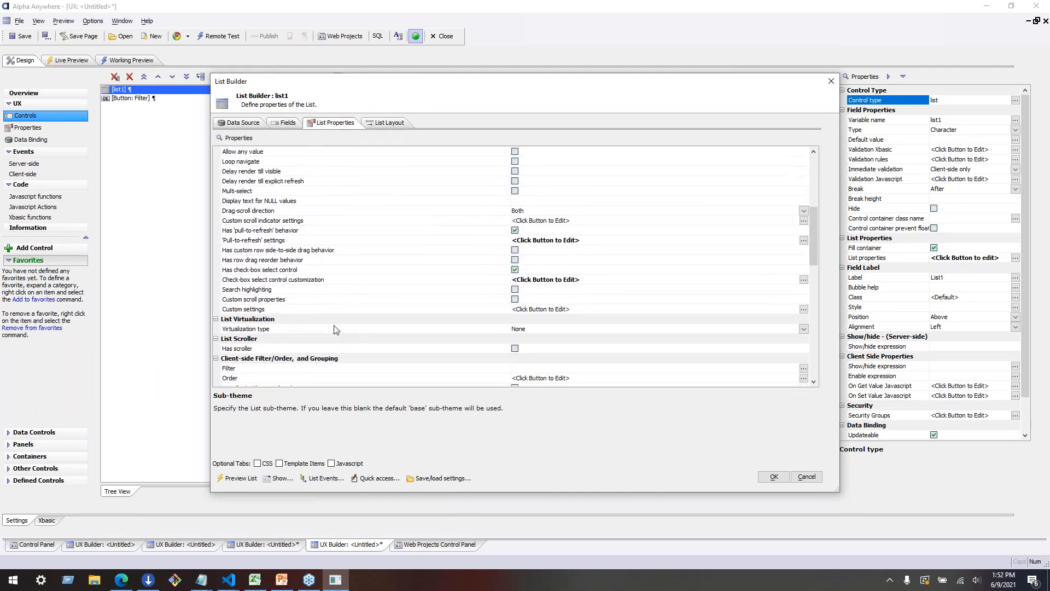
left_click(274, 279)
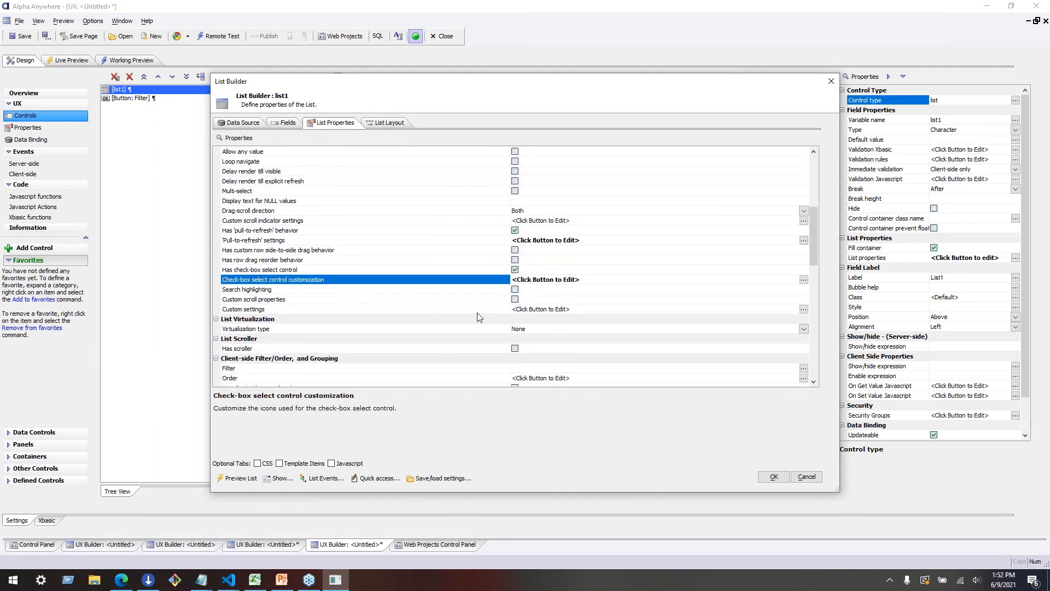
Step: Examine list1's data source settings, including the primary key, pagination and return value sections
left_click(243, 123)
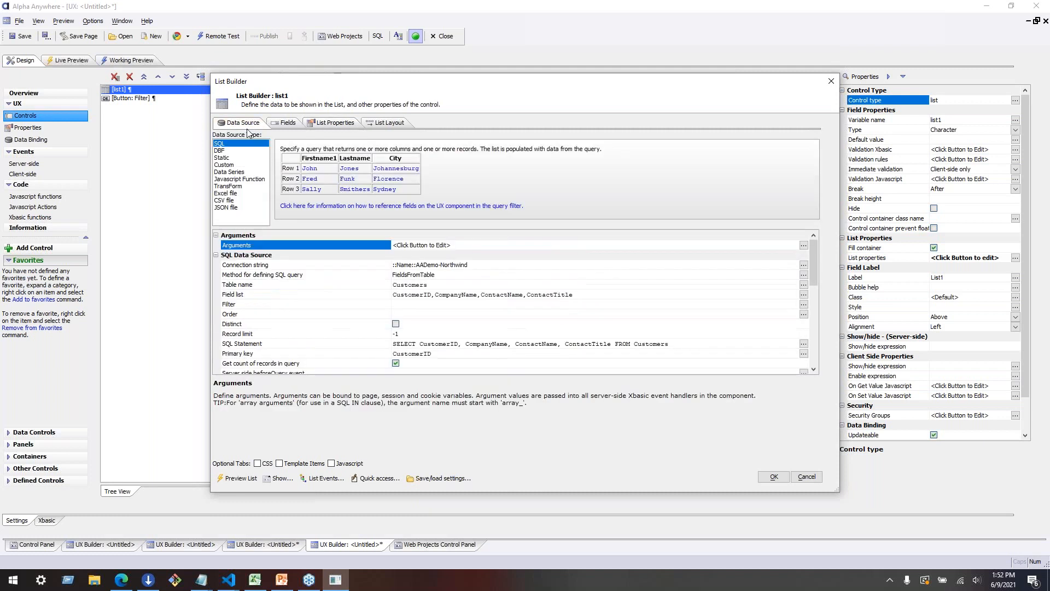
scroll(507, 295, "down", 3)
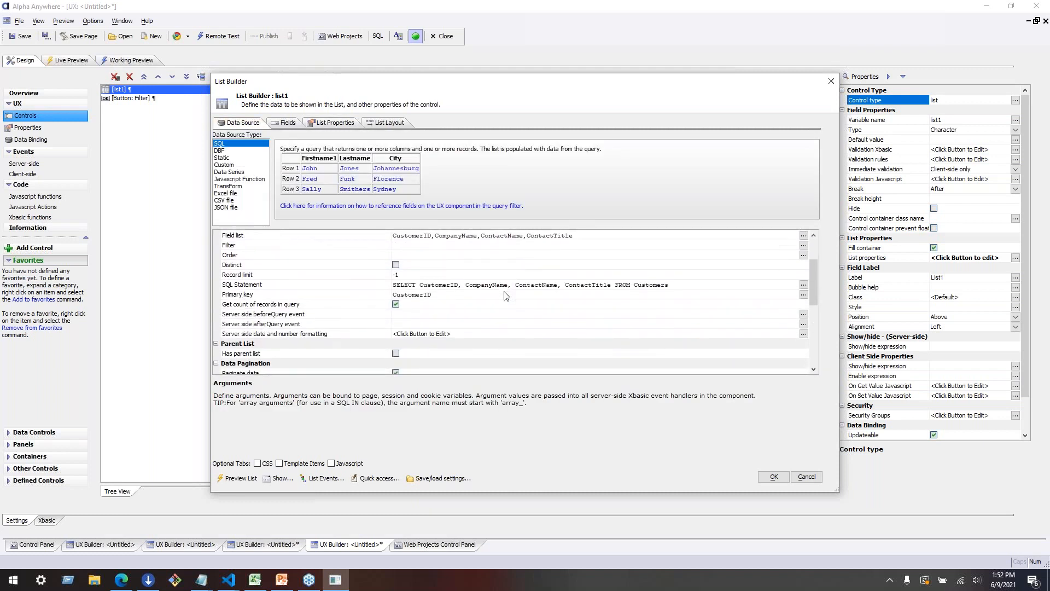
left_click(317, 295)
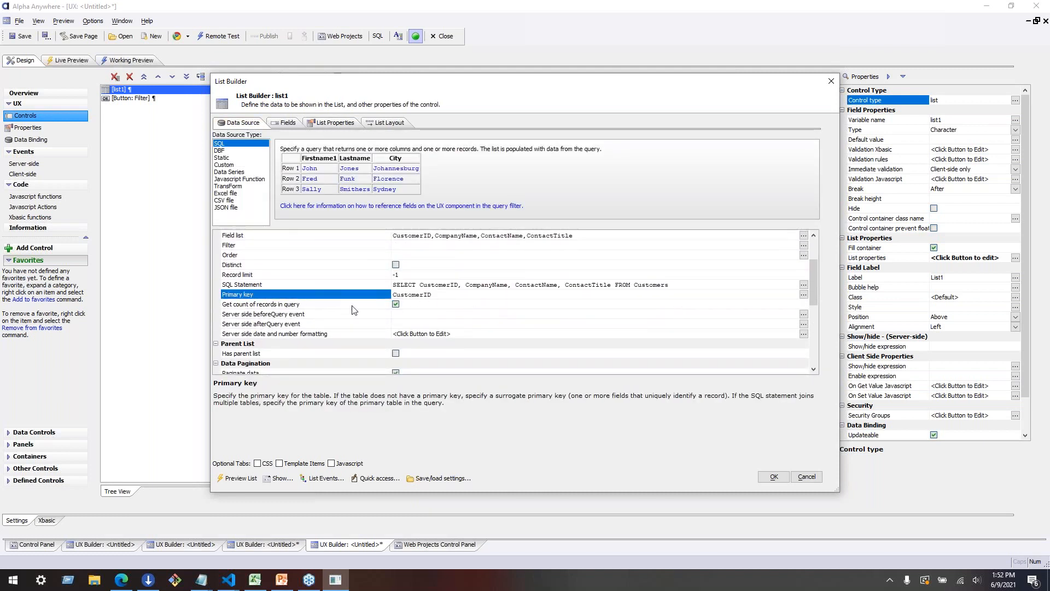
scroll(354, 311, "down", 3)
scroll(354, 310, "up", 1)
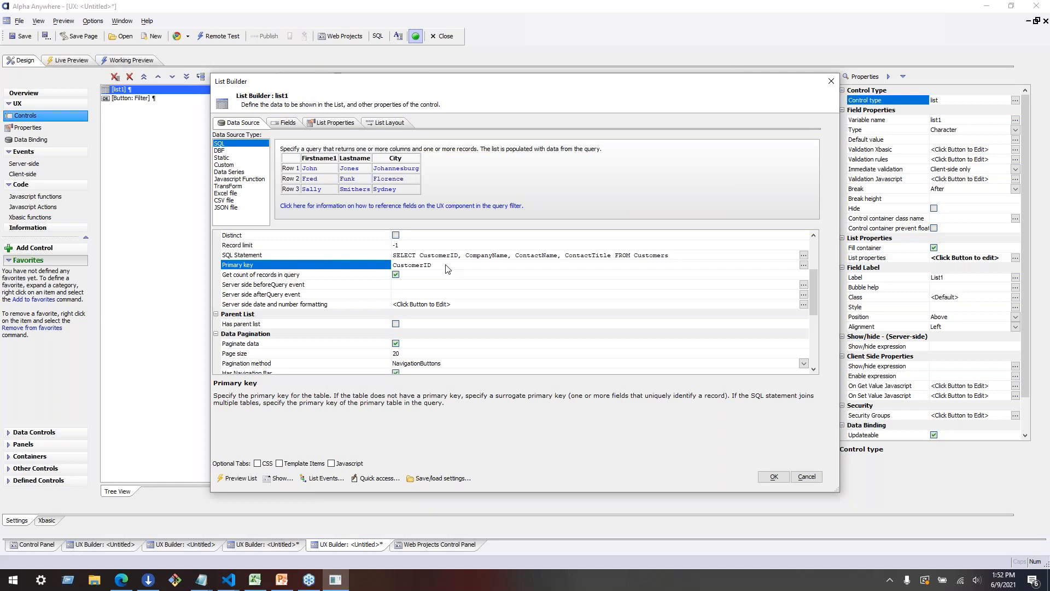
scroll(447, 268, "down", 6)
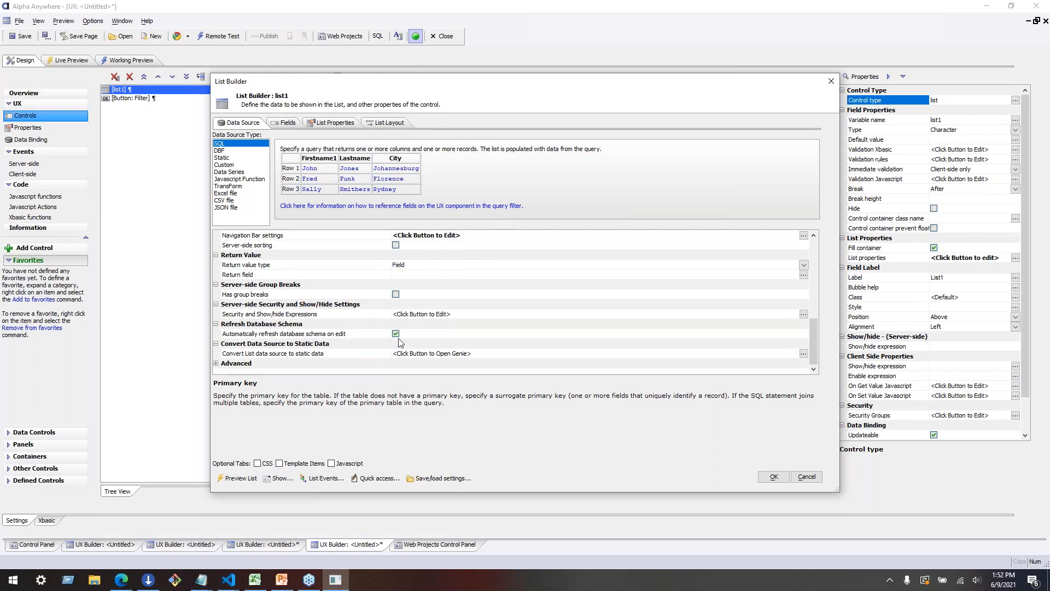
scroll(382, 320, "up", 1)
scroll(382, 320, "up", 3)
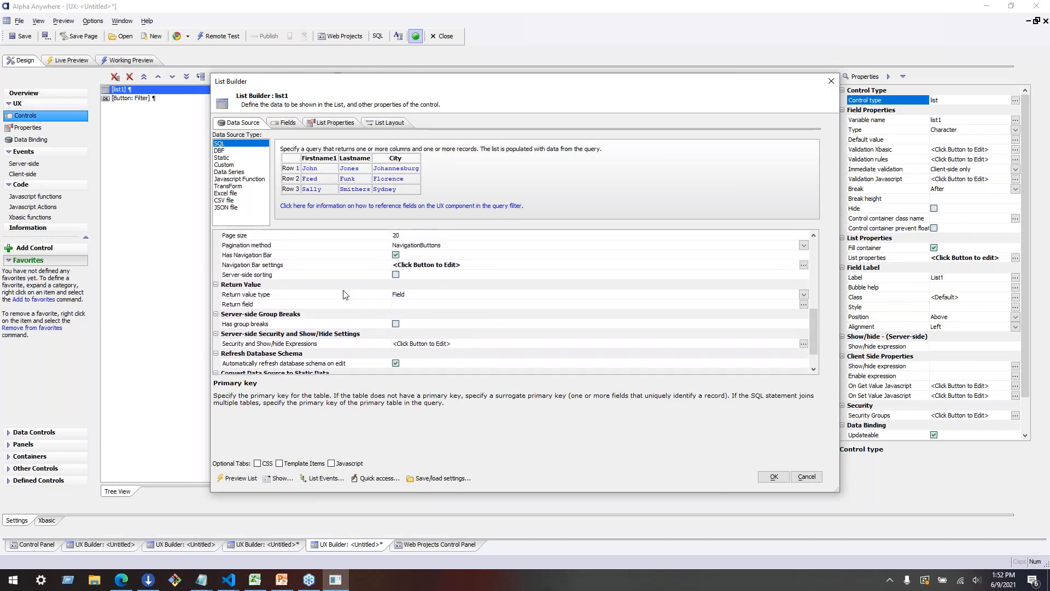
Step: Try PrimaryKey as list1's return value type and close the List Builder without keeping the change
left_click(345, 295)
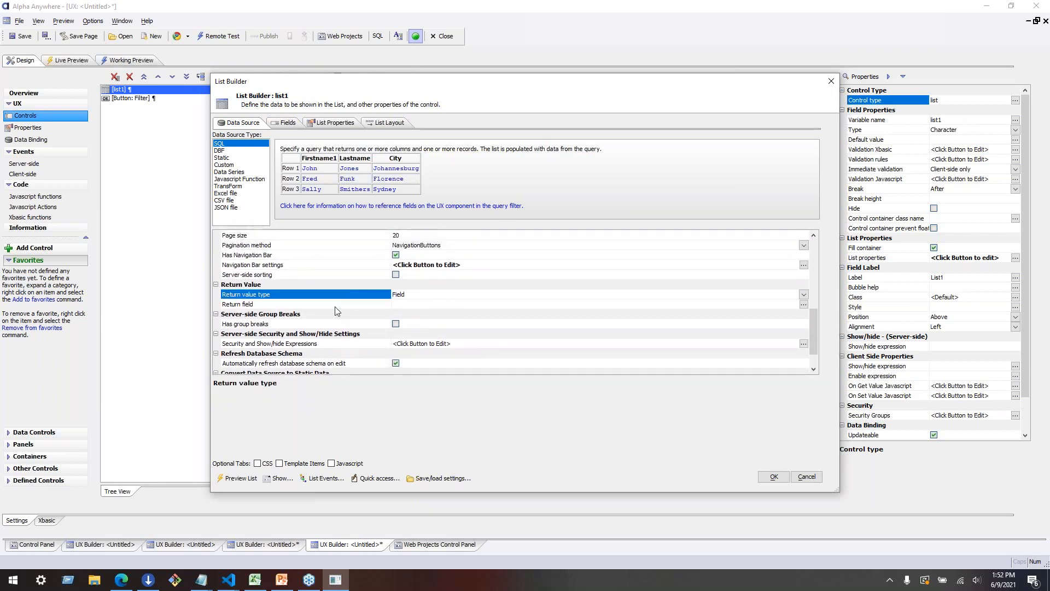
left_click(417, 305)
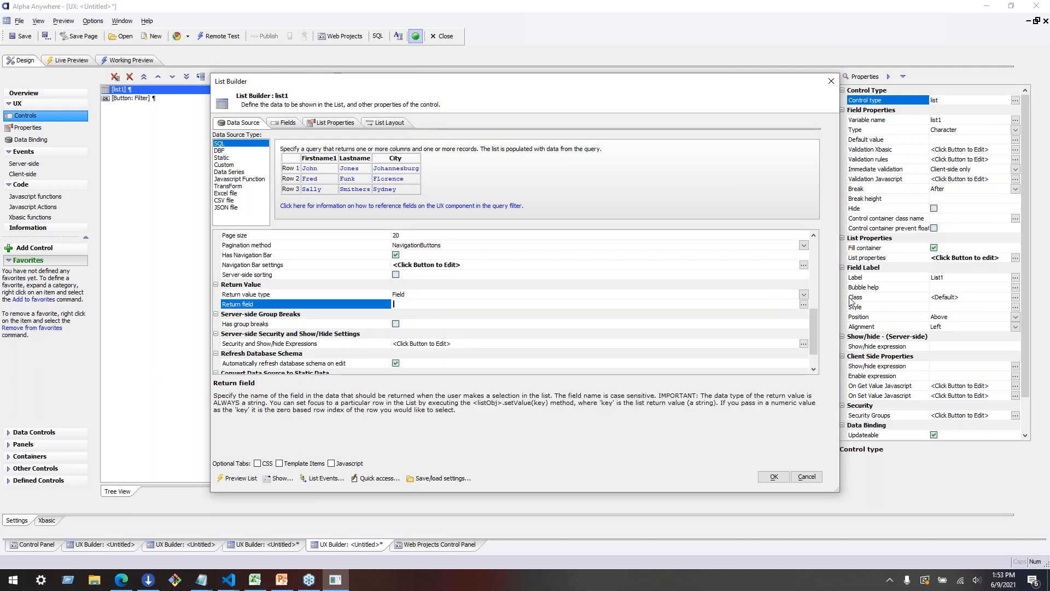
left_click(418, 294)
left_click(425, 304)
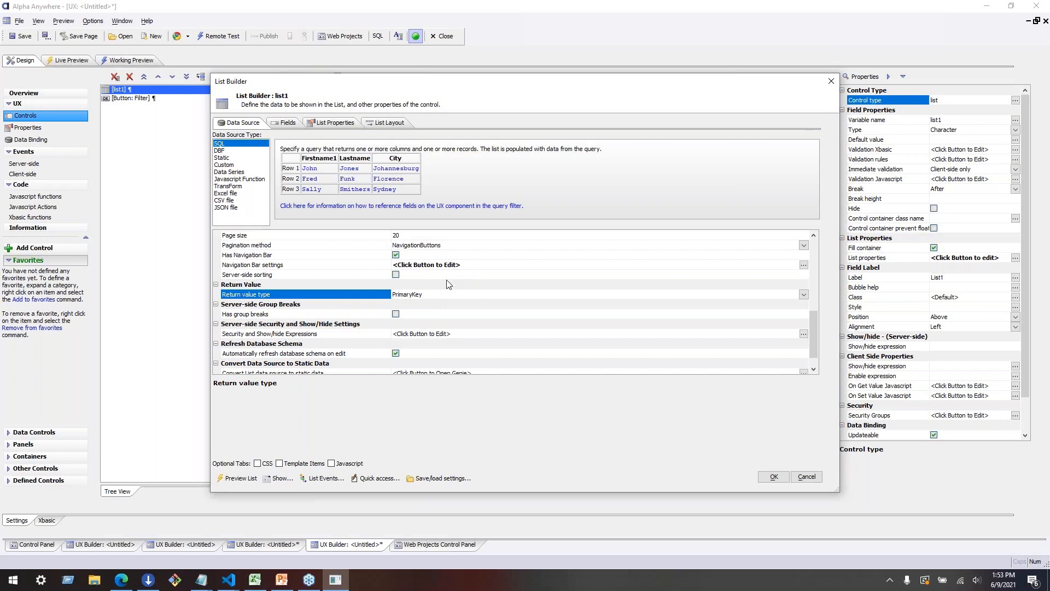
left_click(806, 476)
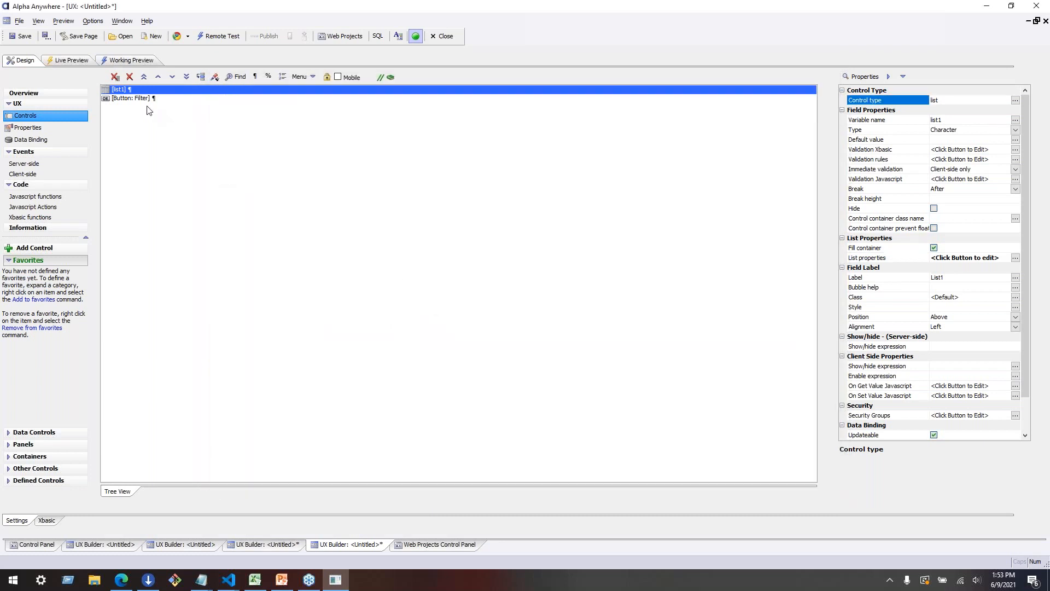
Step: Open the Filter button's click event and start a new action of type List Control Actions, filtering the actions by "list"
left_click(145, 100)
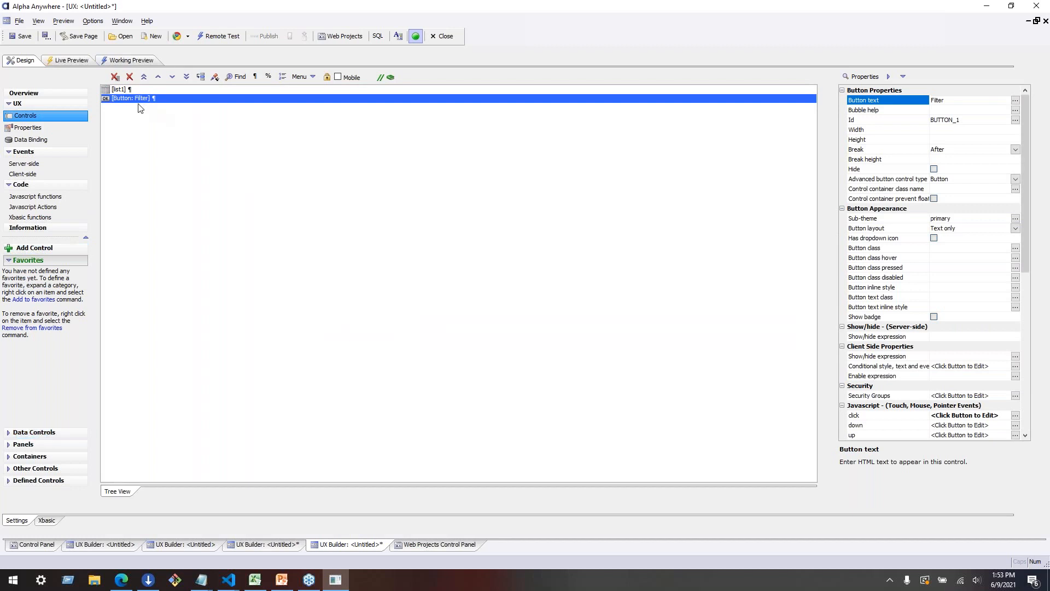
left_click(121, 91)
double_click(120, 100)
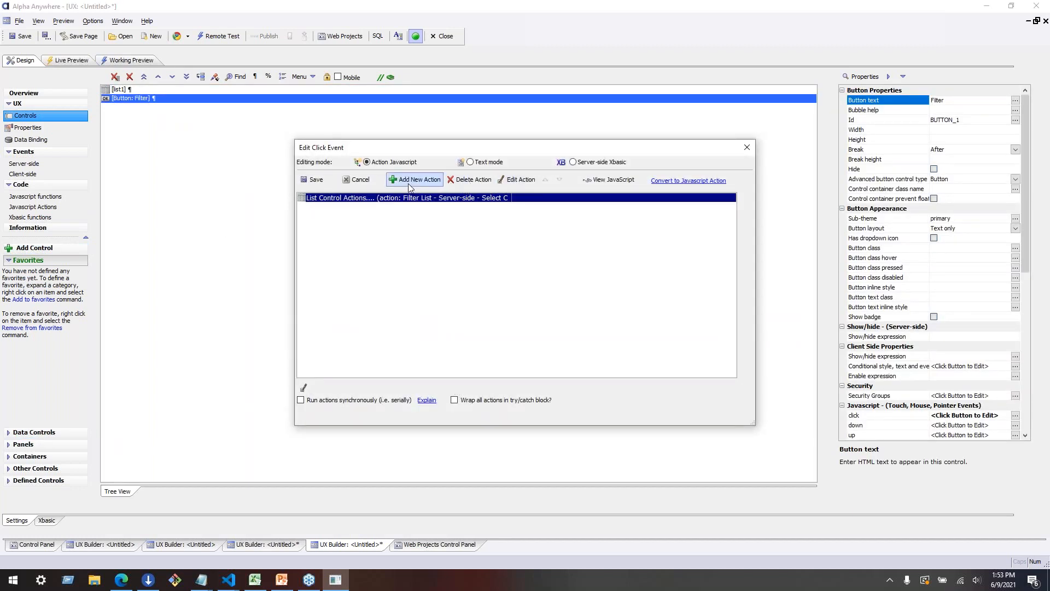
left_click(414, 180)
type("list")
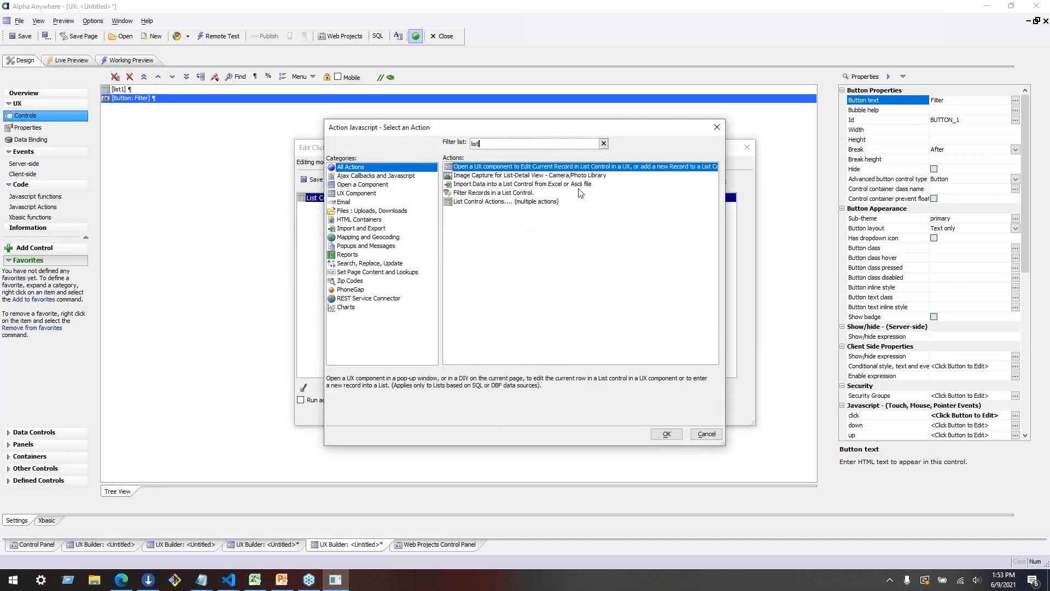
double_click(551, 202)
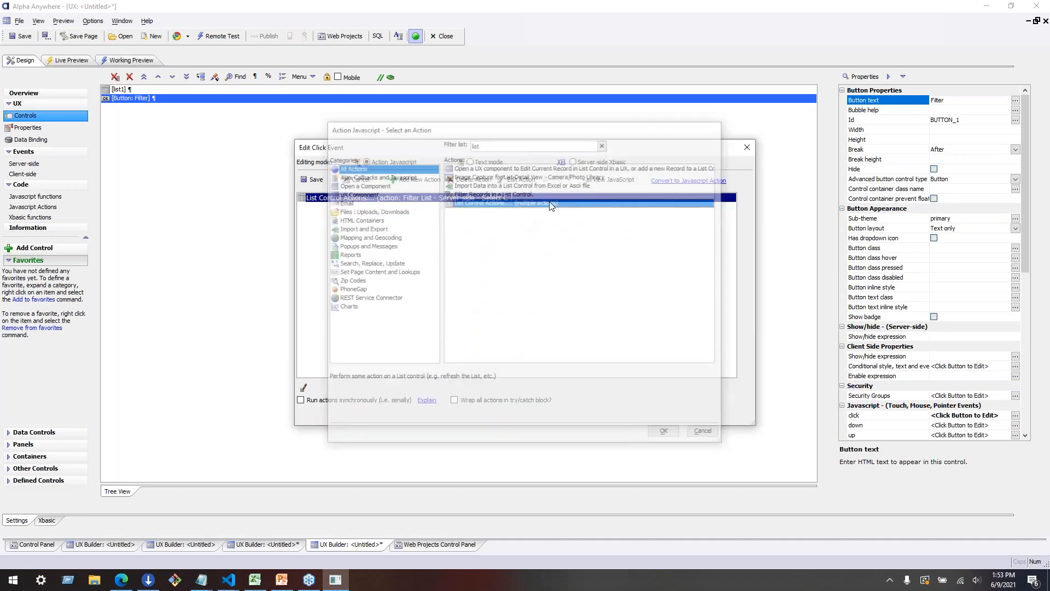
Step: Look through the available list actions for the new action, cancel it and close the click event editor
left_click(711, 180)
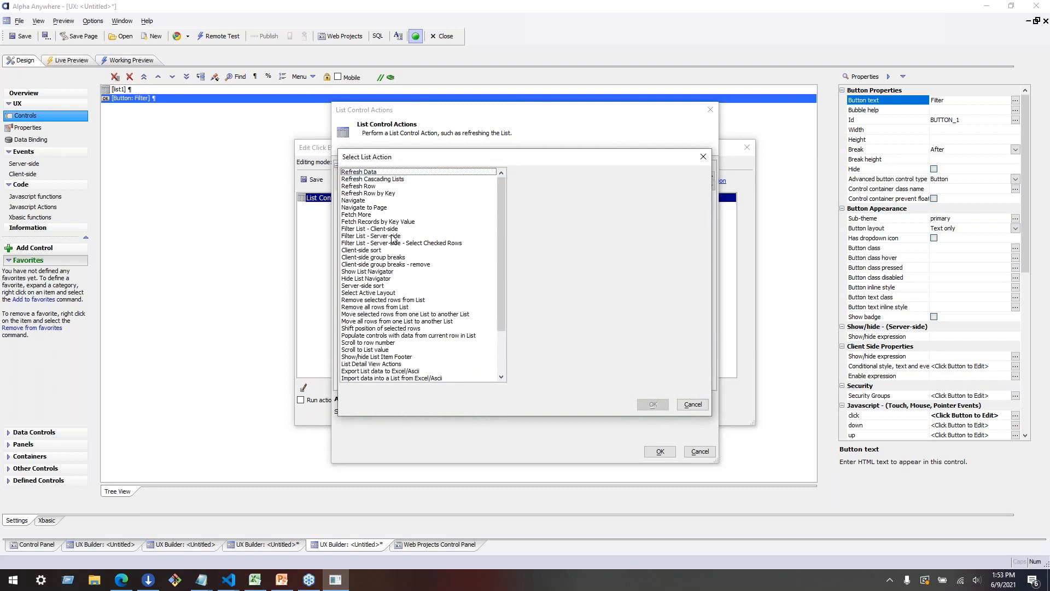
scroll(392, 239, "down", 3)
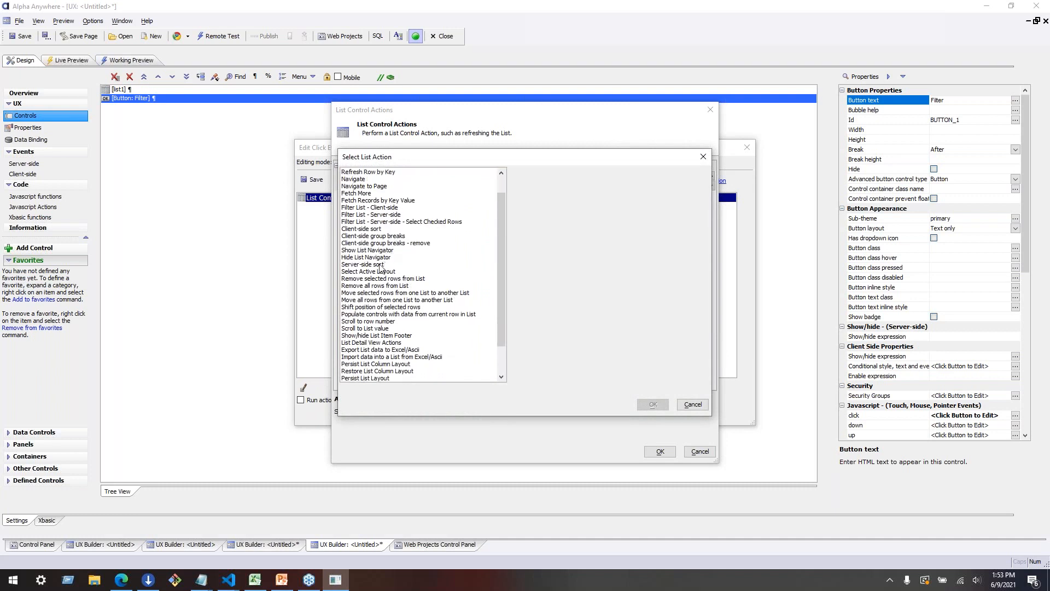
scroll(386, 268, "up", 3)
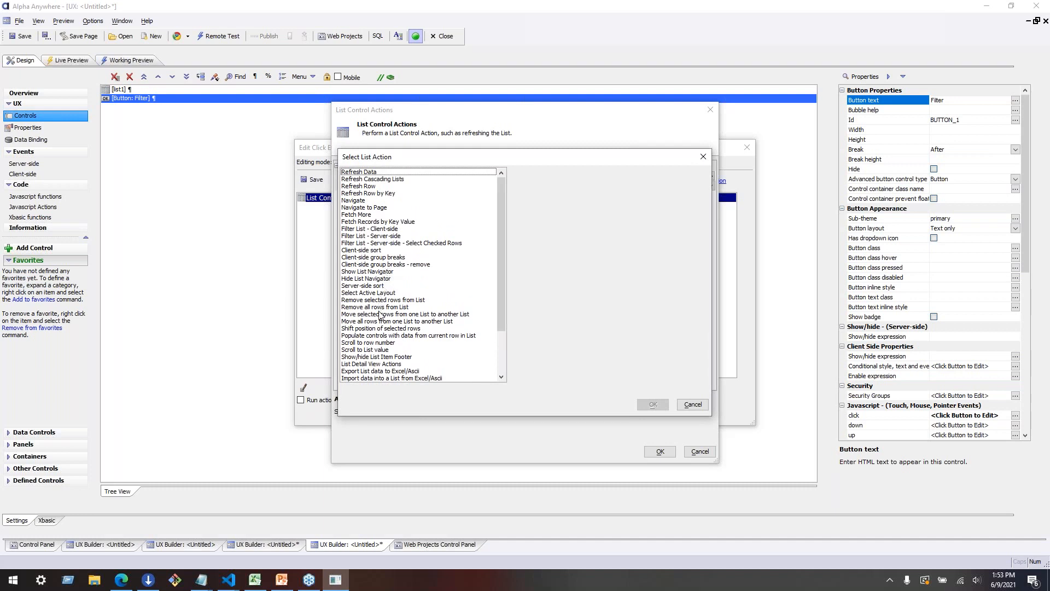
scroll(379, 342, "down", 3)
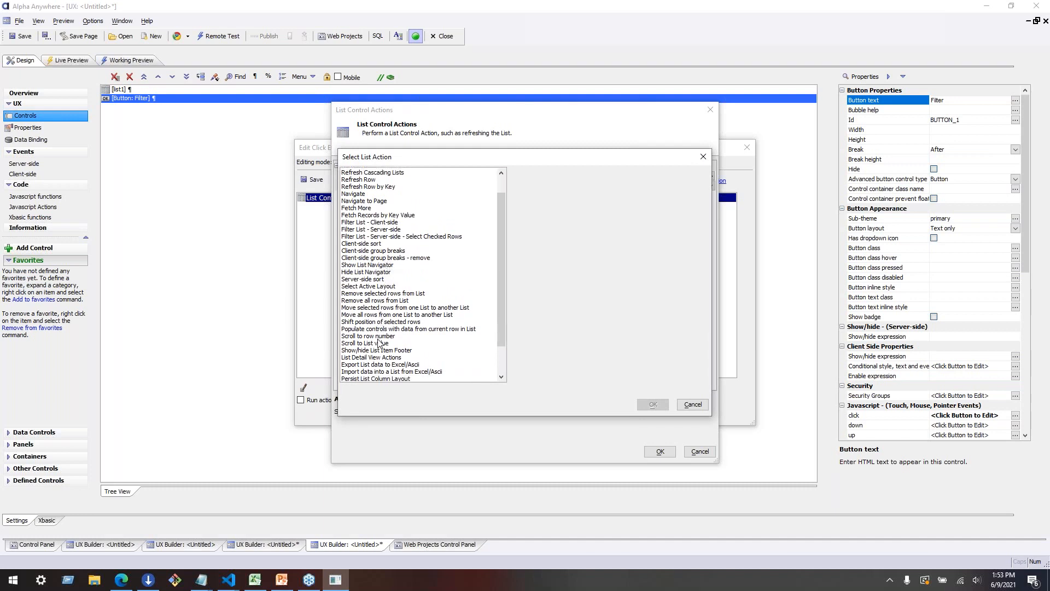
scroll(379, 342, "down", 5)
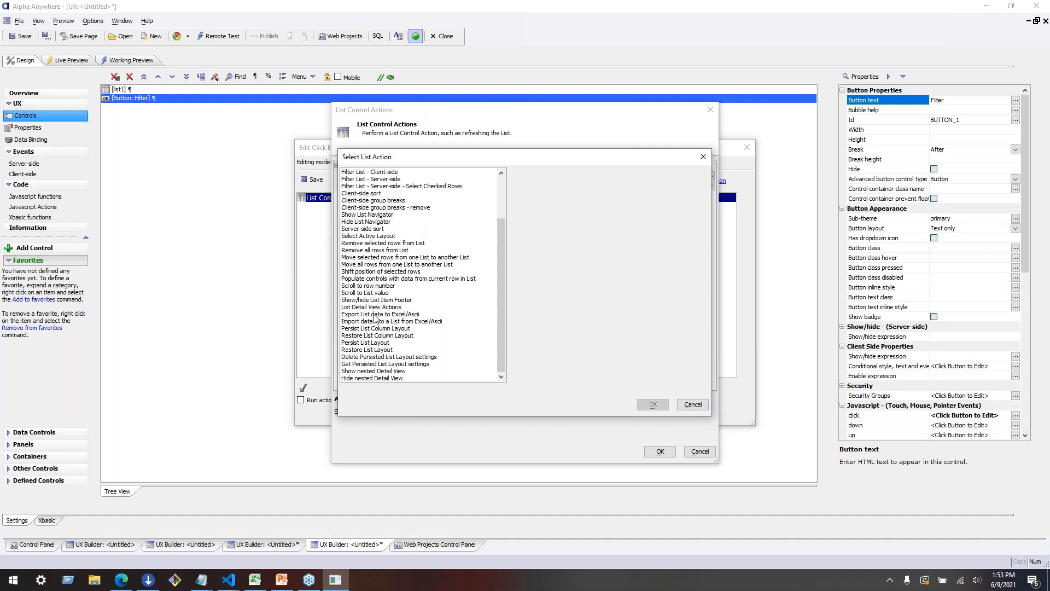
left_click(693, 404)
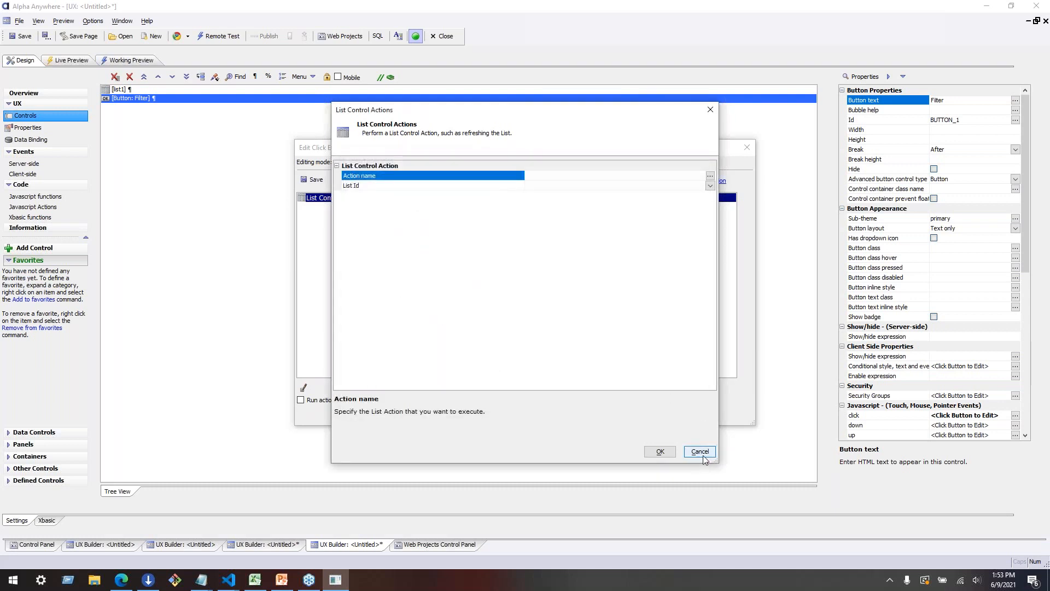
left_click(702, 453)
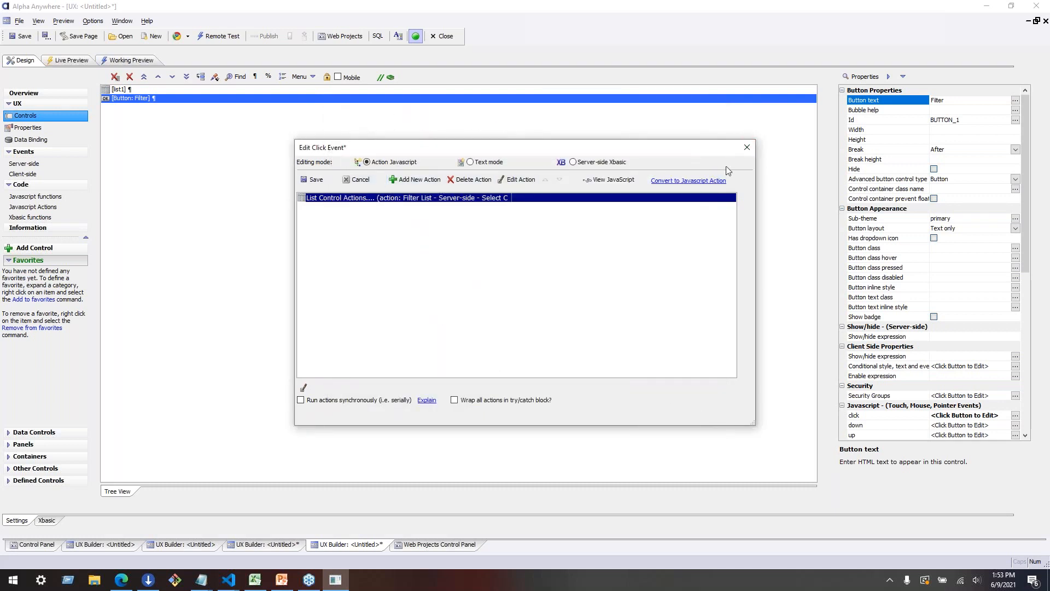
left_click(747, 147)
left_click(547, 329)
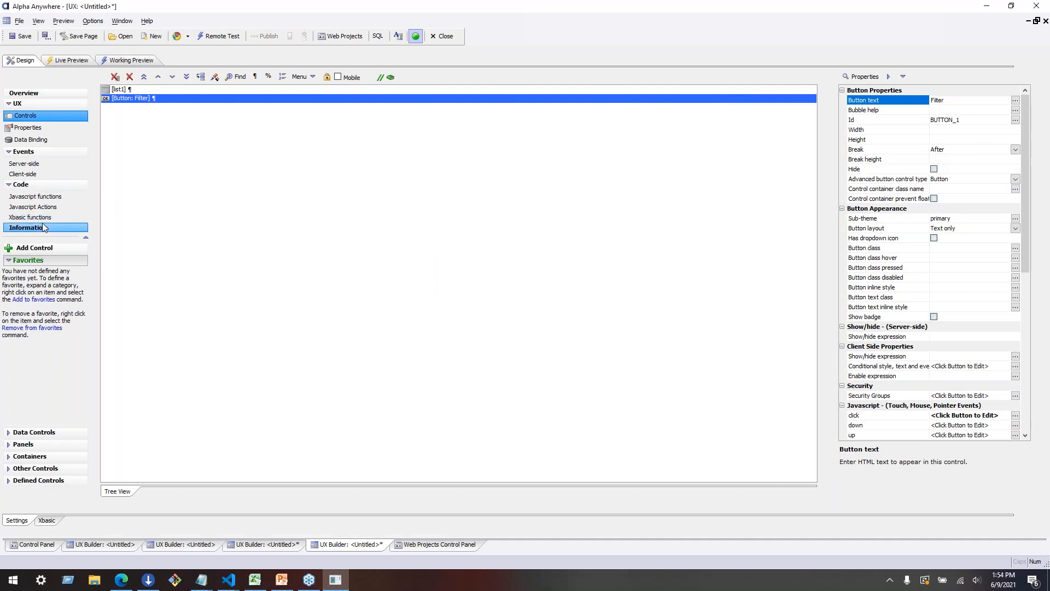
Step: Open the component's Javascript functions, filter the insertable UX methods by "checked" and select <listObject>.getCheckedRows() to read its description
left_click(35, 196)
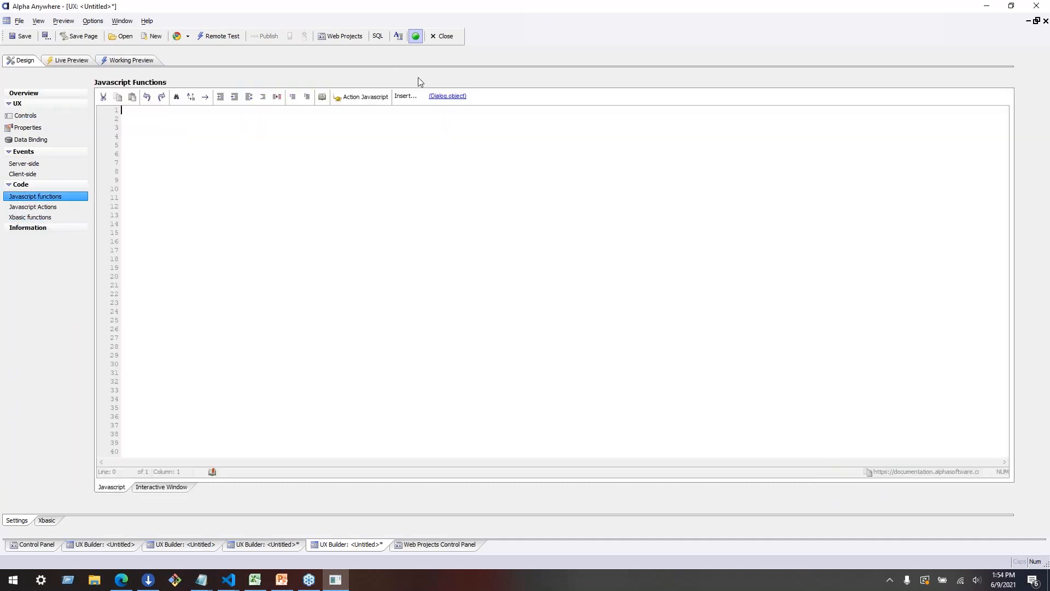
left_click(447, 96)
key("ctrl+a")
key("Delete")
left_click(405, 96)
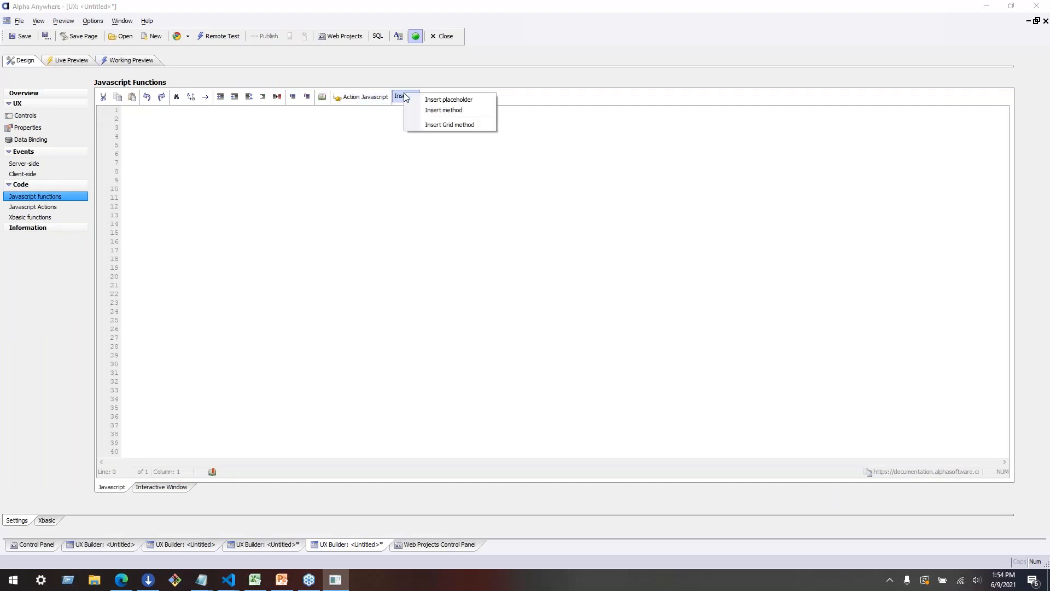
left_click(444, 110)
type("c")
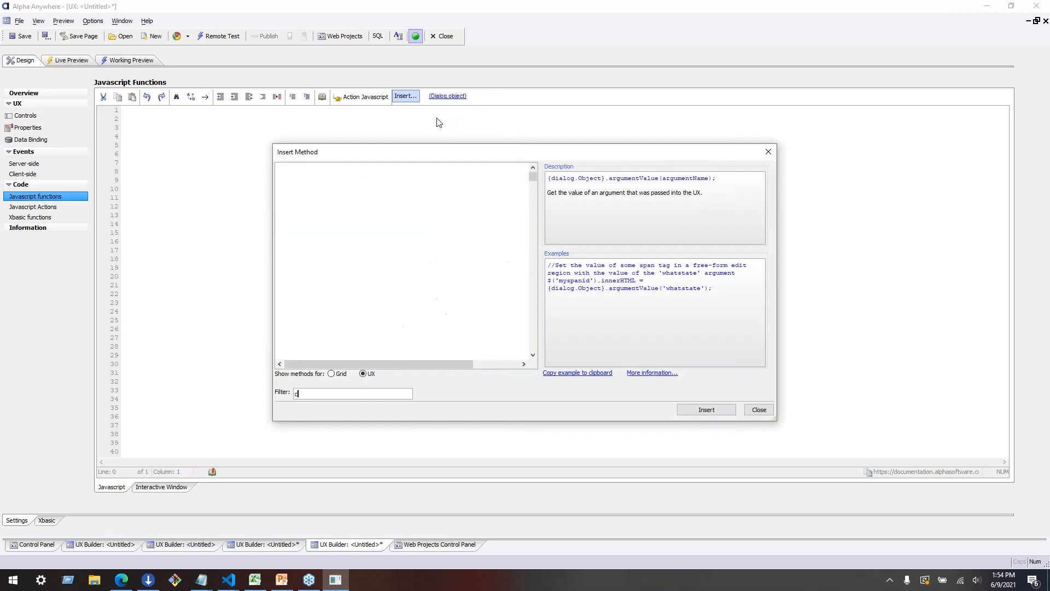
type("hecked")
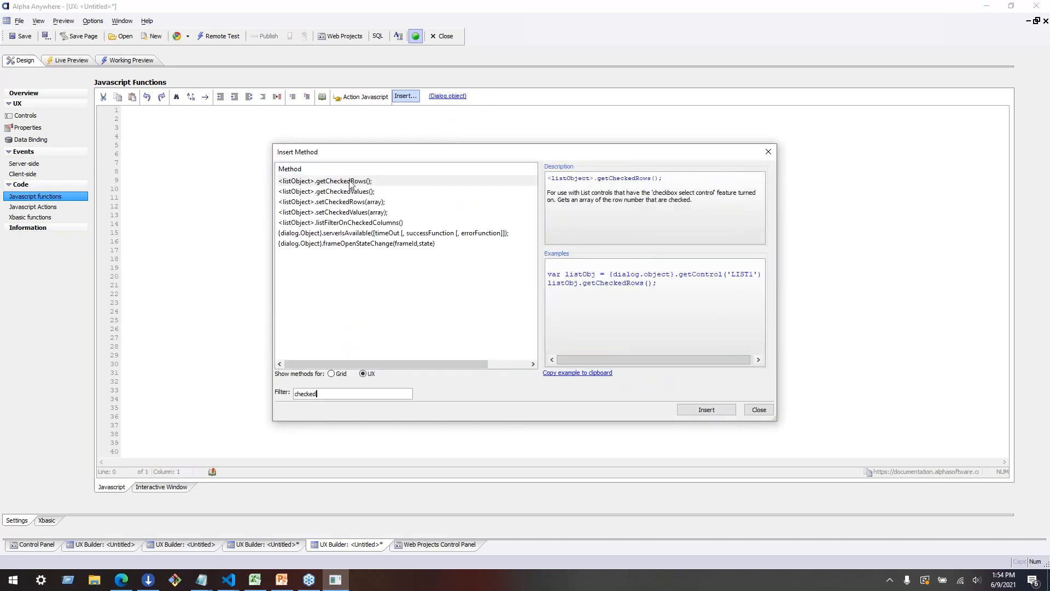
left_click(350, 182)
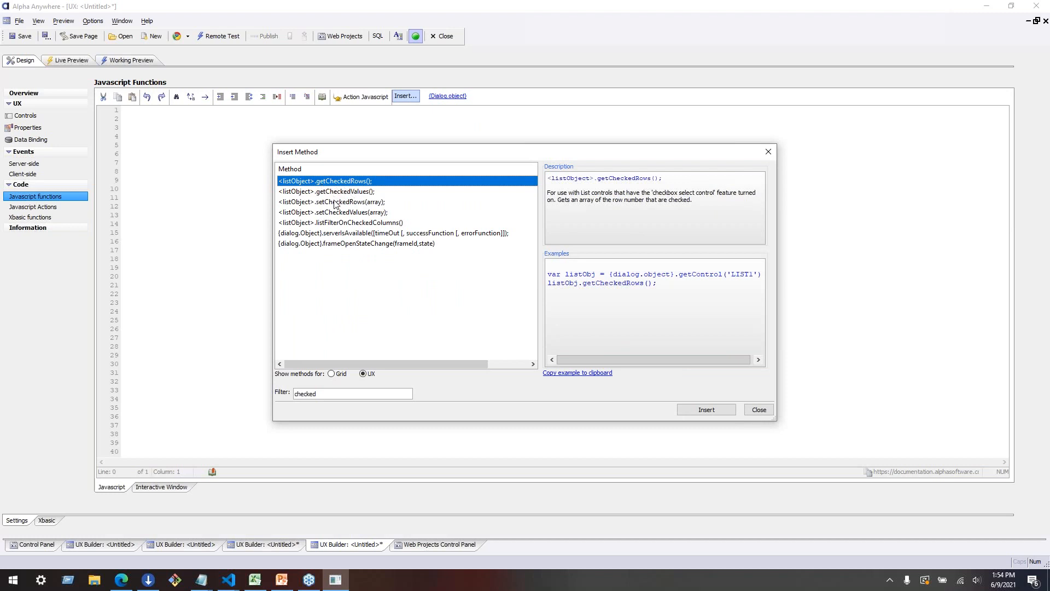
Step: Read the descriptions of the setCheckedRows, setCheckedValues and listFilterOnCheckedColumns methods, then insert <listObject>.getCheckedRows() into the Javascript functions
left_click(337, 203)
left_click(329, 214)
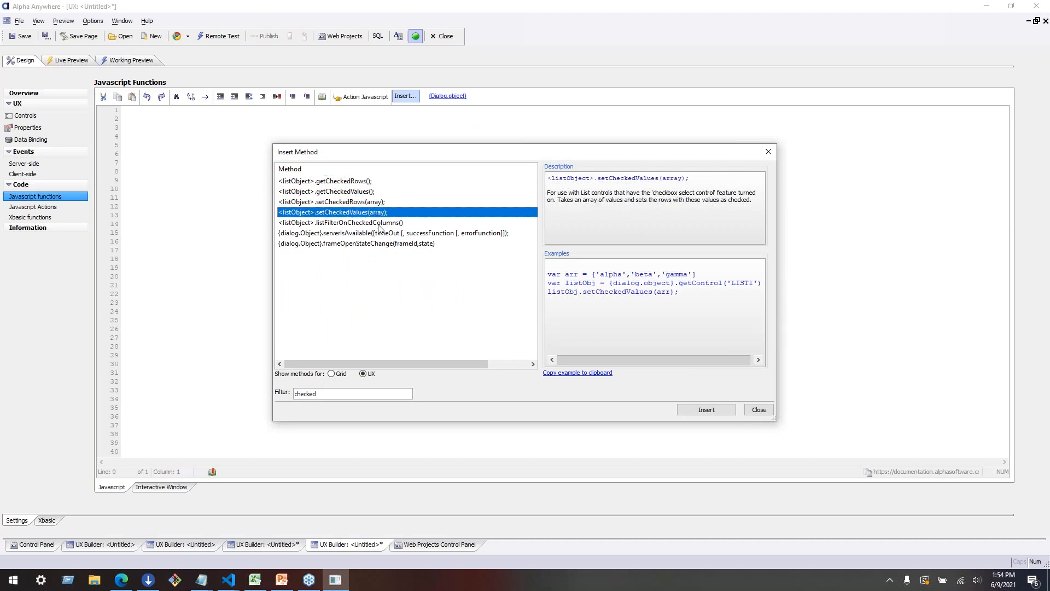
left_click(348, 223)
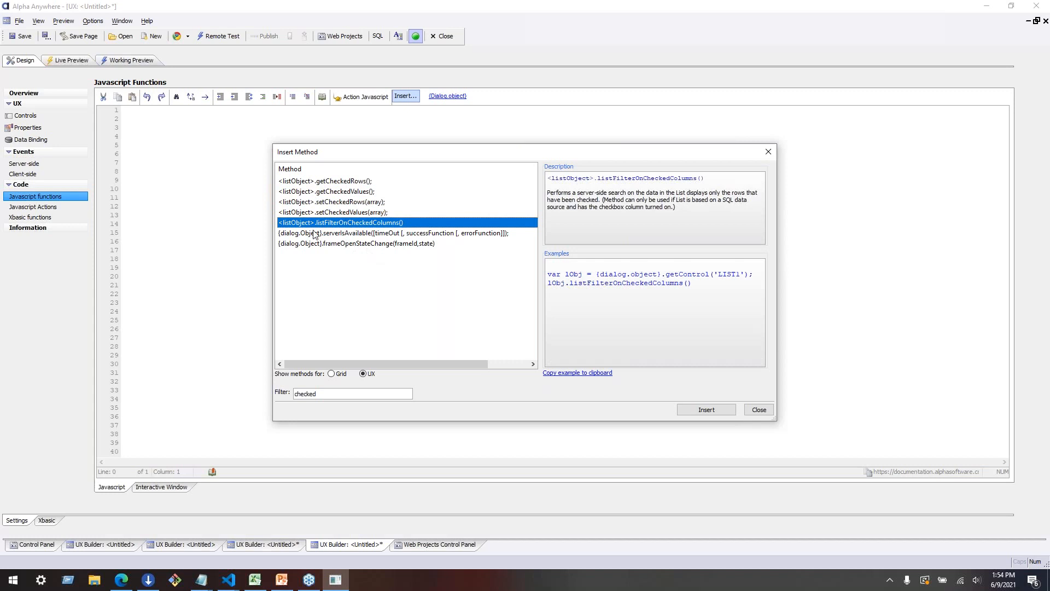
left_click(337, 182)
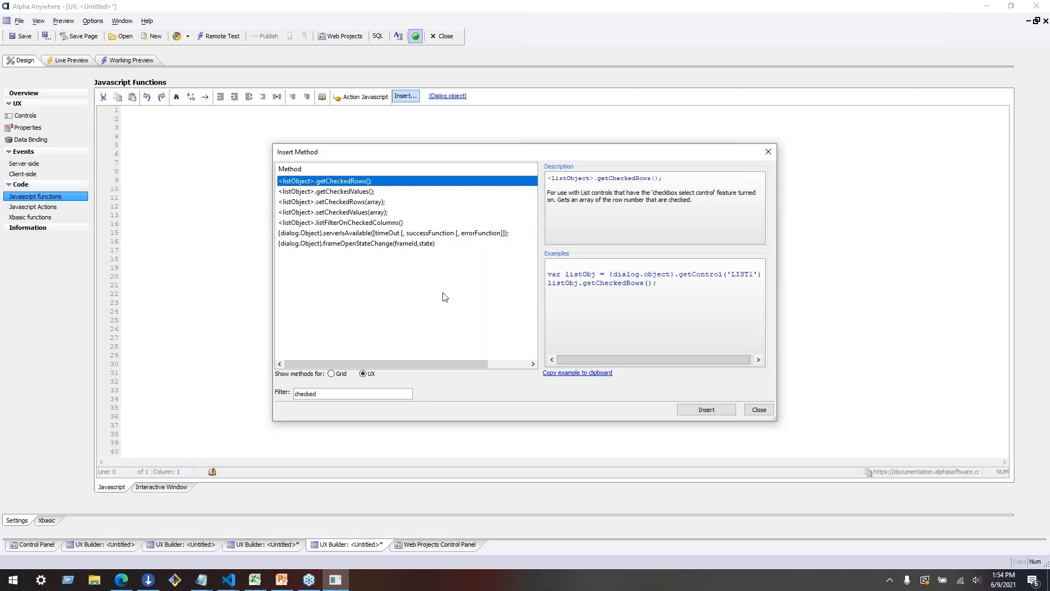
left_click(706, 409)
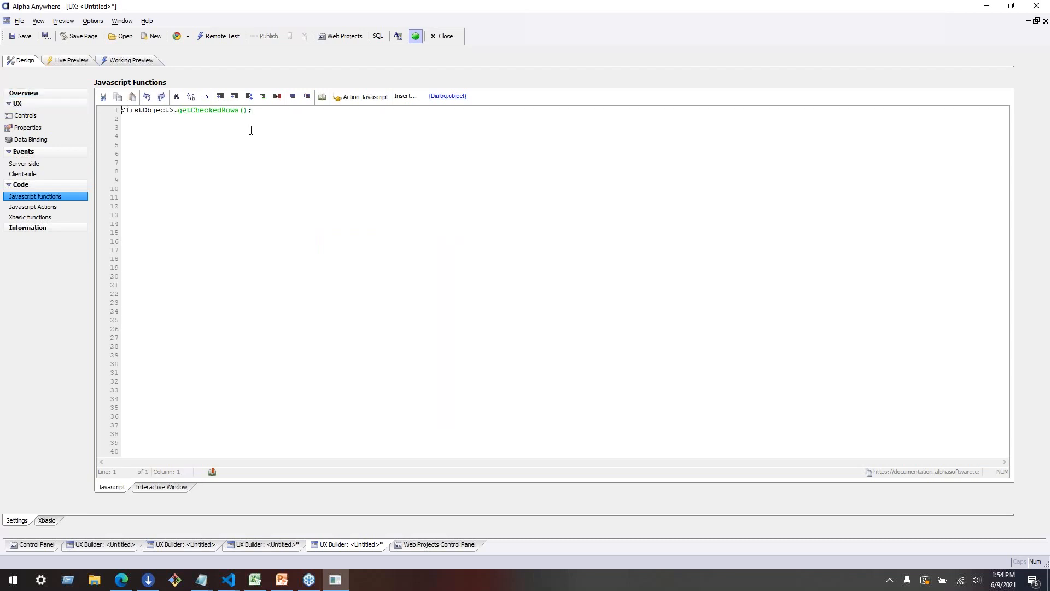
Step: Above the inserted method, declare var lObj = {dialog.object}.getControl("LIST1");
key("Return")
key("Up")
type("var lO")
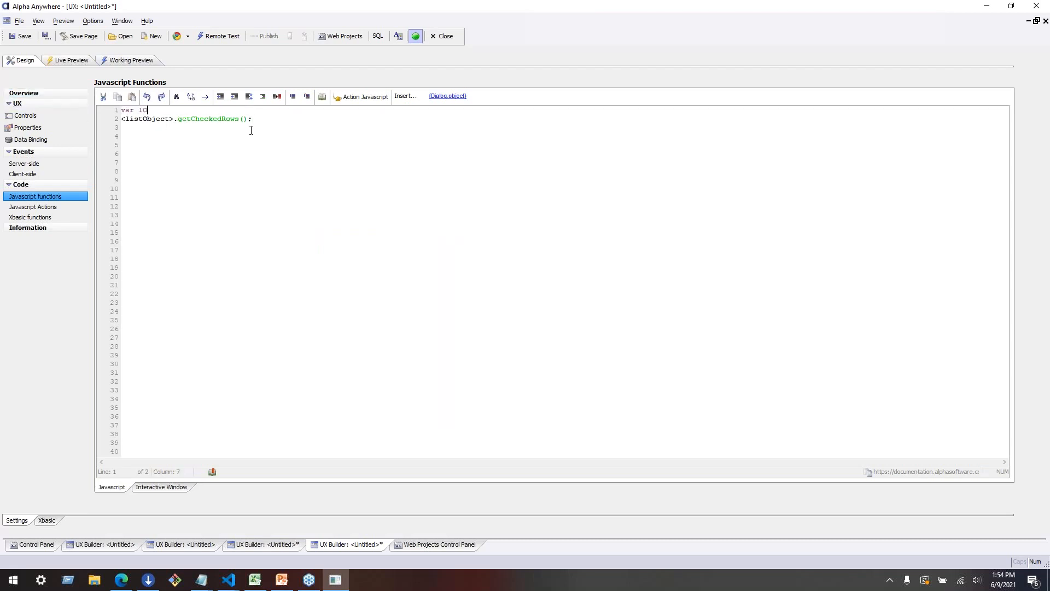
type("bj = {dialo")
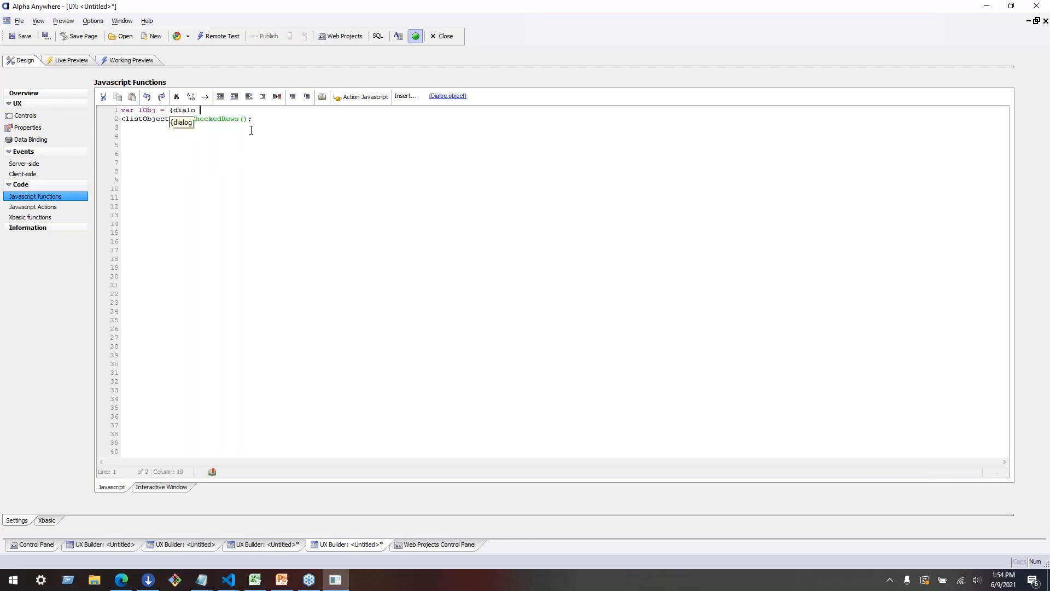
type("g.object}.getControl(\"LI")
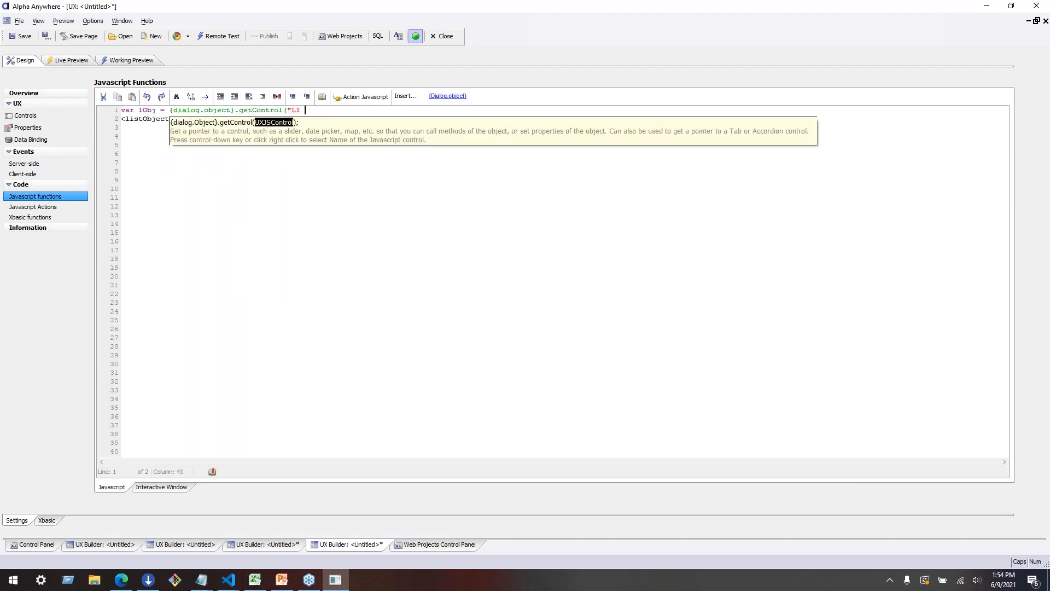
key("BackSpace")
type("ST1\");")
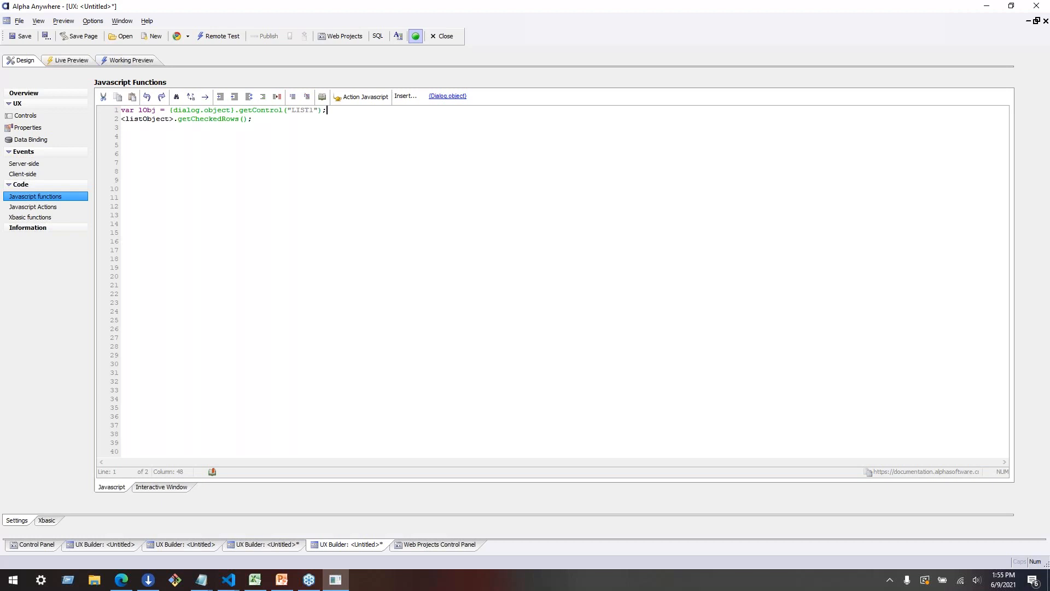
Step: Add an if (lObj) block around the getCheckedRows() call and replace its <listObject> placeholder with lObj
key("Return")
type("i")
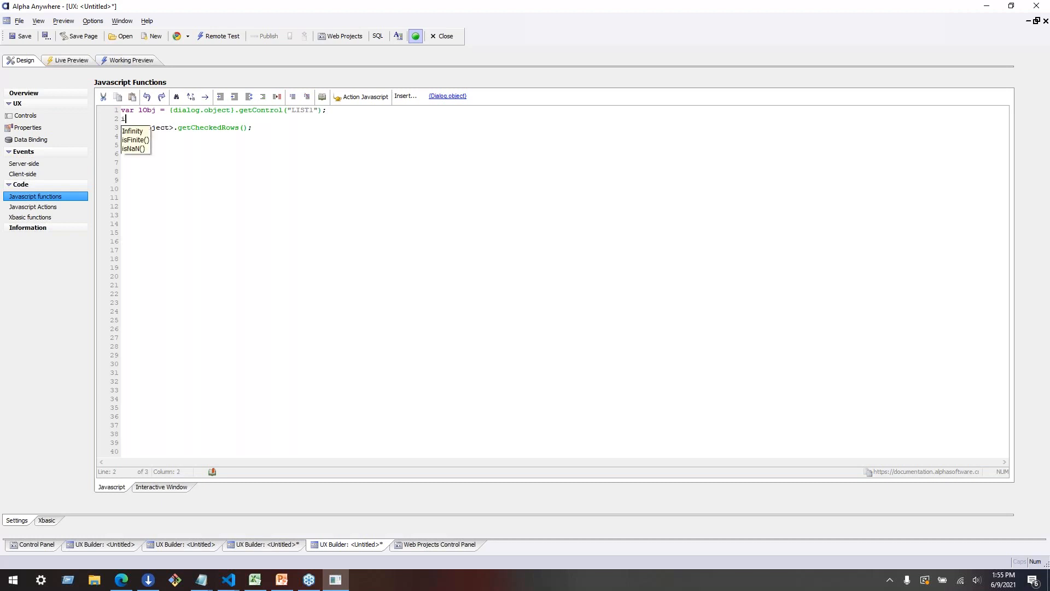
type("f (lObj) {")
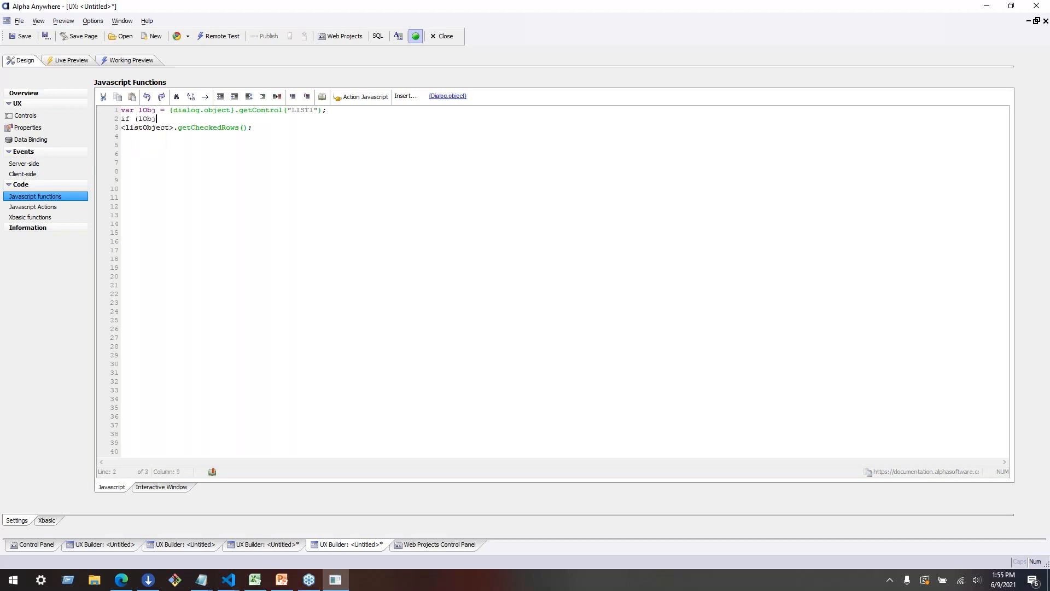
key("Return")
type("}")
key("Left")
key("Return")
key("Up")
left_click_drag(121, 145, 199, 145)
key("BackSpace")
key("ctrl+x")
key("Up")
key("Up")
type("lObj")
key("ctrl+v")
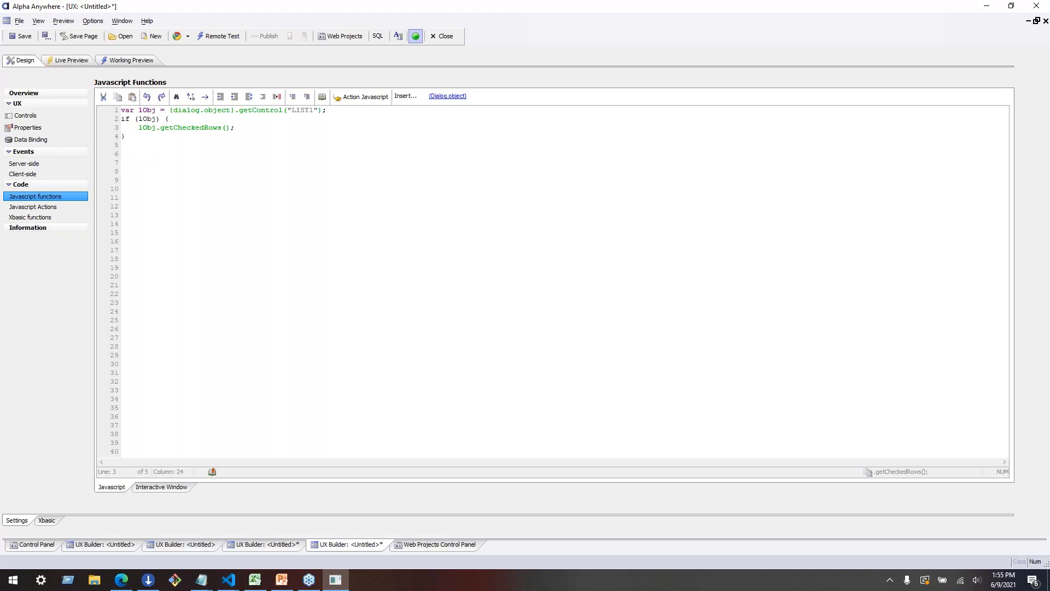
type("alert")
key("BackSpace")
key("BackSpace")
key("BackSpace")
type("ert(")
key("BackSpace")
key("BackSpace")
key("BackSpace")
key("BackSpace")
key("BackSpace")
key("BackSpace")
Step: Assign the getCheckedRows() result to var rows and add alert(rows); on the following line
type("var rows =")
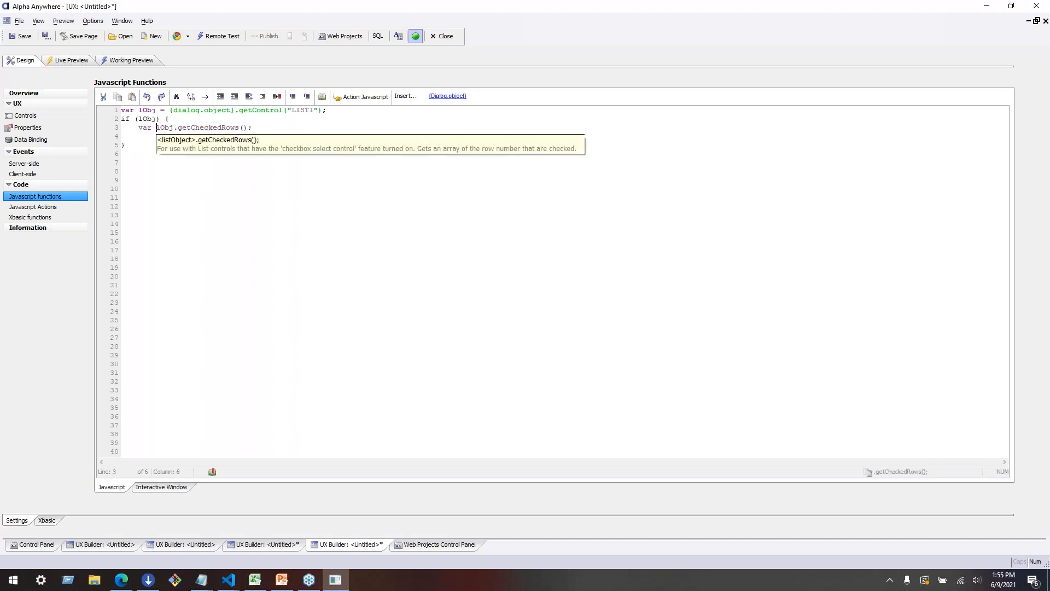
key("Down")
key("Down")
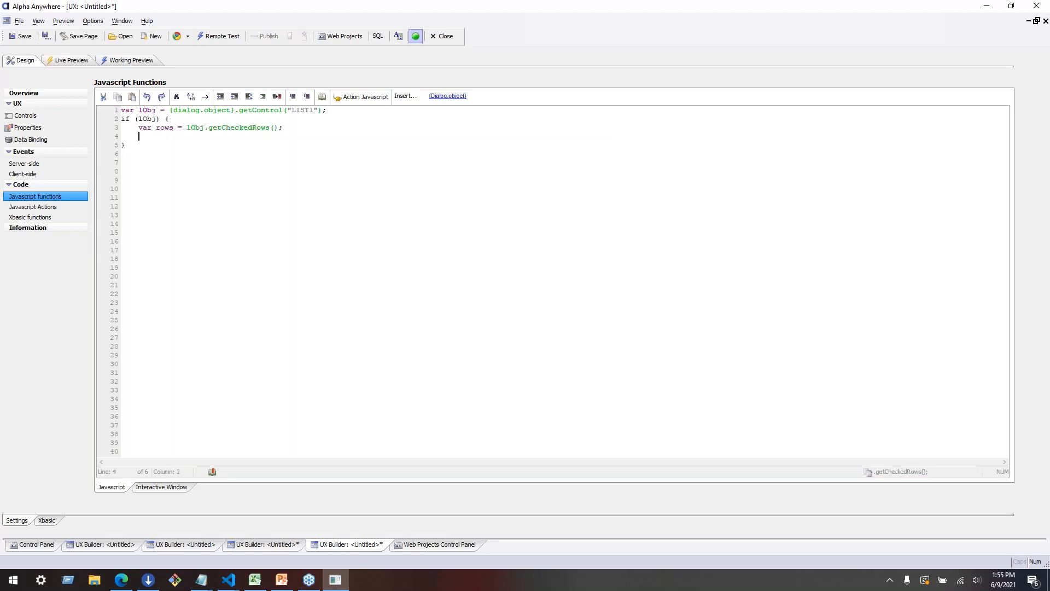
type("alert(rows)")
Step: Filter the insertable UX methods by "checked", reread the getCheckedRows() description and close the list without inserting anything
left_click(248, 127)
left_click(407, 97)
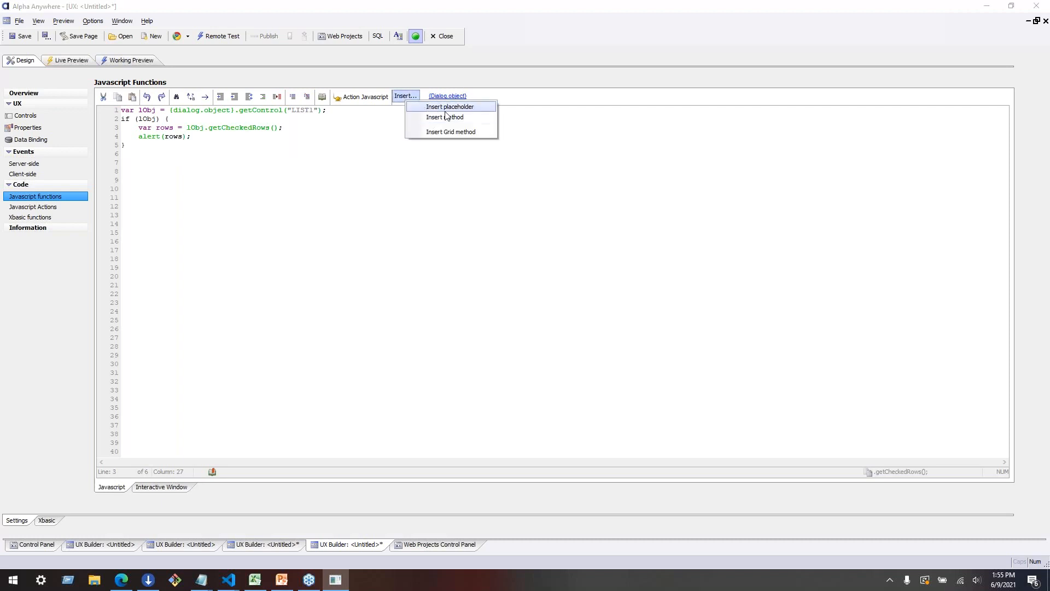
left_click(440, 117)
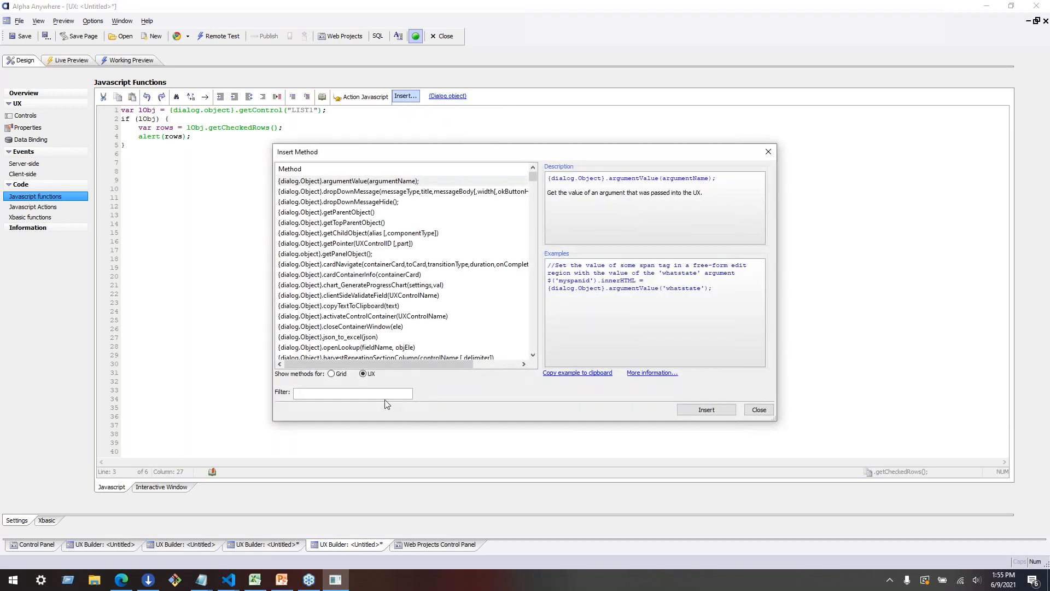
type("checkr")
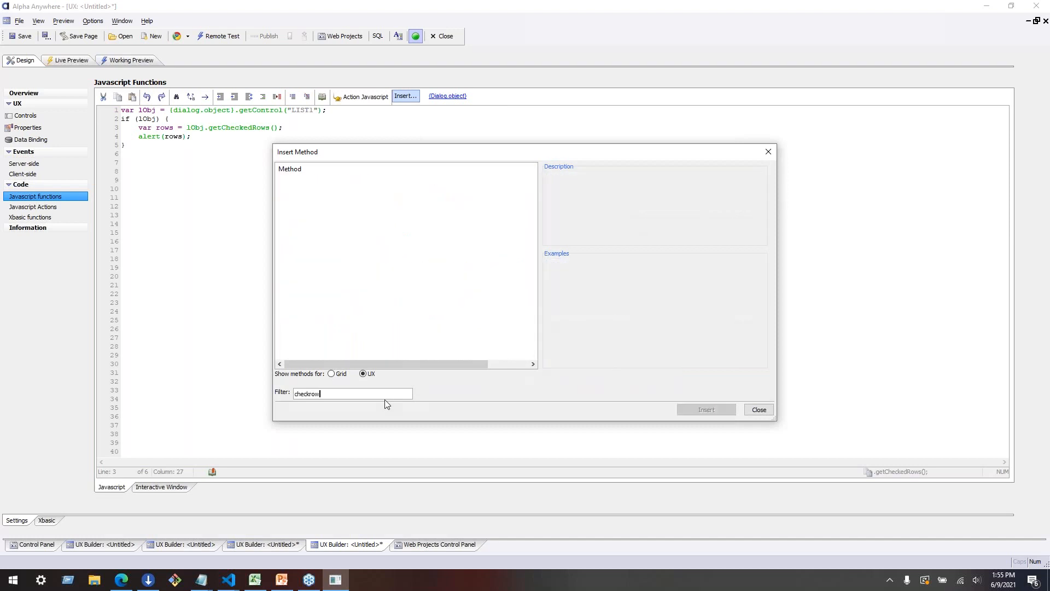
key("BackSpace")
type("ed")
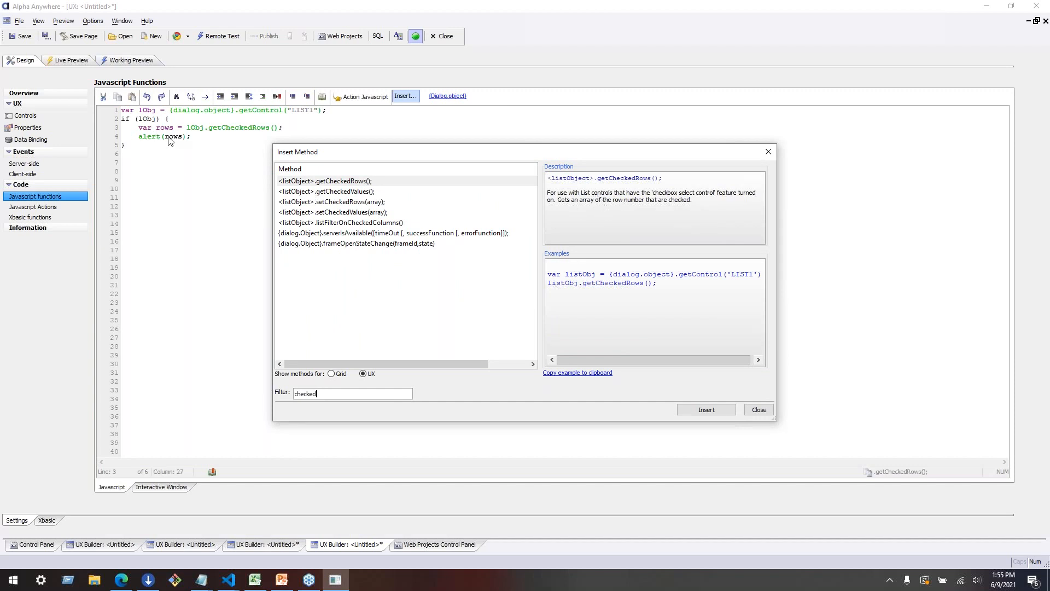
left_click(759, 410)
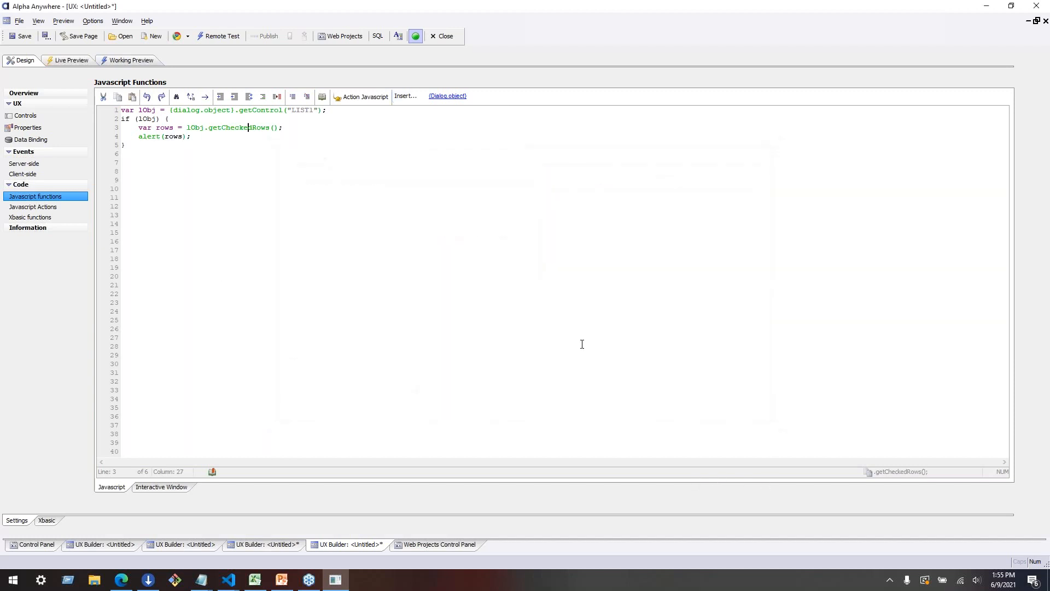
Step: Wrap the alerted rows variable in JSON.stringify()
left_click(165, 136)
type("JSON.stringify(")
key("Right")
key("Right")
type(")")
Step: Add the opening line var alertCheckedRows = function() { above the existing code
key("ctrl+Home")
key("Return")
key("Up")
type("va")
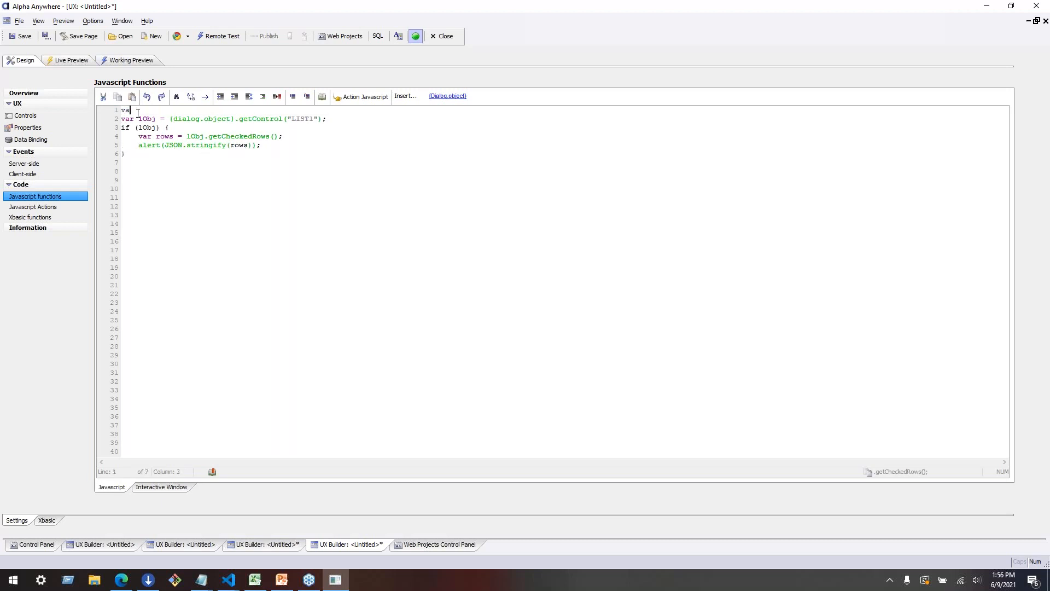
type("r getCheckee")
type("dRow")
key("BackSpace")
key("BackSpace")
key("BackSpace")
key("BackSpace")
key("BackSpace")
key("BackSpace")
key("BackSpace")
key("BackSpace")
key("BackSpace")
key("BackSpace")
key("BackSpace")
key("BackSpace")
type("alertCheckedRows = function() {")
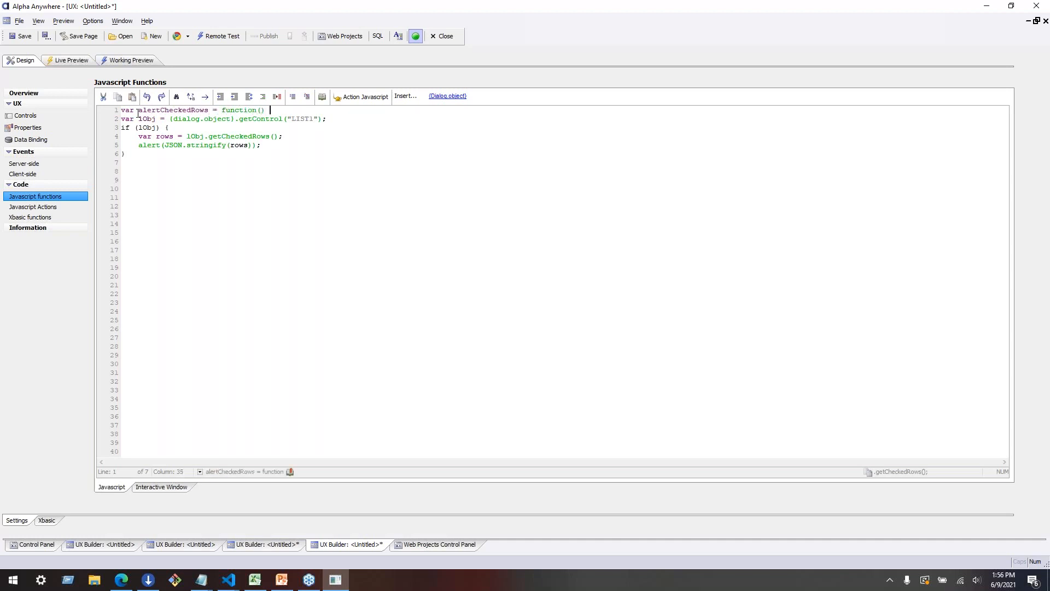
Step: Indent the existing code as the body of alertCheckedRows and end the function with a closing brace
key("Right")
key("shift+Down")
key("shift+Down")
key("shift+Down")
key("shift+Down")
key("shift+Down")
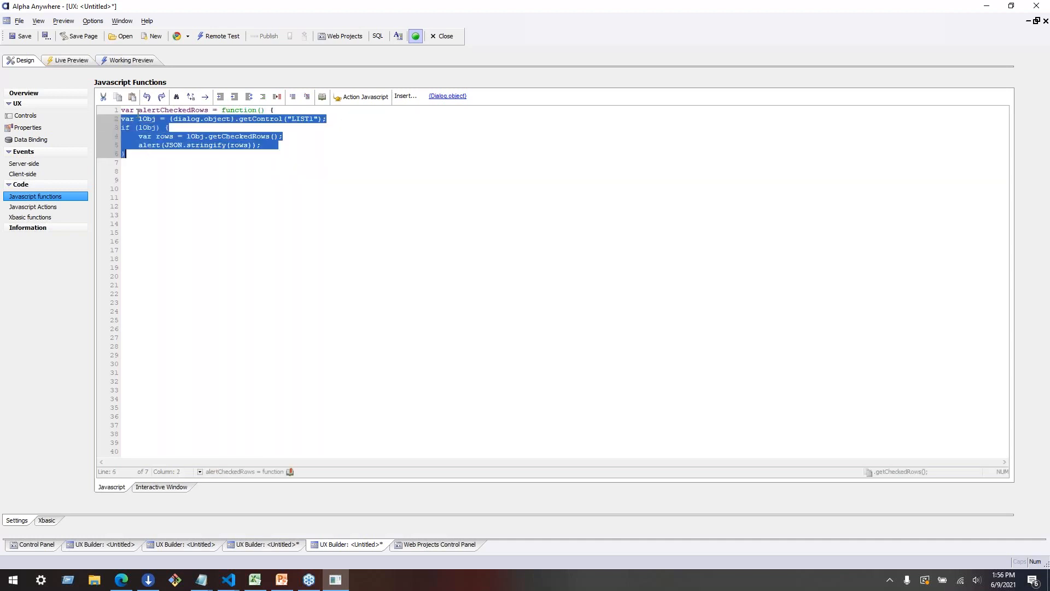
key("Tab")
key("End")
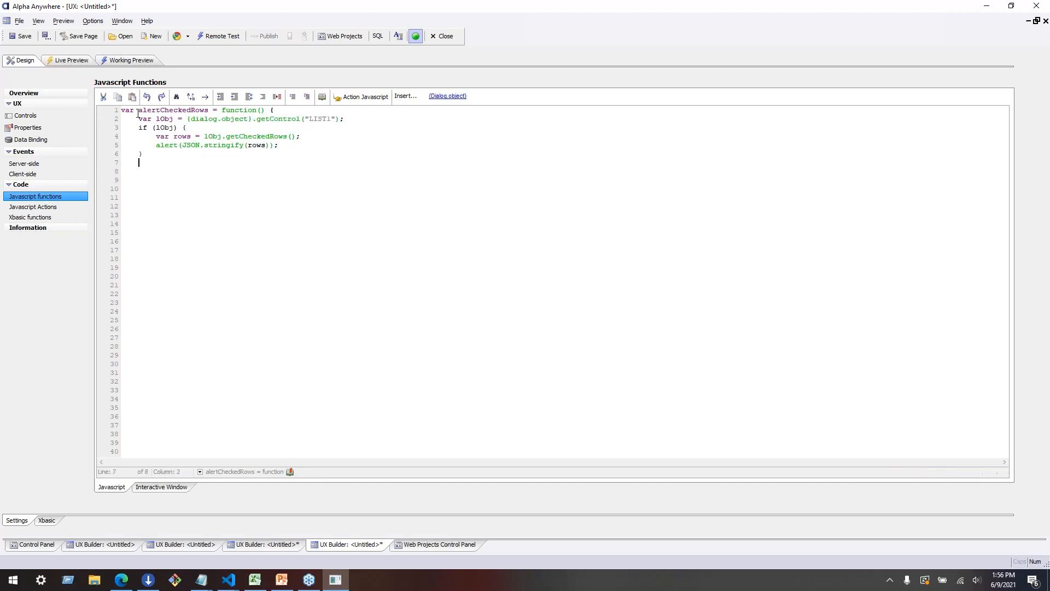
type("}")
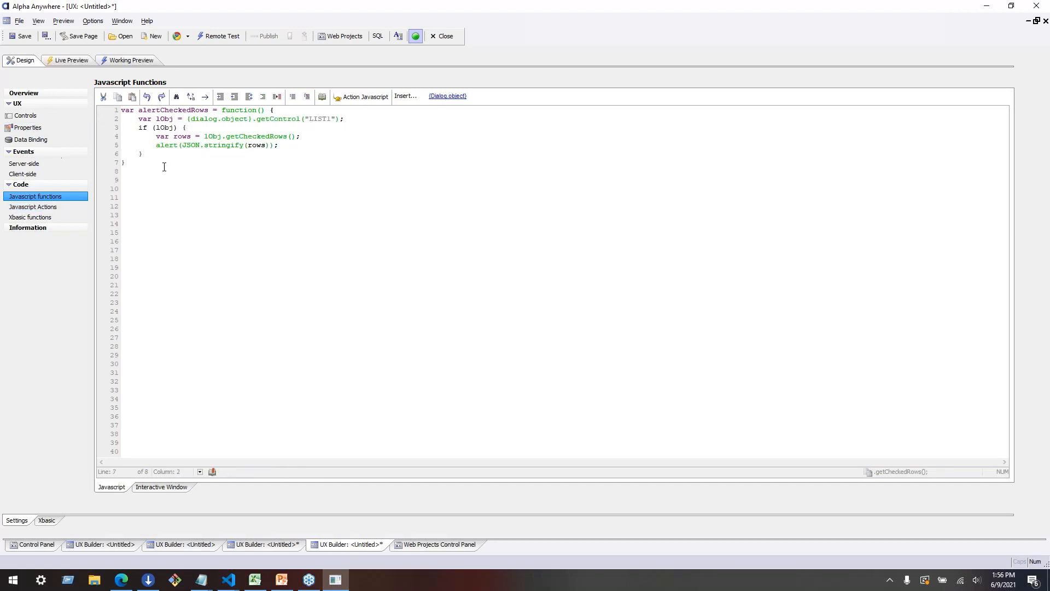
Step: Copy the function name alertCheckedRows and add a button control labelled "Checked Rows" below the Filter button
double_click(181, 110)
left_click(25, 115)
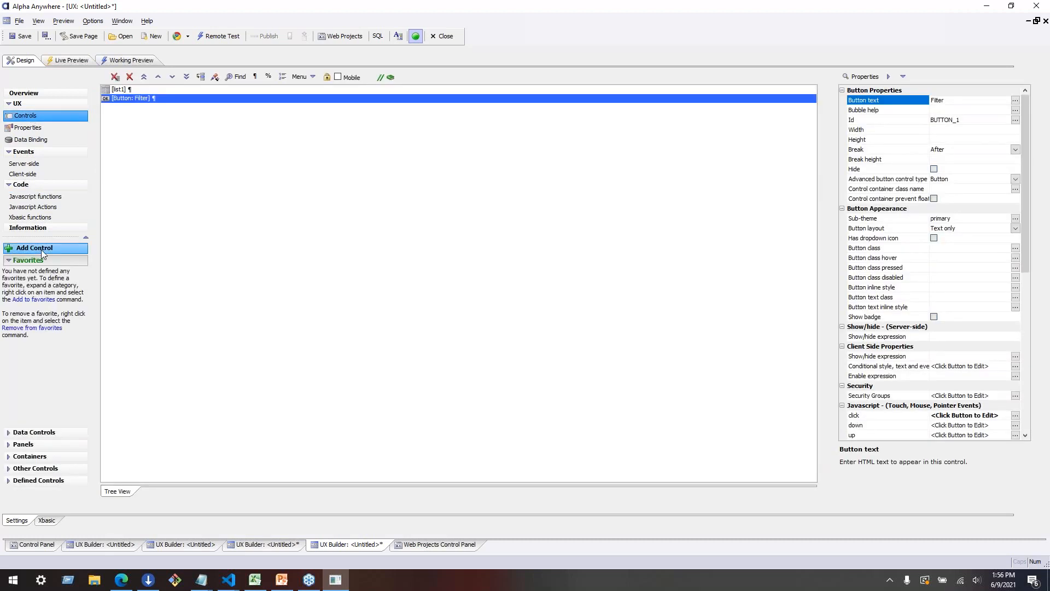
left_click(41, 250)
type("bu")
double_click(406, 185)
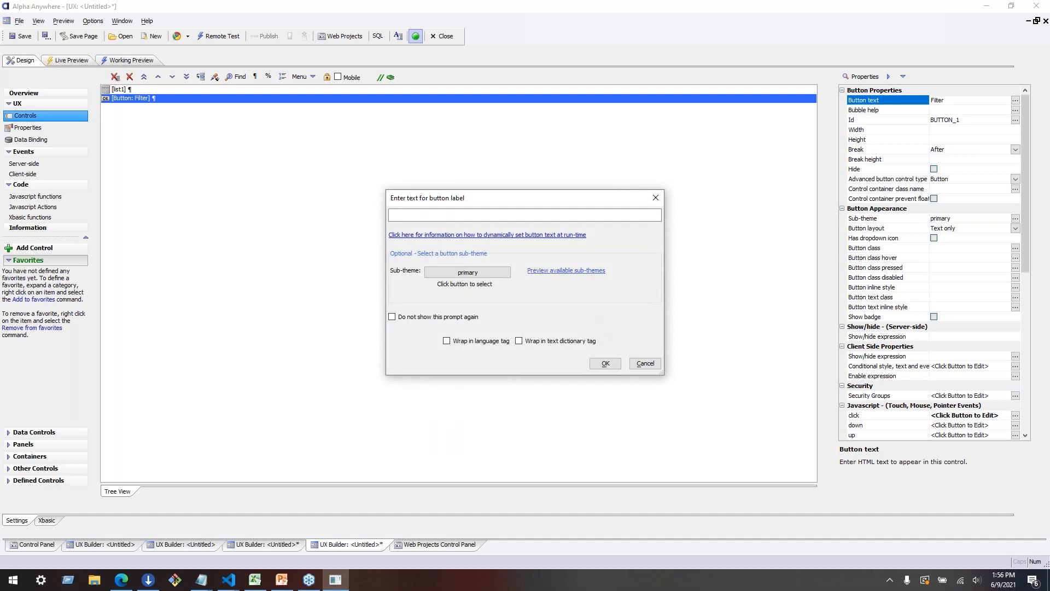
type("Checked Rows")
left_click(604, 363)
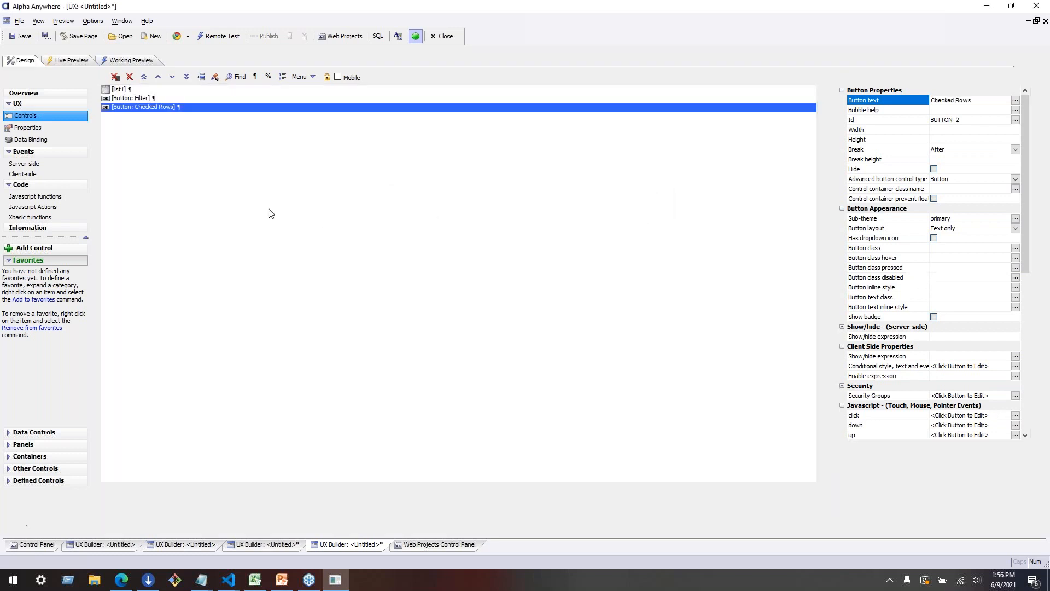
Step: Set the Checked Rows button's click event in text mode to alertCheckedRows(); and save it
double_click(200, 107)
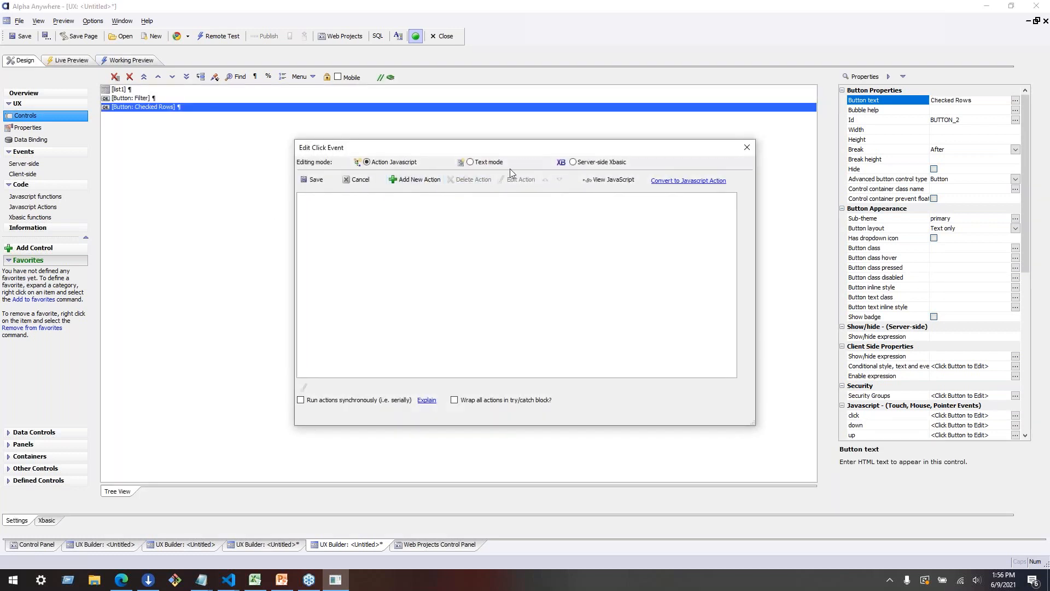
left_click(615, 315)
key("ctrl+v")
type("(")
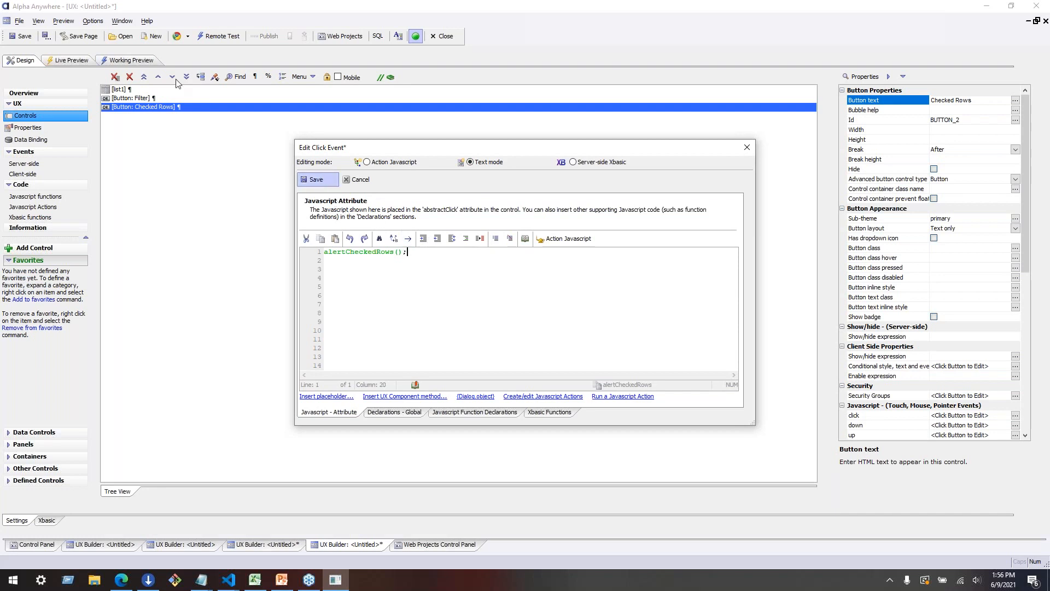
left_click(313, 181)
Step: Run a full live preview, check the ANATR, ANTON, BLAUS and BLONP rows and test the Checked Rows button
left_click(71, 60)
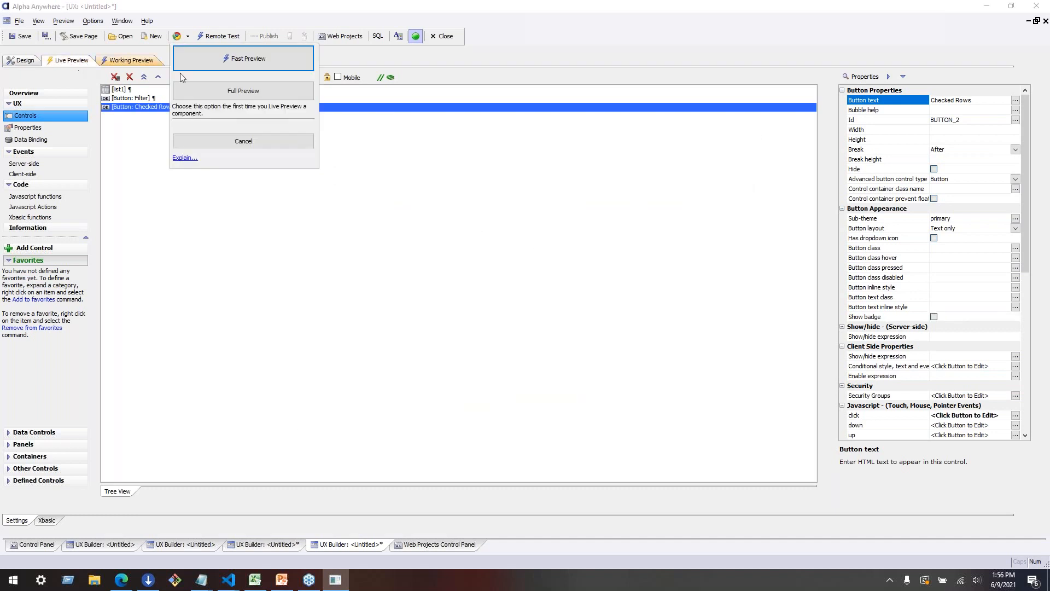
left_click(287, 90)
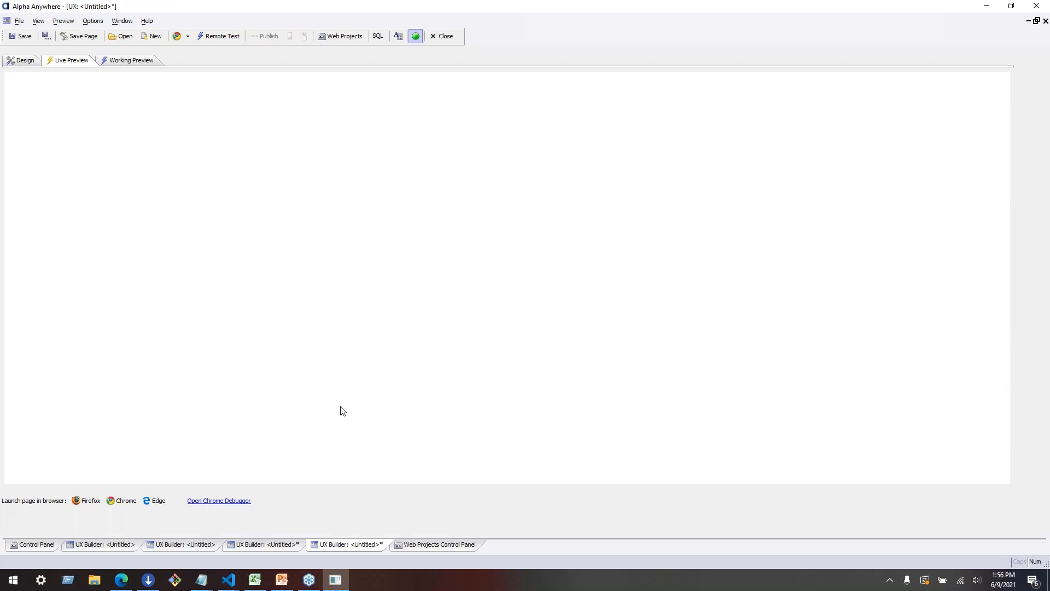
left_click(35, 160)
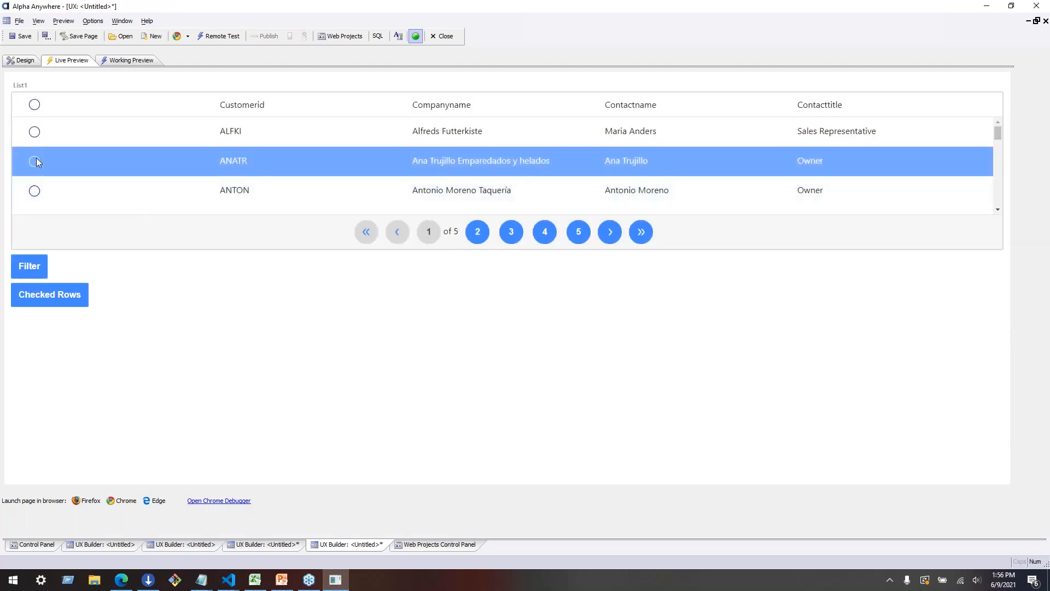
scroll(35, 175, "down", 3)
left_click(34, 170)
left_click(34, 200)
left_click(56, 299)
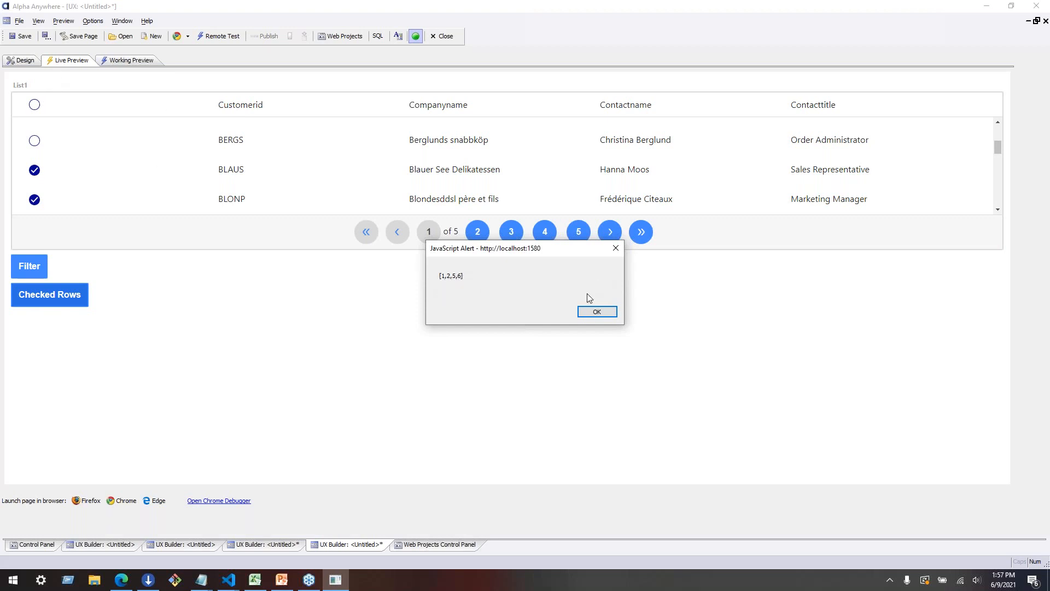
left_click(593, 312)
scroll(152, 171, "up", 3)
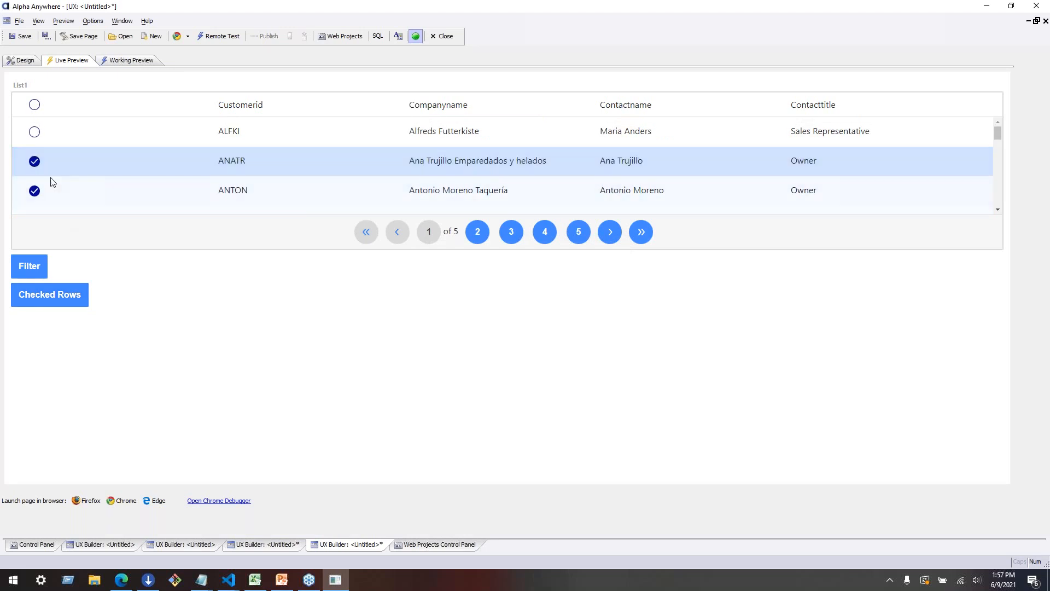
Step: Add a button control labelled "Callback" below the Checked Rows button in the component design
left_click(21, 60)
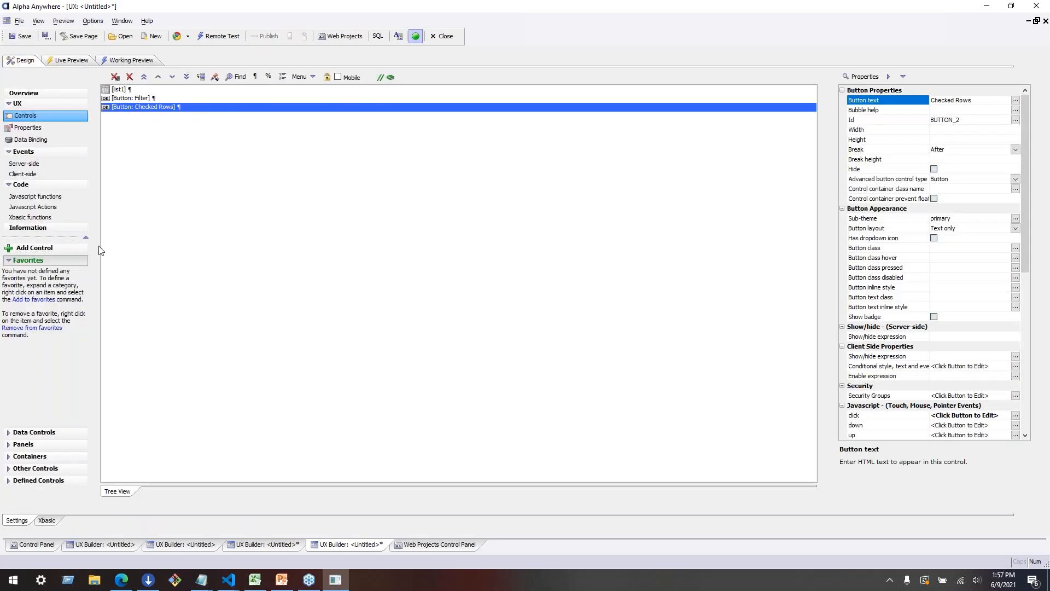
double_click(123, 111)
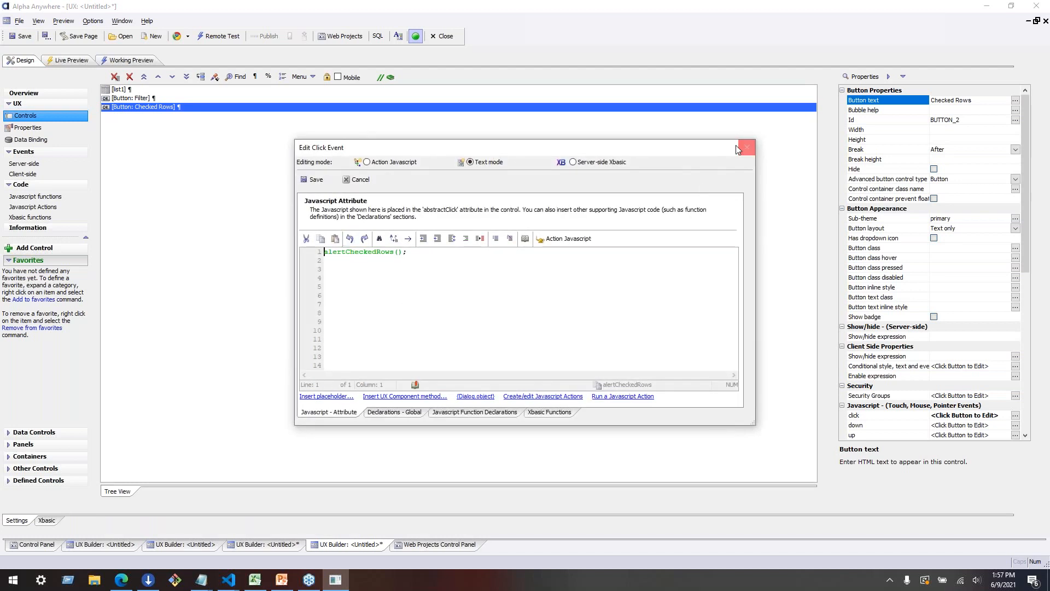
left_click(753, 146)
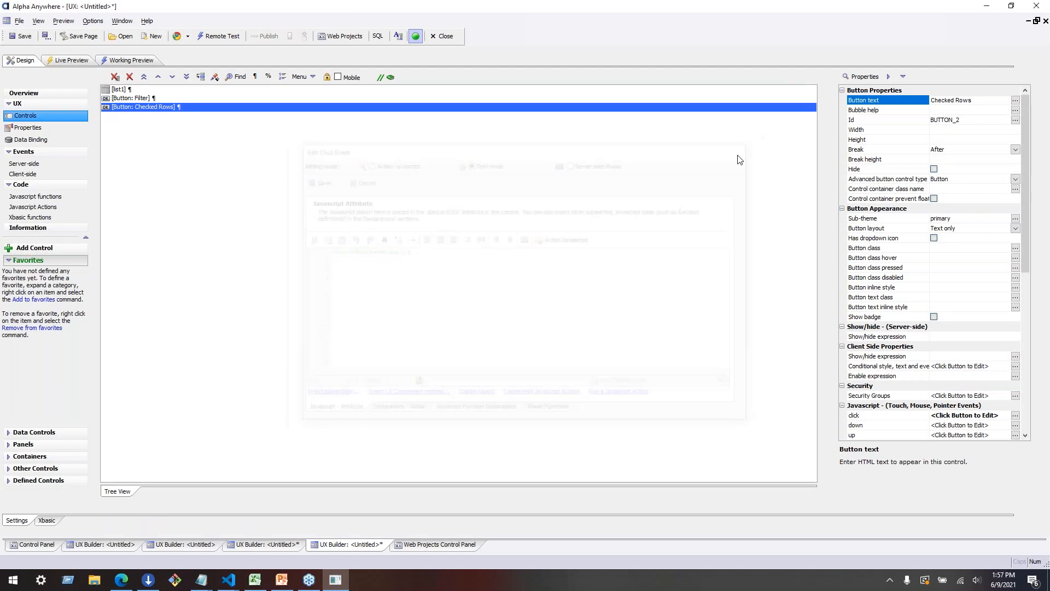
left_click(61, 250)
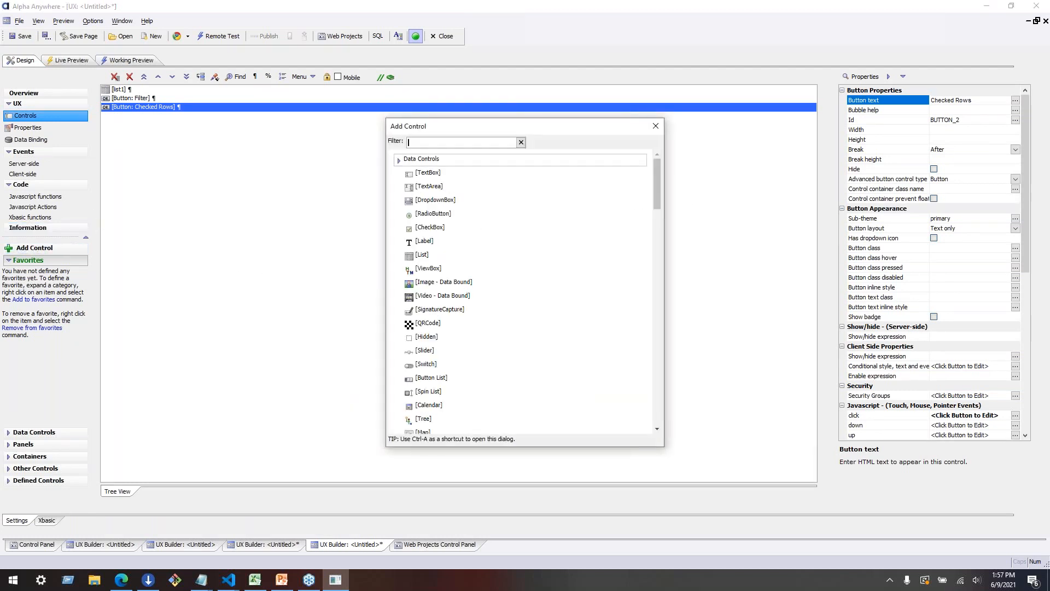
type("button")
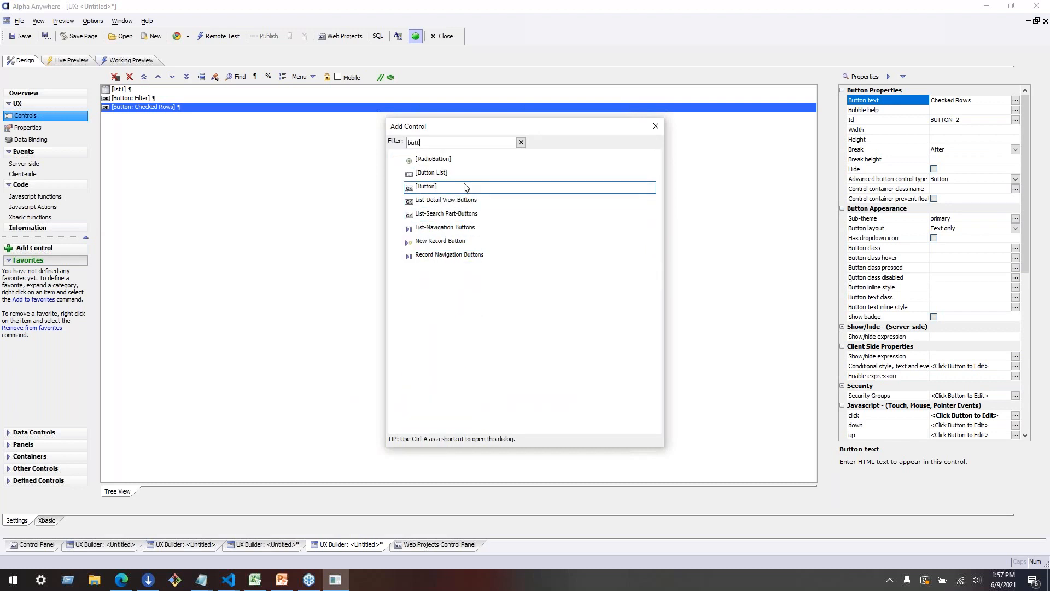
double_click(467, 188)
type("Callback")
key("Return")
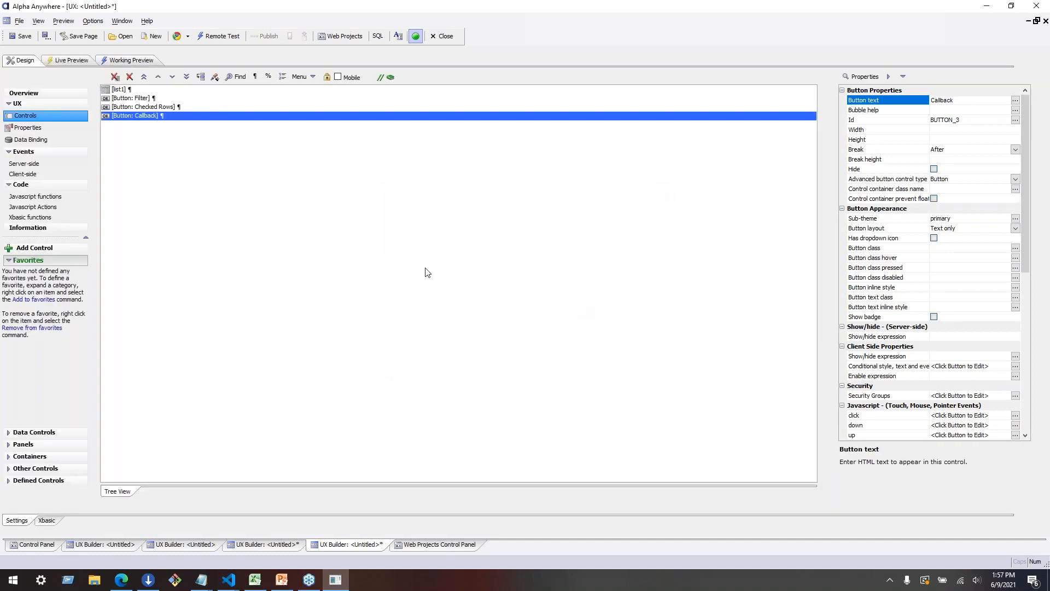
Step: Add an Ajax Callback action to the Callback button's click event, with doCallback as the internal Xbasic function name
double_click(194, 116)
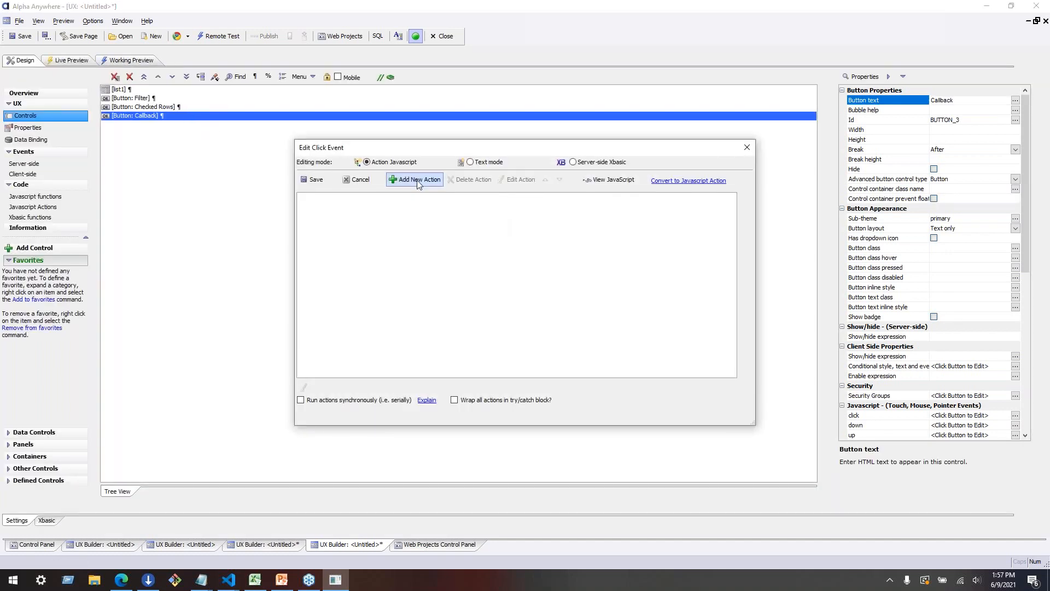
left_click(418, 180)
type("x")
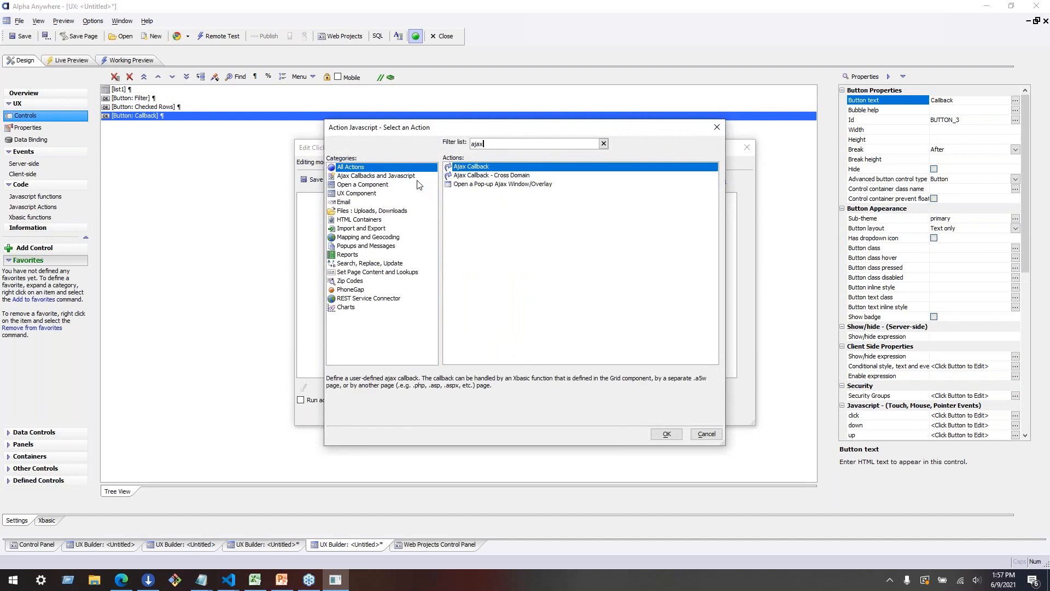
double_click(479, 167)
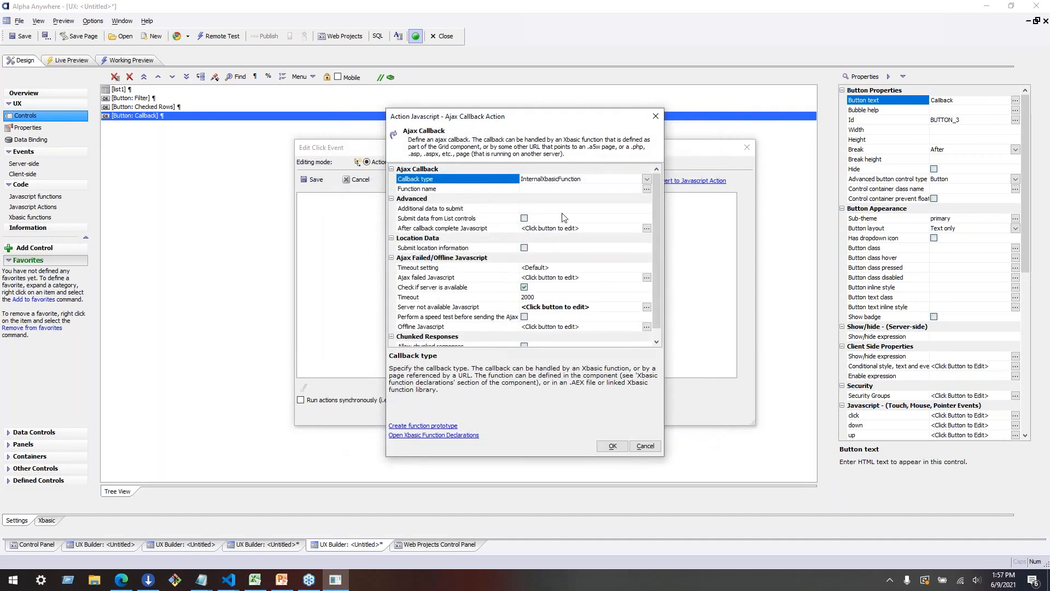
left_click(540, 198)
left_click(647, 179)
left_click(575, 189)
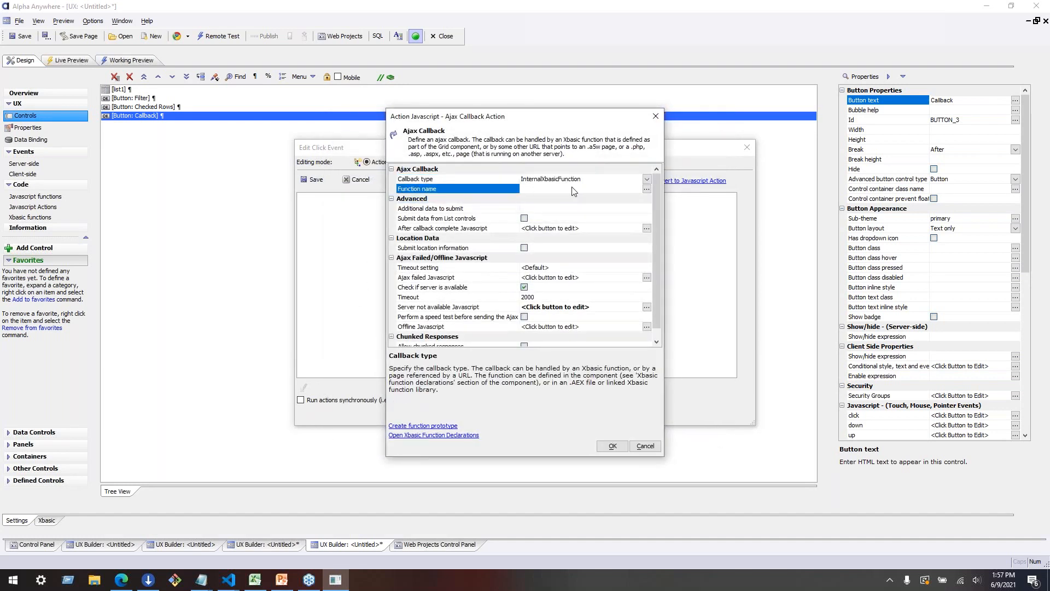
type("doCallback")
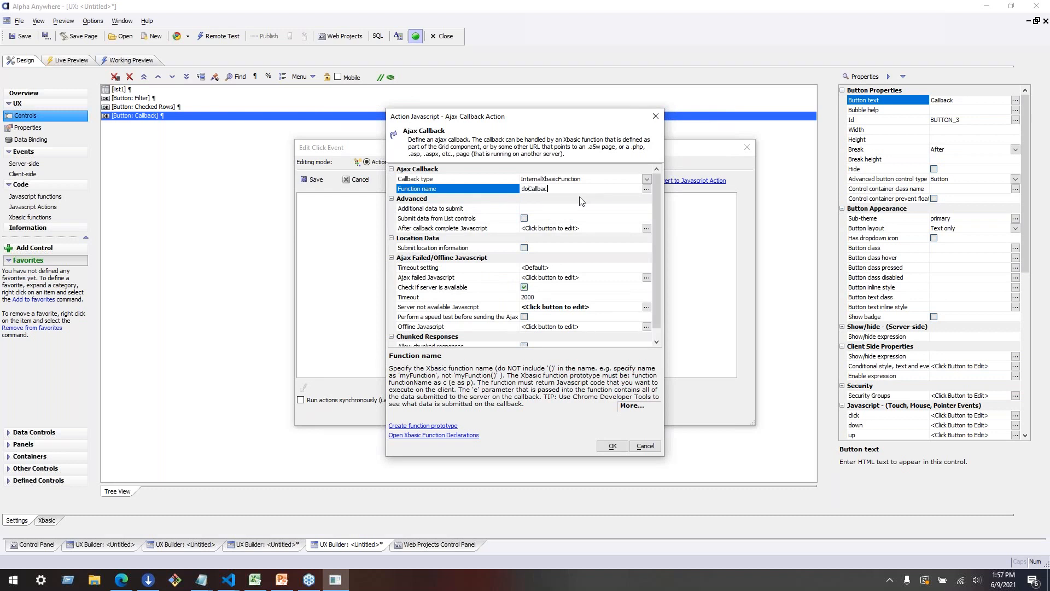
Step: Copy the commented doCallback function prototype and paste it into the Xbasic function declarations
left_click(422, 426)
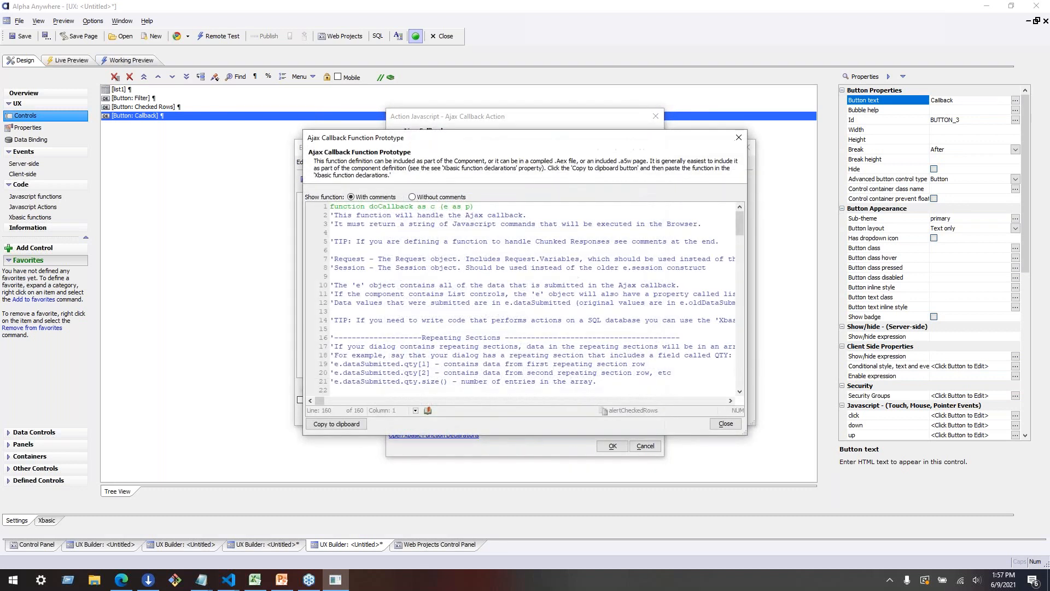
left_click(337, 424)
left_click(463, 434)
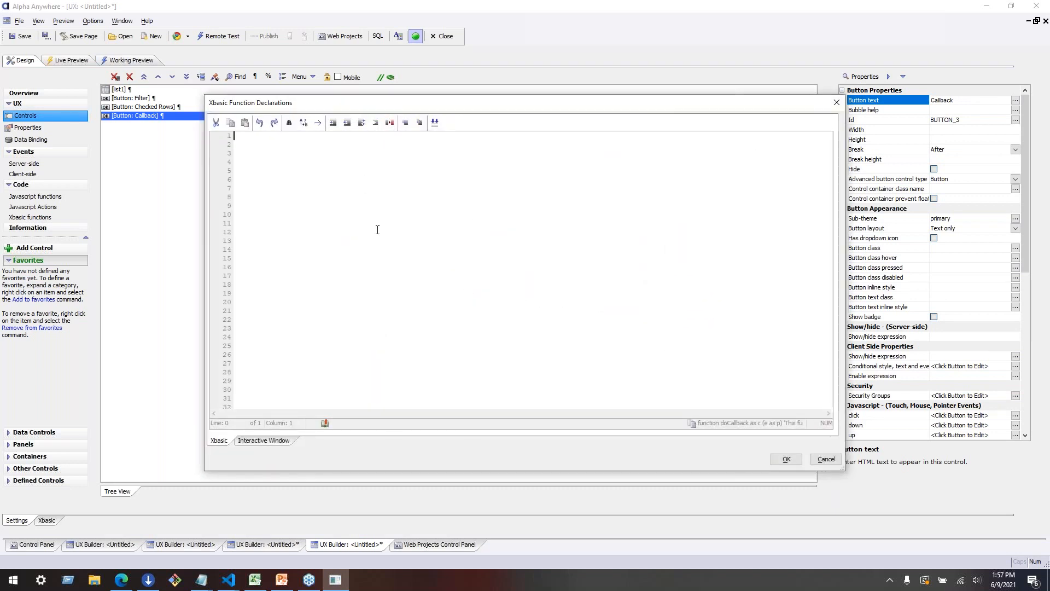
key("ctrl+v")
Step: Examine the prototype's comments on the e object, repeating sections, setting control values and chunked responses
scroll(400, 286, "up", 6)
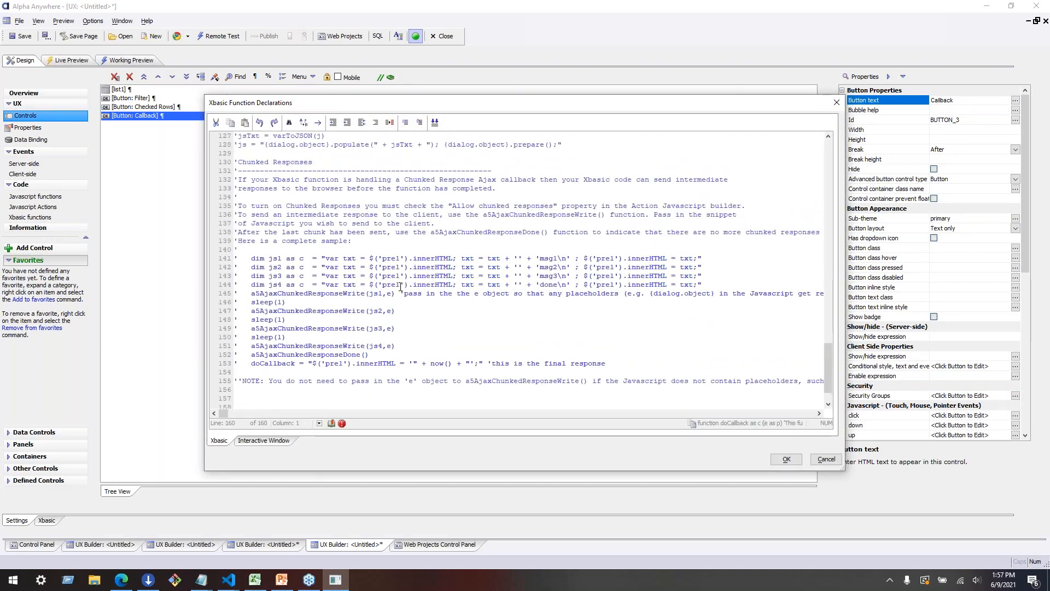
scroll(400, 286, "up", 10)
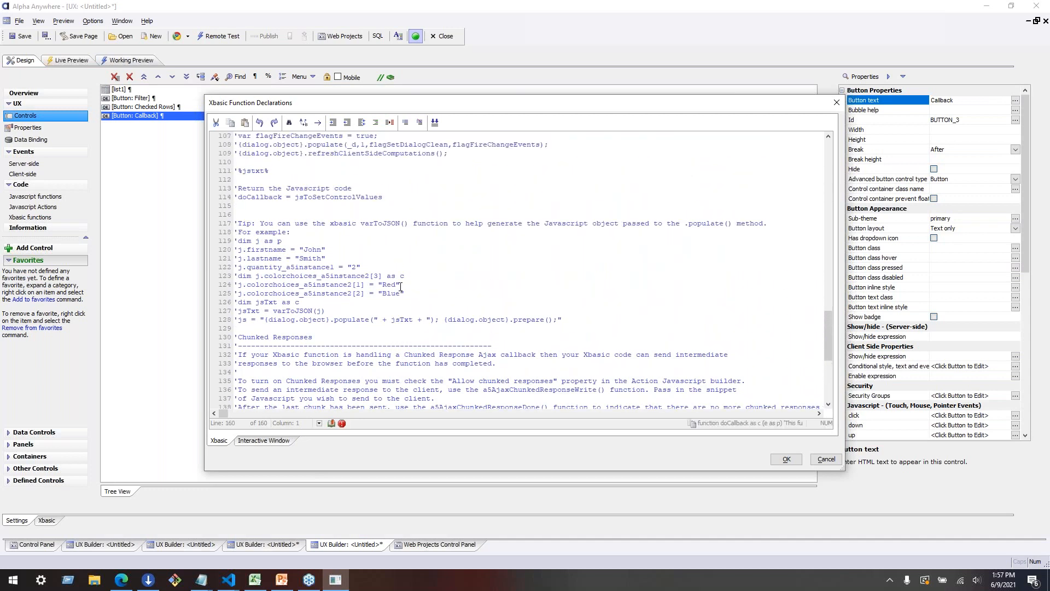
scroll(400, 286, "up", 8)
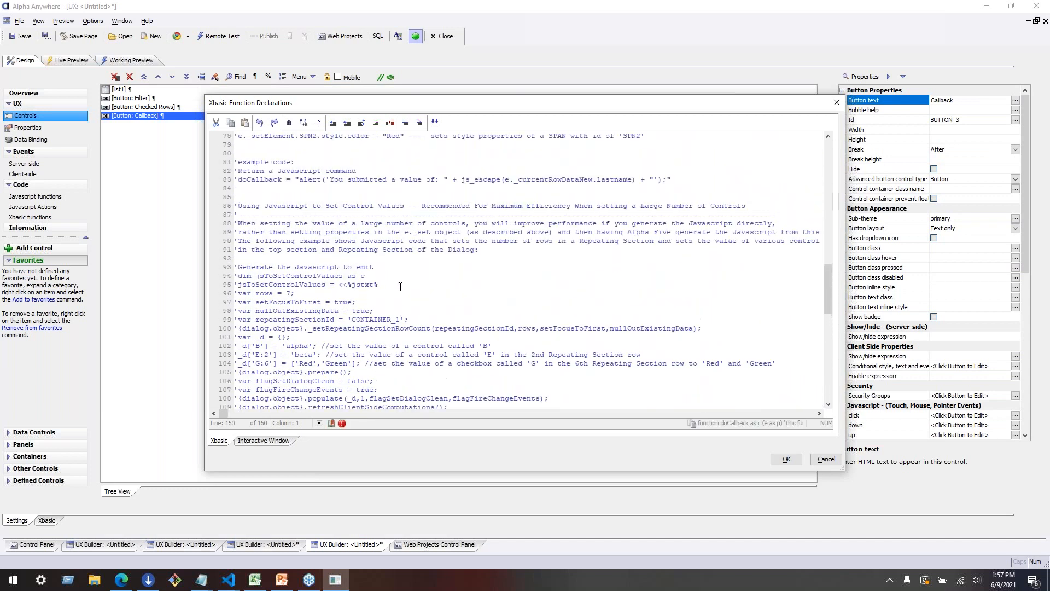
scroll(400, 286, "up", 9)
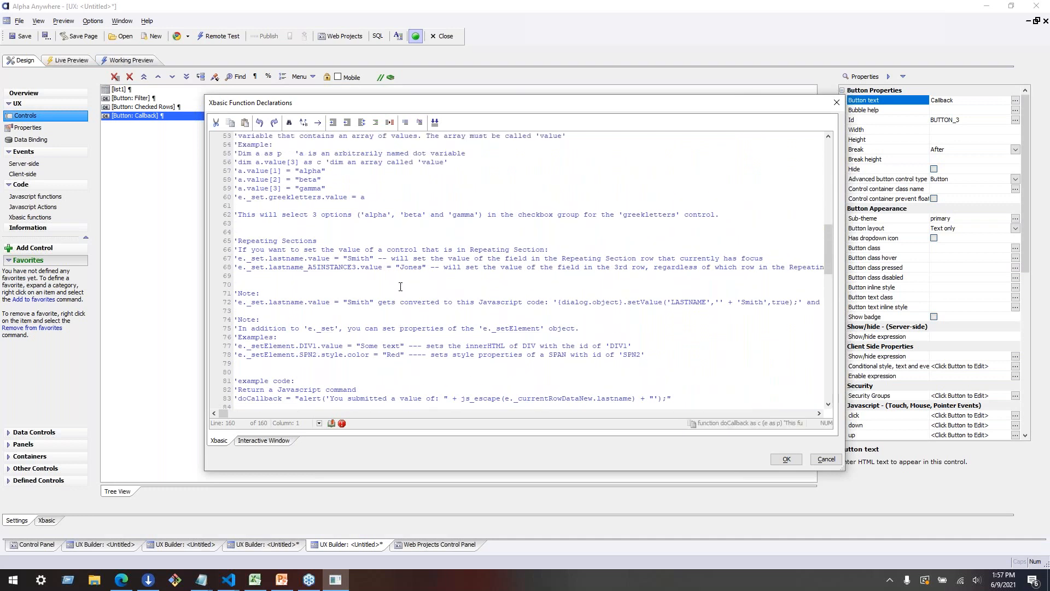
scroll(401, 287, "up", 4)
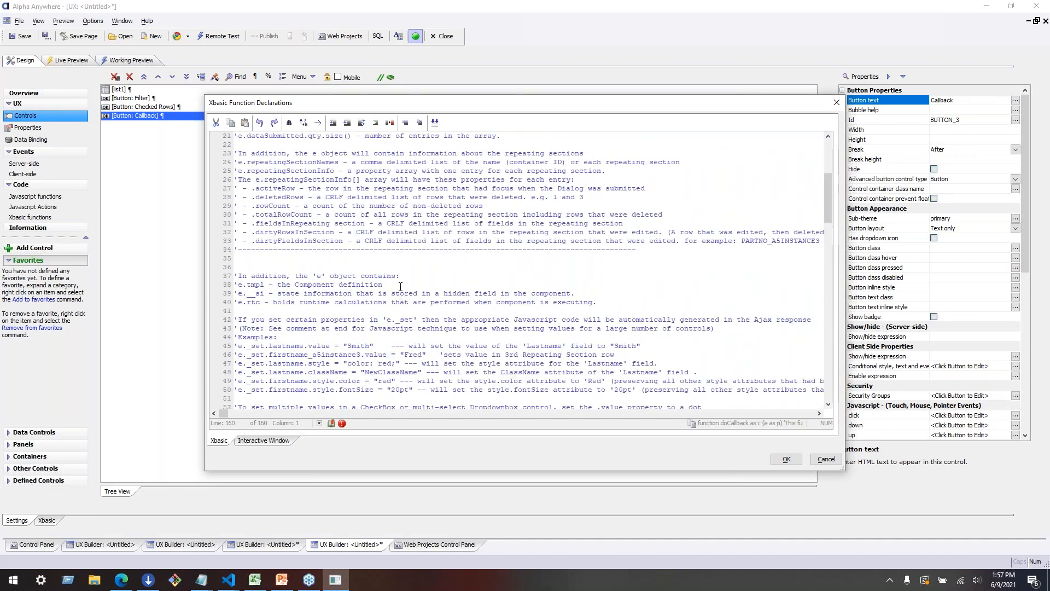
scroll(400, 286, "up", 6)
scroll(400, 286, "down", 11)
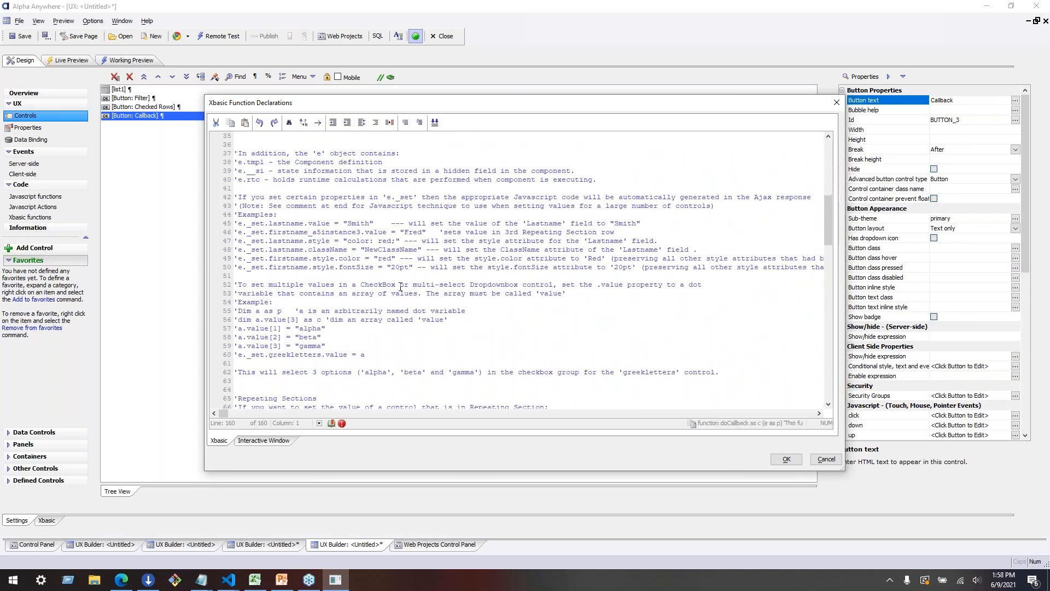
scroll(400, 287, "down", 5)
scroll(401, 287, "down", 6)
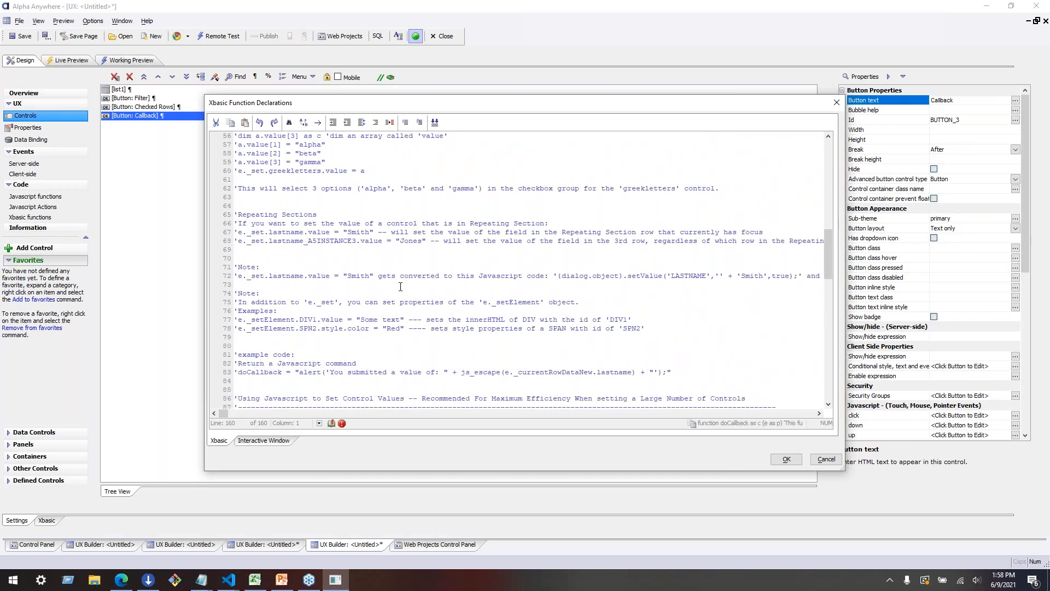
scroll(400, 286, "down", 9)
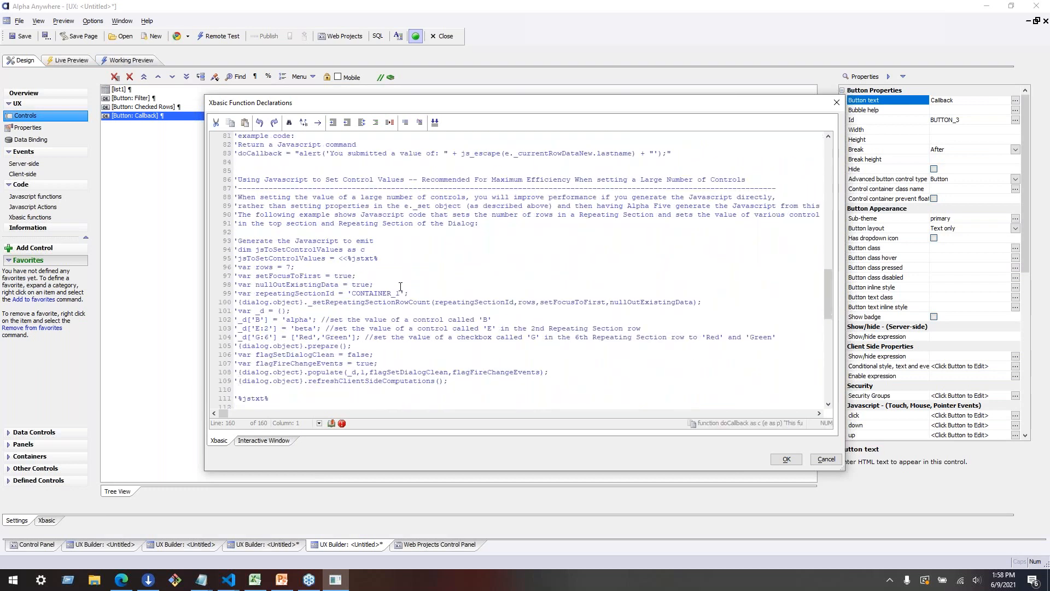
scroll(401, 287, "down", 6)
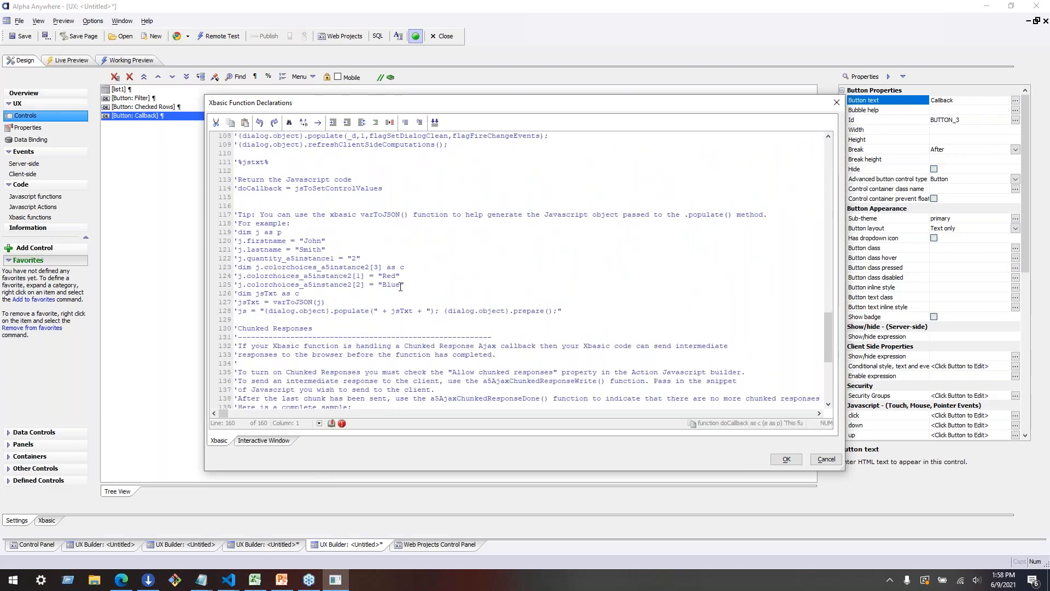
scroll(401, 287, "down", 2)
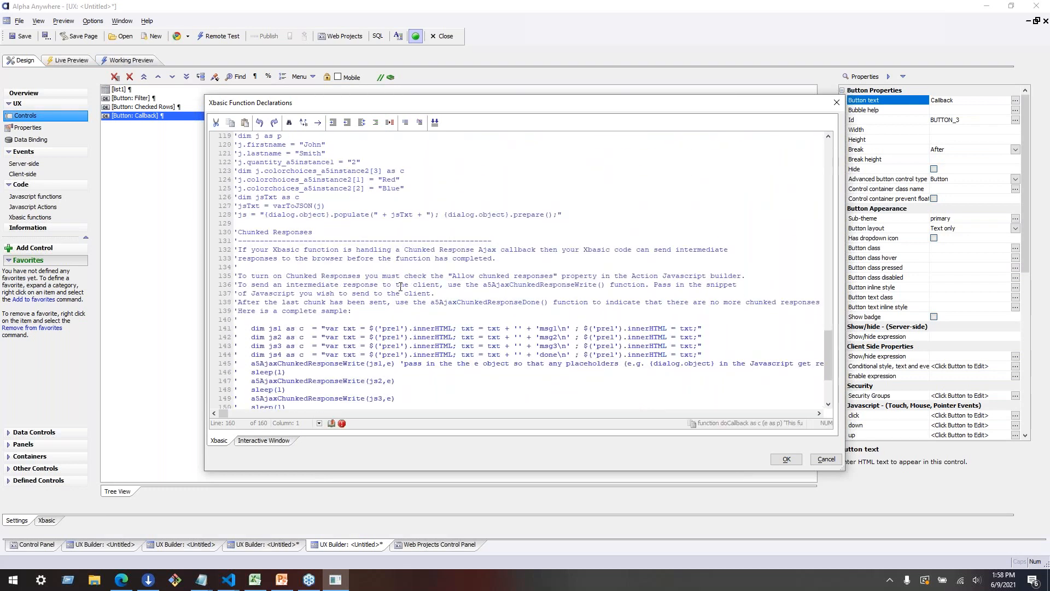
scroll(400, 286, "down", 4)
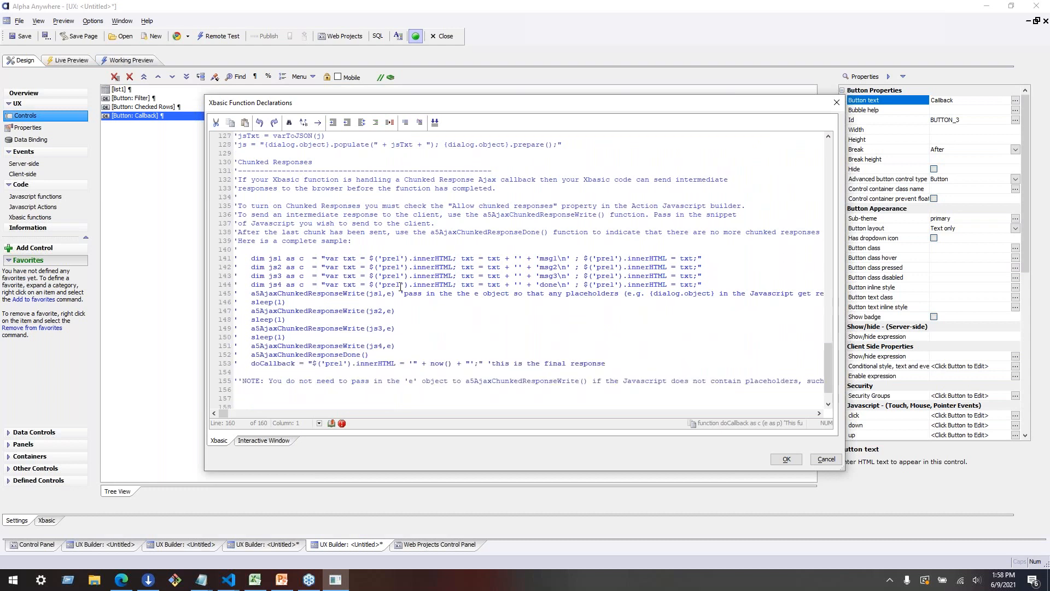
Step: Accept the Xbasic declarations, turn on submitting data from List controls for the Ajax callback and save the click event
left_click(796, 463)
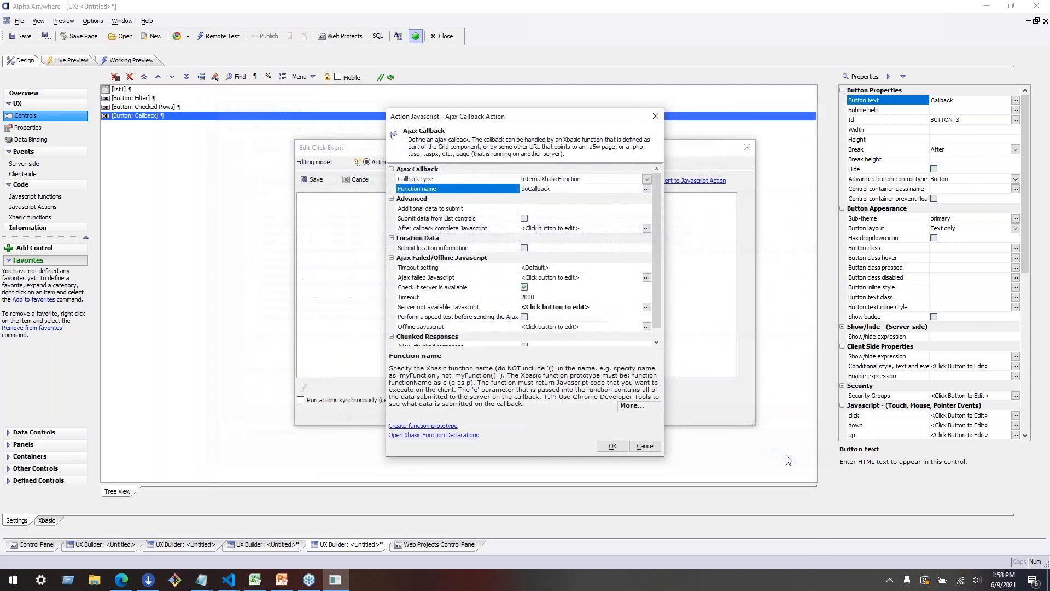
left_click(450, 209)
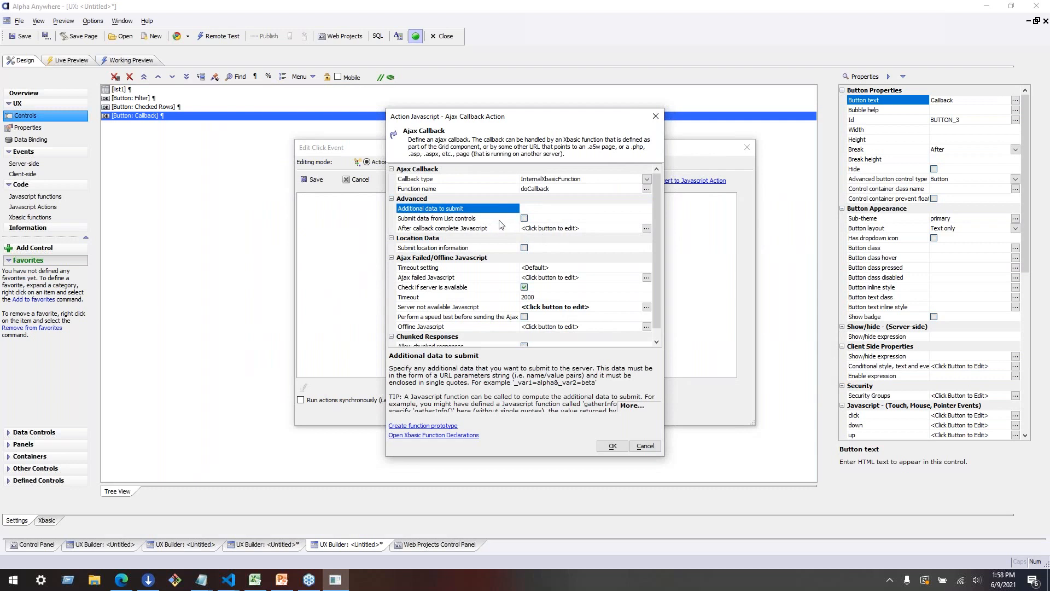
left_click(501, 219)
left_click(524, 218)
left_click(468, 230)
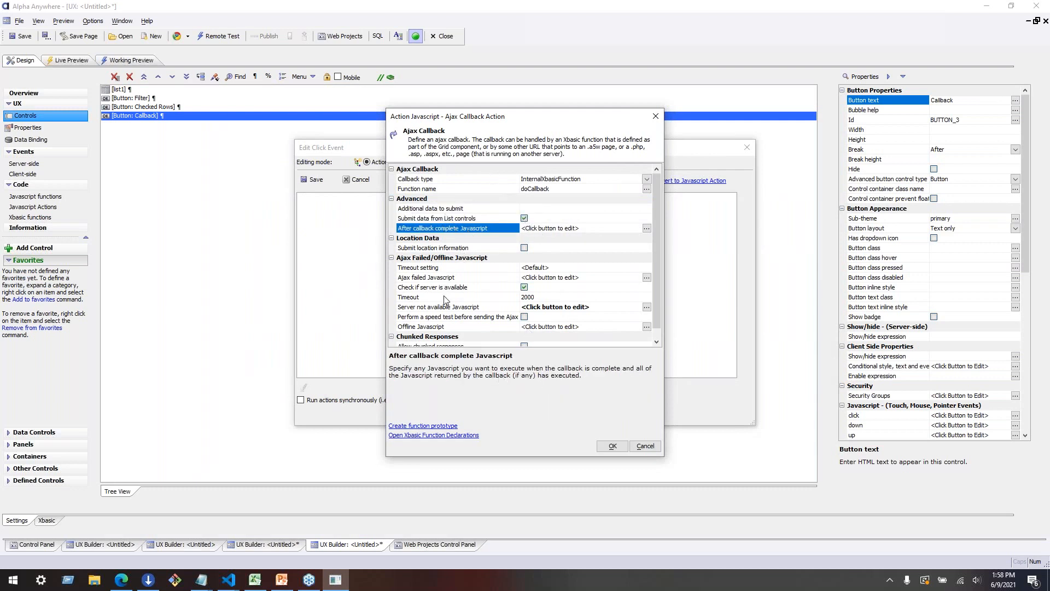
scroll(446, 325, "down", 1)
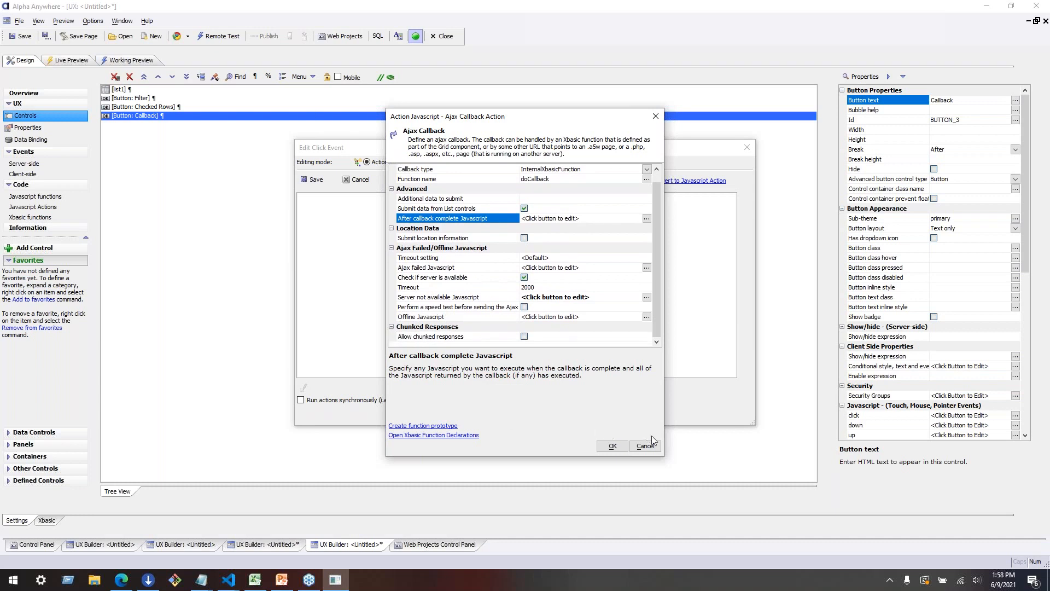
left_click(612, 446)
left_click(606, 316)
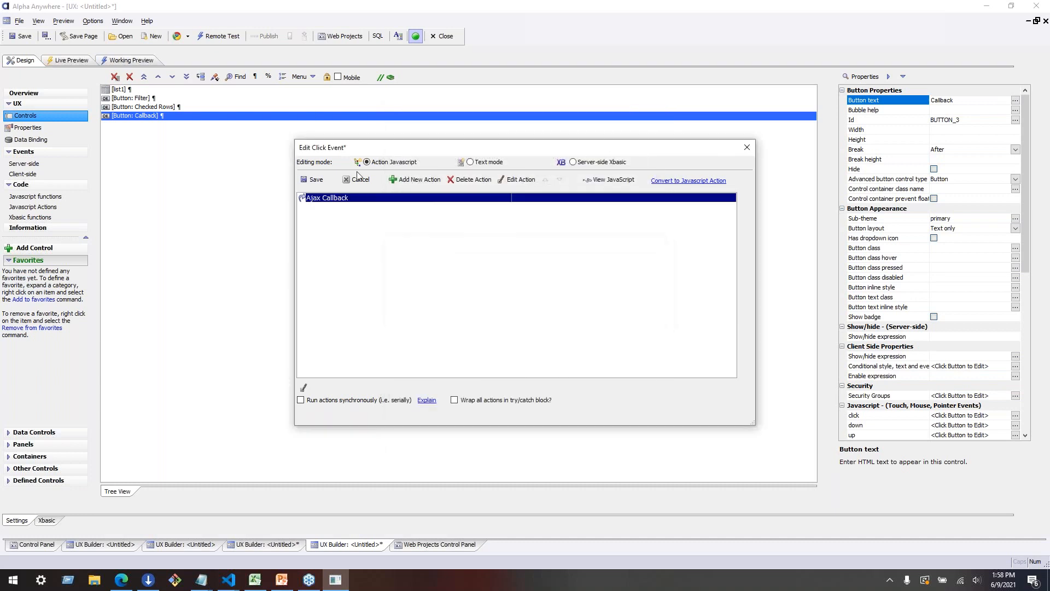
left_click(312, 180)
Step: Insert debug(1) as the first line of the doCallback function body in the Xbasic functions
left_click(30, 218)
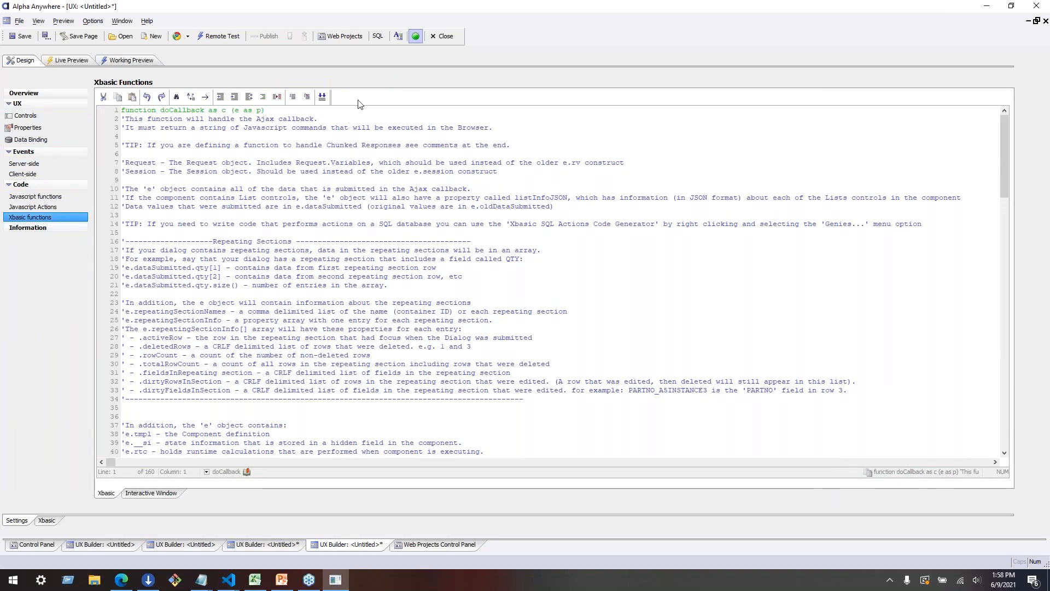
key("Return")
key("Return")
key("Up")
type("debug(1)")
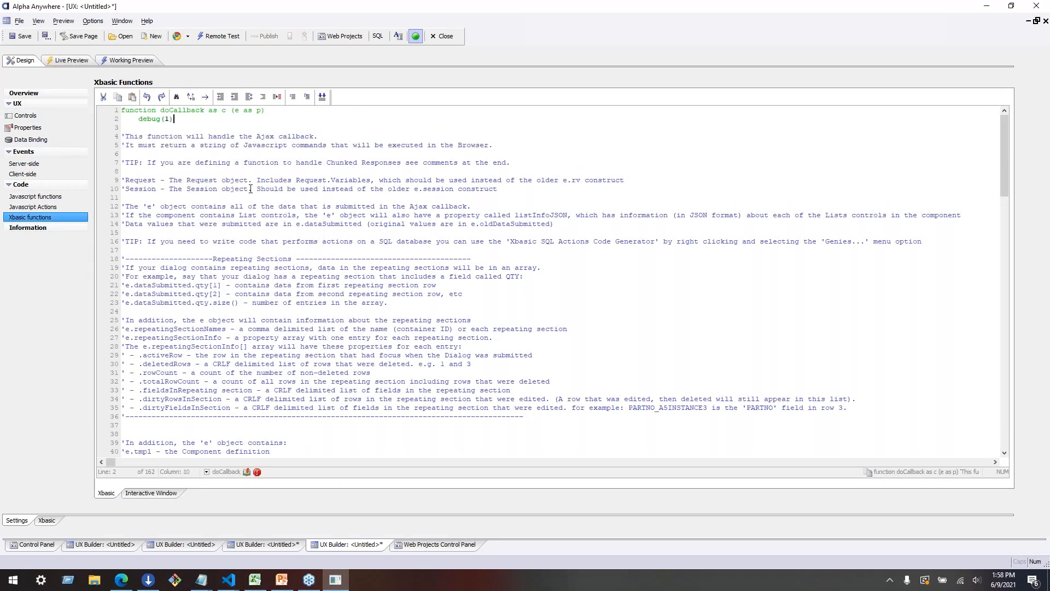
left_click(198, 249)
Step: Run the live preview, trigger the Callback button without any checked rows and close the Xbasic debugger
left_click(64, 60)
left_click(224, 91)
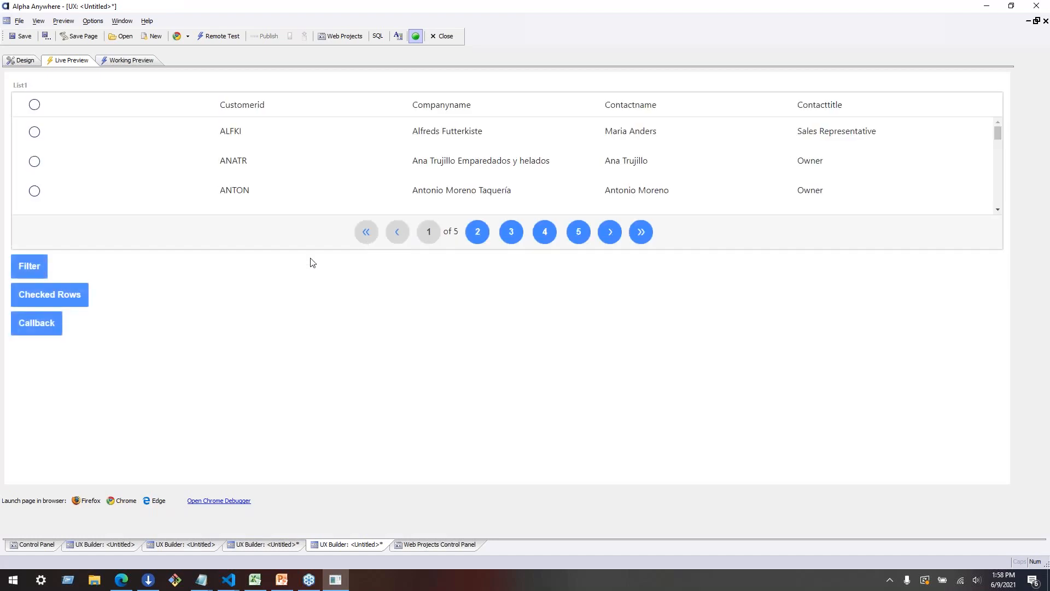
left_click(34, 323)
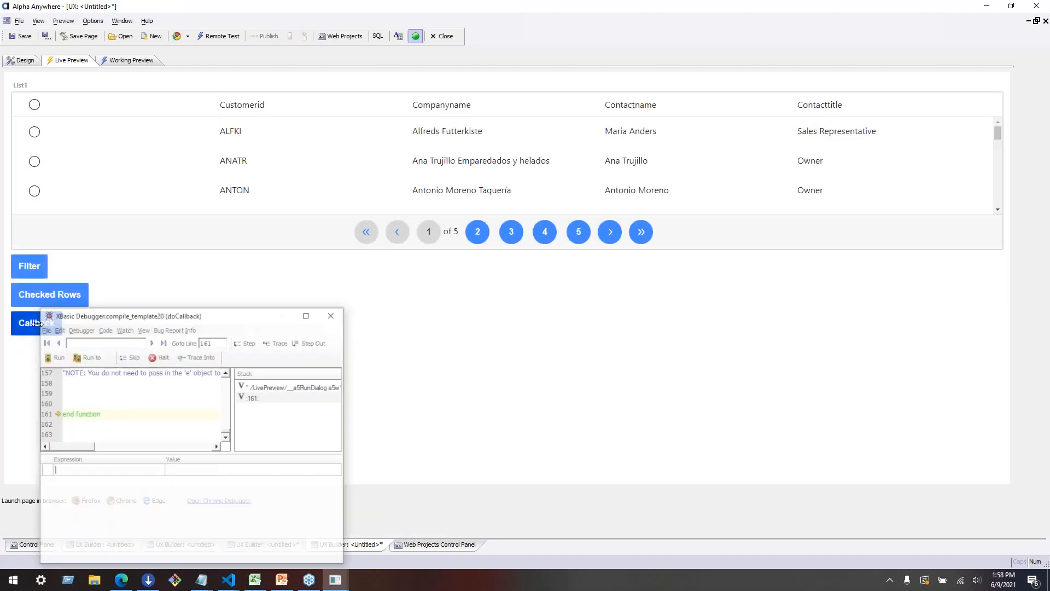
left_click(331, 314)
Step: Check the ALFKI, ANATR and ANTON rows, trigger the Callback button and evaluate e in the maximized Xbasic debugger
left_click(34, 161)
left_click(34, 191)
left_click(34, 131)
left_click(42, 323)
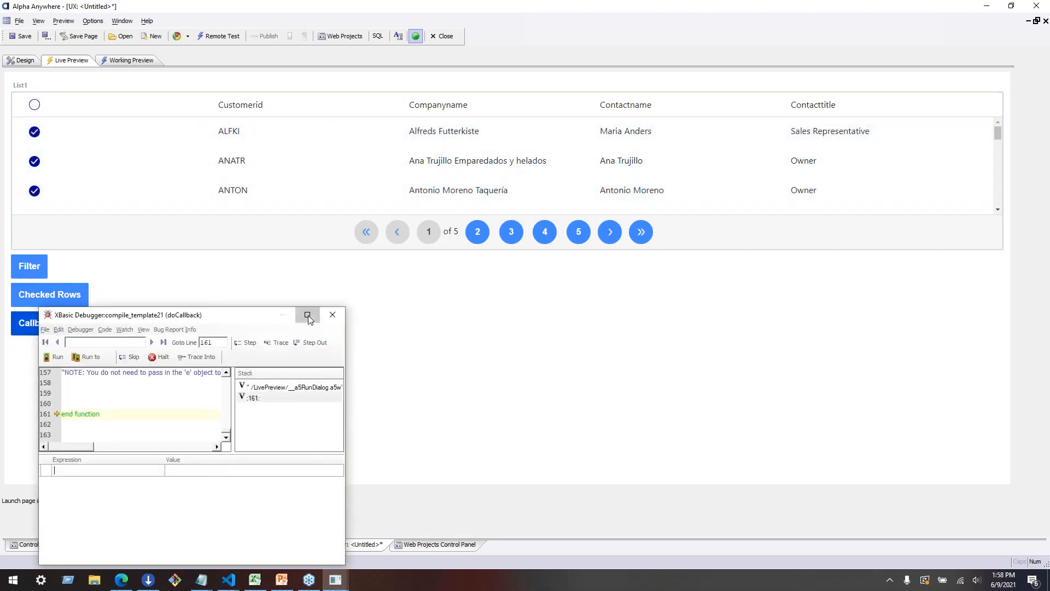
left_click(308, 315)
type("e")
key("Return")
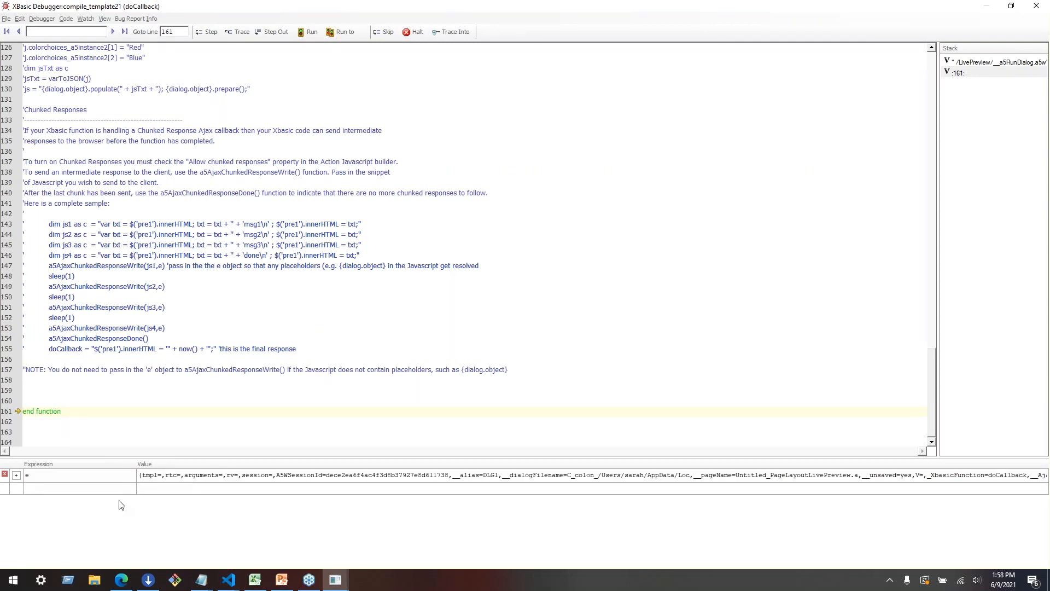
Step: Expand e in an enlarged watch area, inspect its __listData property and return to e
left_click(16, 475)
left_click_drag(69, 458, 137, 259)
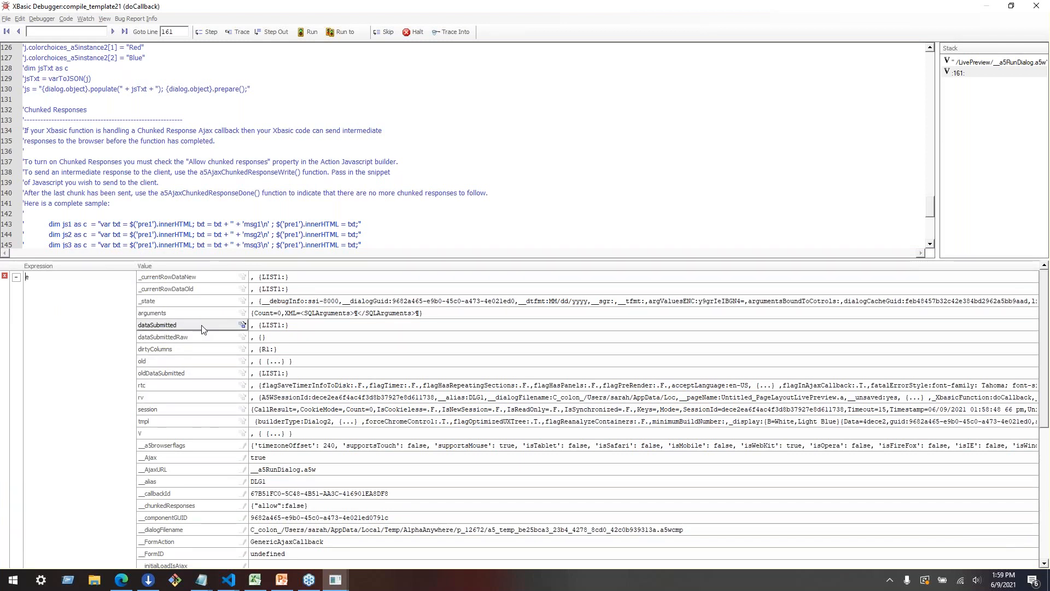
scroll(208, 367, "down", 7)
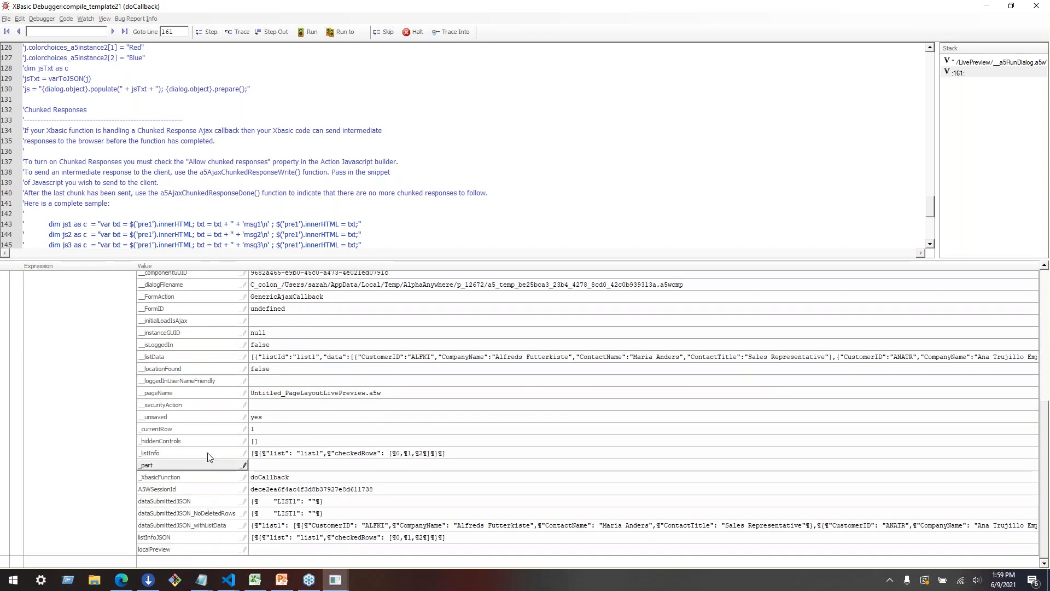
double_click(211, 366)
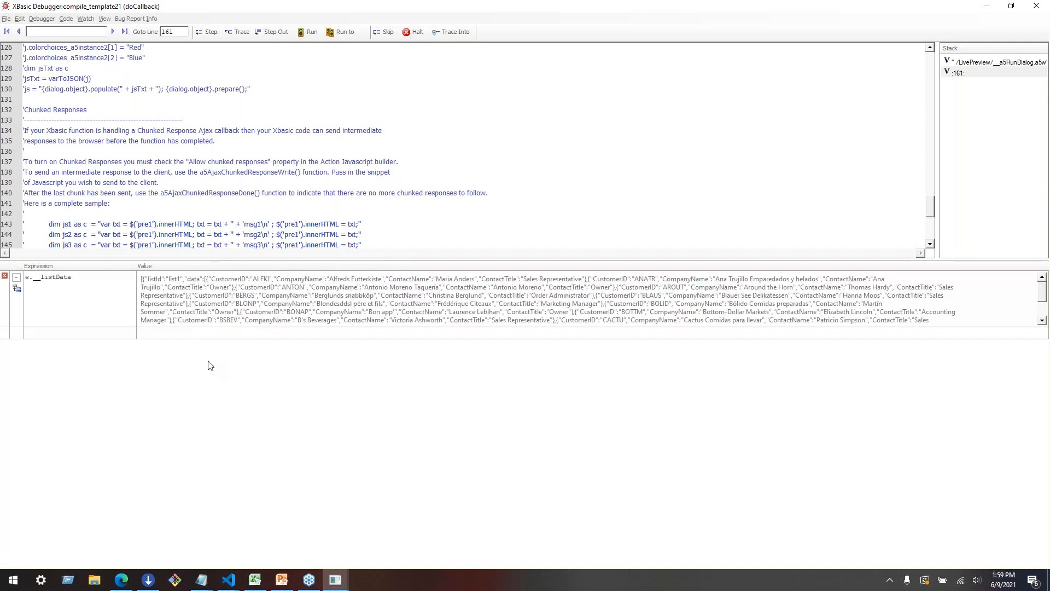
left_click(17, 289)
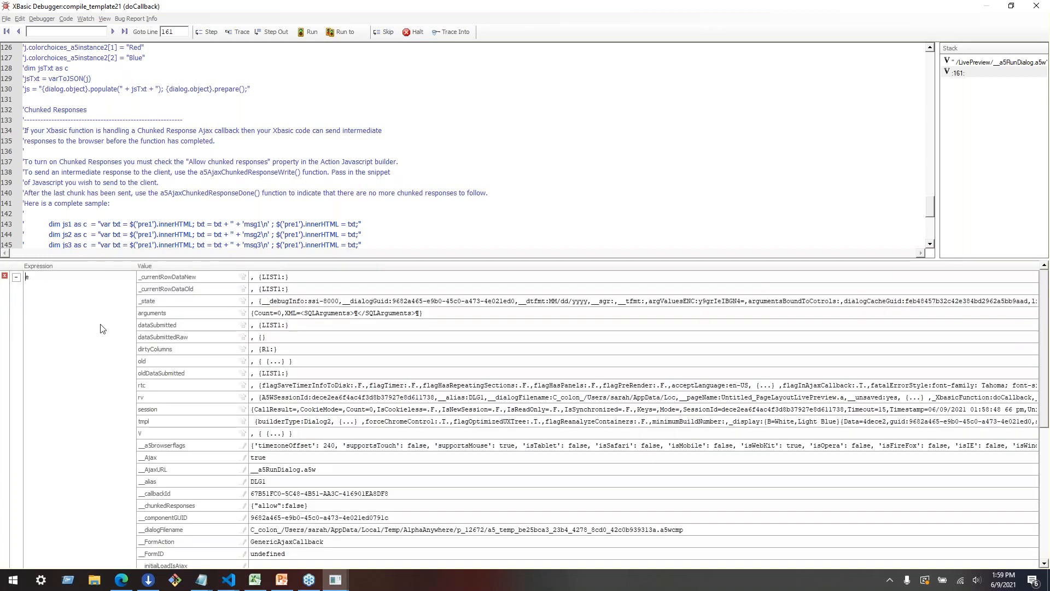
Step: Inspect the LIST1 entry of e.dataSubmitted, go back to e and look through its remaining properties
double_click(211, 327)
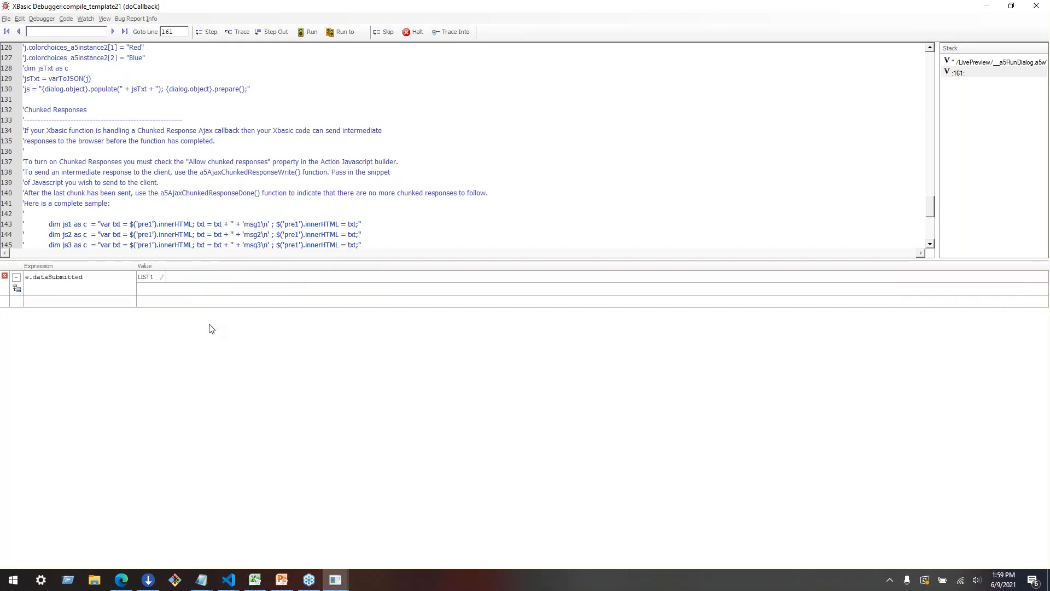
double_click(145, 277)
left_click(16, 290)
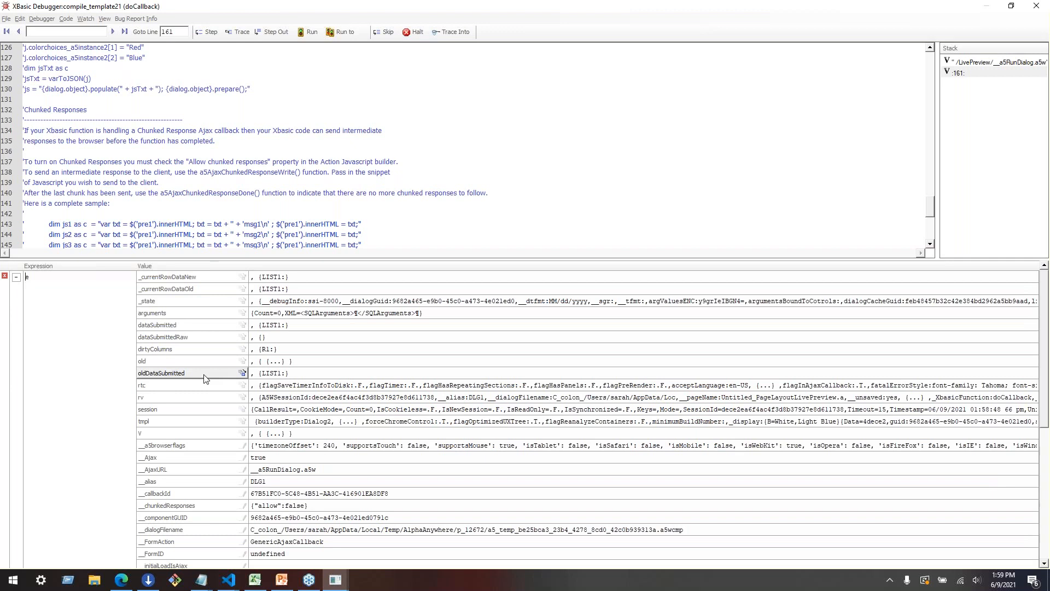
scroll(200, 415, "down", 7)
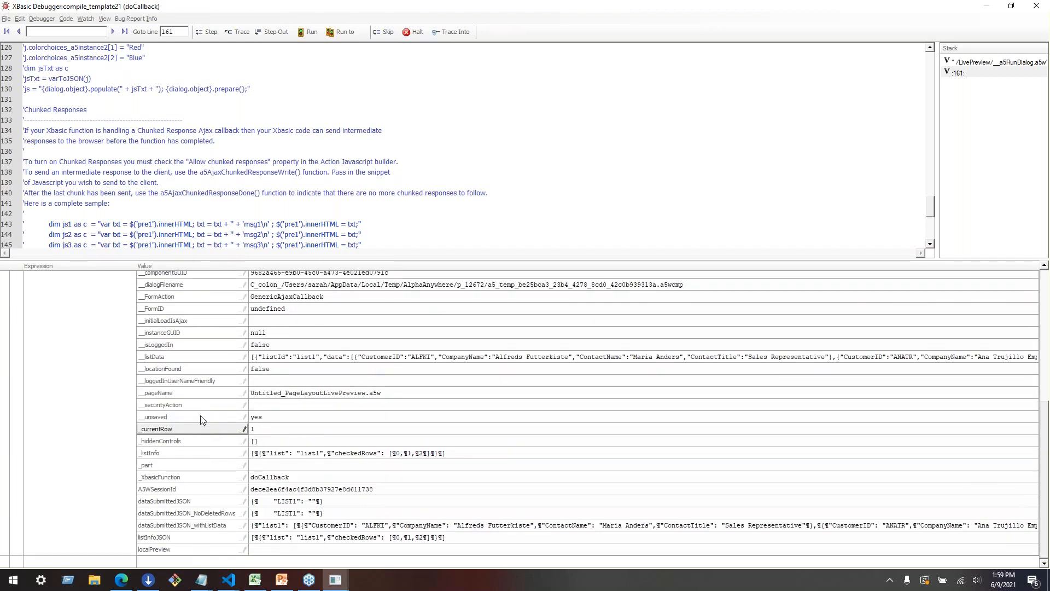
scroll(200, 420, "up", 7)
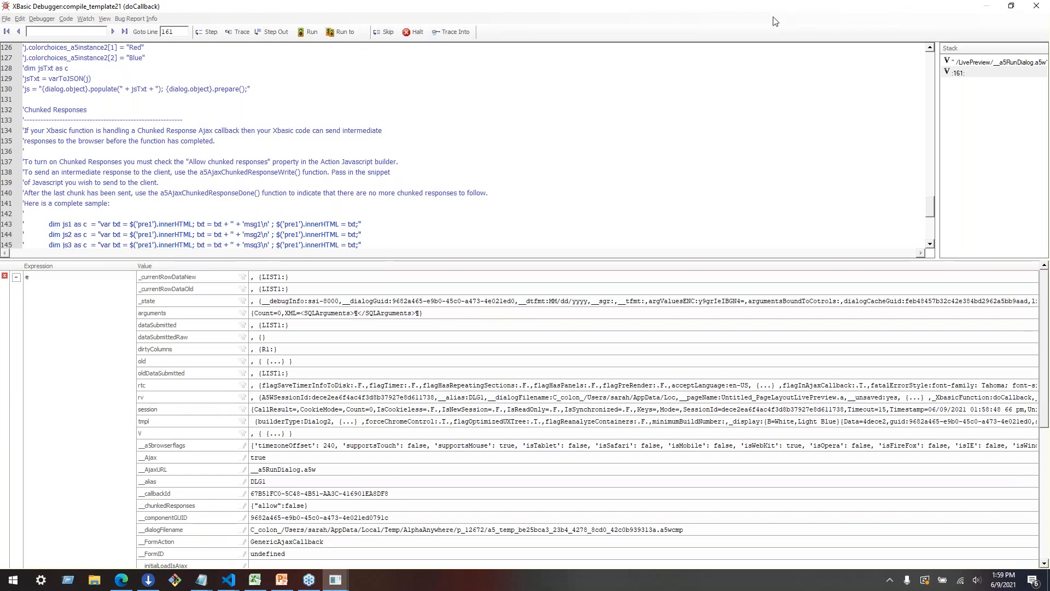
Step: Restore the maximized Xbasic debugger to a smaller window and close it to return to the live preview
left_click(737, 79)
left_click_drag(704, 8, 496, 136)
left_click(633, 136)
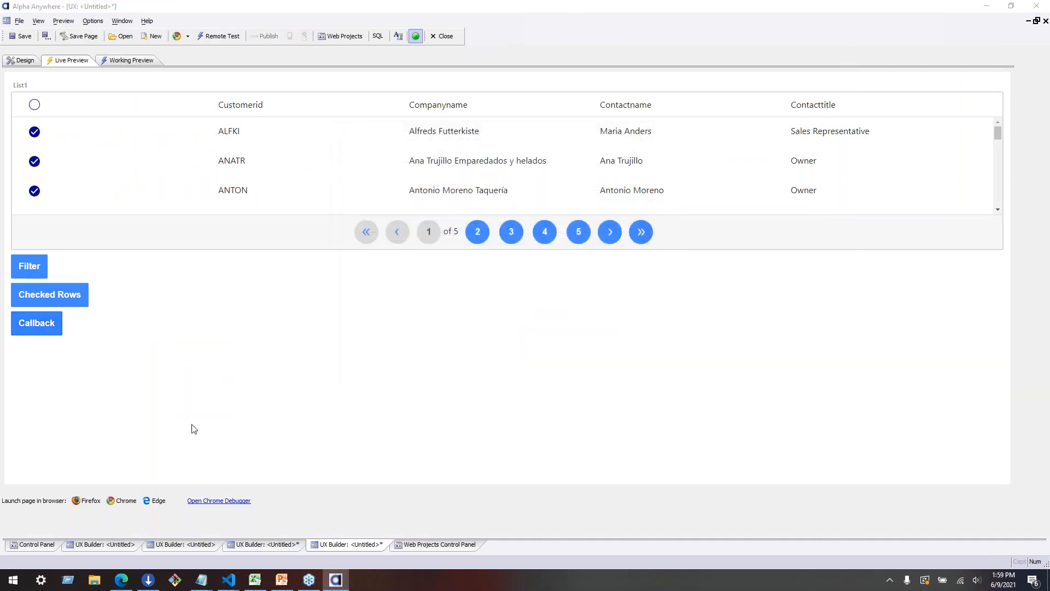